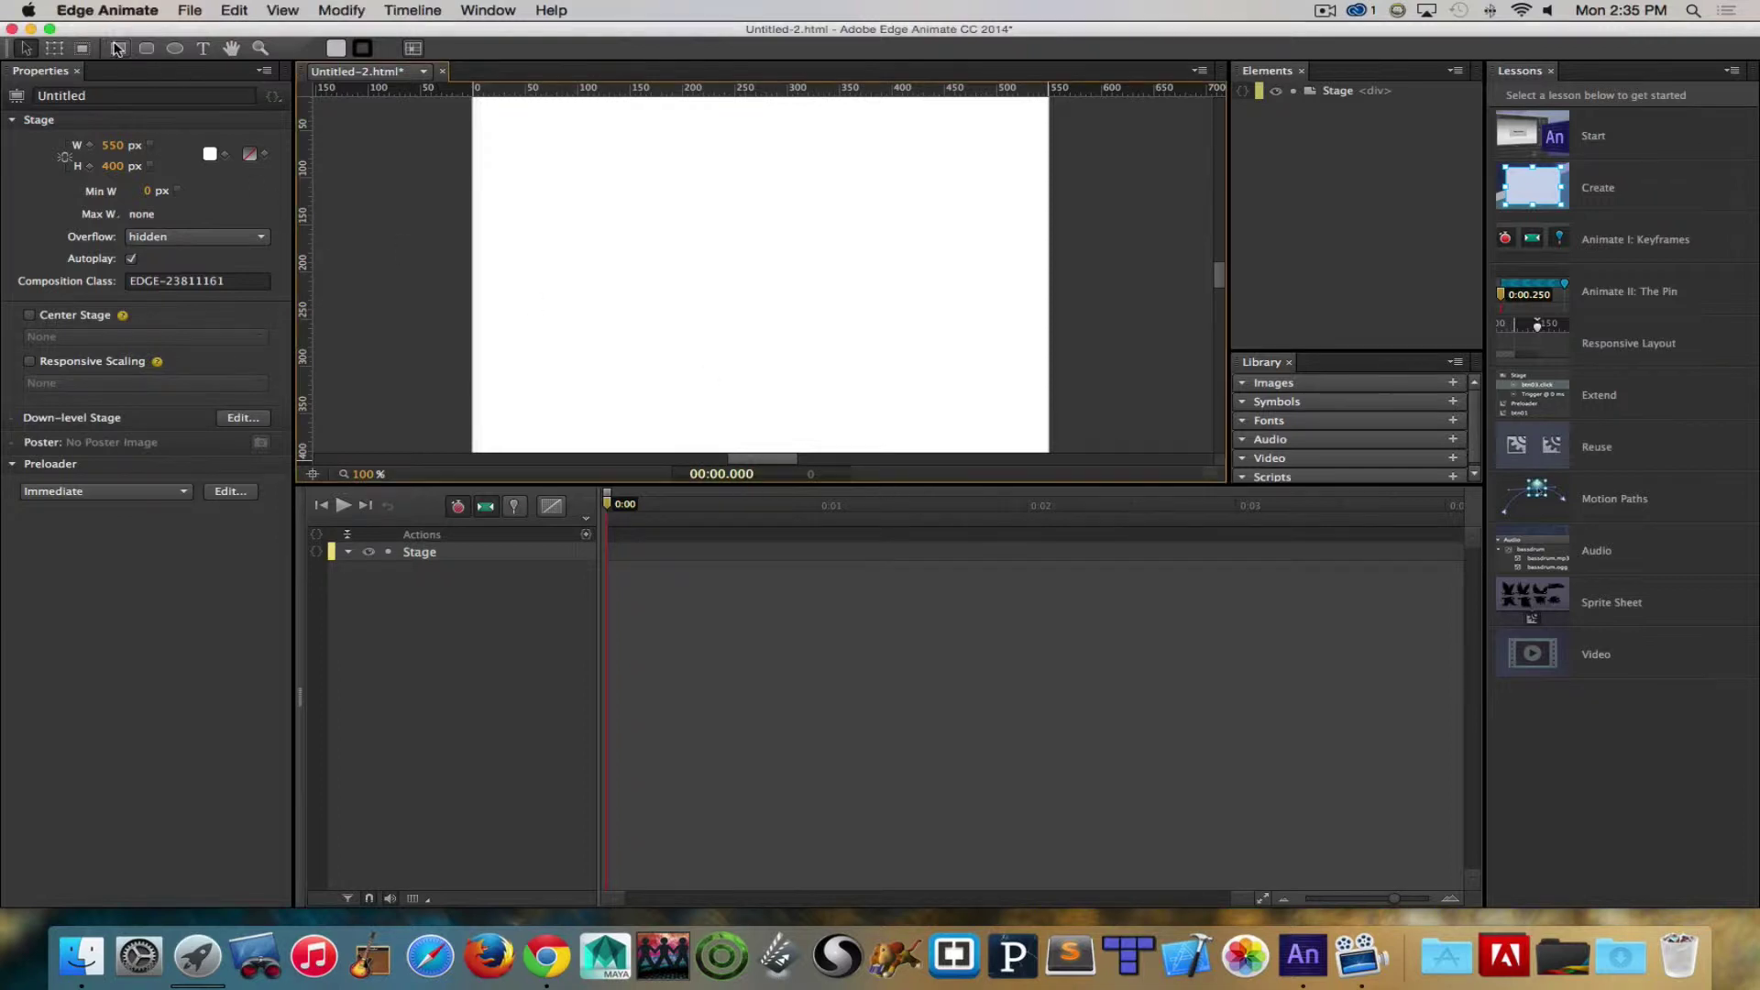
Step: Draw a rectangle about 94 by 83 px on the stage at about X 44, Y 112 px
left_click(115, 49)
left_click(118, 48)
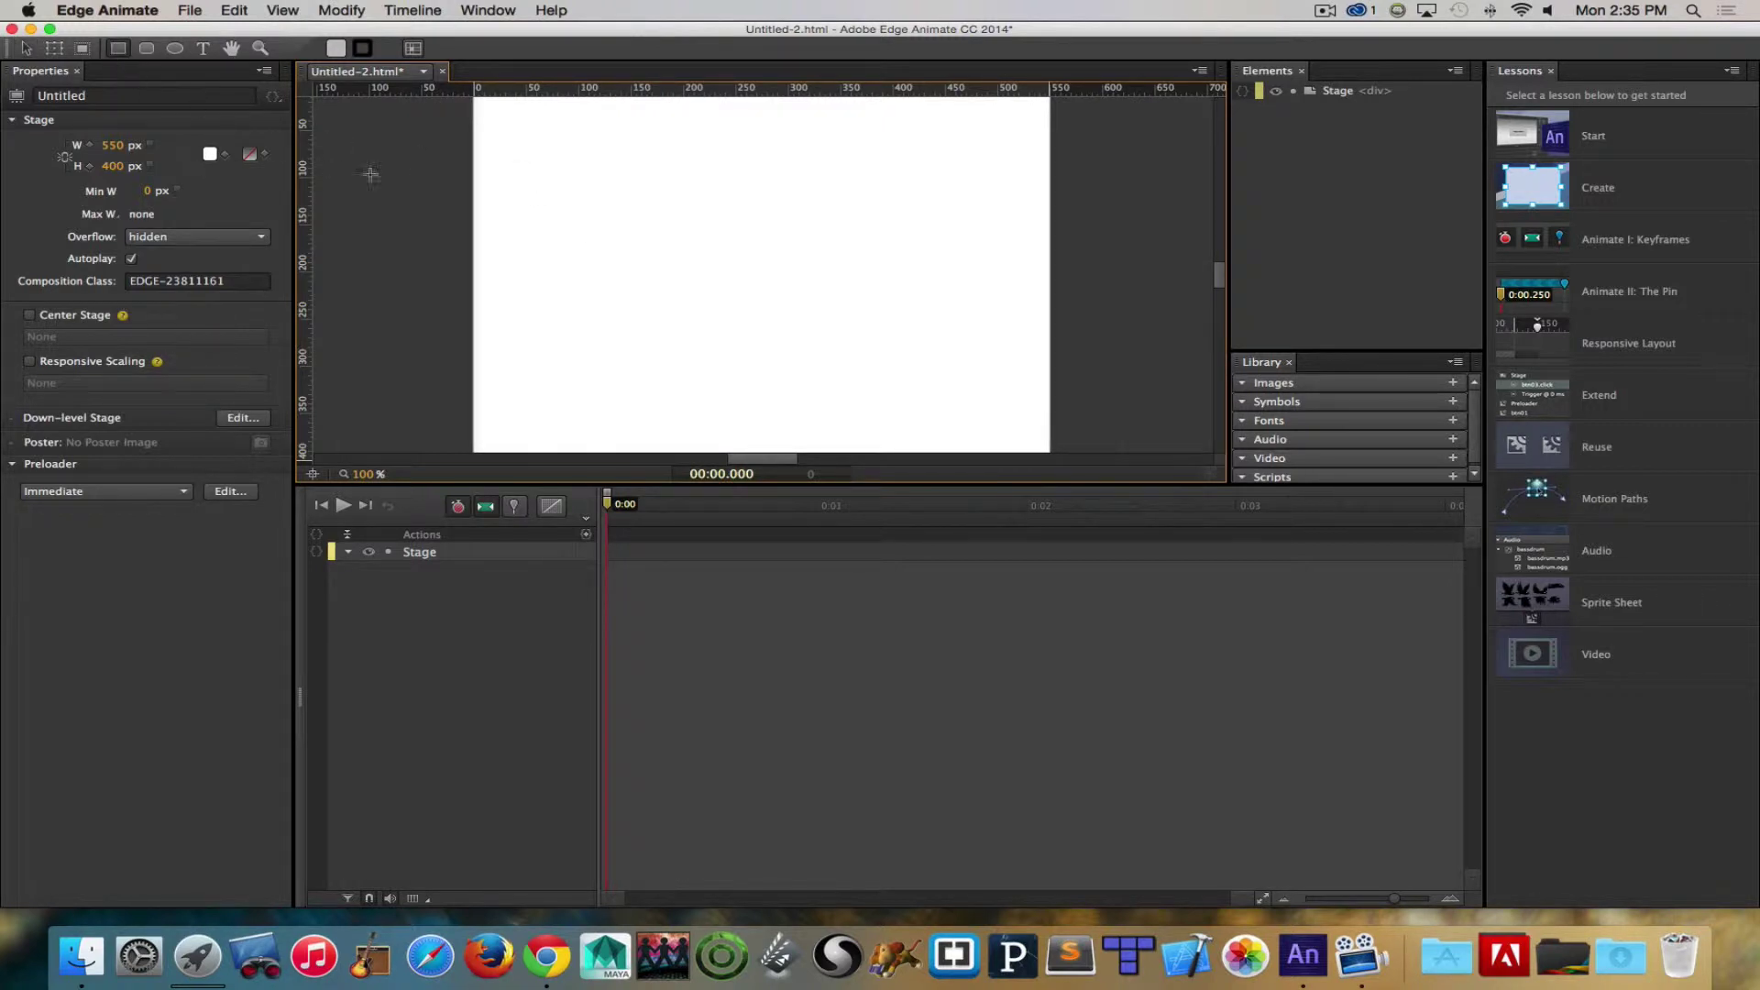
left_click_drag(518, 189, 619, 268)
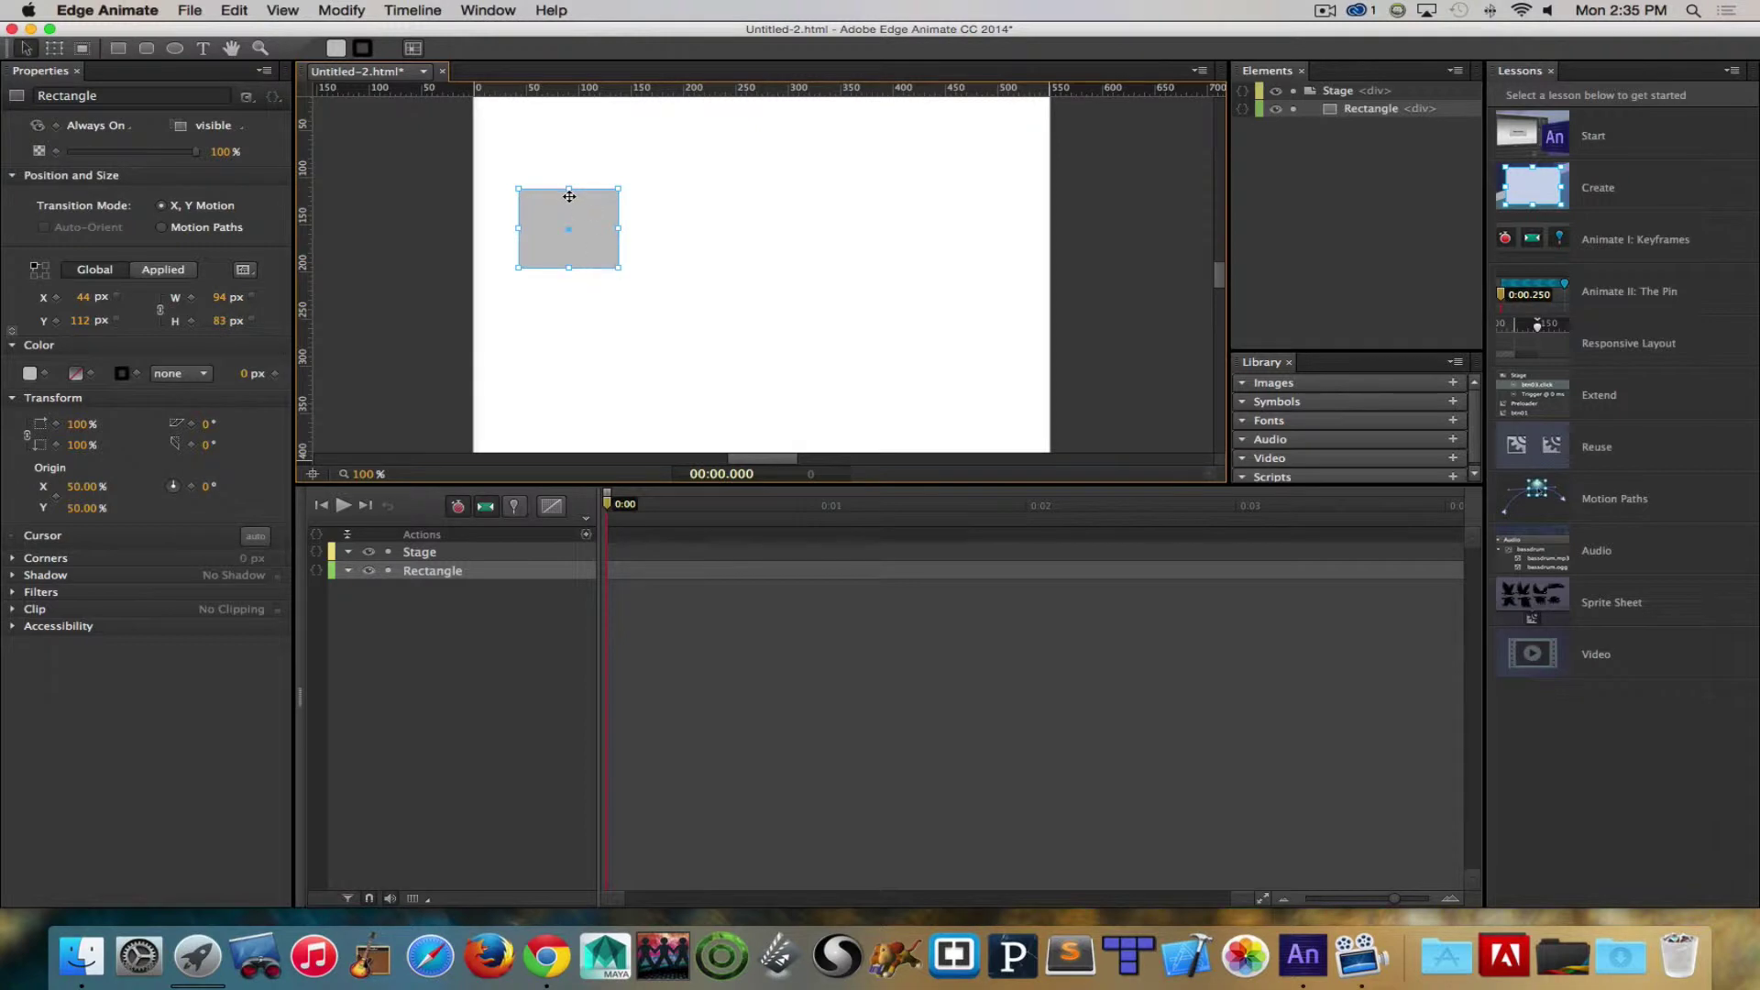
Step: Switch the rectangle to Motion Paths, keyframe its location at 0:00, and move it horizontally to about X 394 px at 0:01
left_click(161, 227)
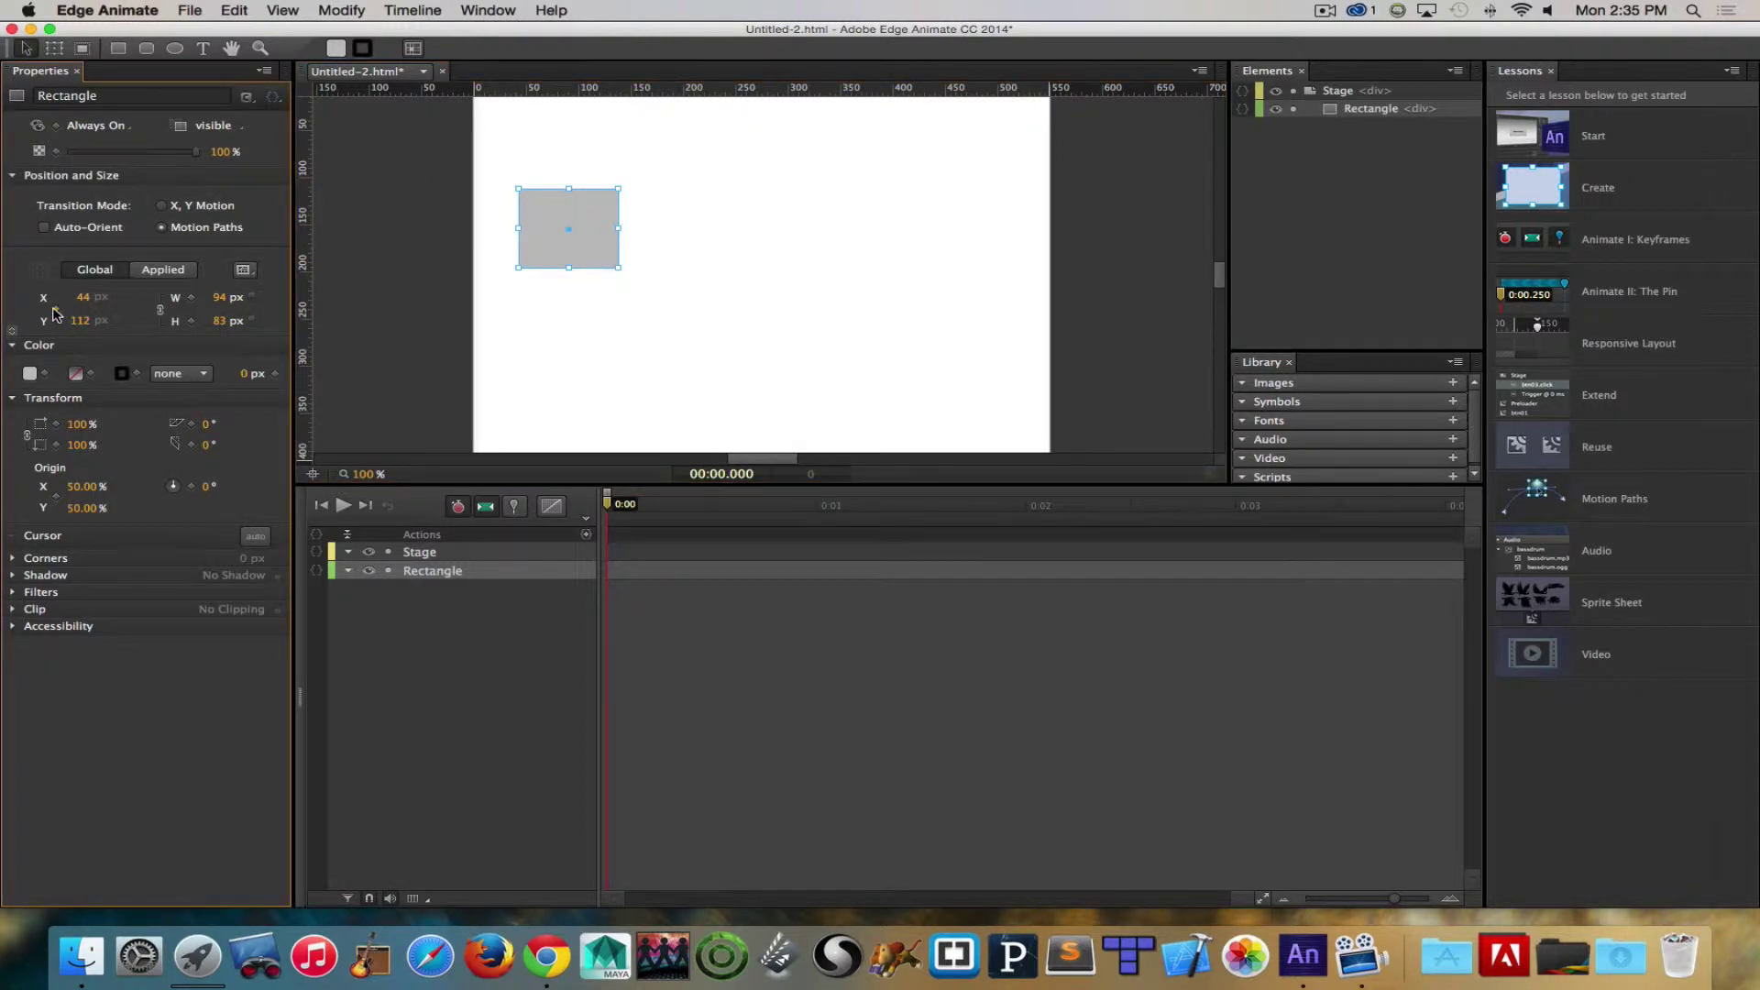
left_click(77, 317)
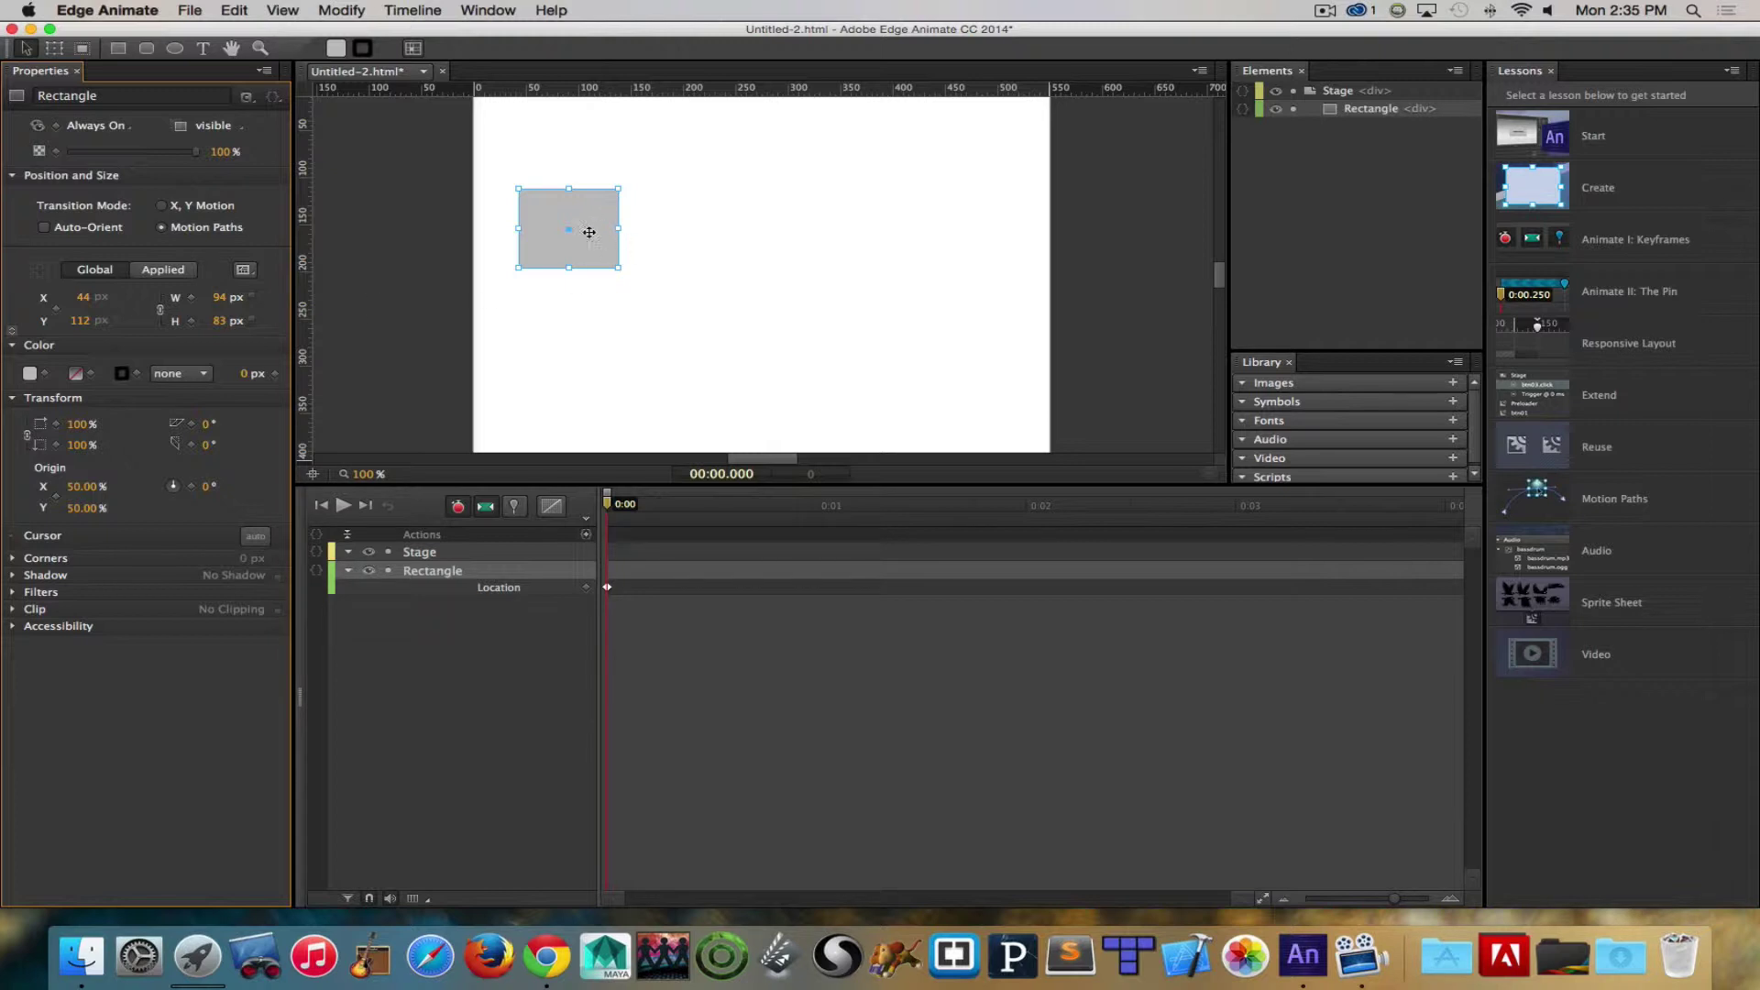
left_click_drag(607, 504, 812, 522)
left_click_drag(540, 234, 906, 238)
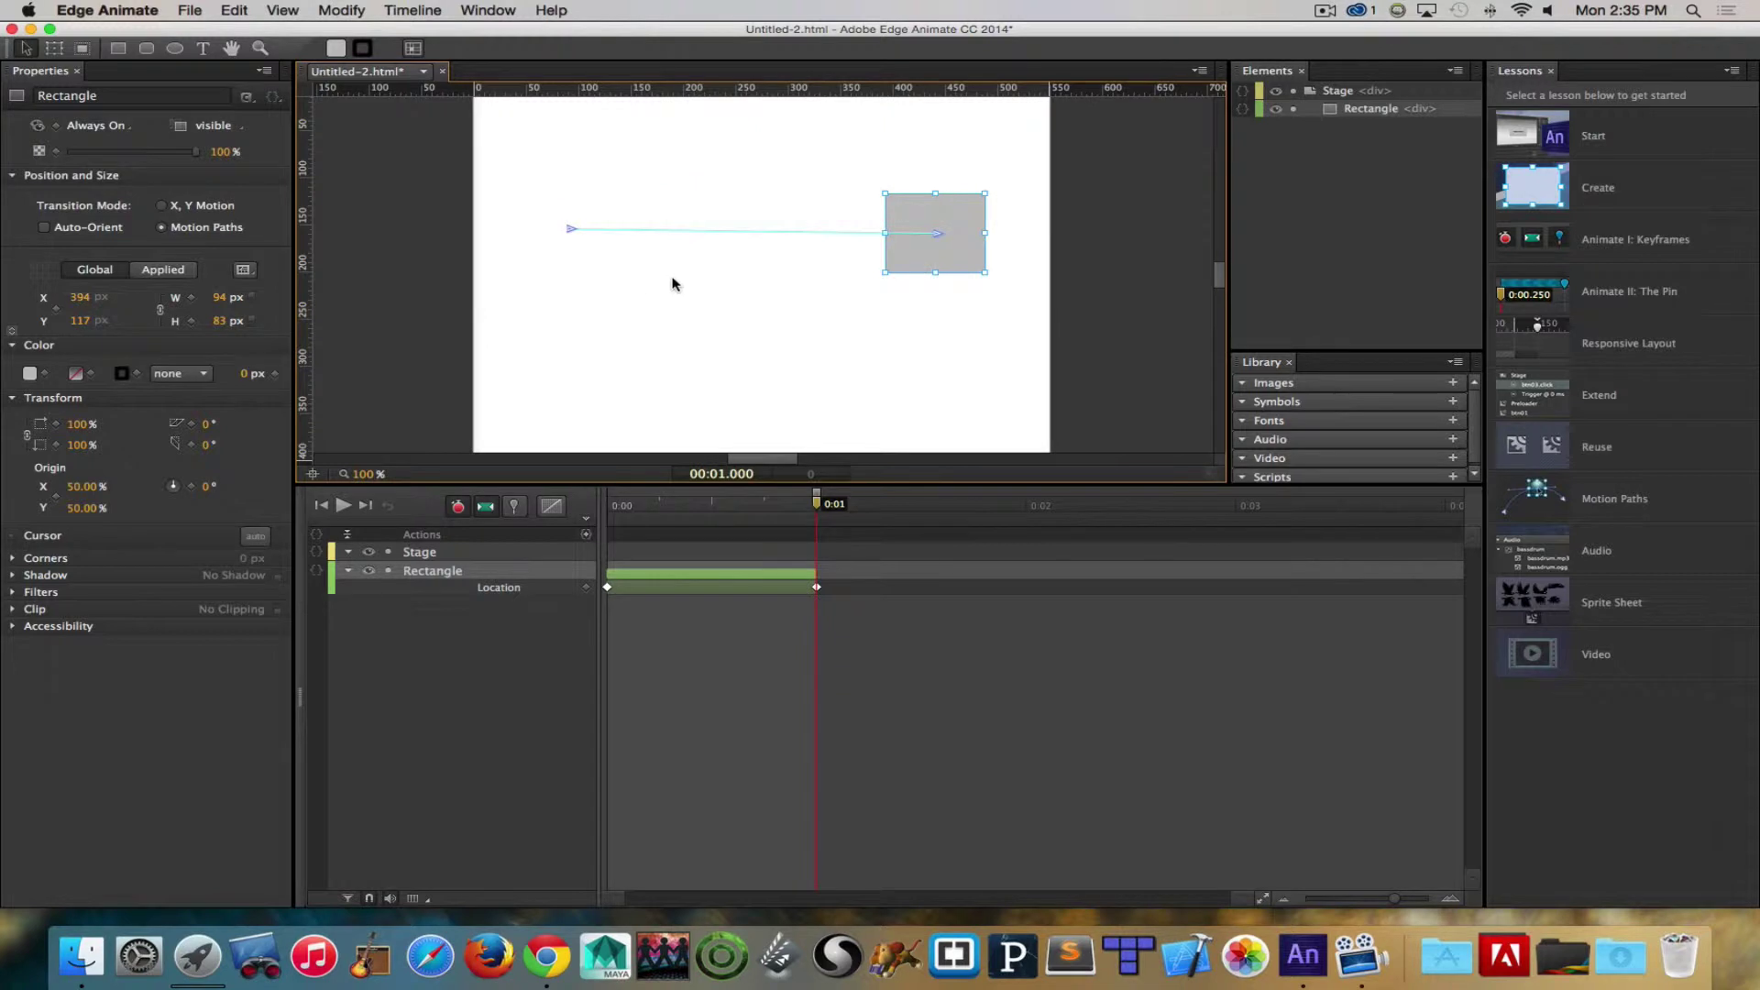
Step: Curve the rectangle's straight motion path by adding two anchor points, raising the first and pulling curve handles out of the second
left_click(726, 224)
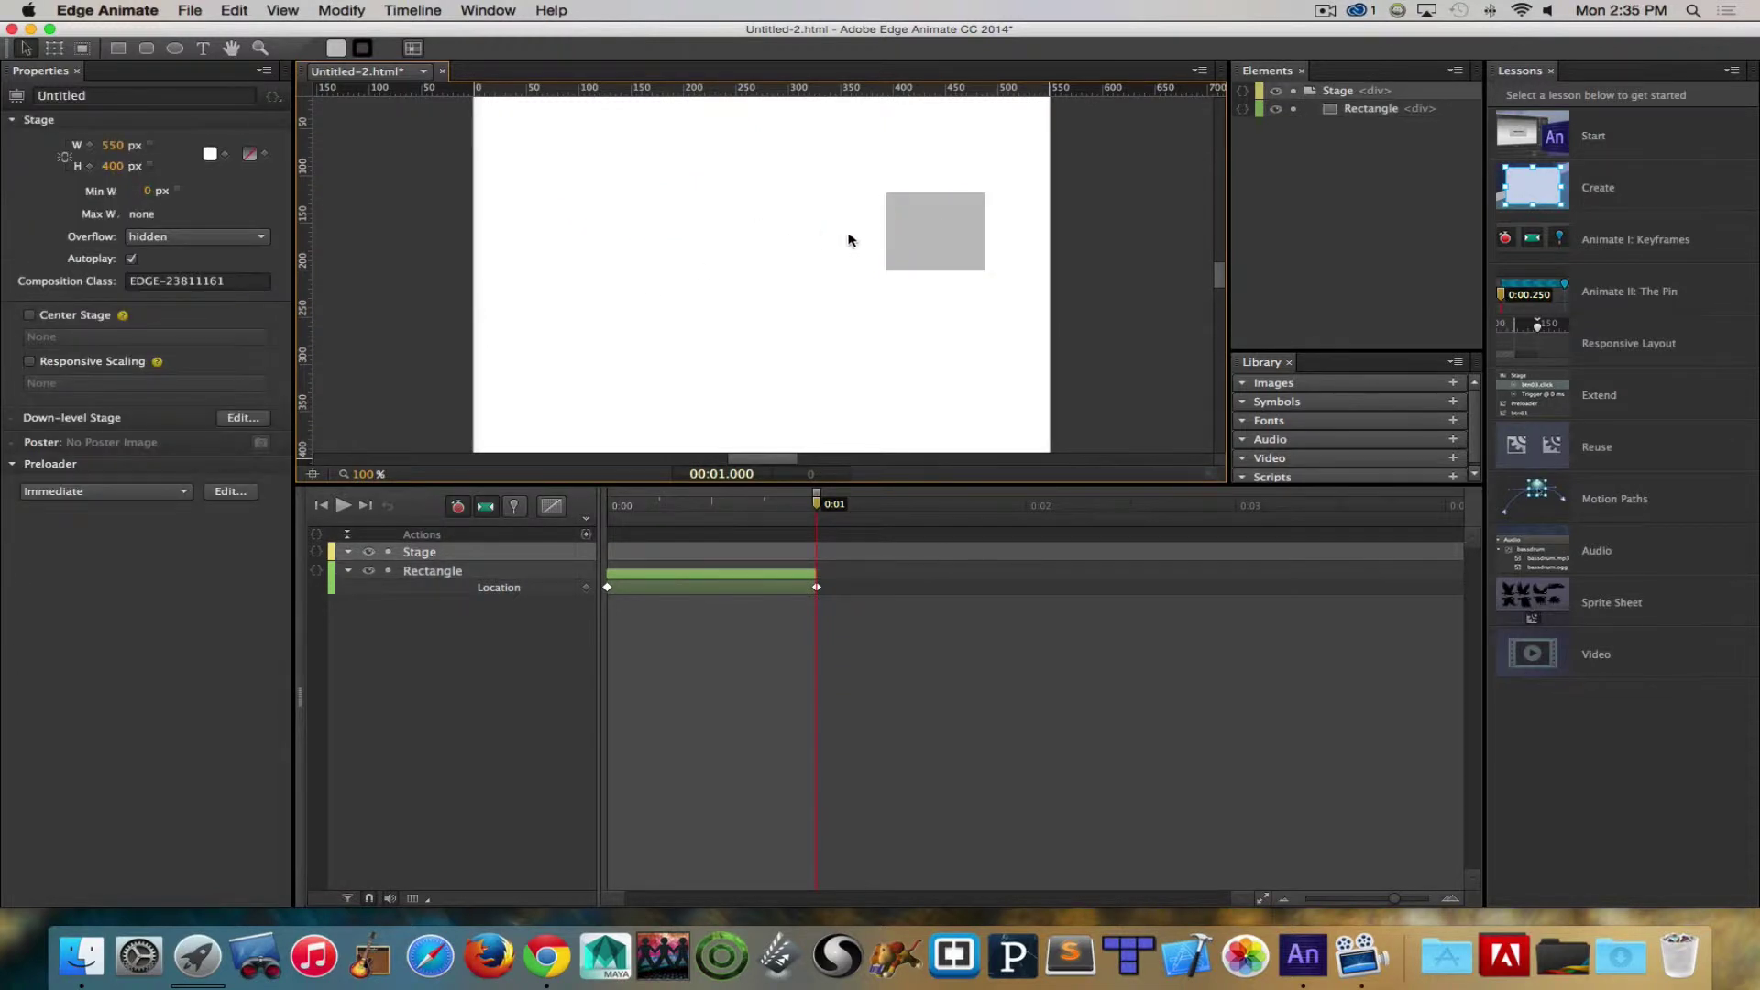
left_click(888, 235)
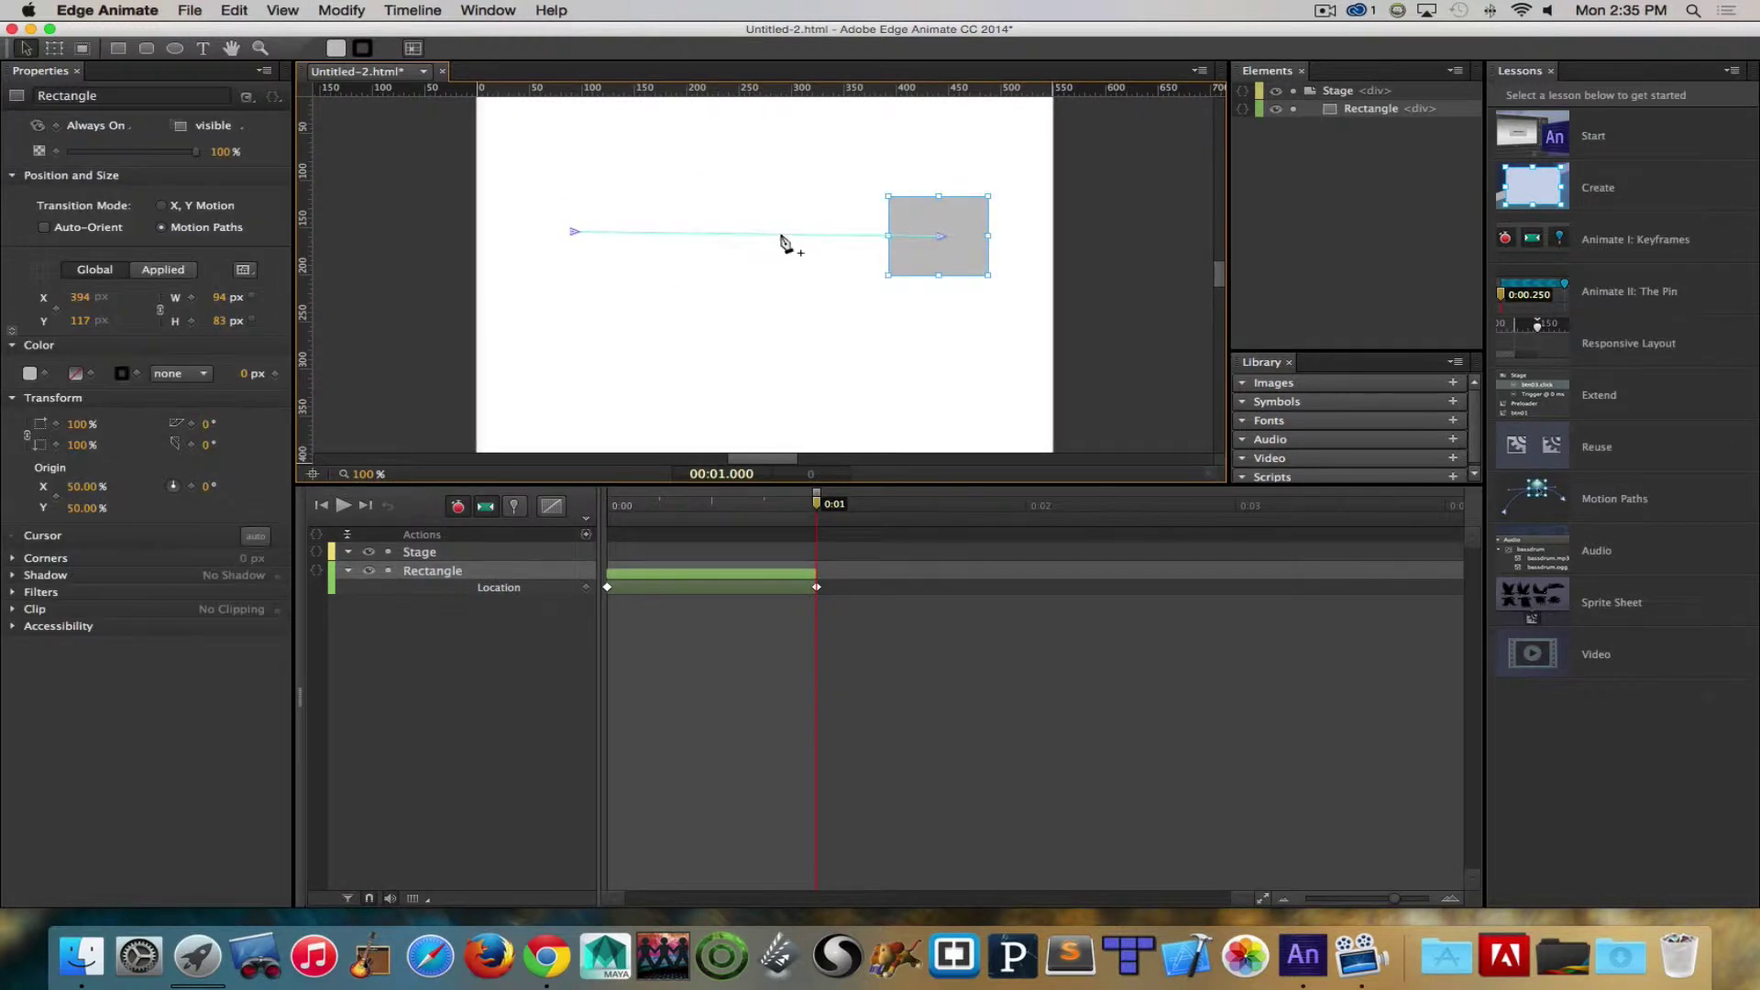
scroll(786, 255, "left", 1)
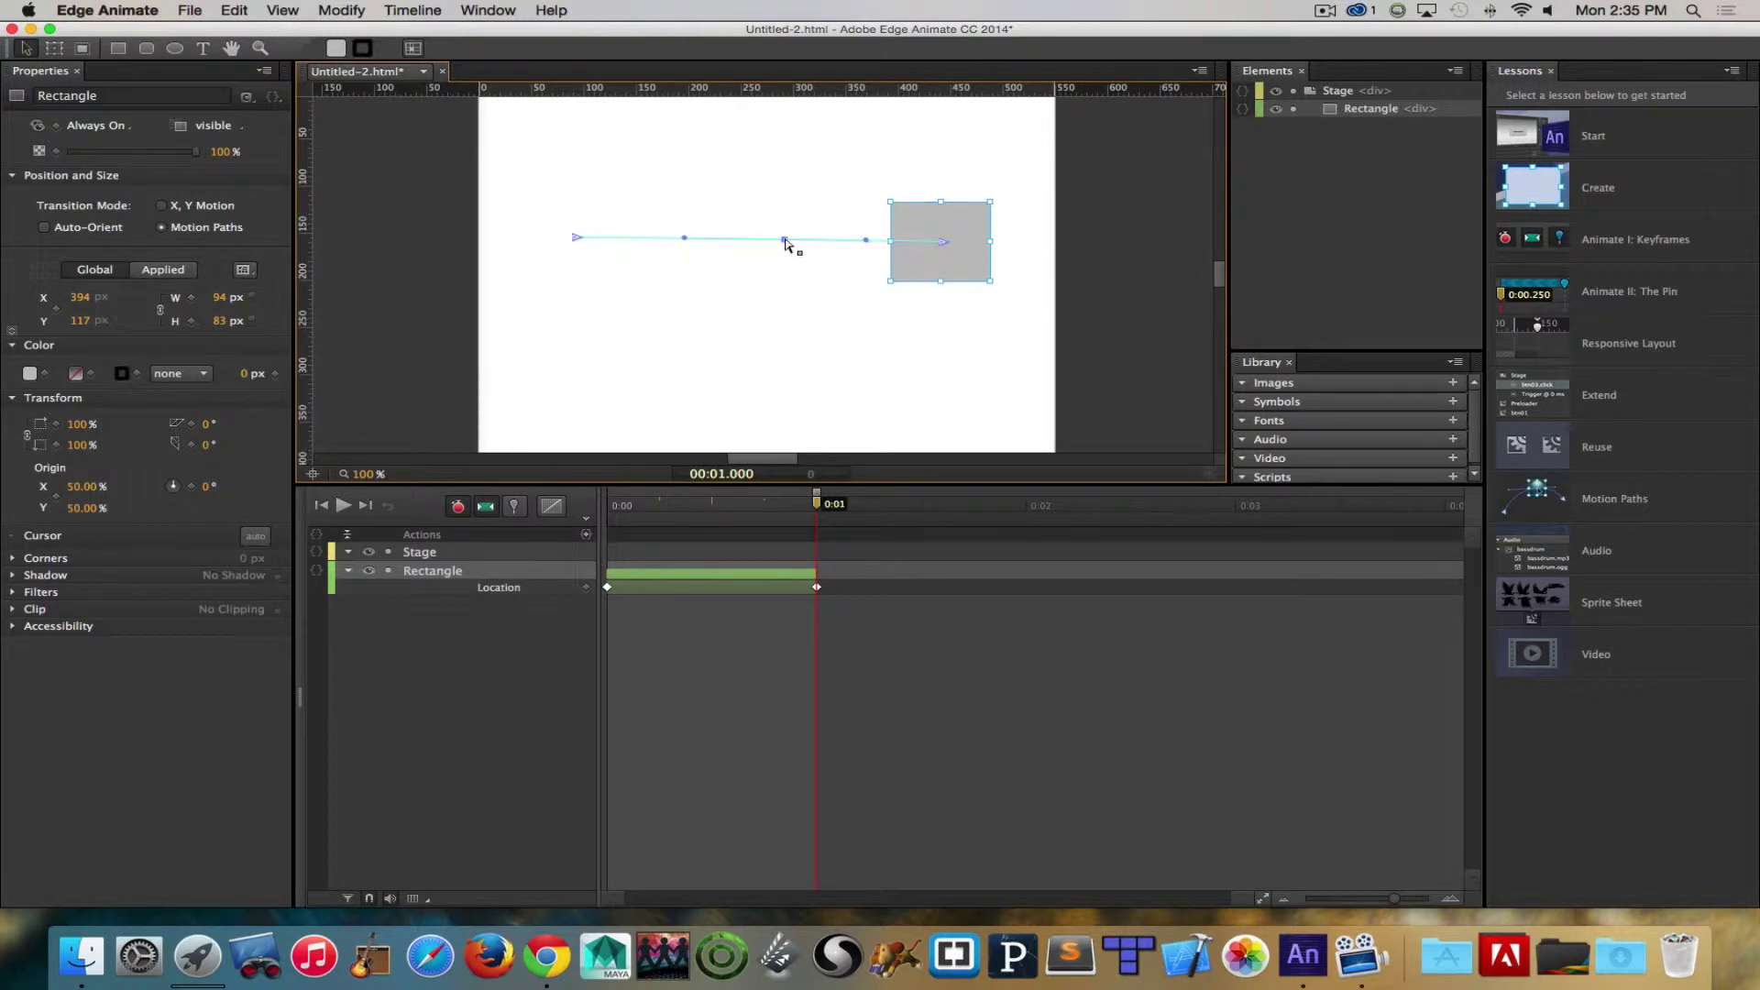
scroll(761, 183, "up", 1)
scroll(761, 184, "up", 1)
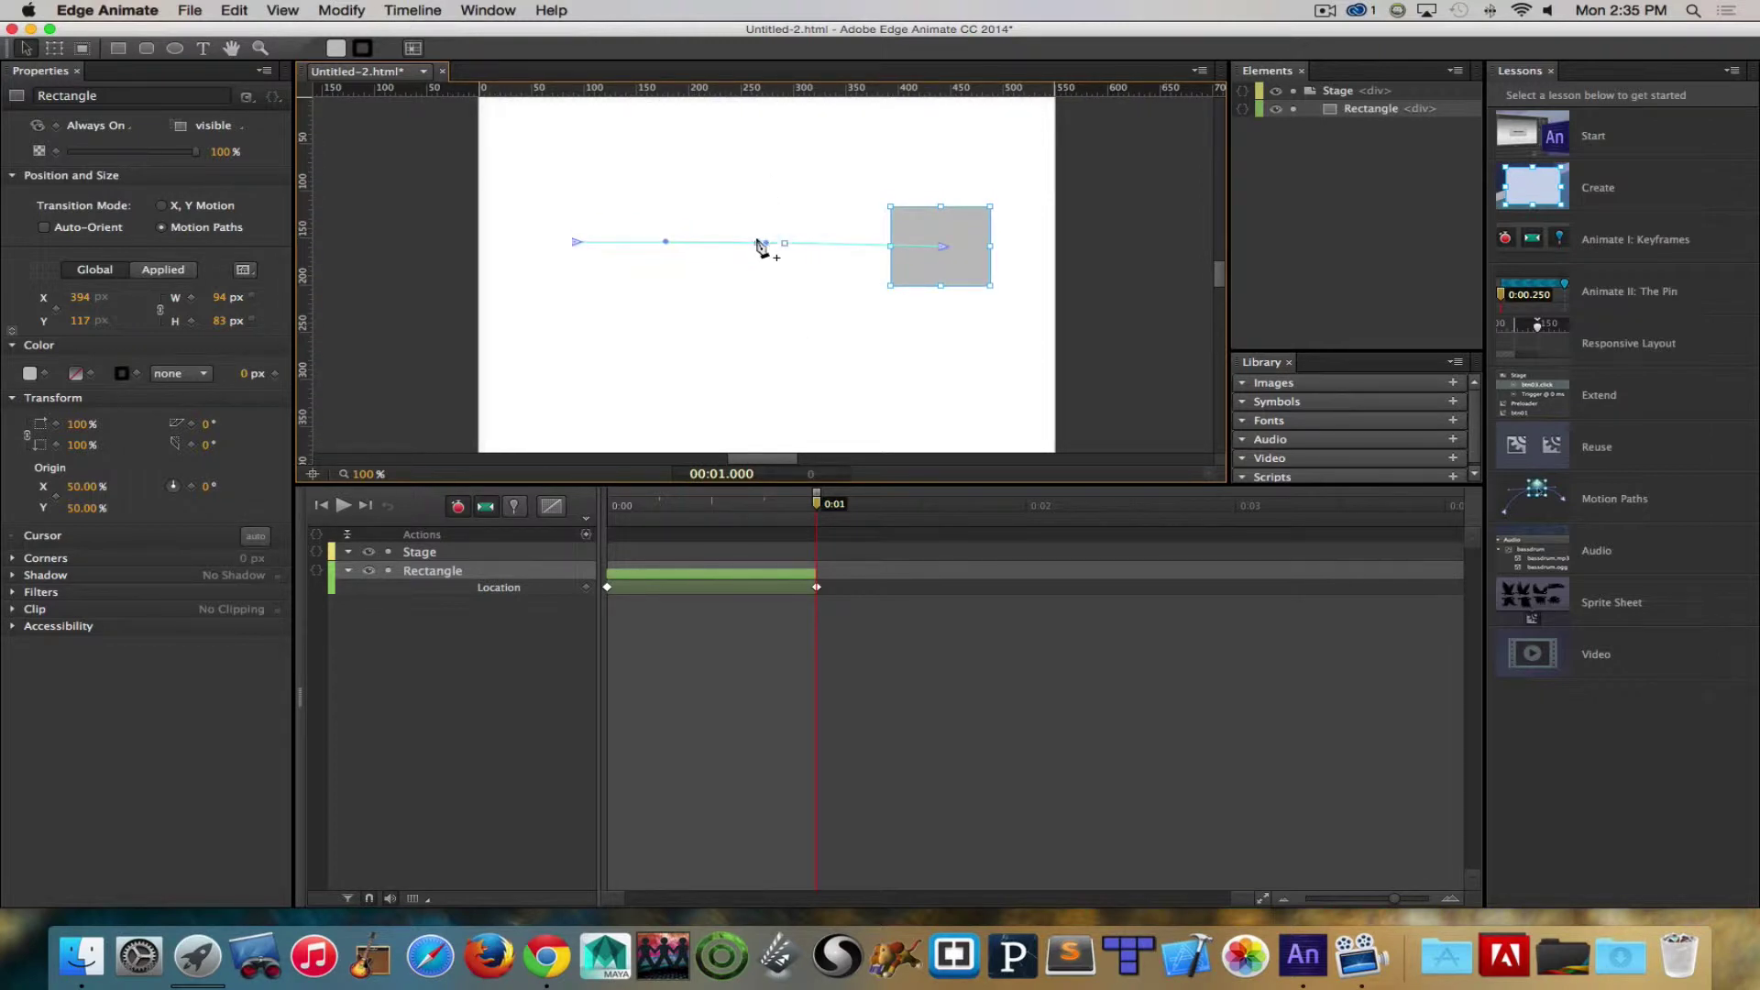
left_click_drag(759, 244, 758, 173)
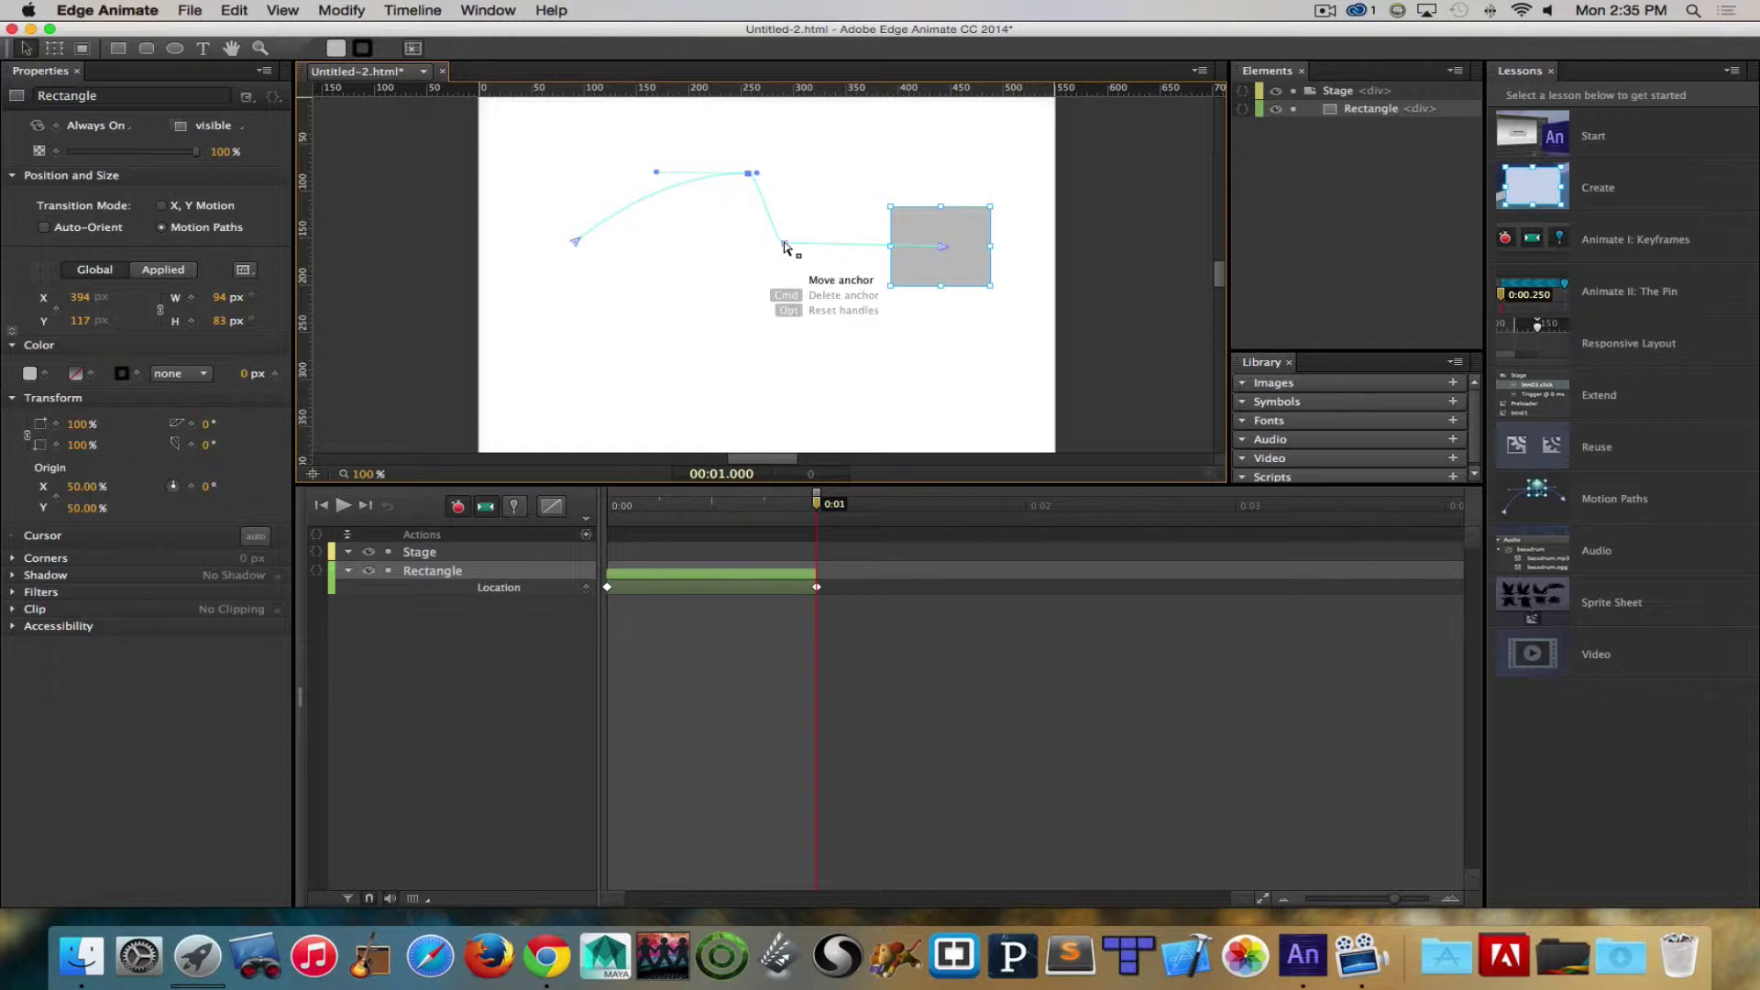
mouse_move(785, 248)
left_mouse_down()
mouse_move(794, 216)
mouse_move(786, 248)
left_mouse_up()
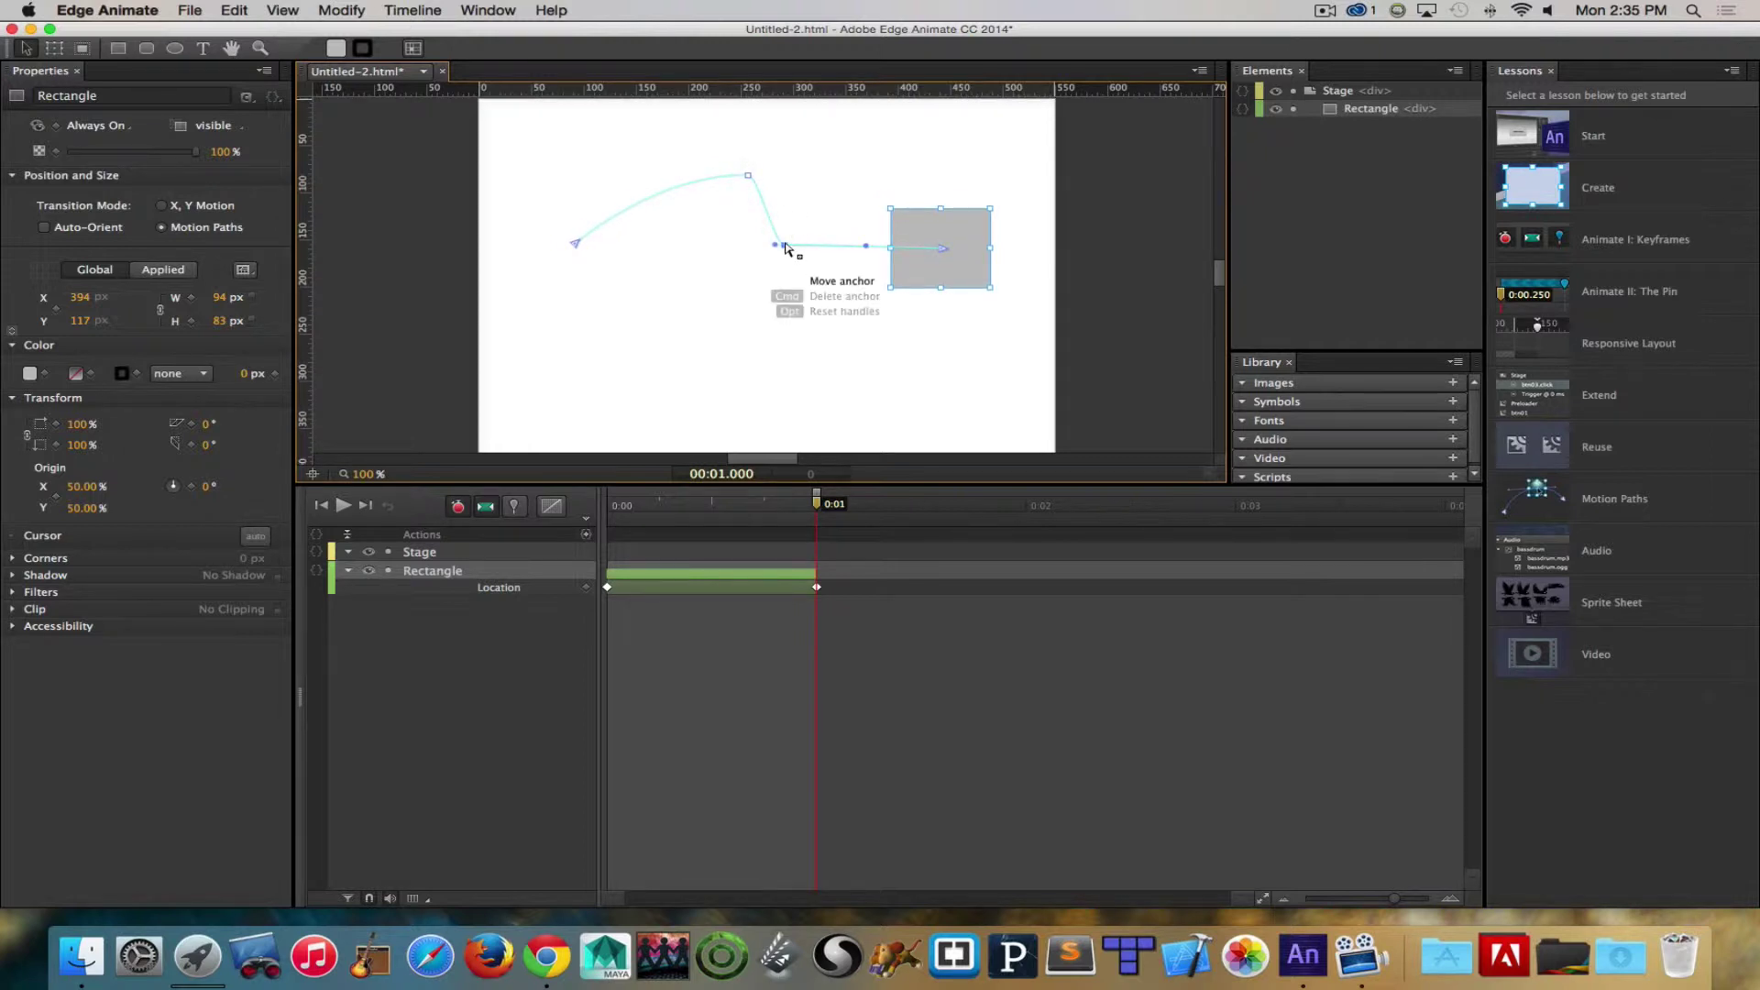
scroll(761, 249, "up", 1)
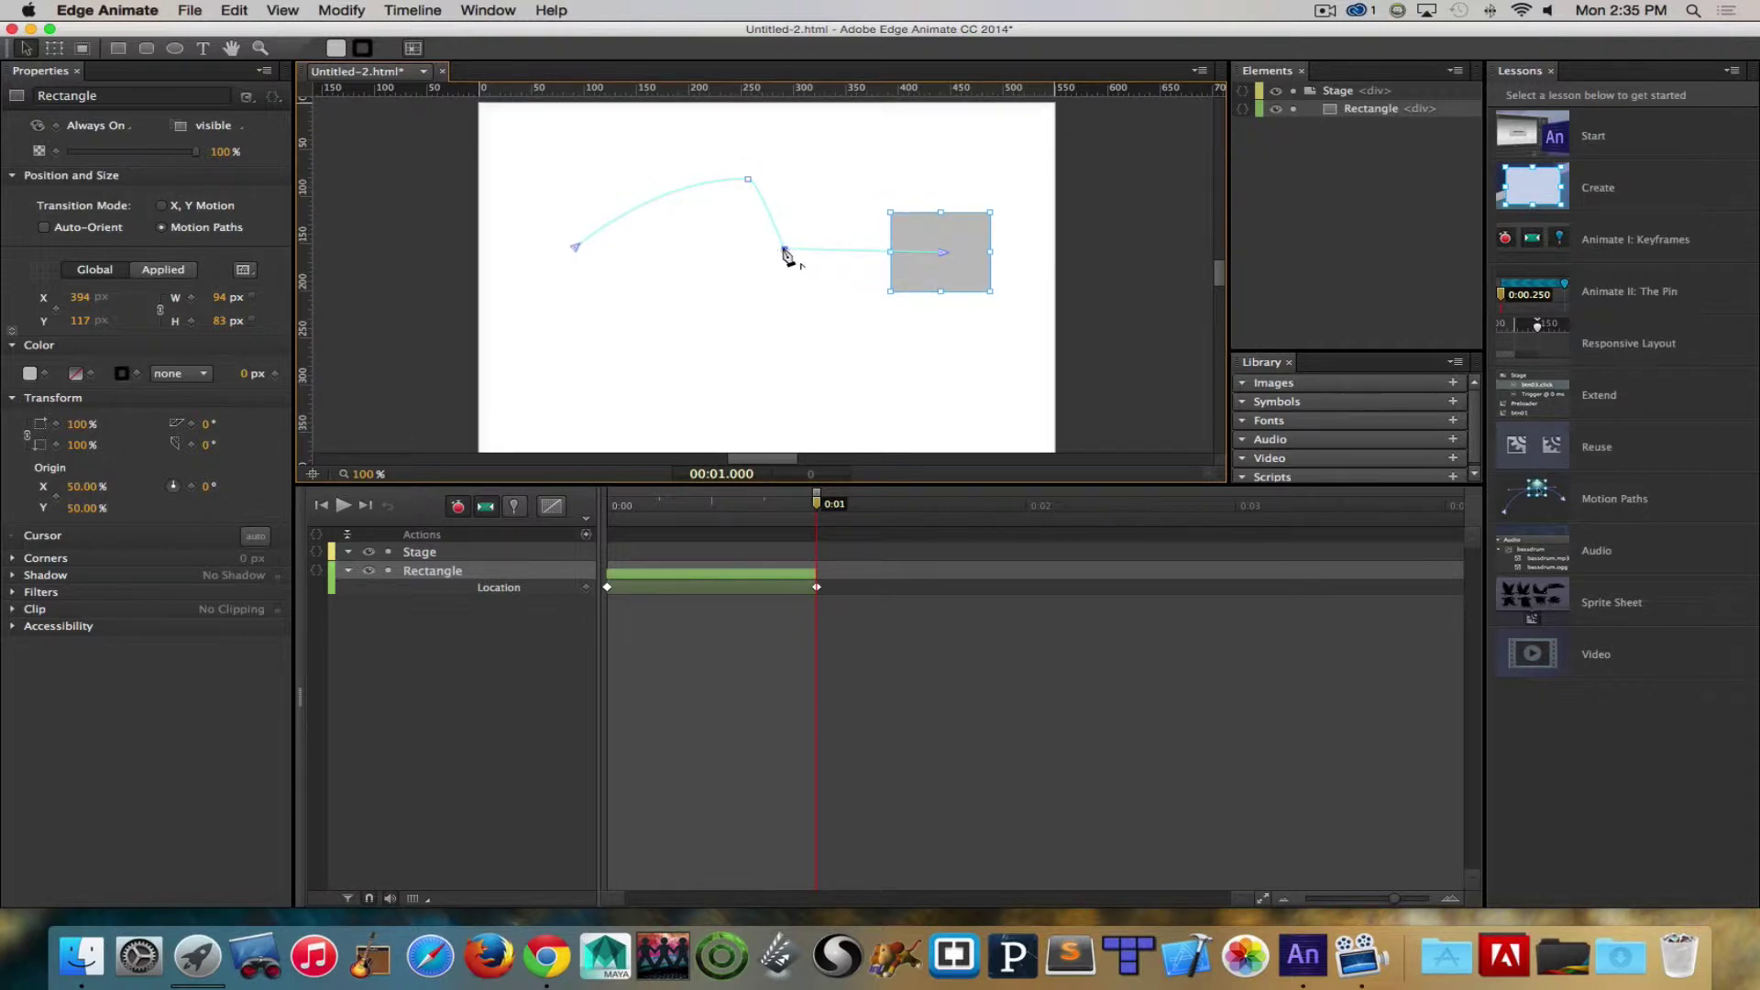
left_click_drag(786, 253, 853, 274)
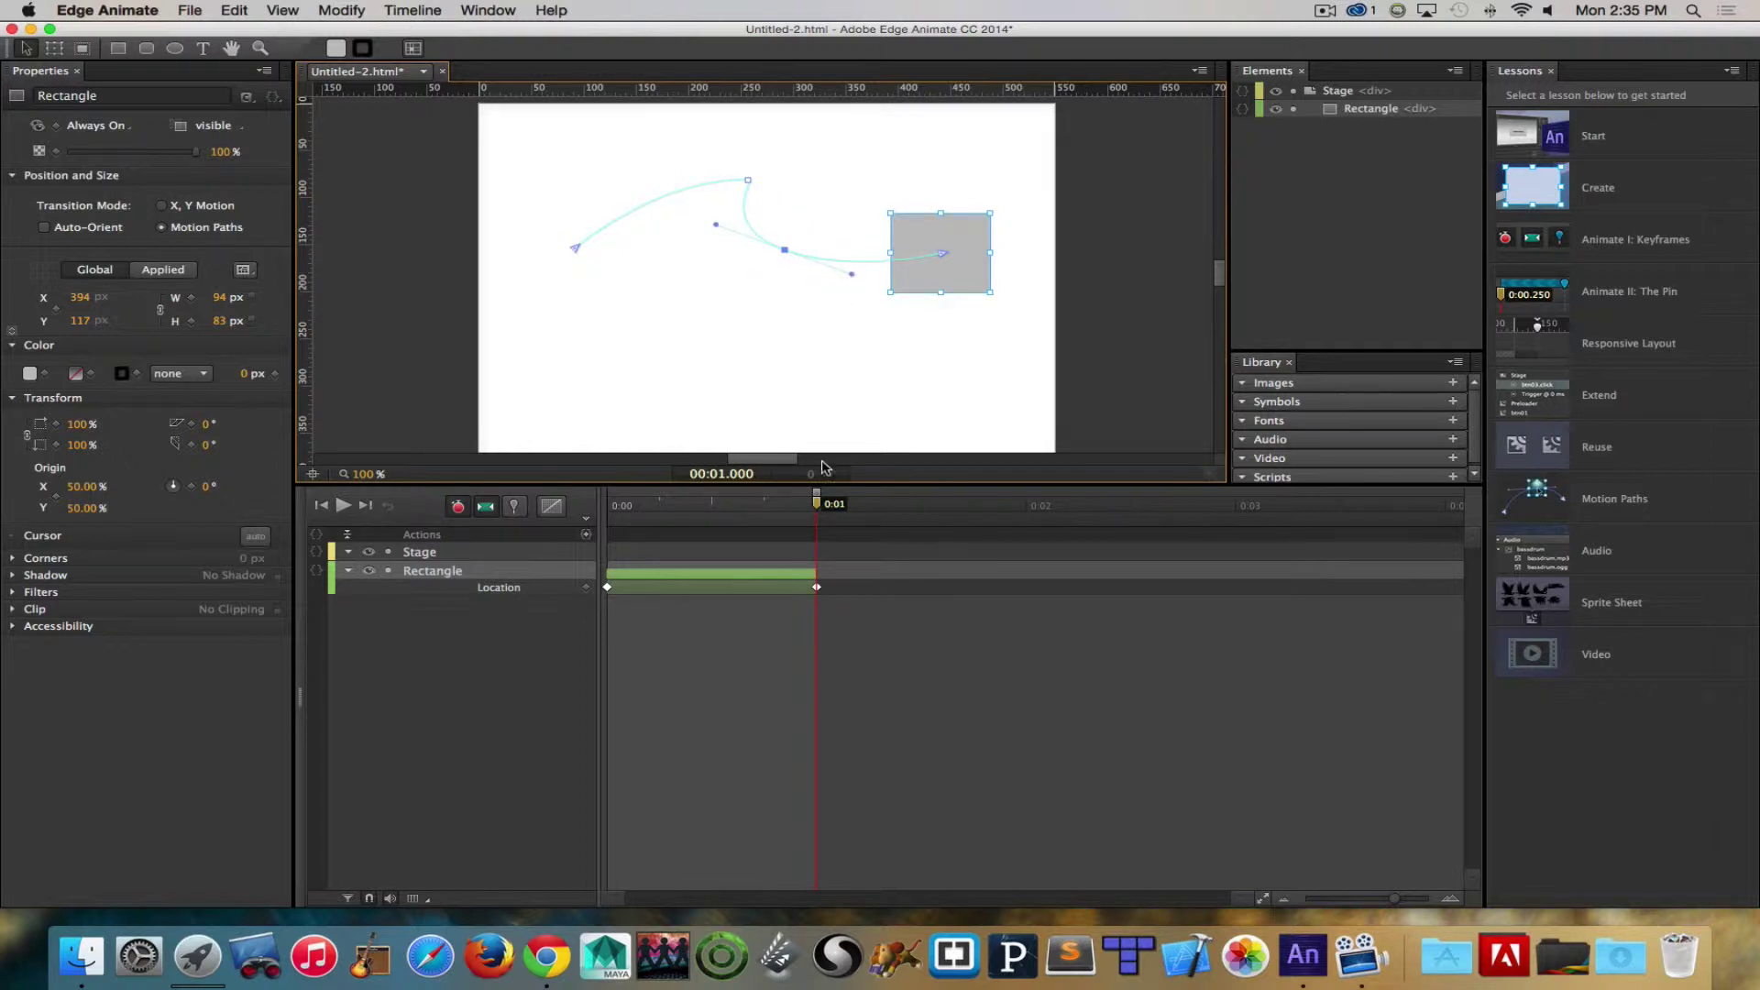
Step: Preview the rectangle's movement along the curved path, ending with the playhead at 0:01
left_click(821, 510)
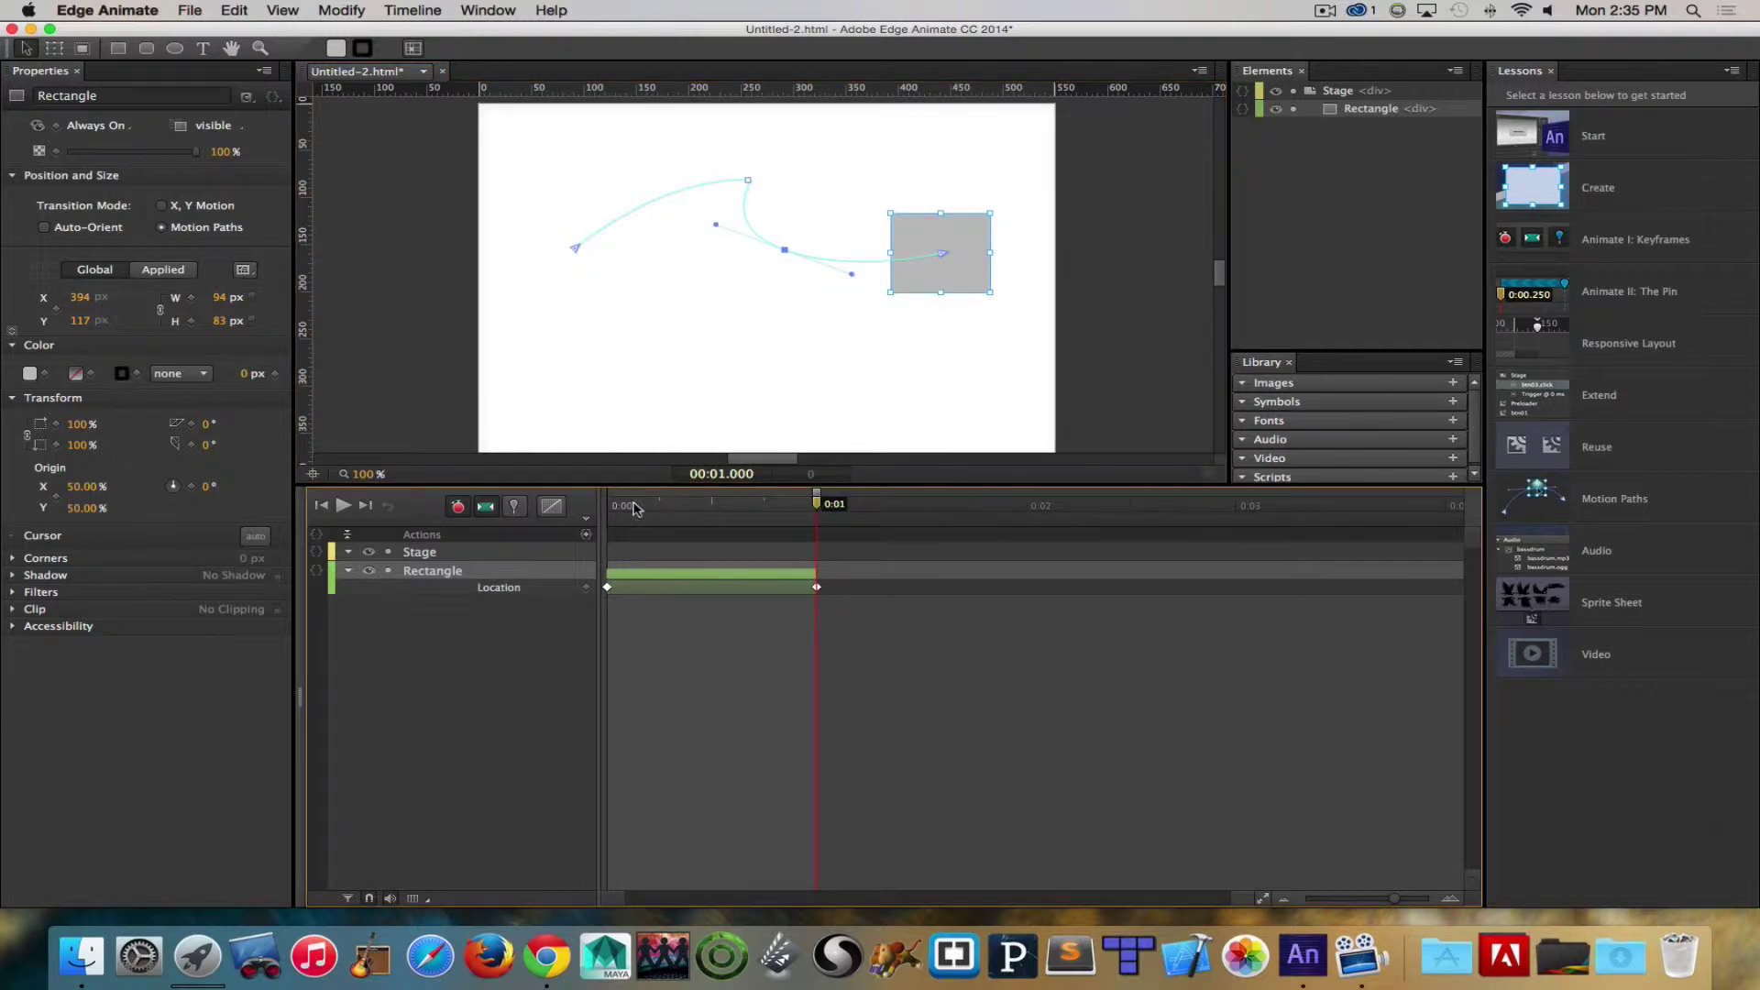
key("space")
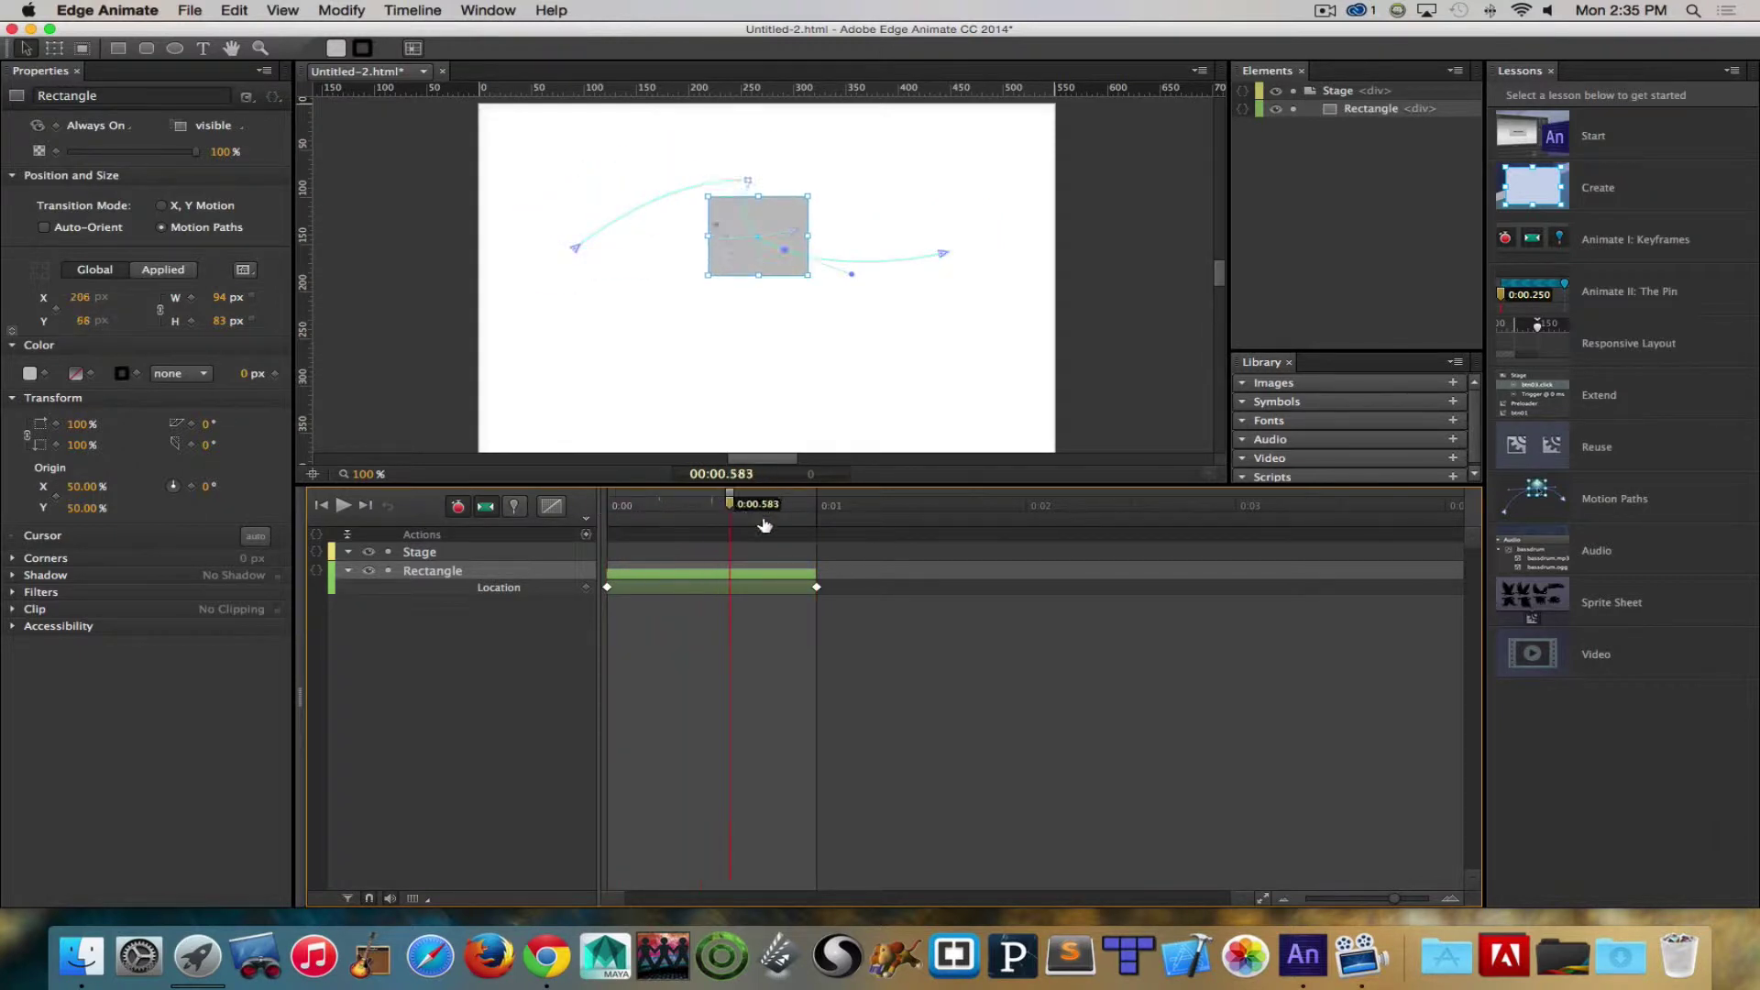
key("space")
key("space")
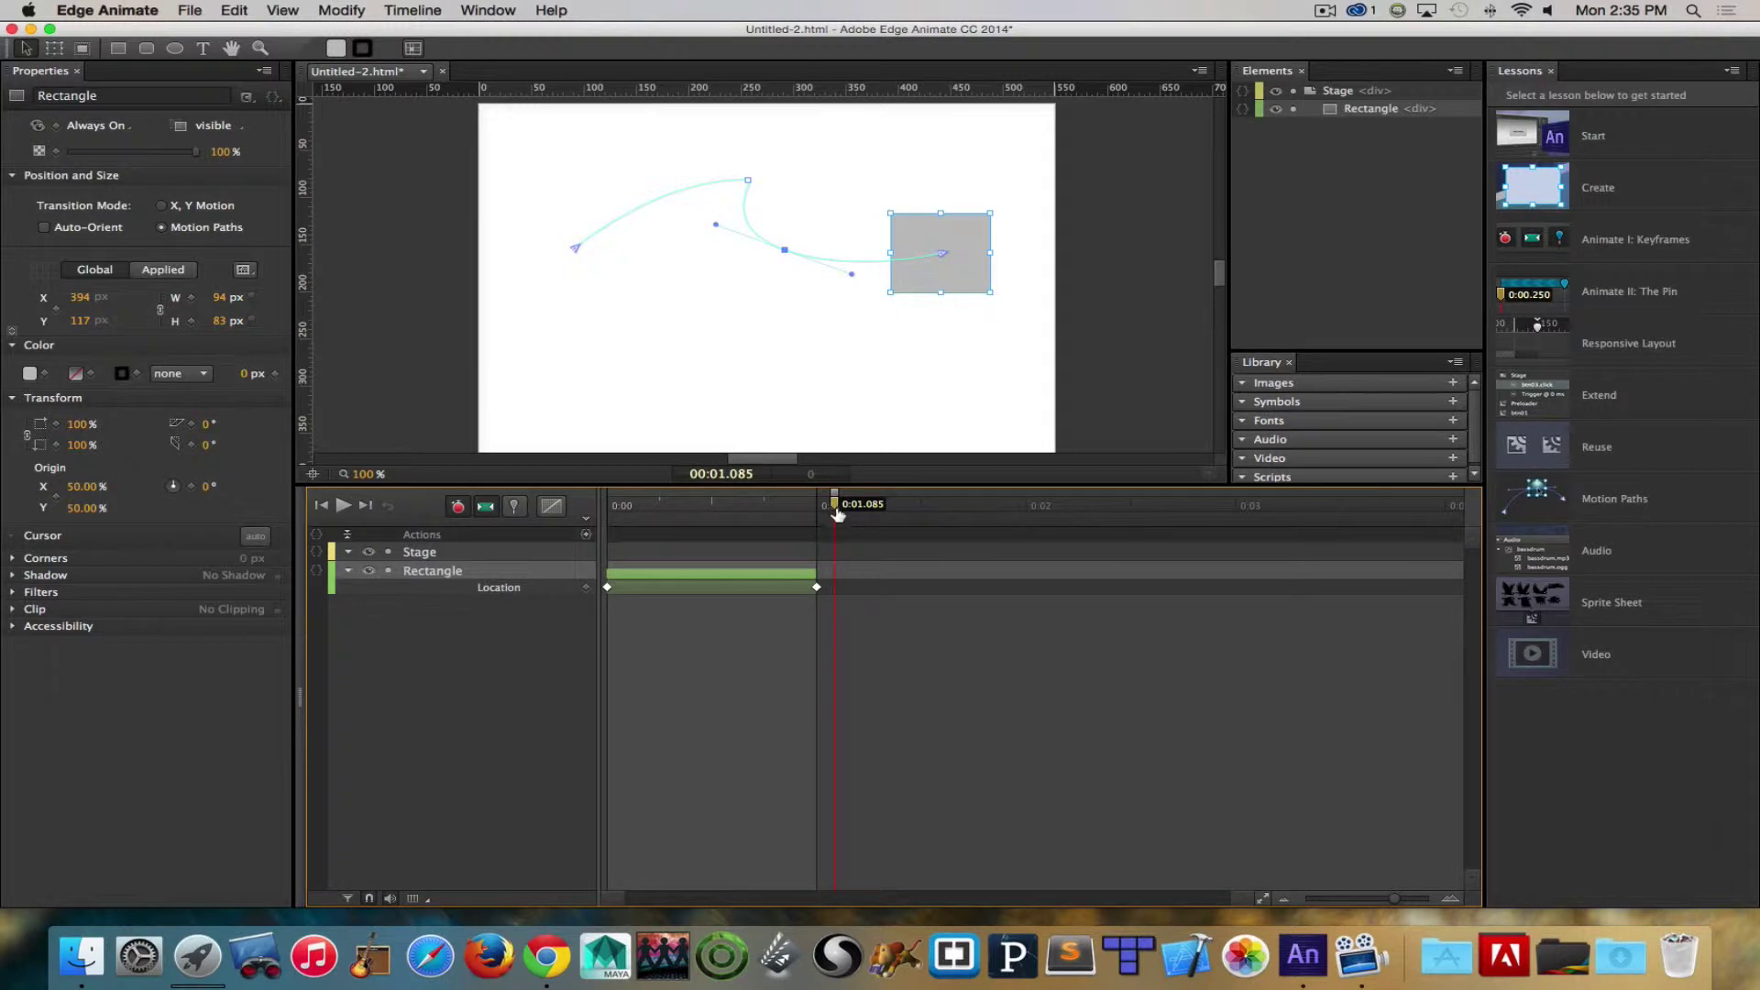
left_click_drag(834, 501, 818, 506)
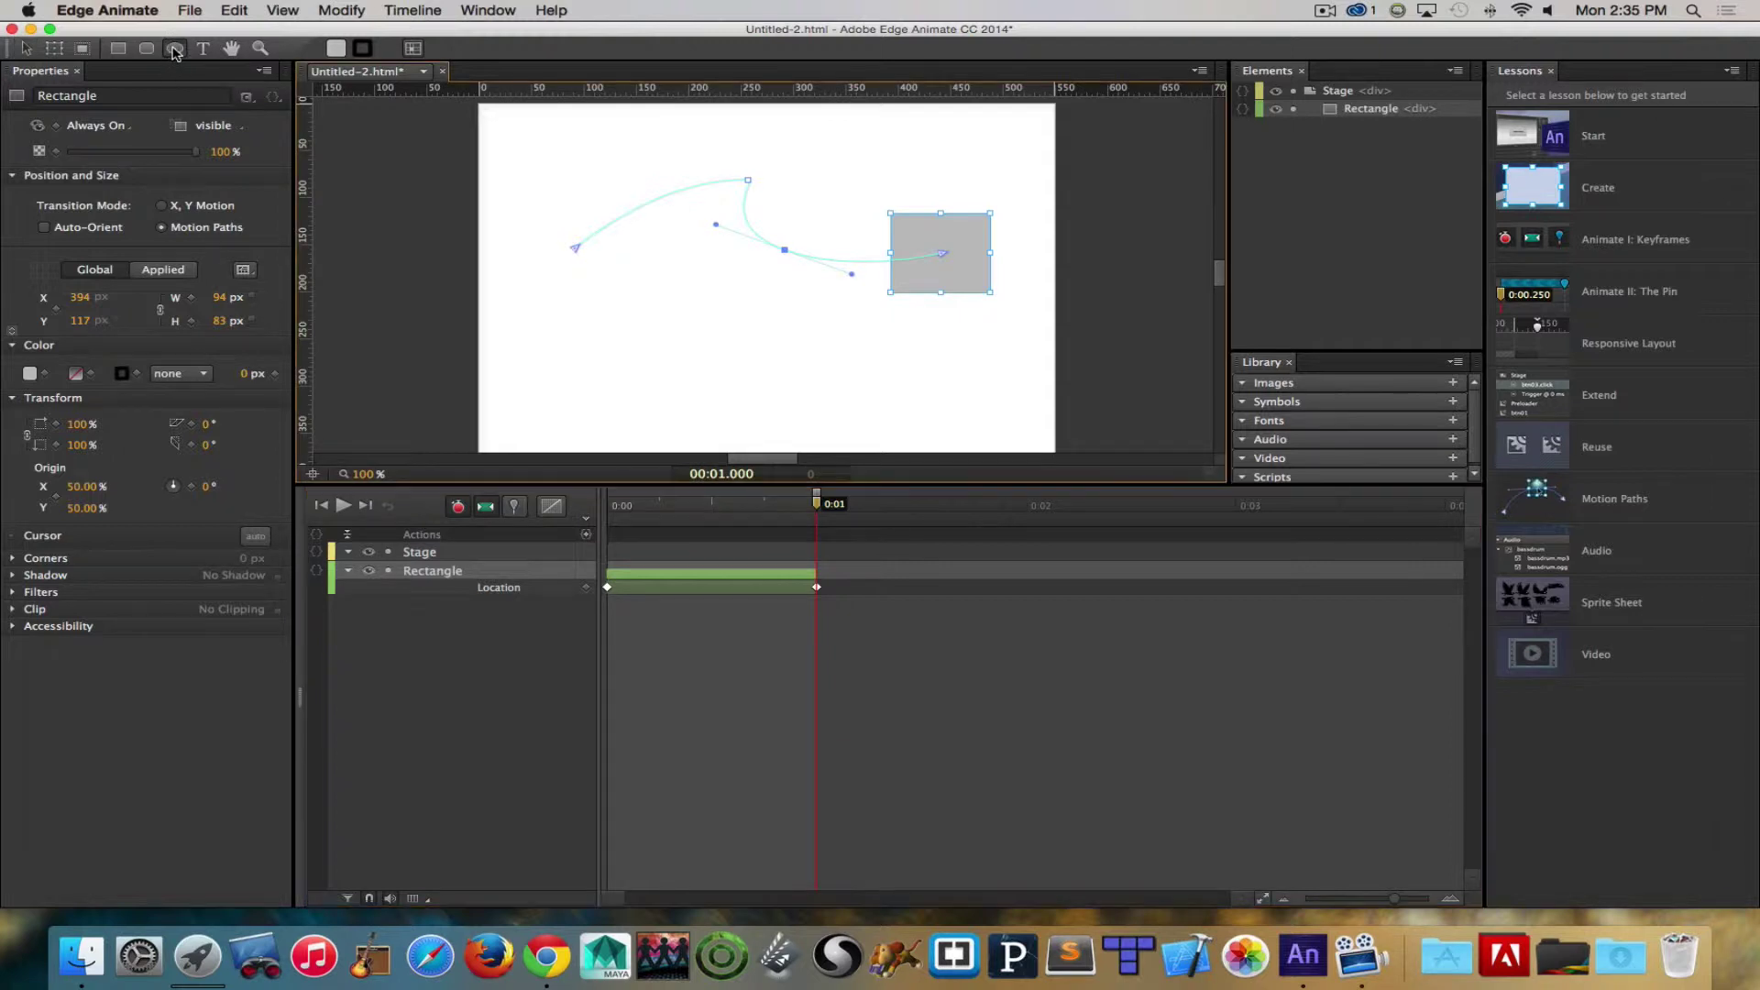
Step: Draw two side-by-side circles of about 71 by 69 px in the lower part of the stage, at about X 62 and X 153 px
left_click(174, 48)
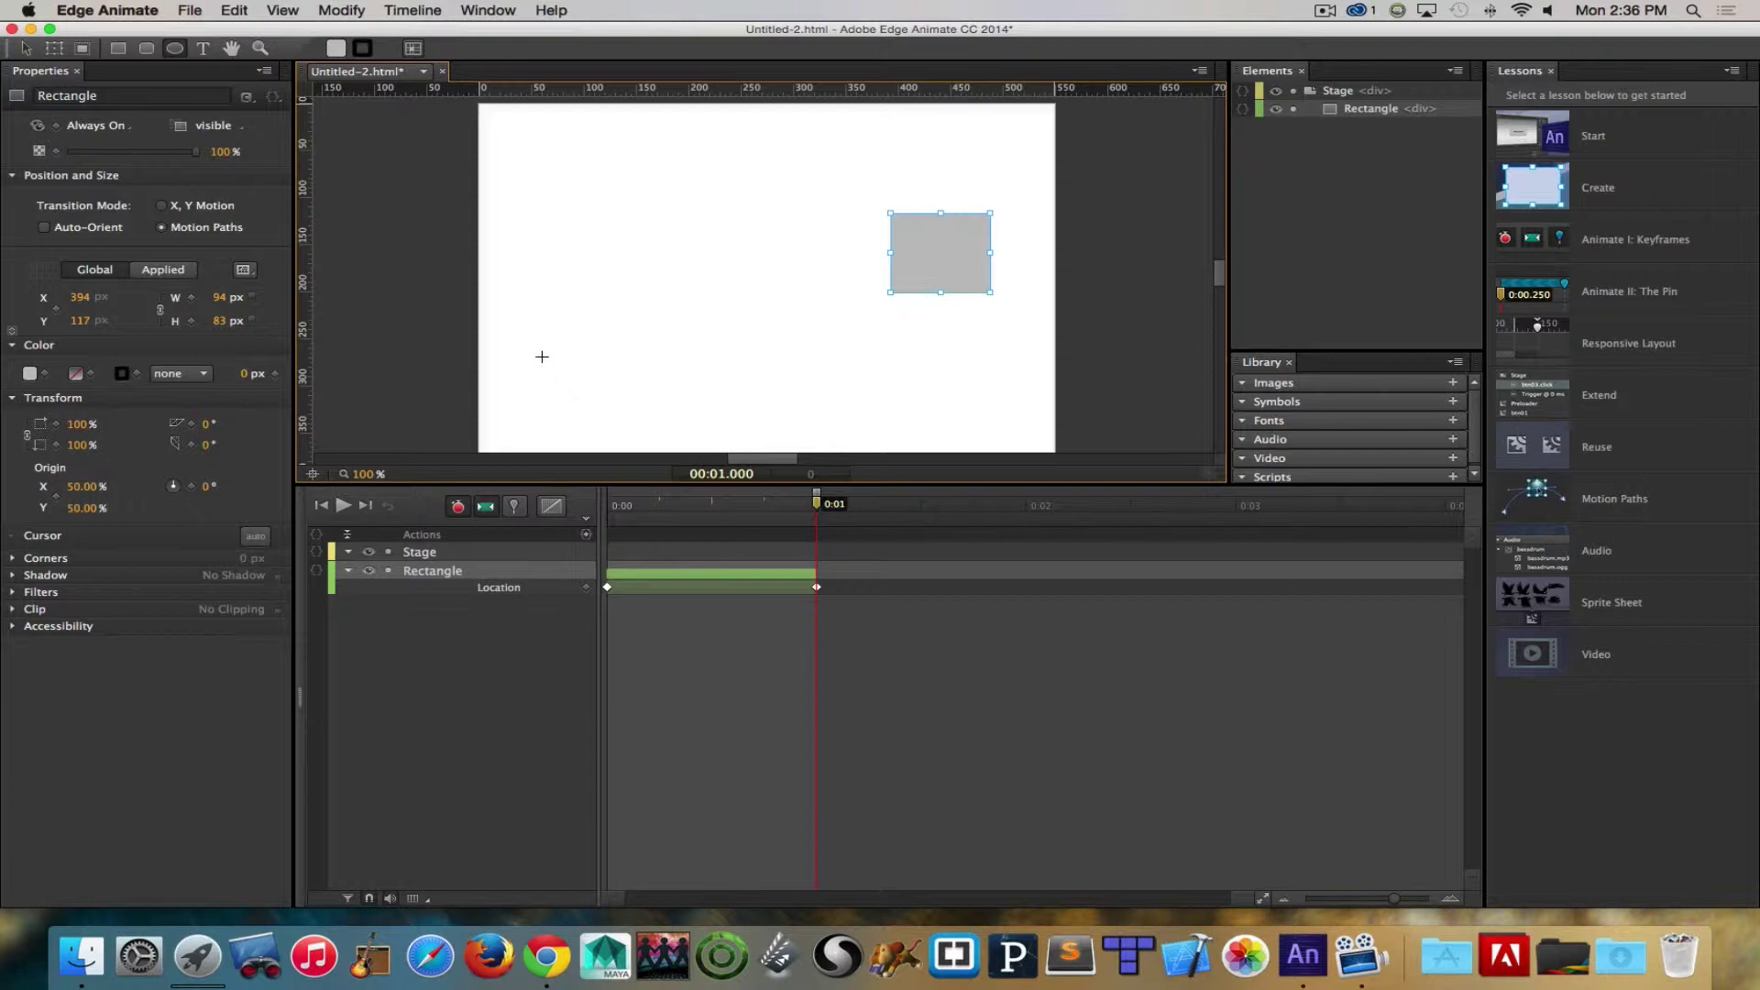
left_click_drag(542, 357, 619, 422)
key("v")
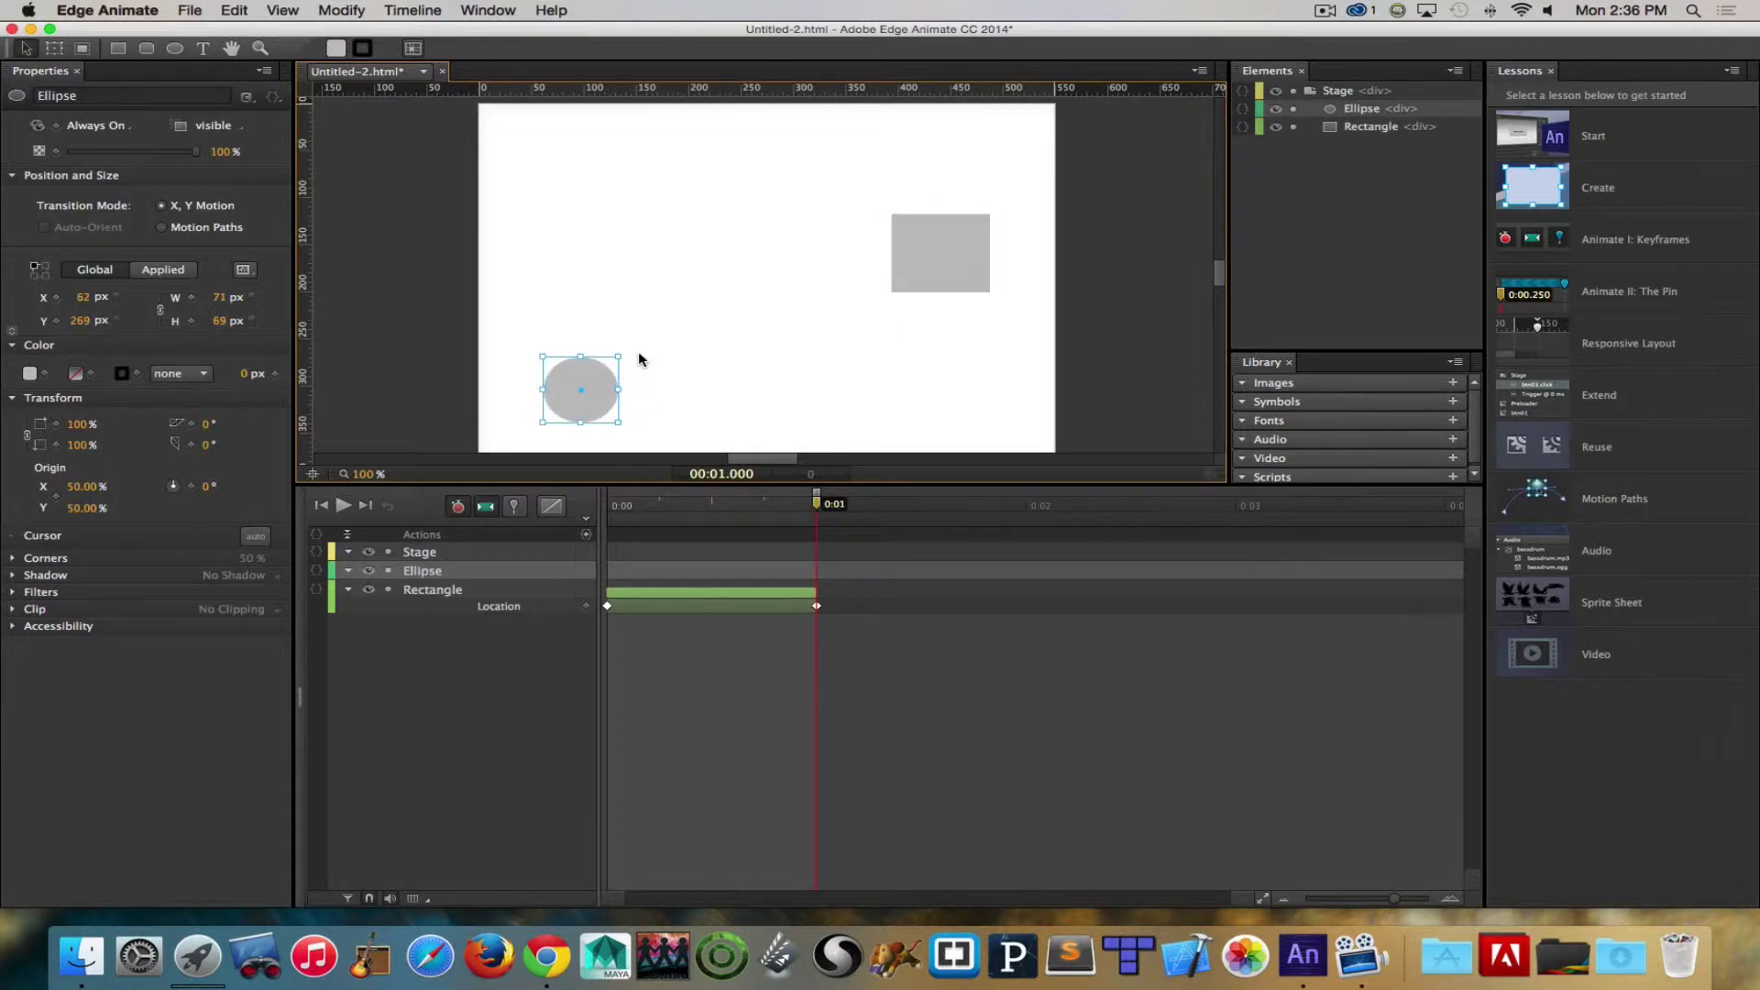
left_click(174, 47)
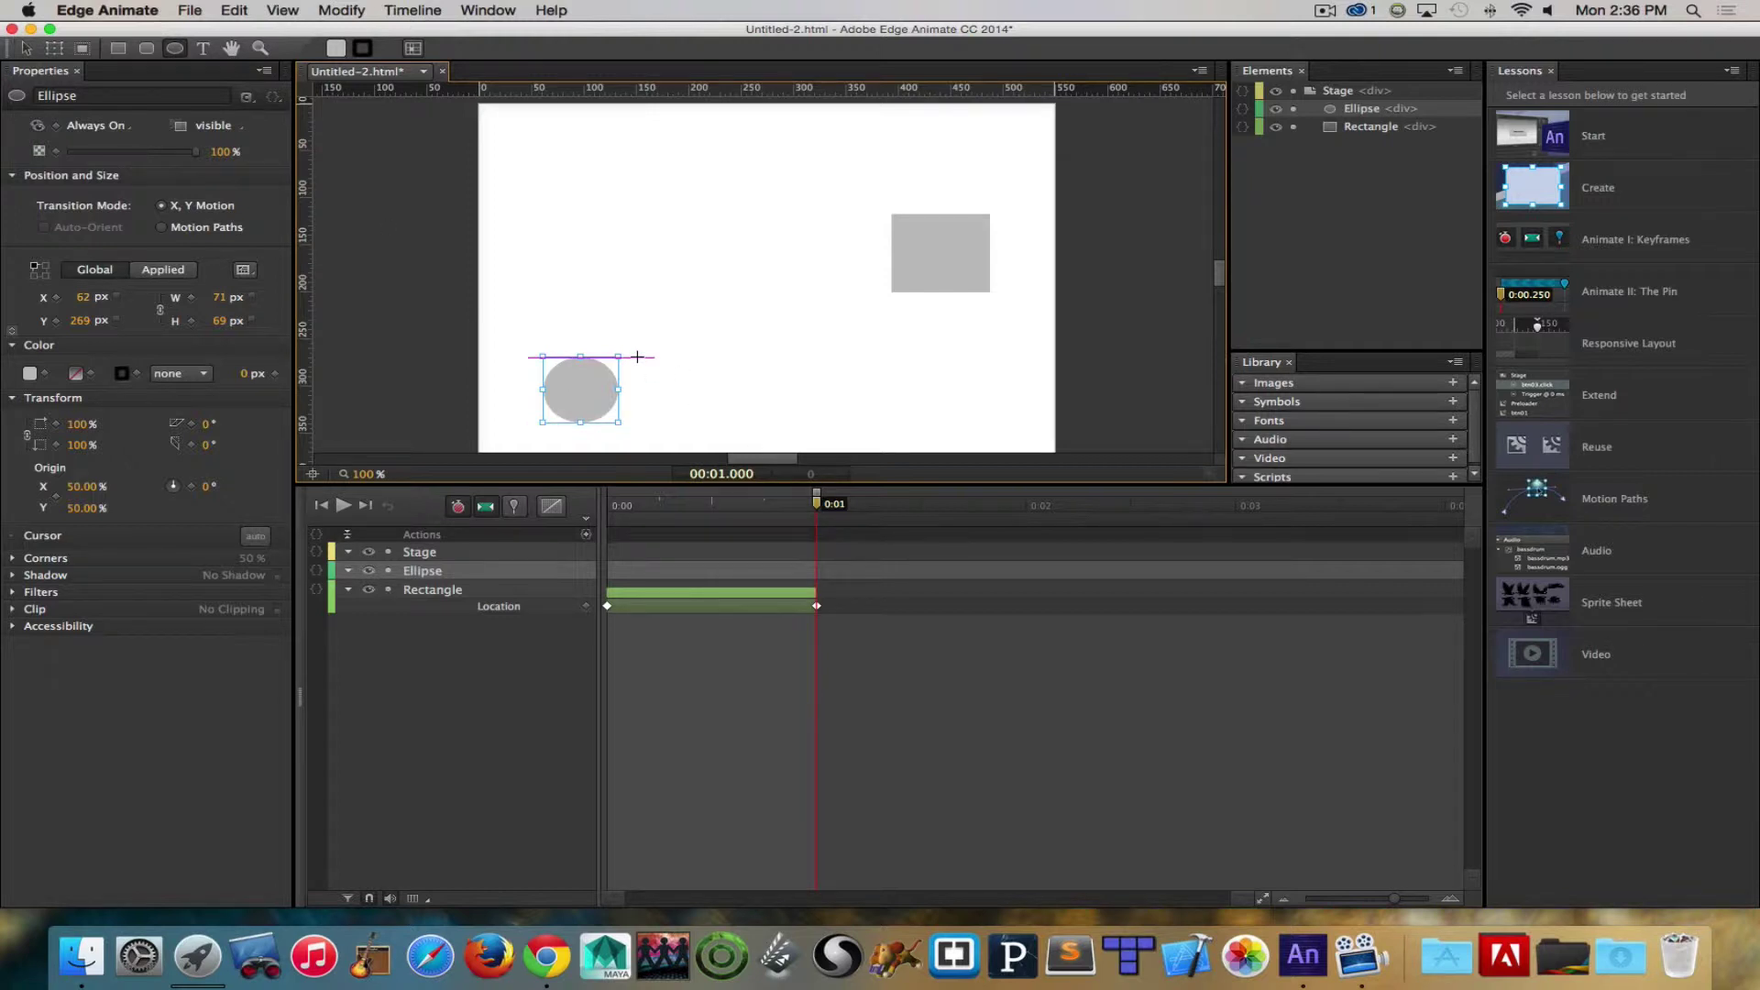
left_click_drag(638, 357, 709, 427)
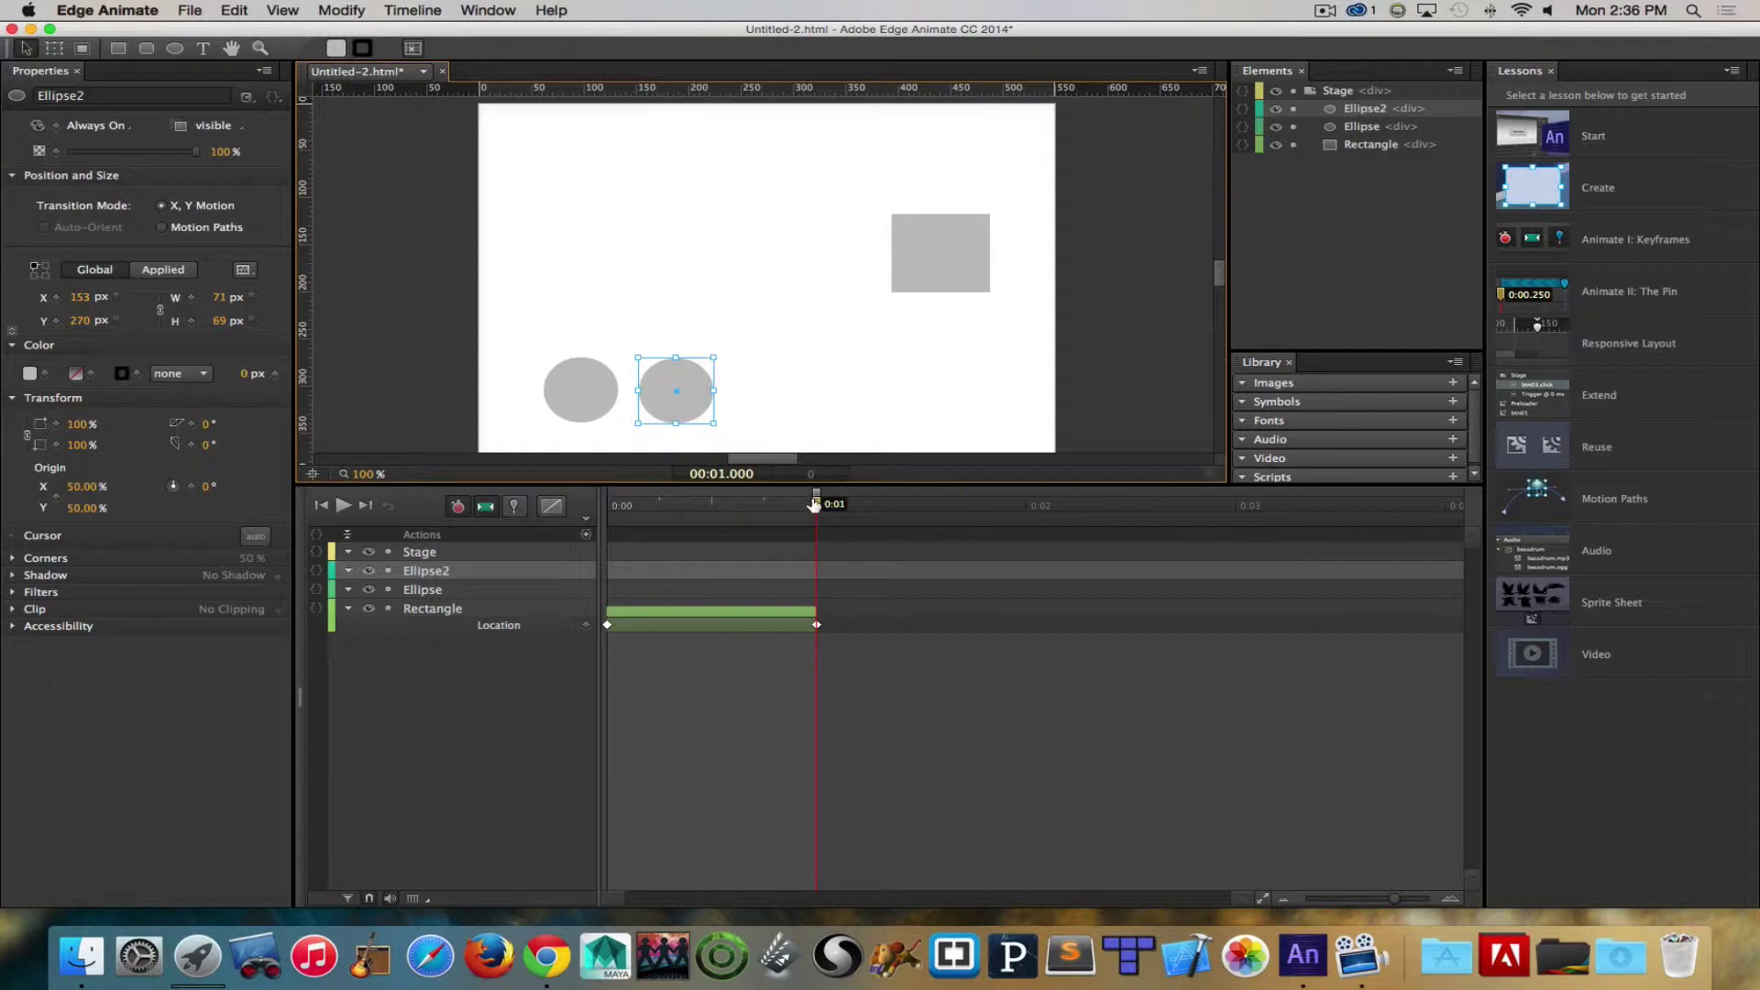
Step: Set the display of both circles to On at 0:01 so that they appear when the rectangle's motion ends
key("space")
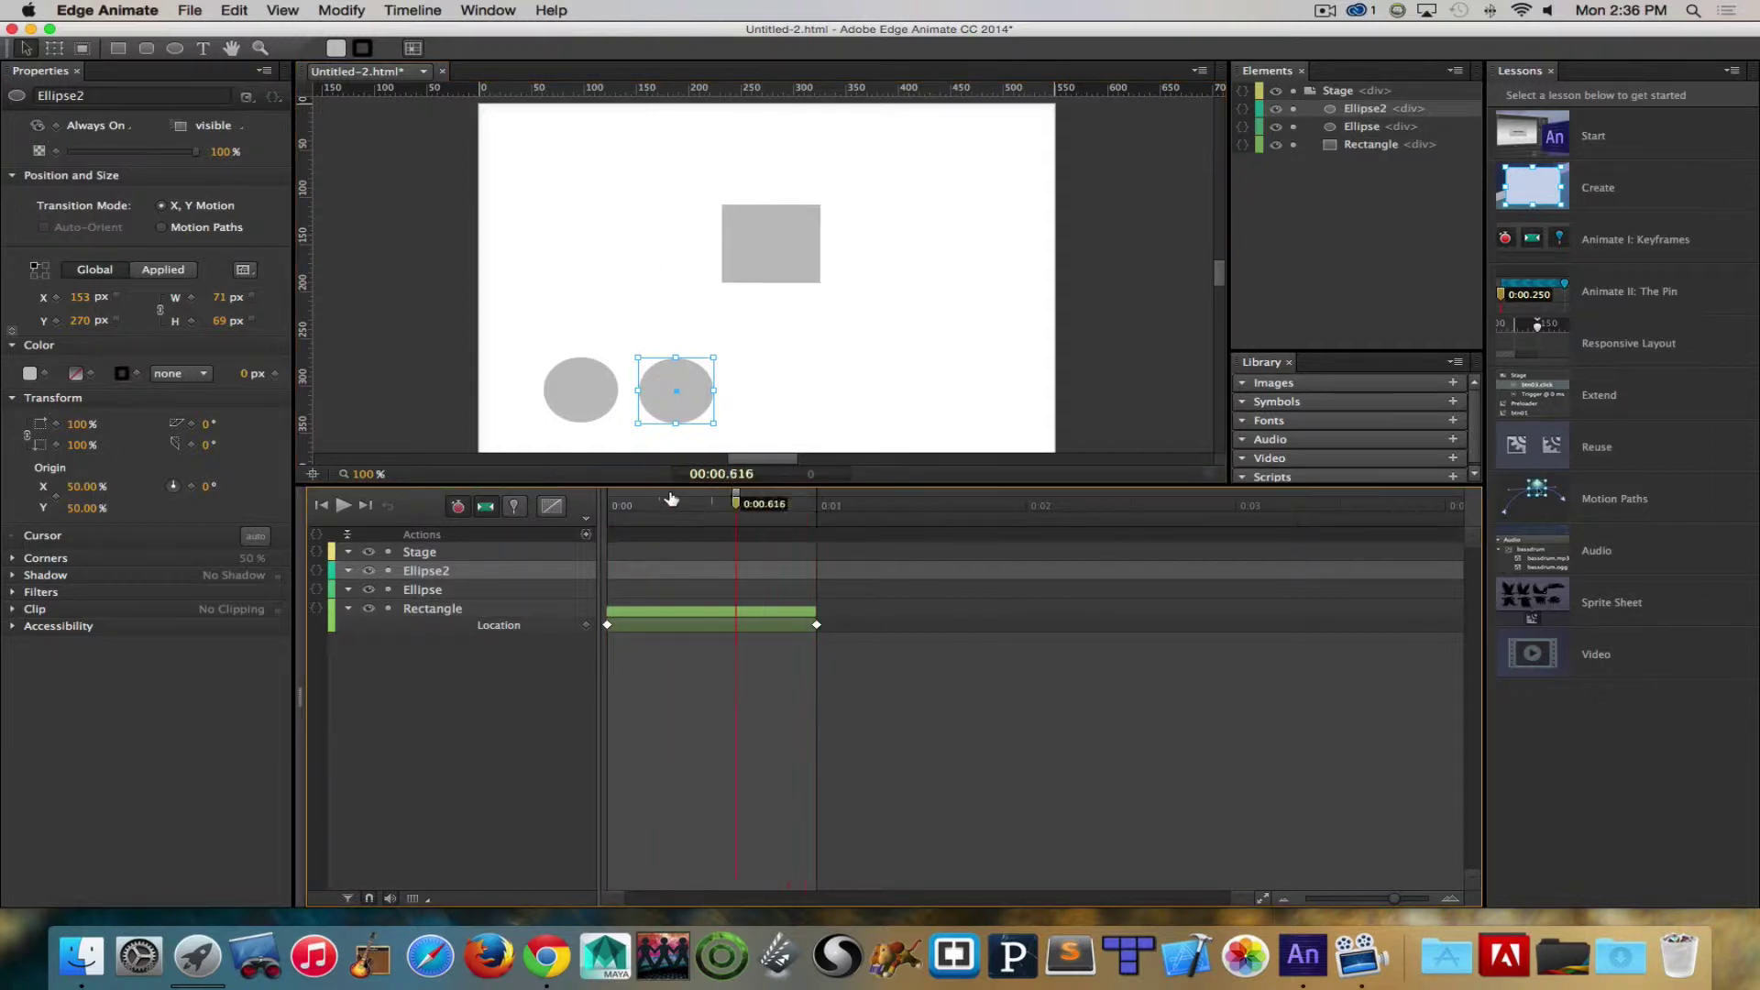
left_click_drag(662, 481, 817, 477)
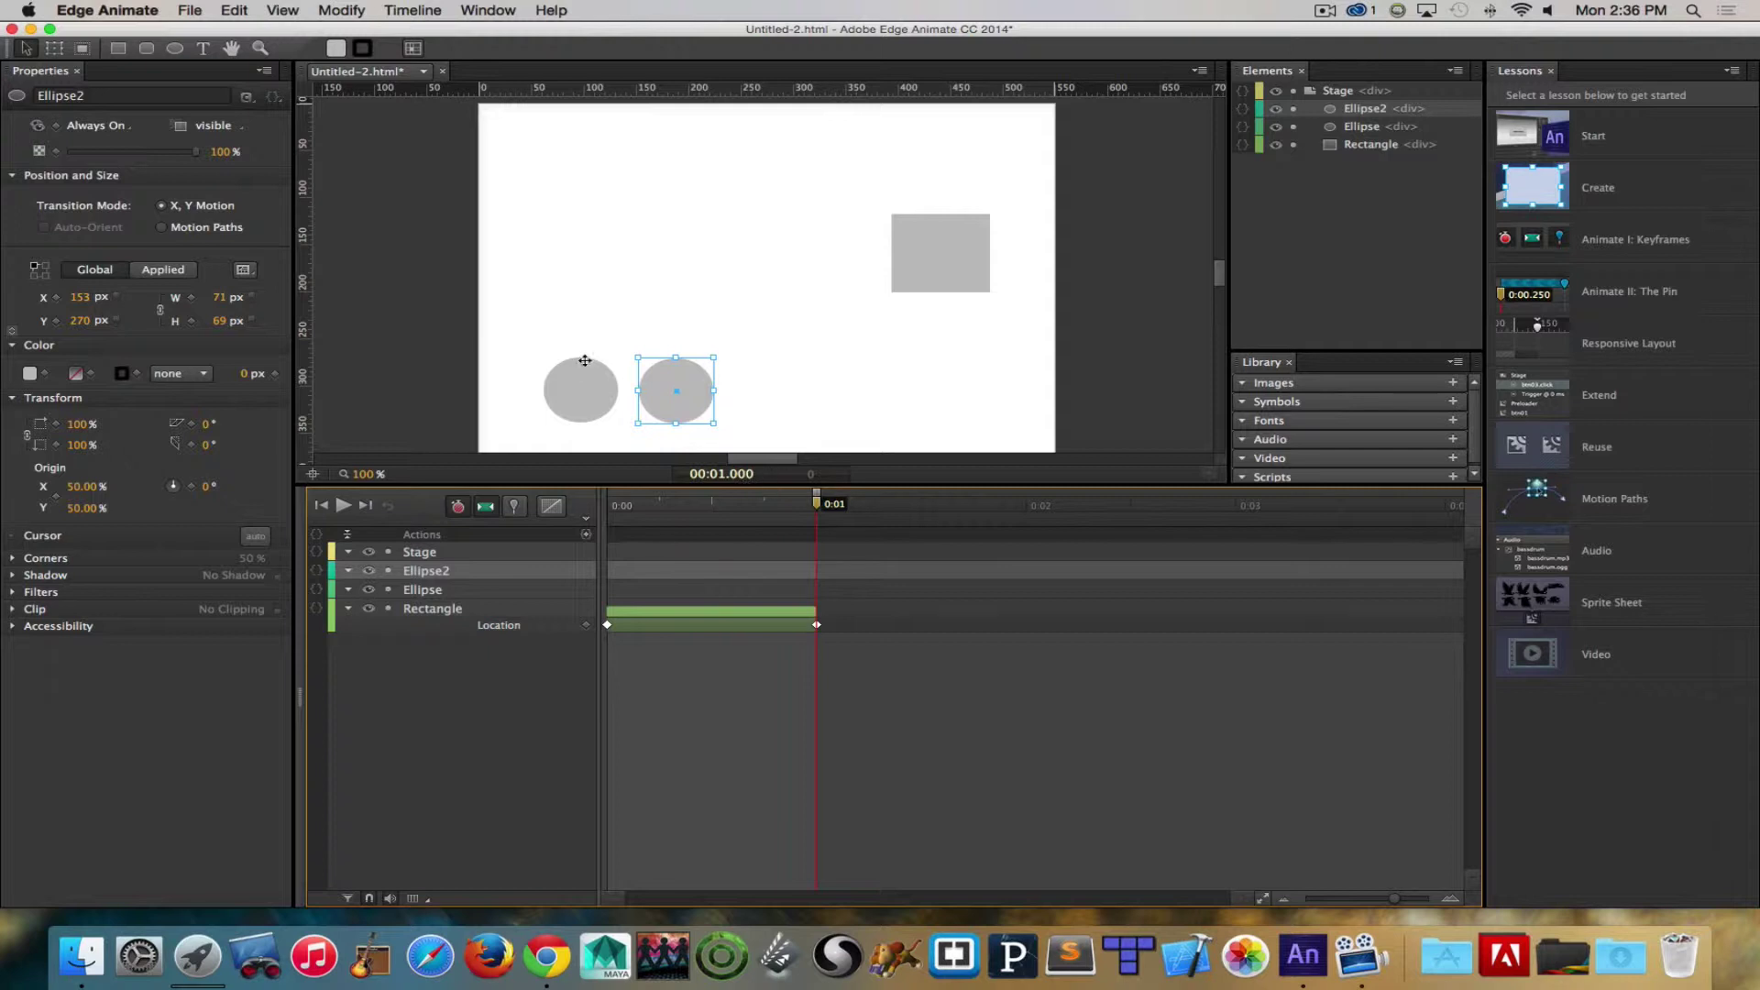
left_click_drag(554, 336, 733, 410)
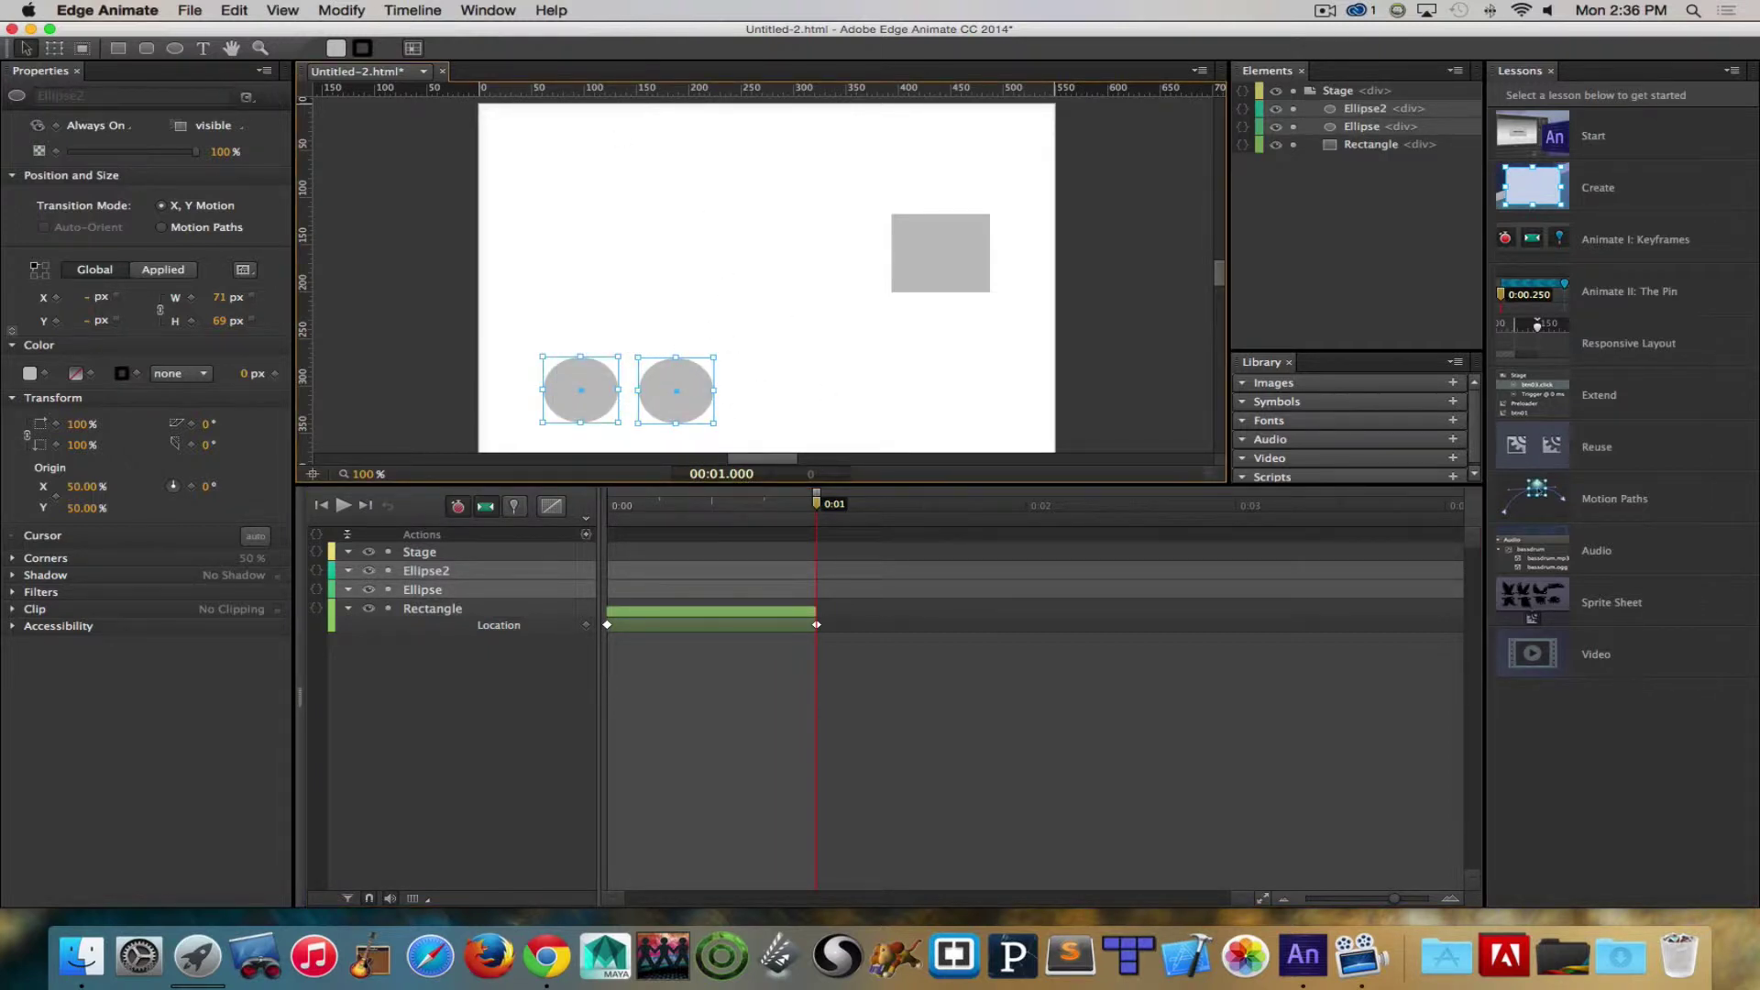
left_click(49, 74)
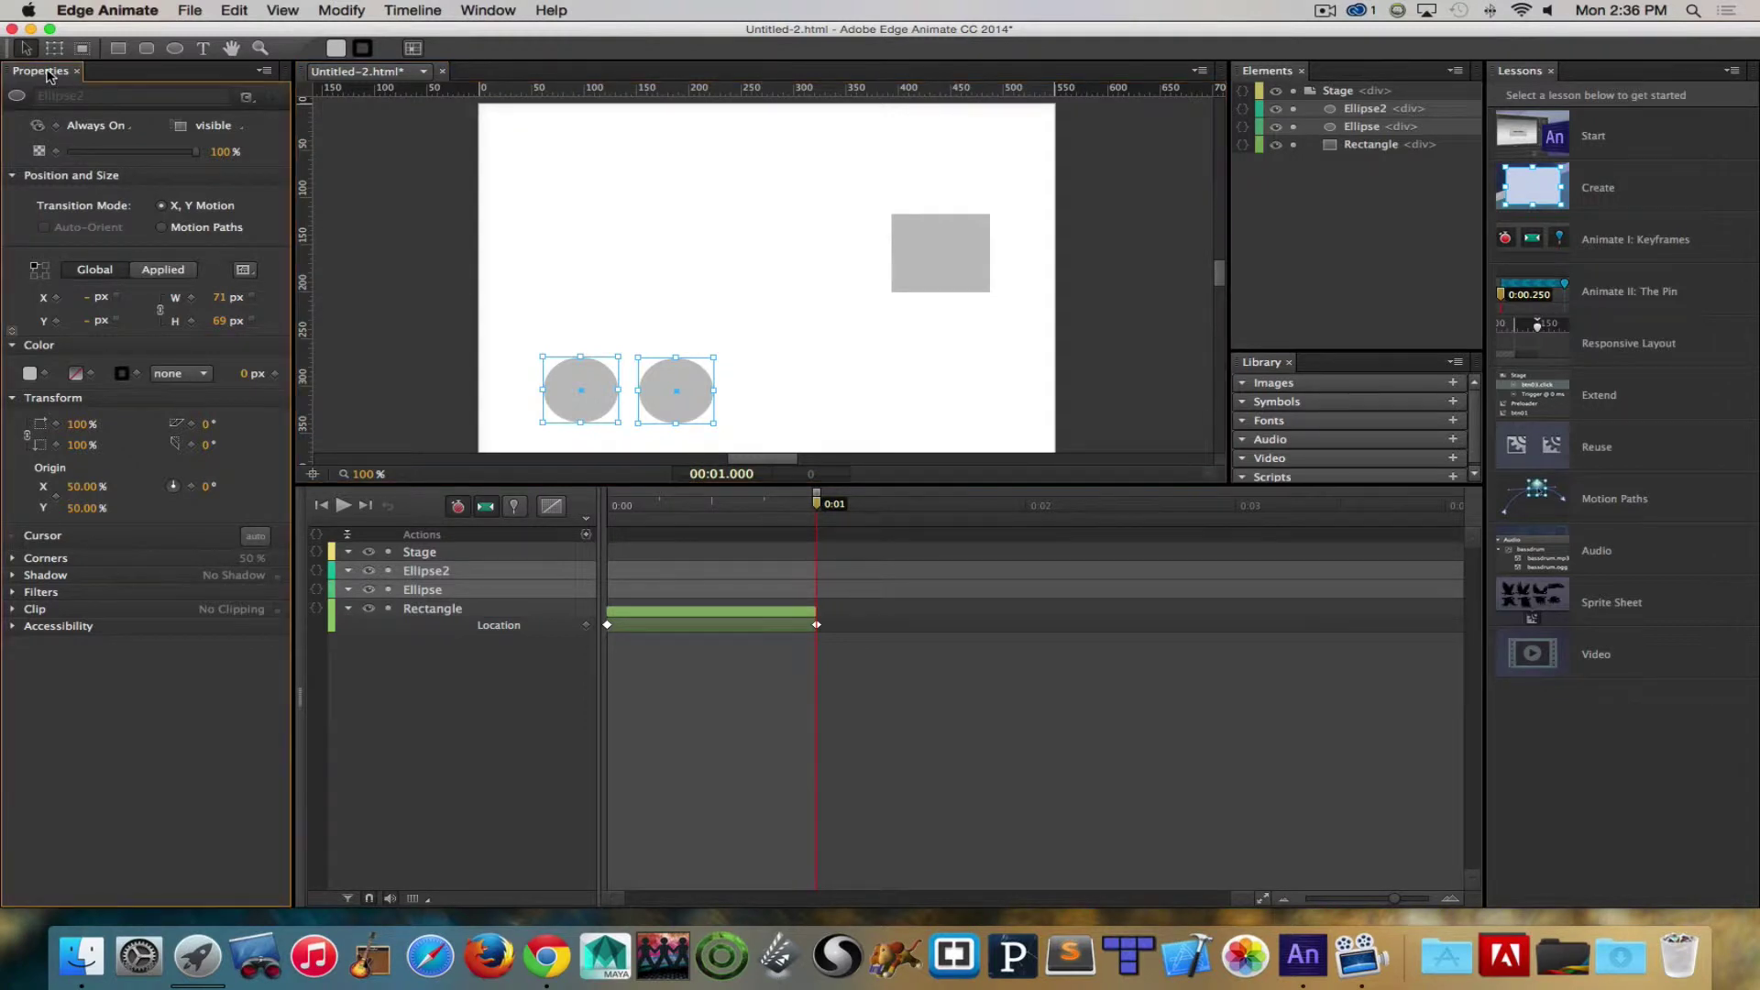
left_click(104, 127)
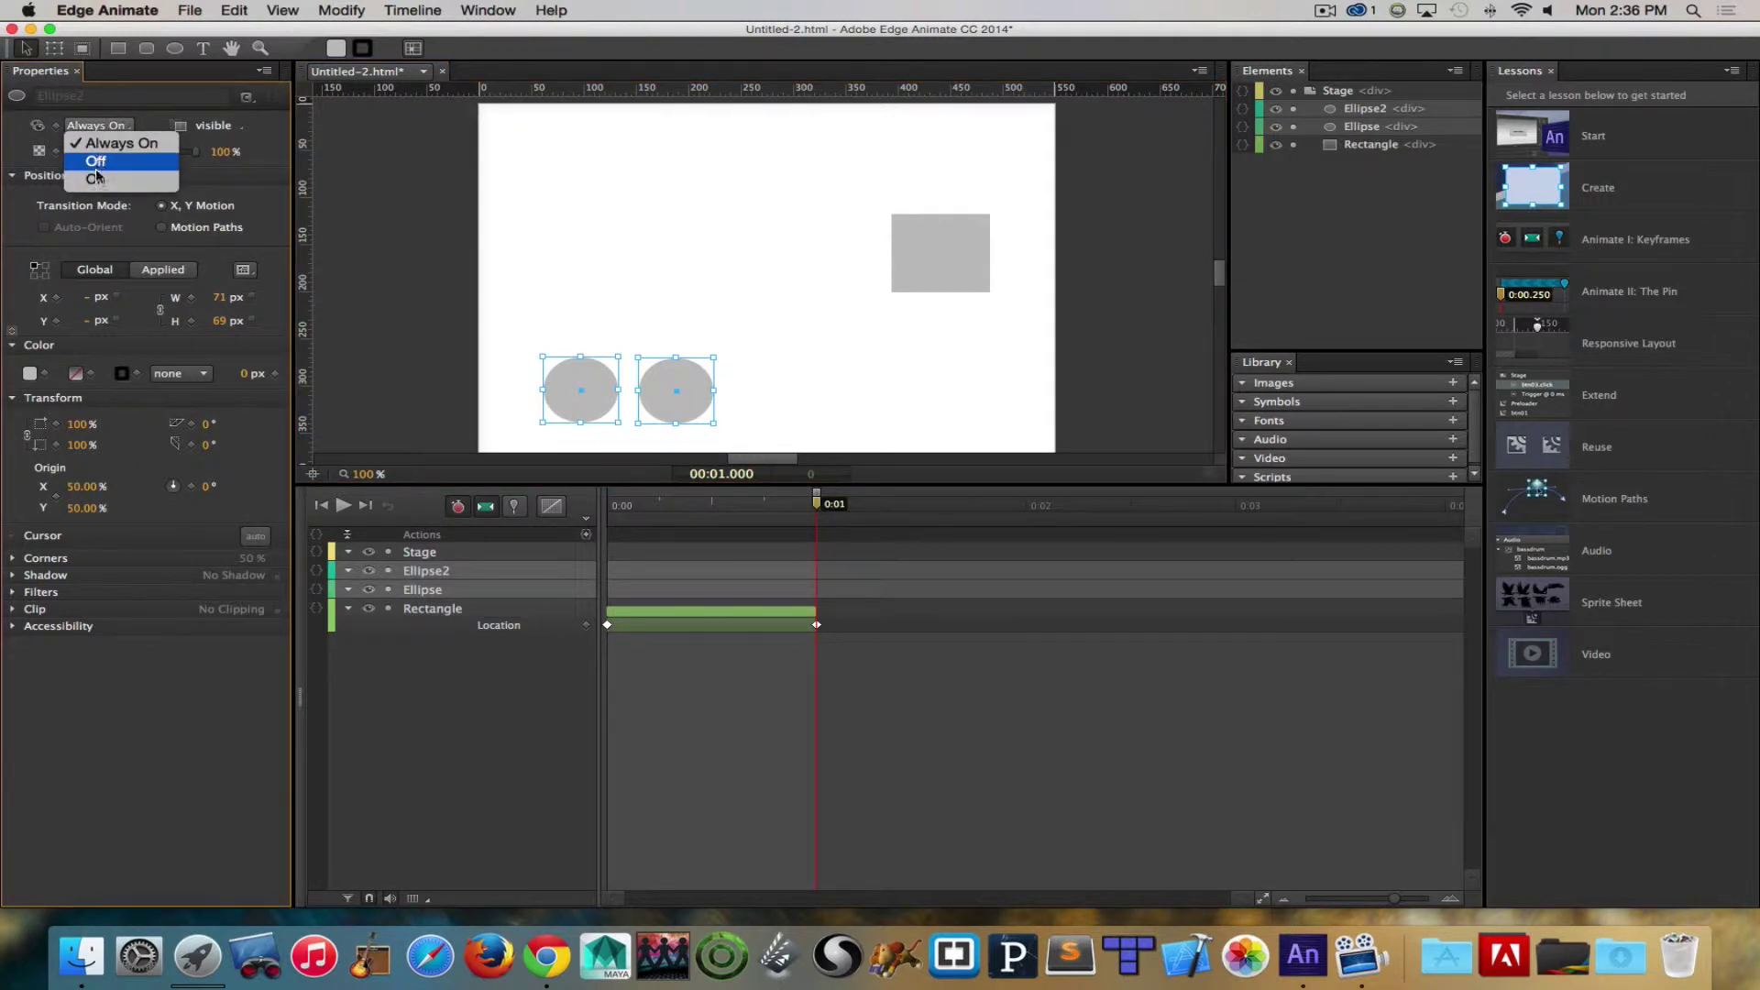
left_click(95, 179)
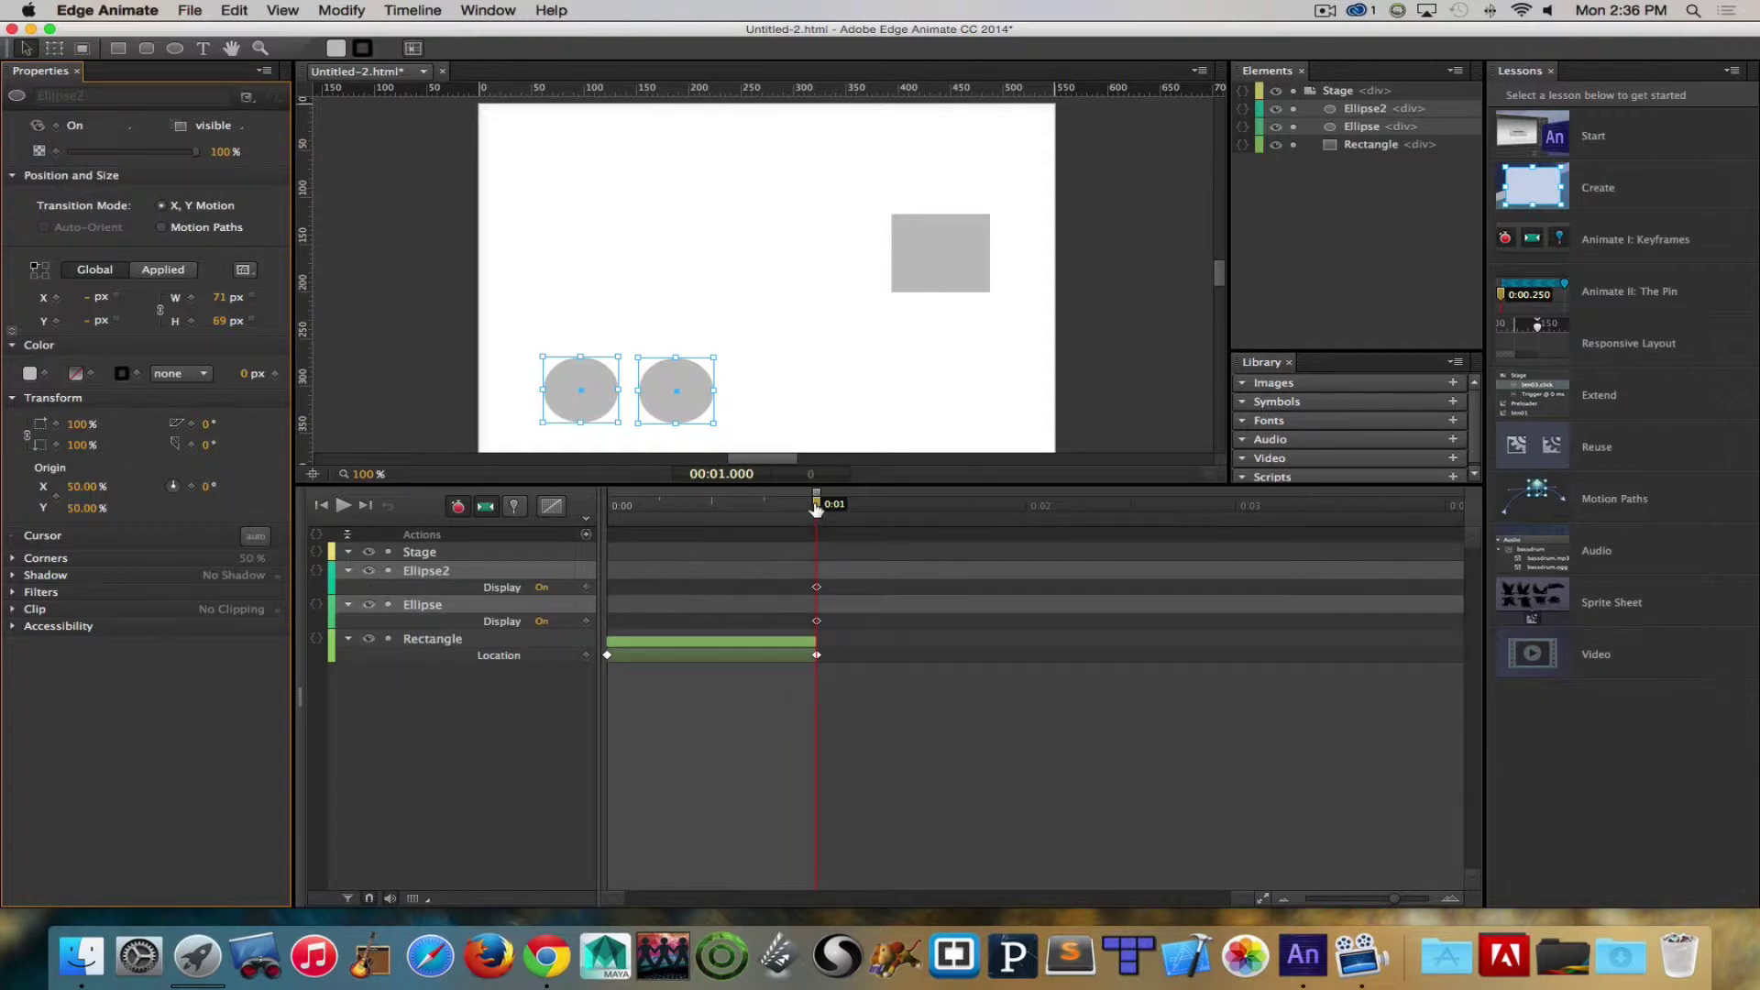
mouse_move(819, 507)
left_mouse_down()
mouse_move(613, 510)
mouse_move(818, 506)
left_mouse_up()
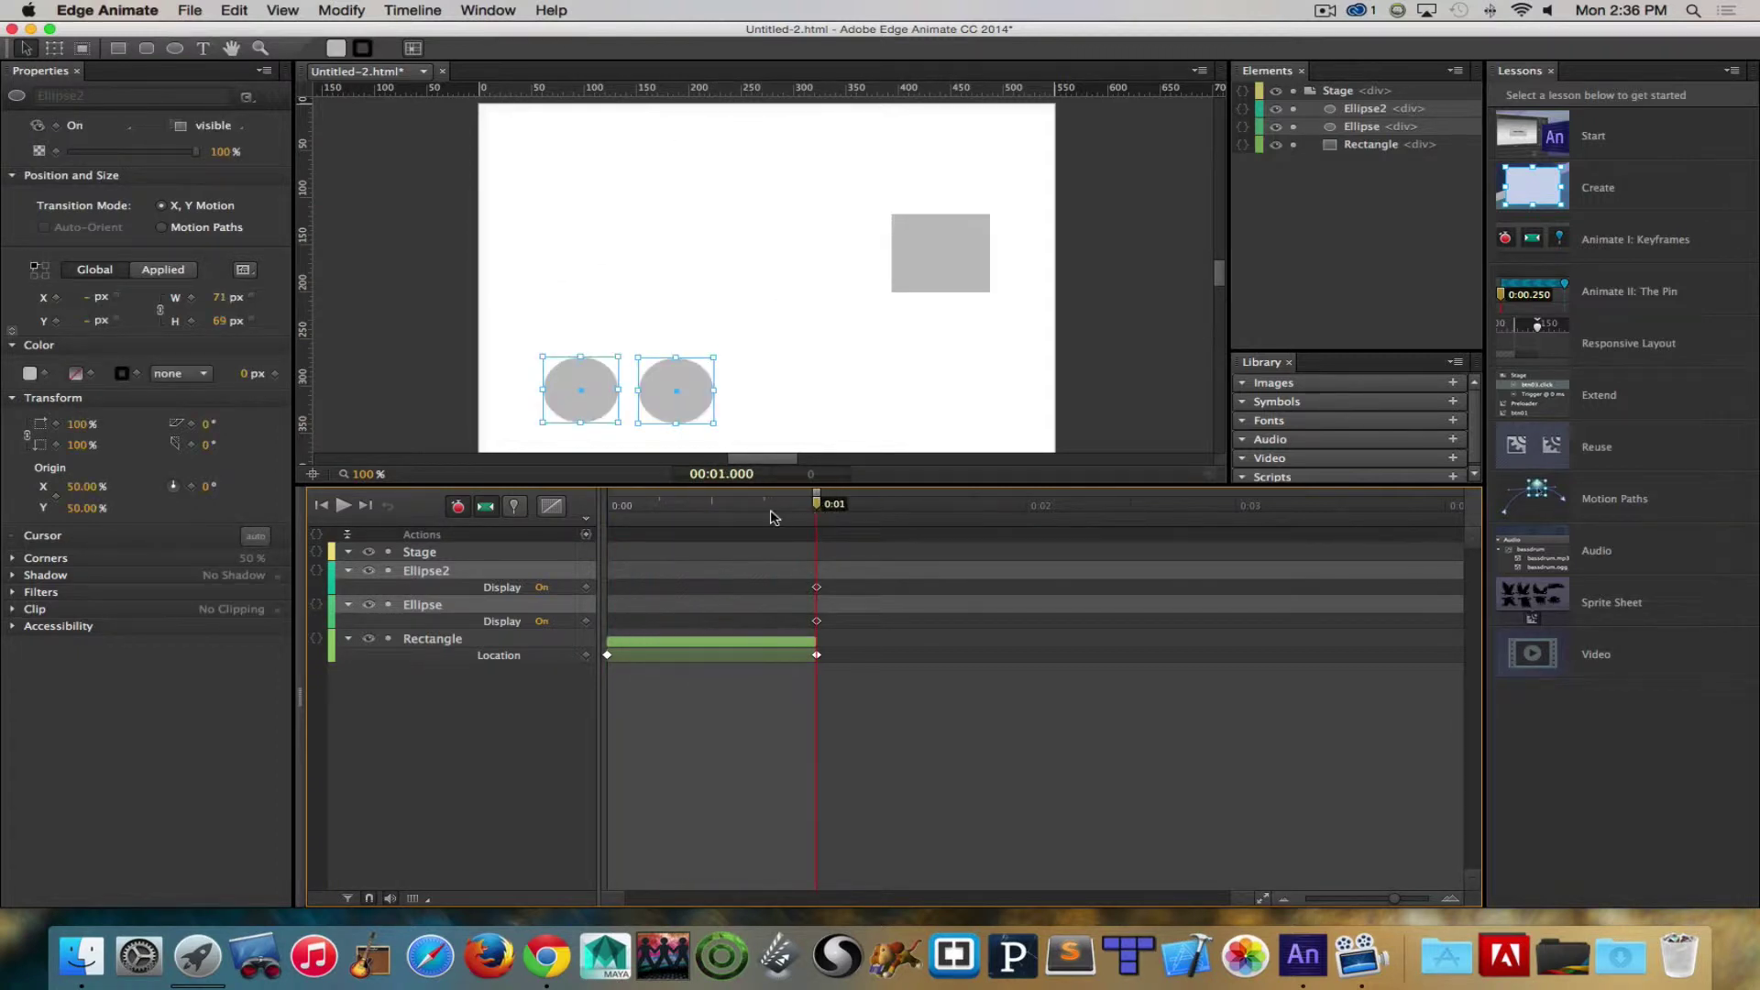
left_click(818, 591)
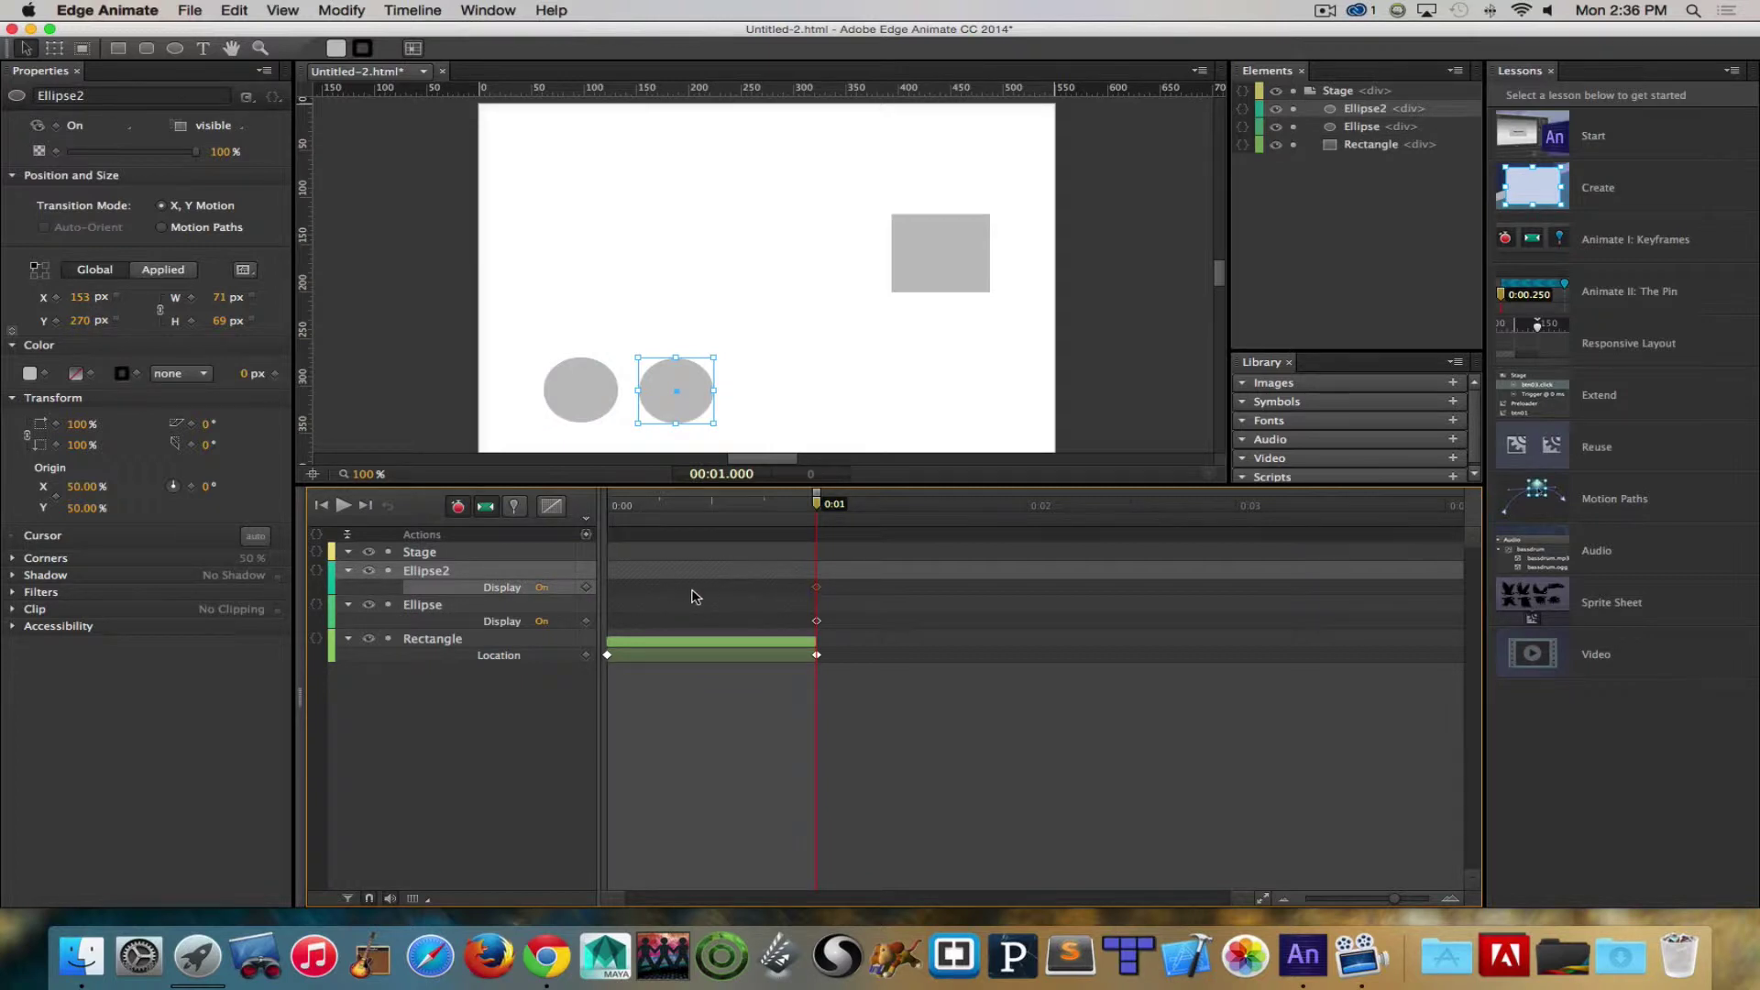
Step: Set the display of the rectangle and both circles to Off at 0:02
left_click_drag(818, 502, 1025, 530)
left_click_drag(548, 197, 981, 424)
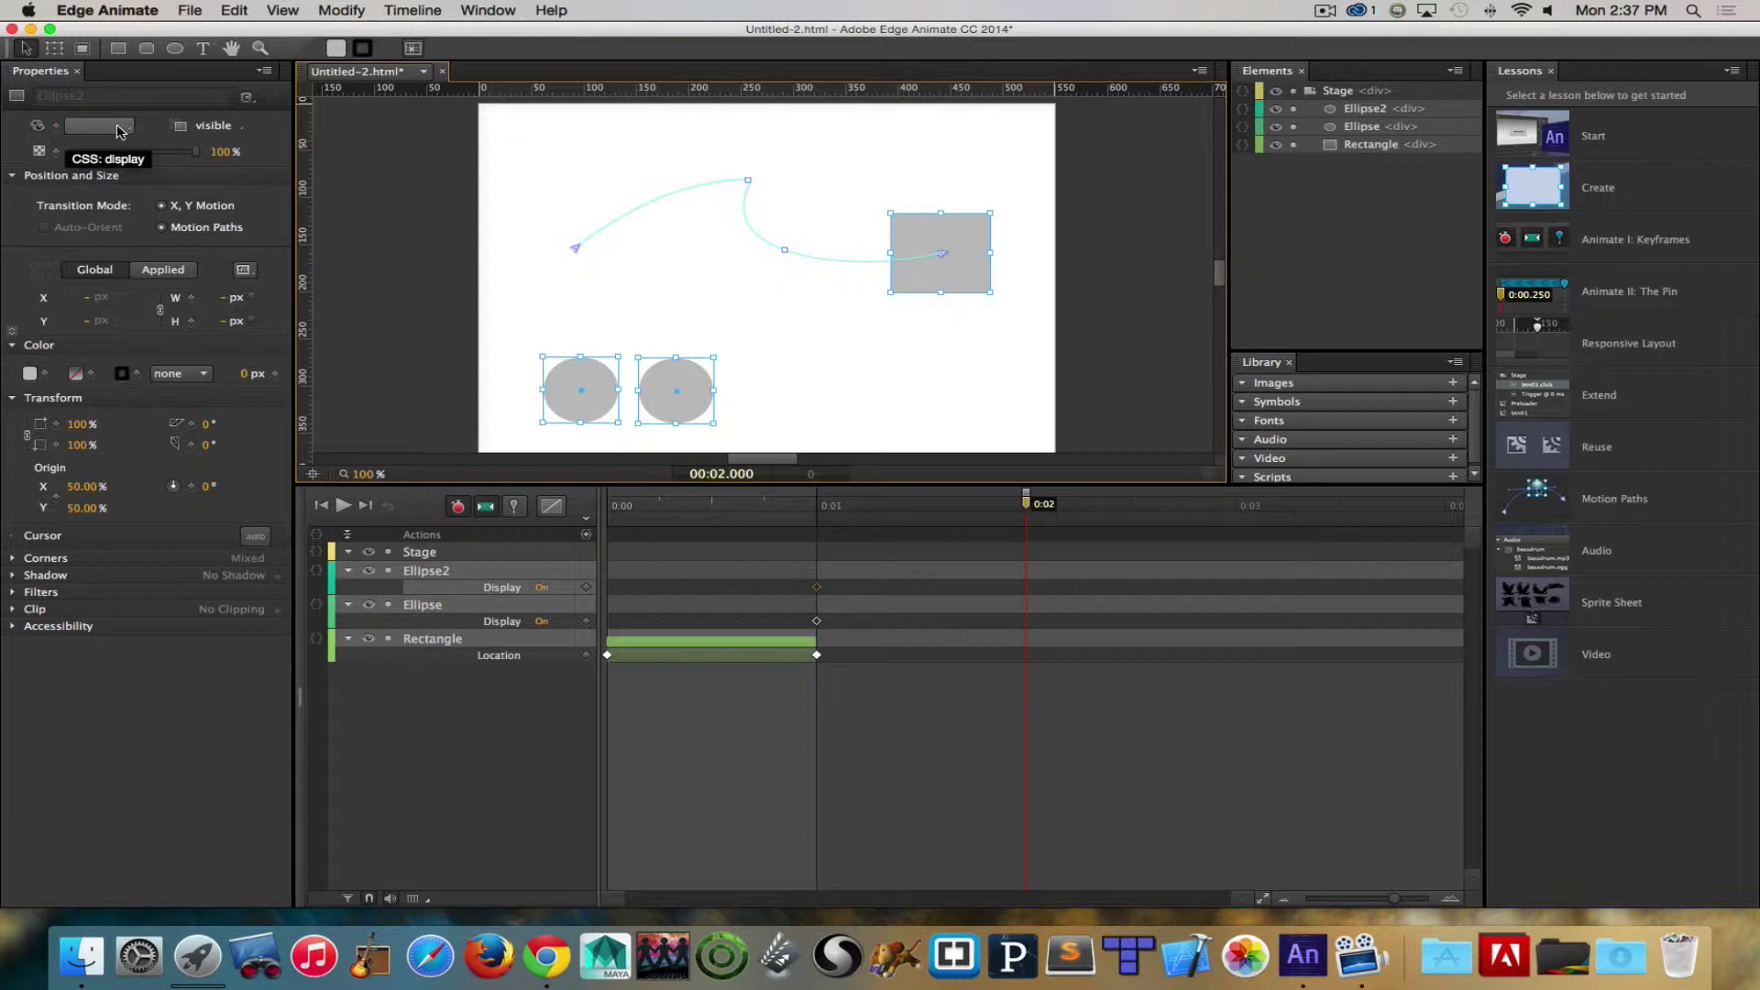
left_click(86, 131)
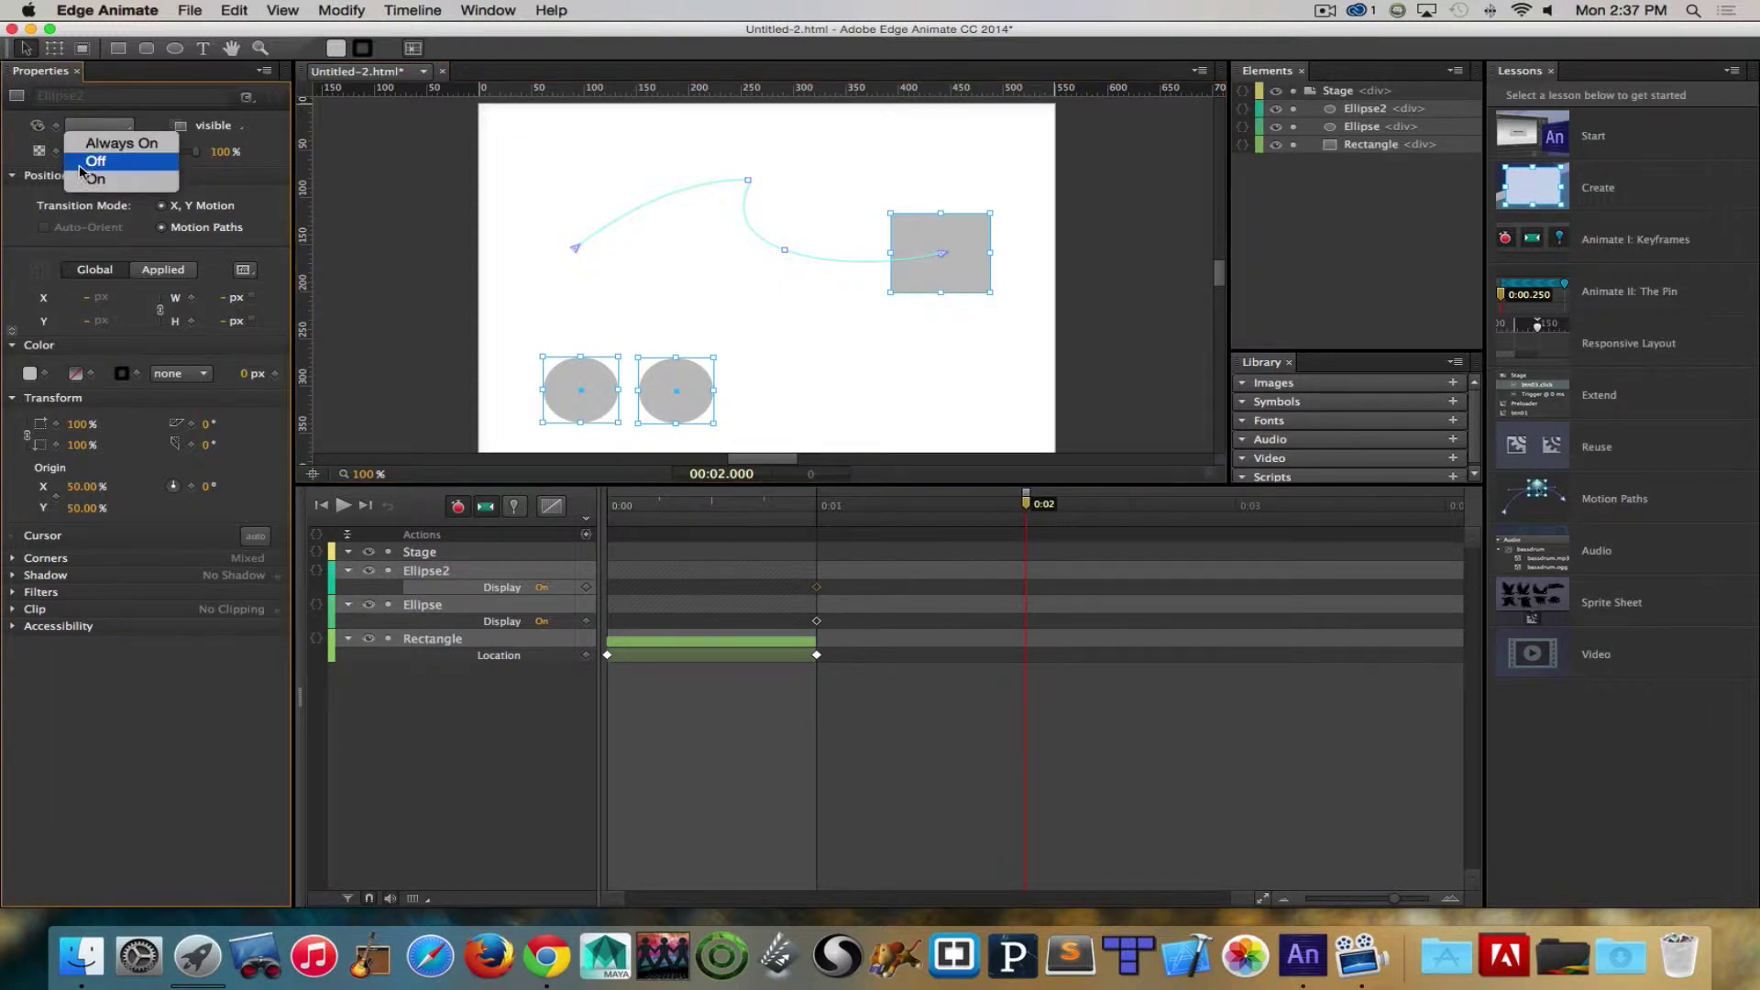
left_click(84, 165)
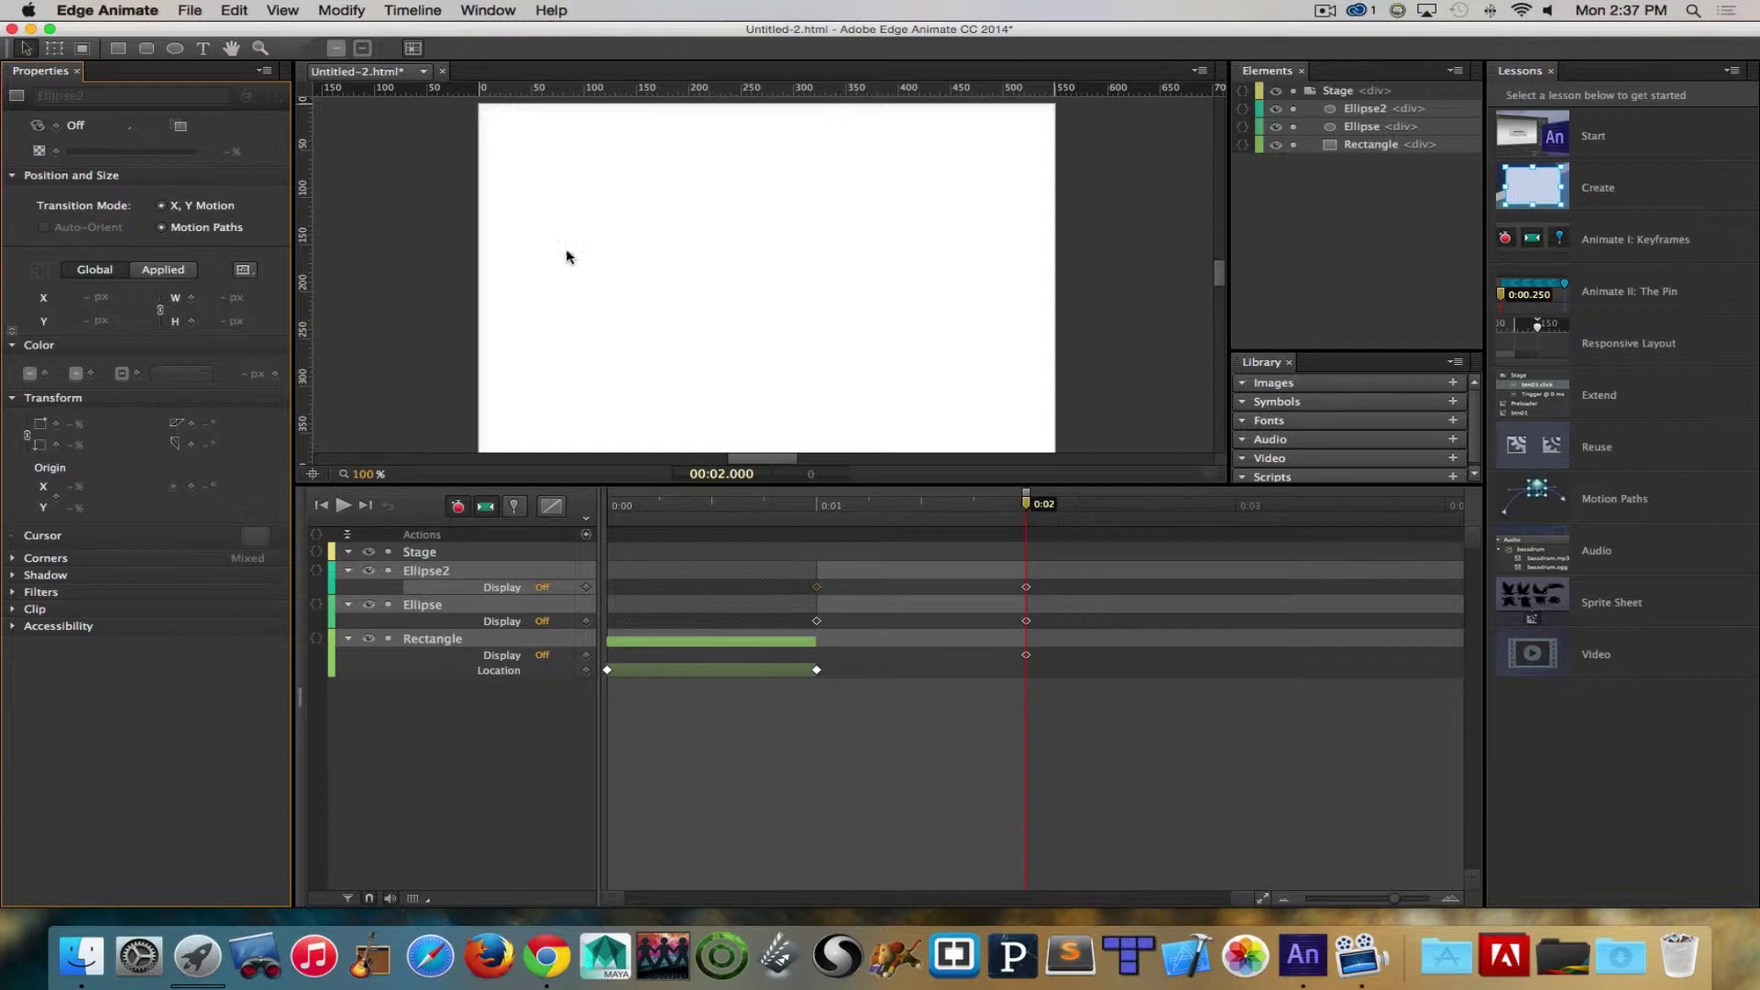
Step: Draw a new rectangle about 64 by 68 px near the stage's upper-left corner with the playhead at 0:02
left_click(120, 47)
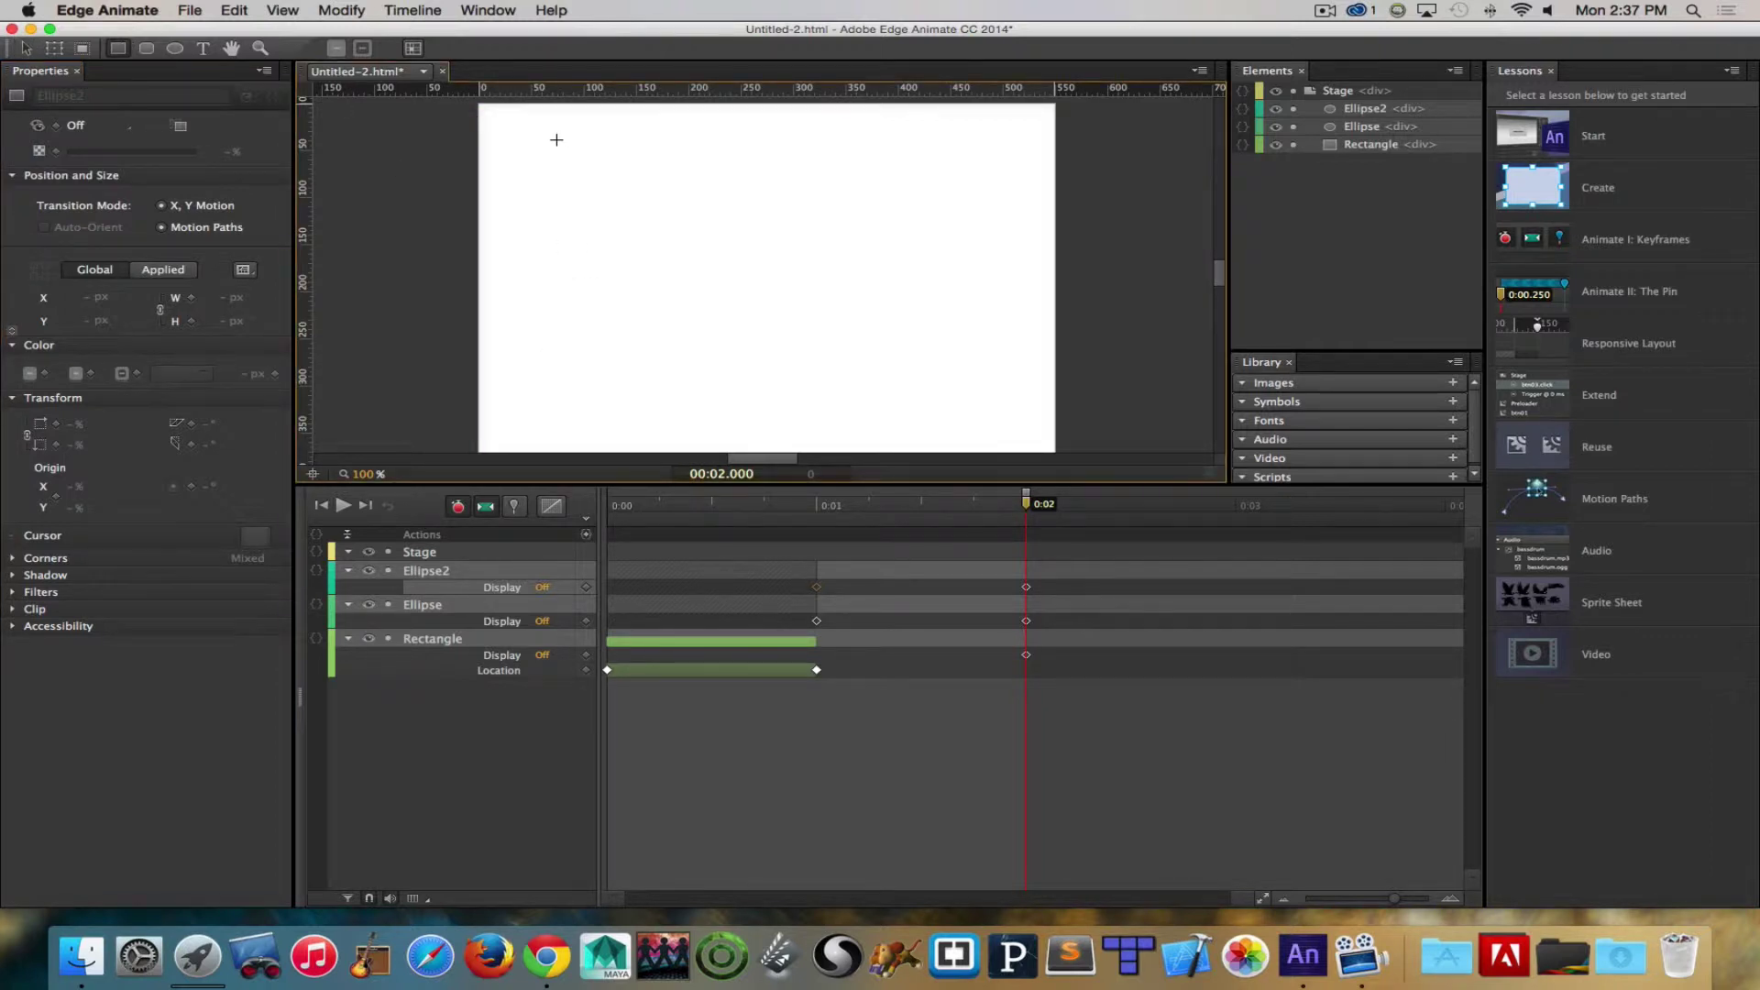
left_click_drag(531, 133, 535, 138)
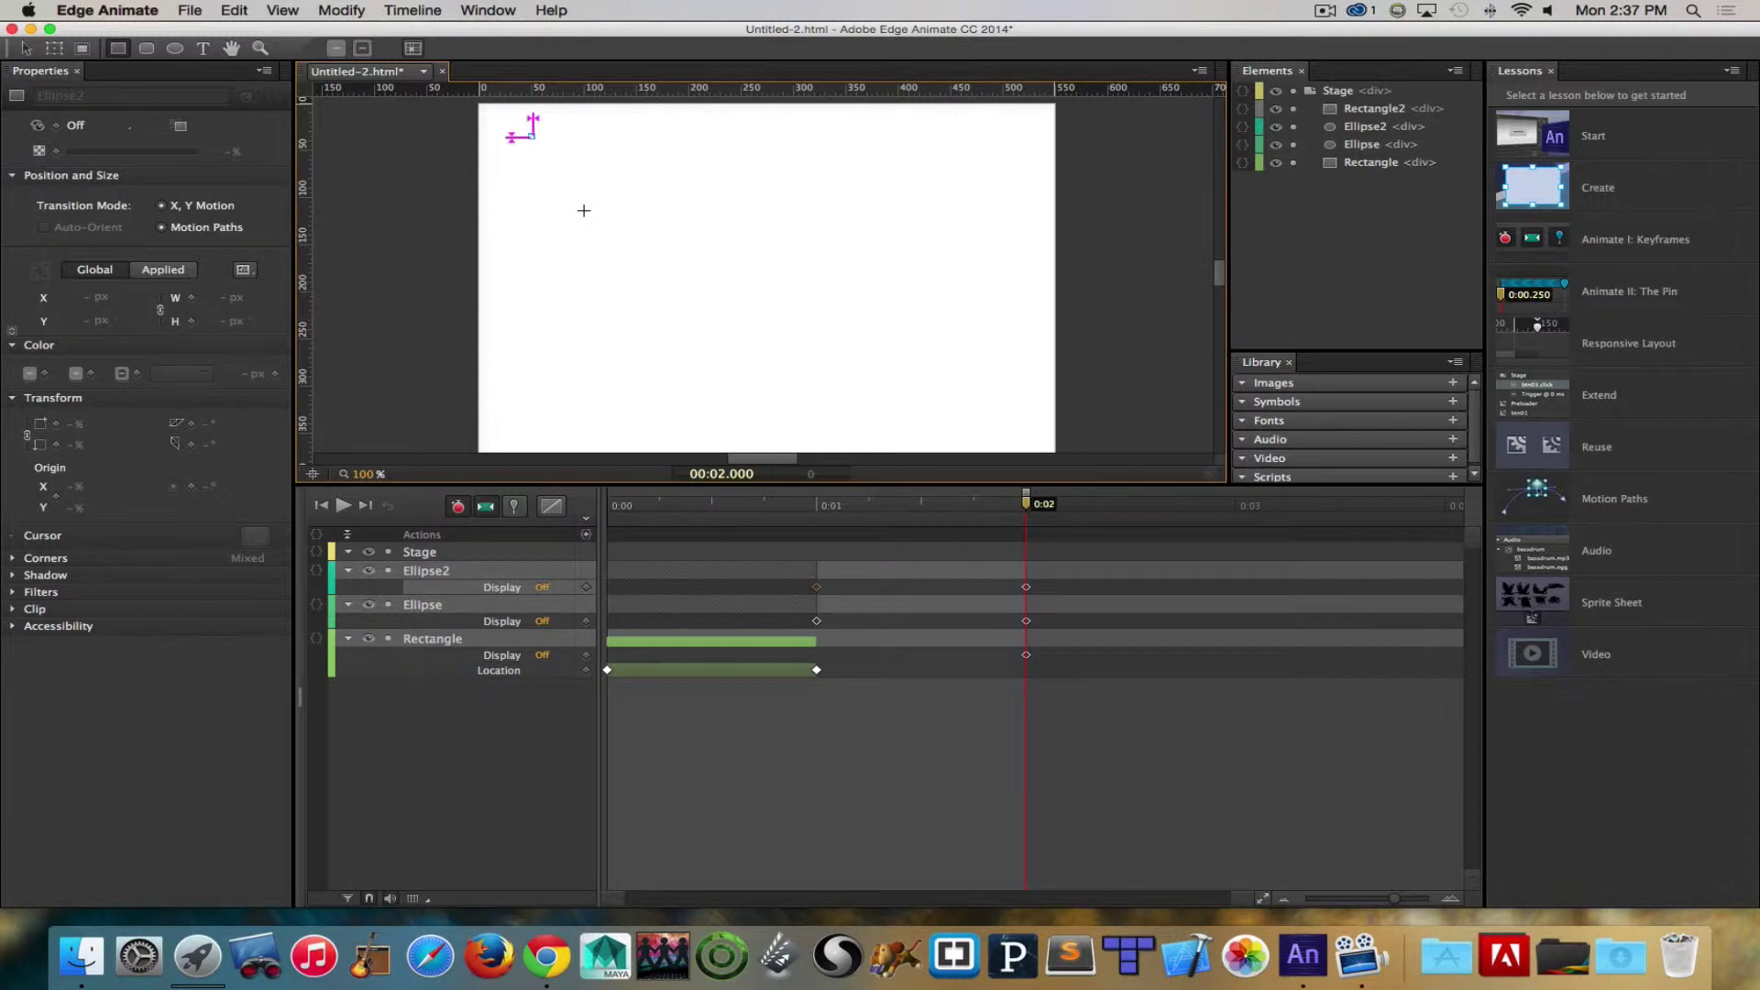
left_click_drag(584, 210, 598, 200)
key("v")
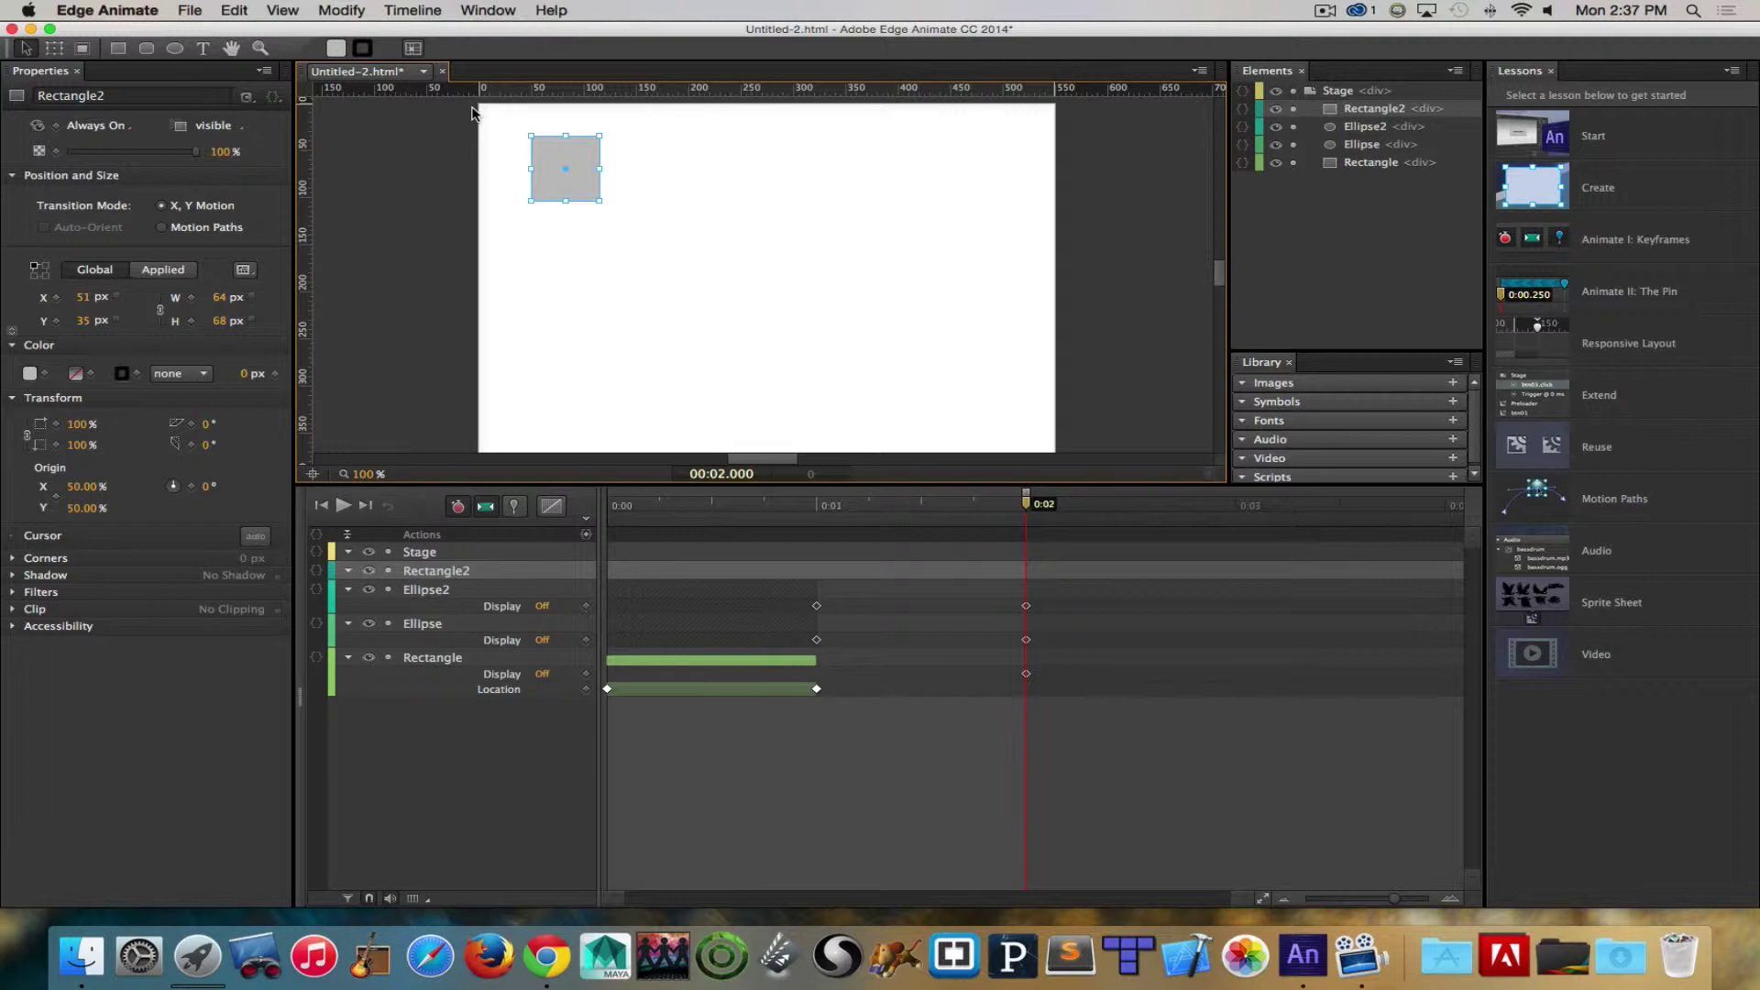
Step: Save the composition to the Desktop as an HTML file named classDemo, in its own folder
key("super+s")
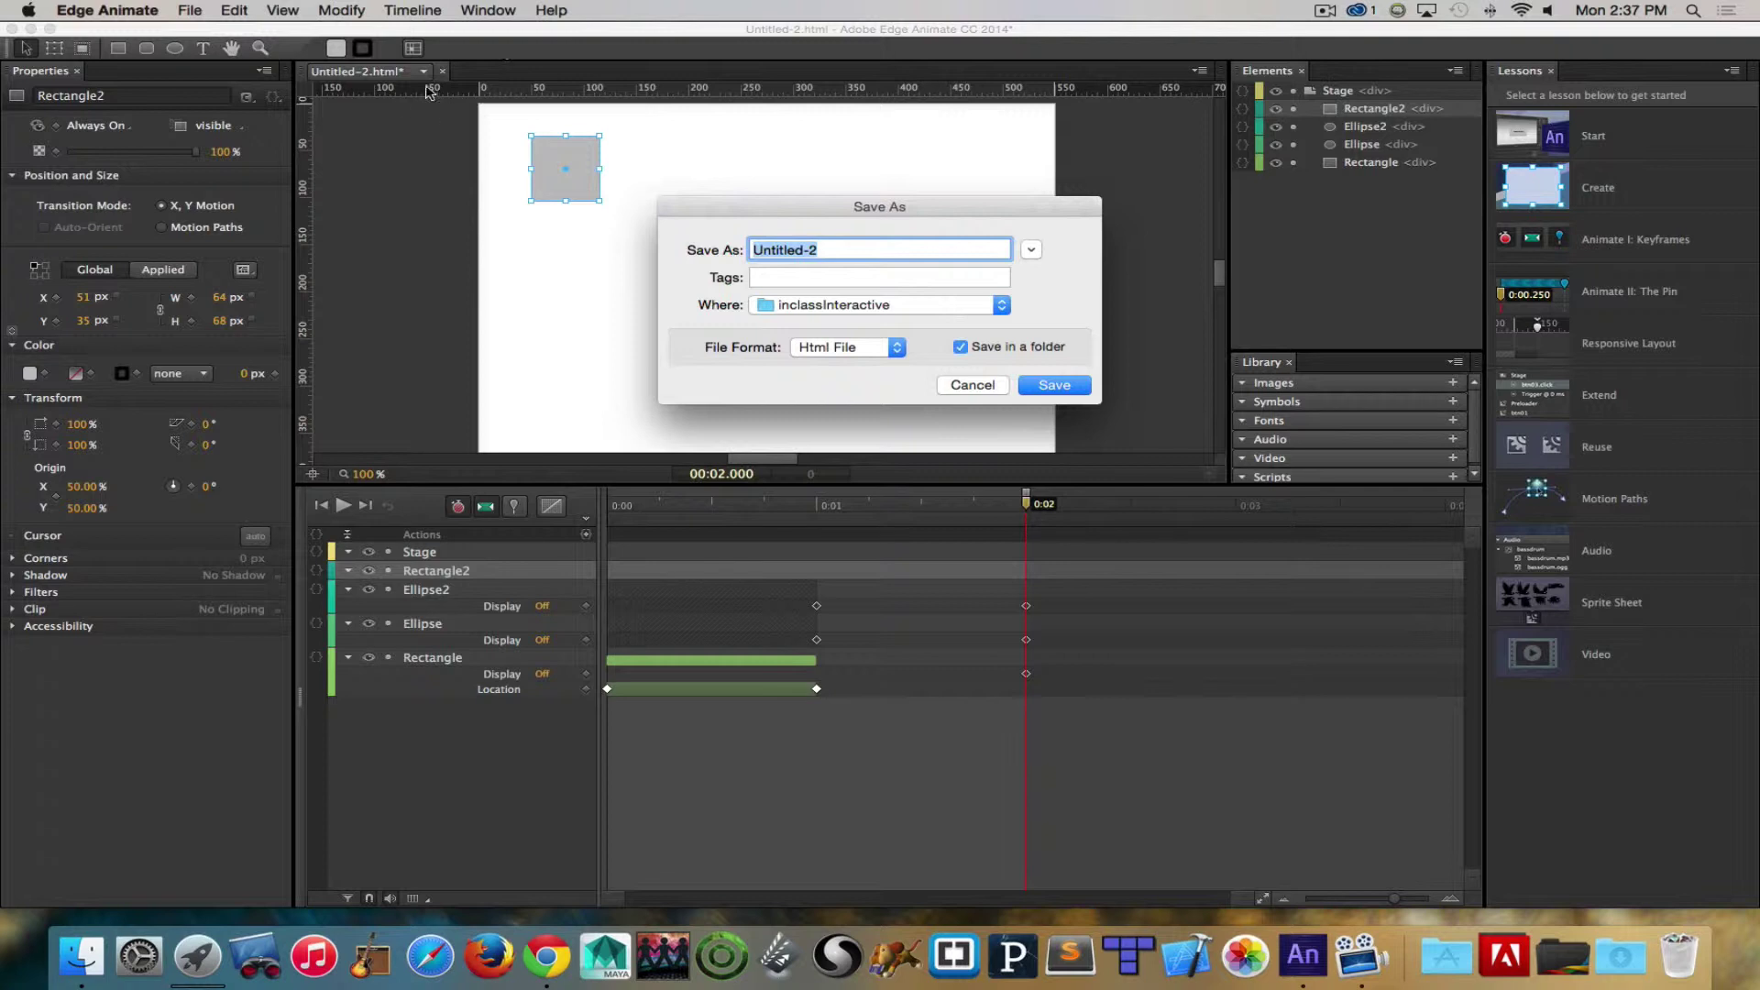
key("super+d")
type("classDemo")
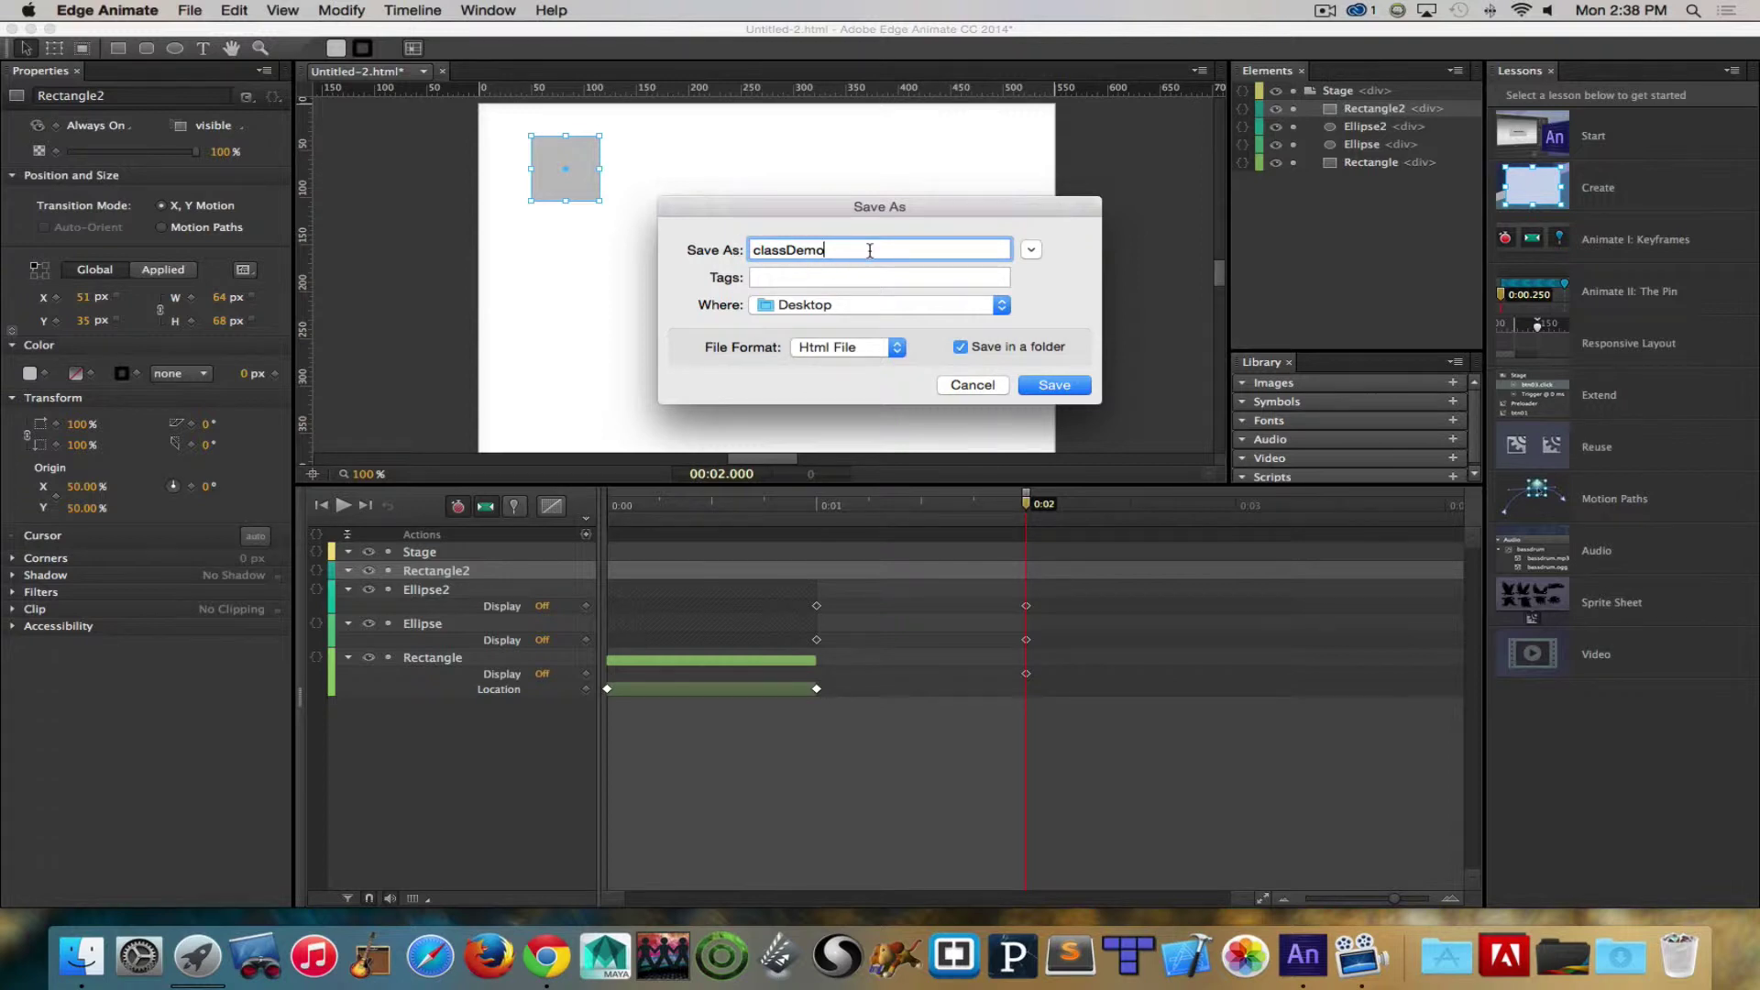
left_click(1053, 386)
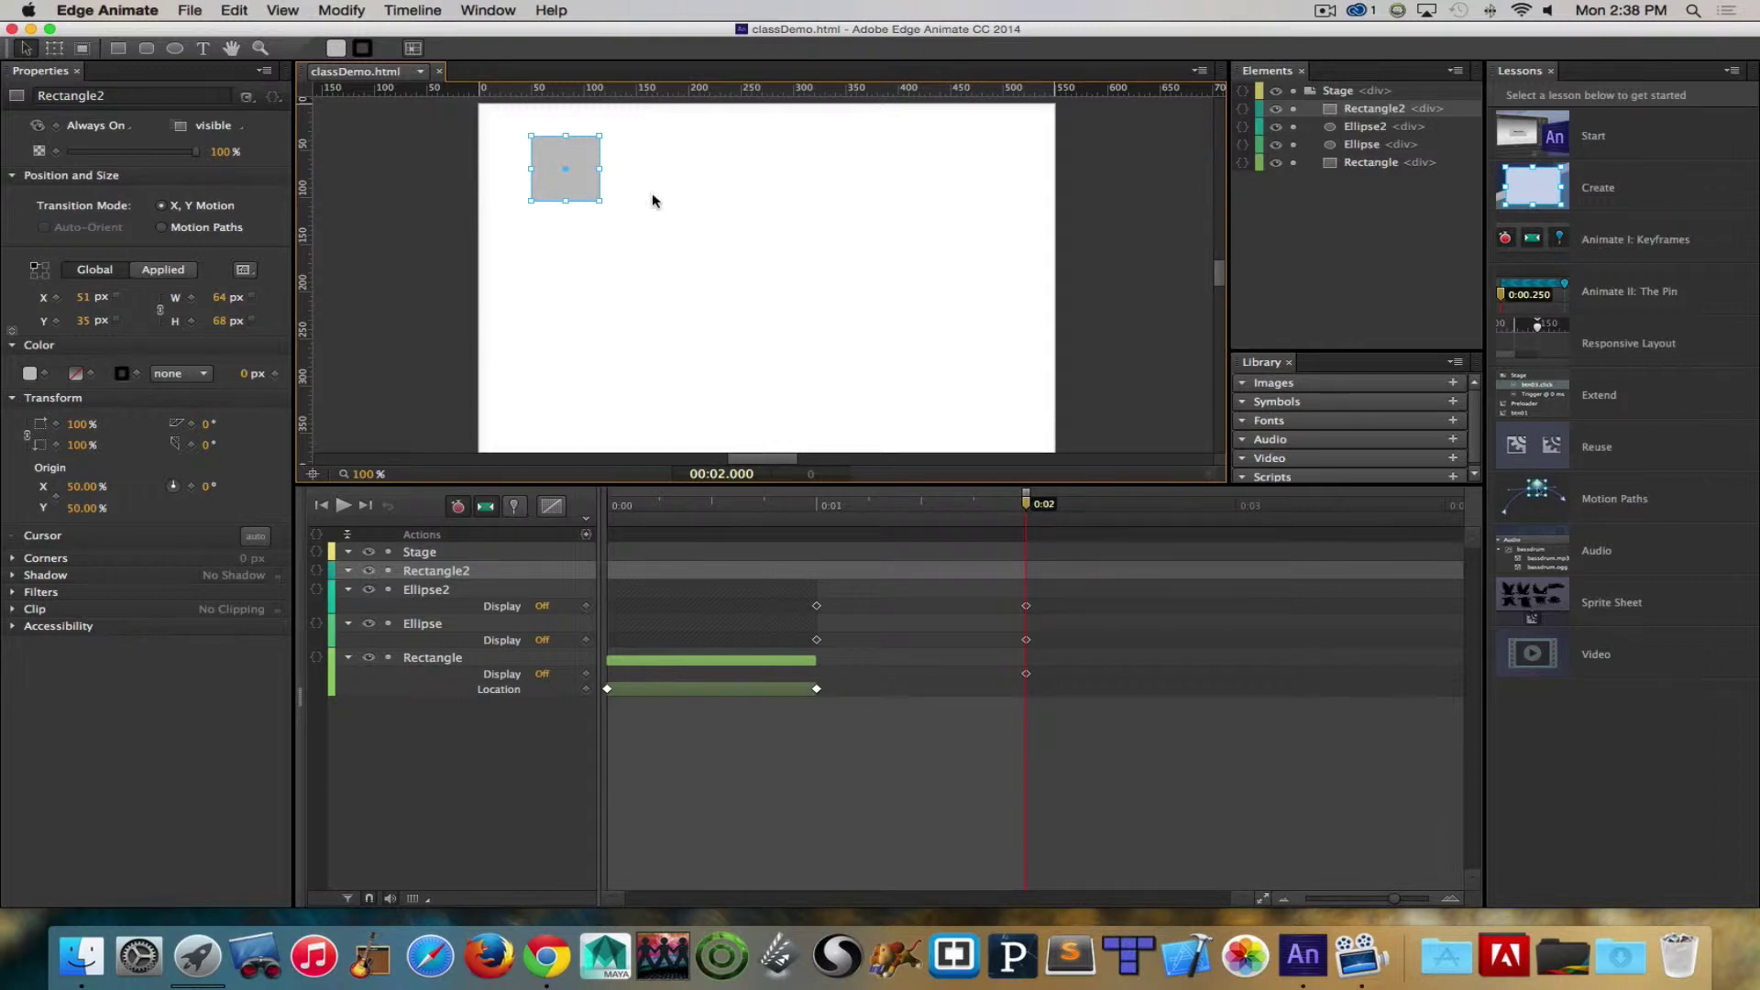
Step: Animate the new rectangle with Motion Paths, moving it straight down to about Y 252 px between 0:02 and 0:03
scroll(554, 177, "right", 2)
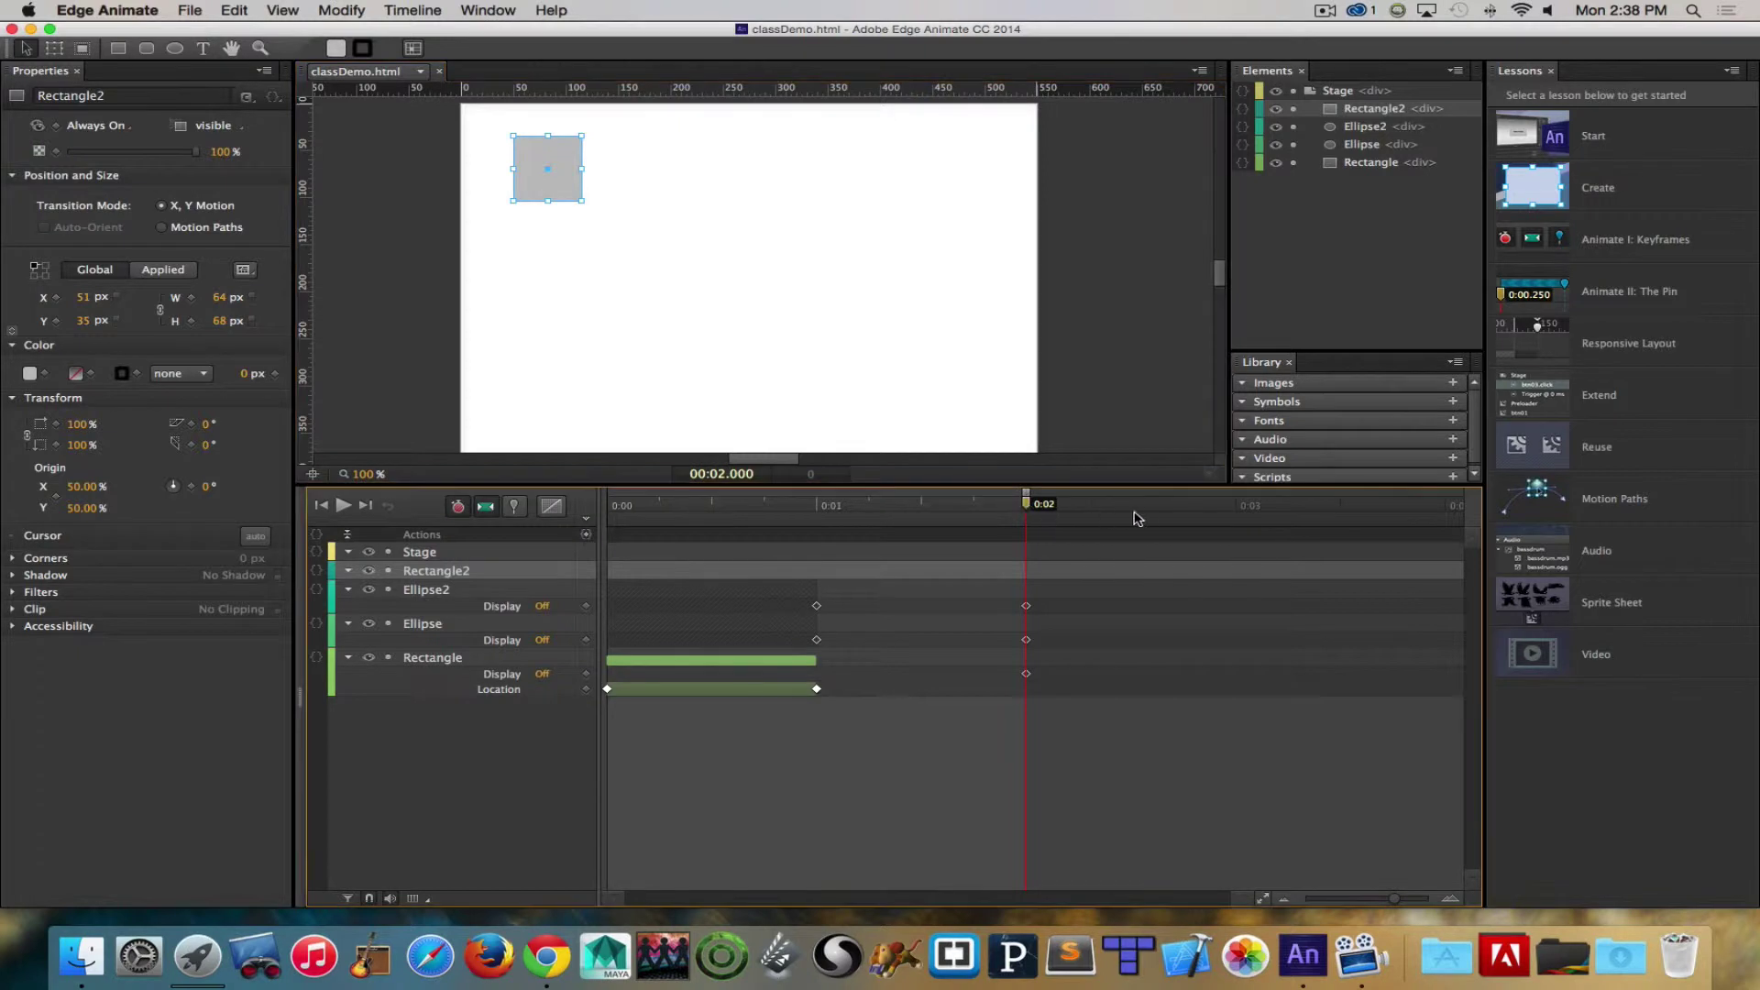
left_click_drag(1026, 507, 1236, 505)
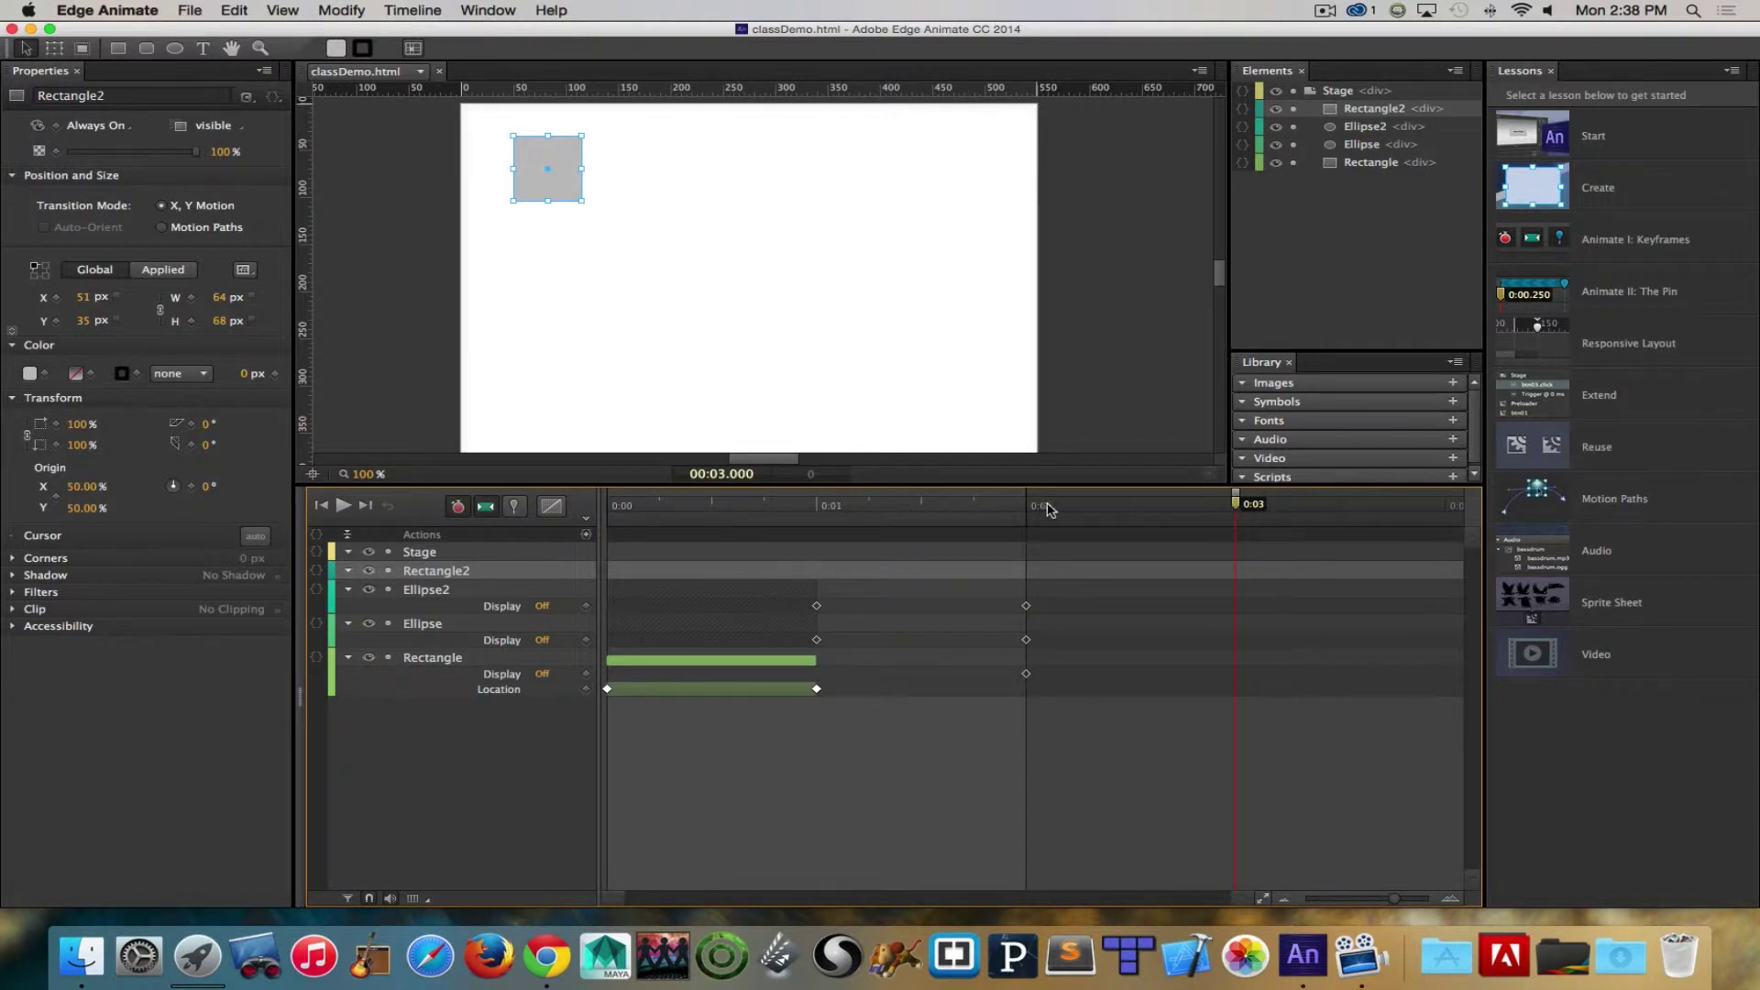
left_click_drag(1236, 503, 1023, 505)
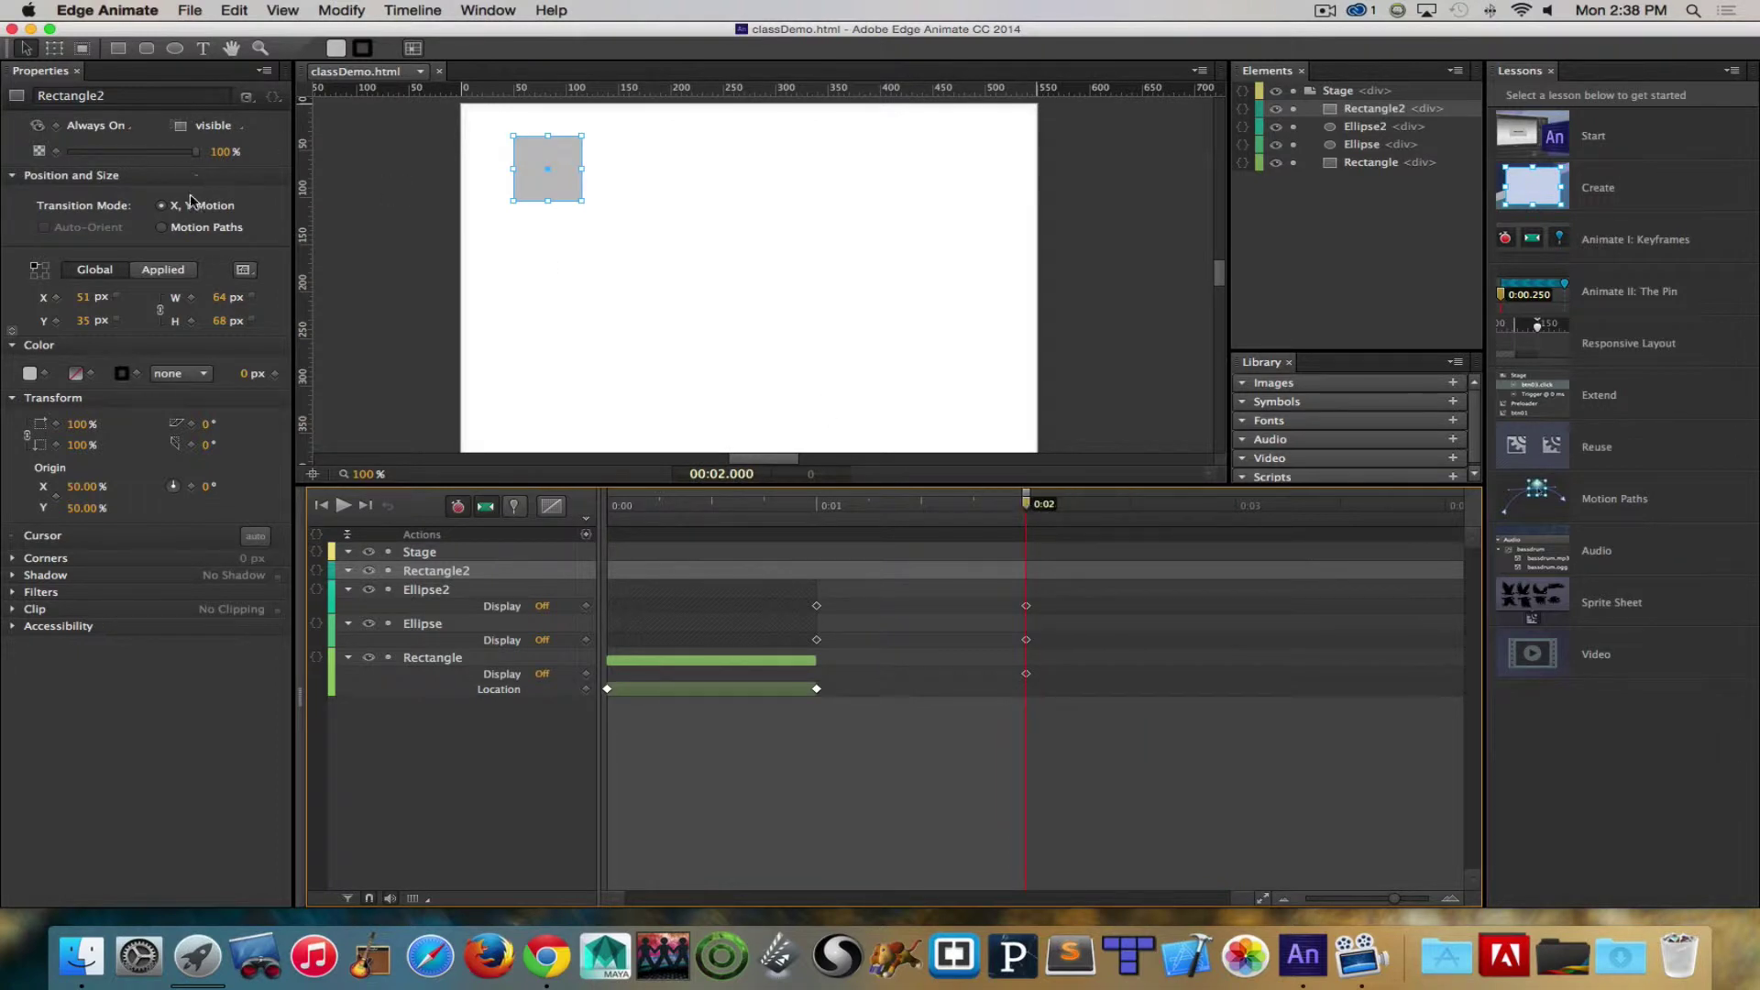
left_click(161, 228)
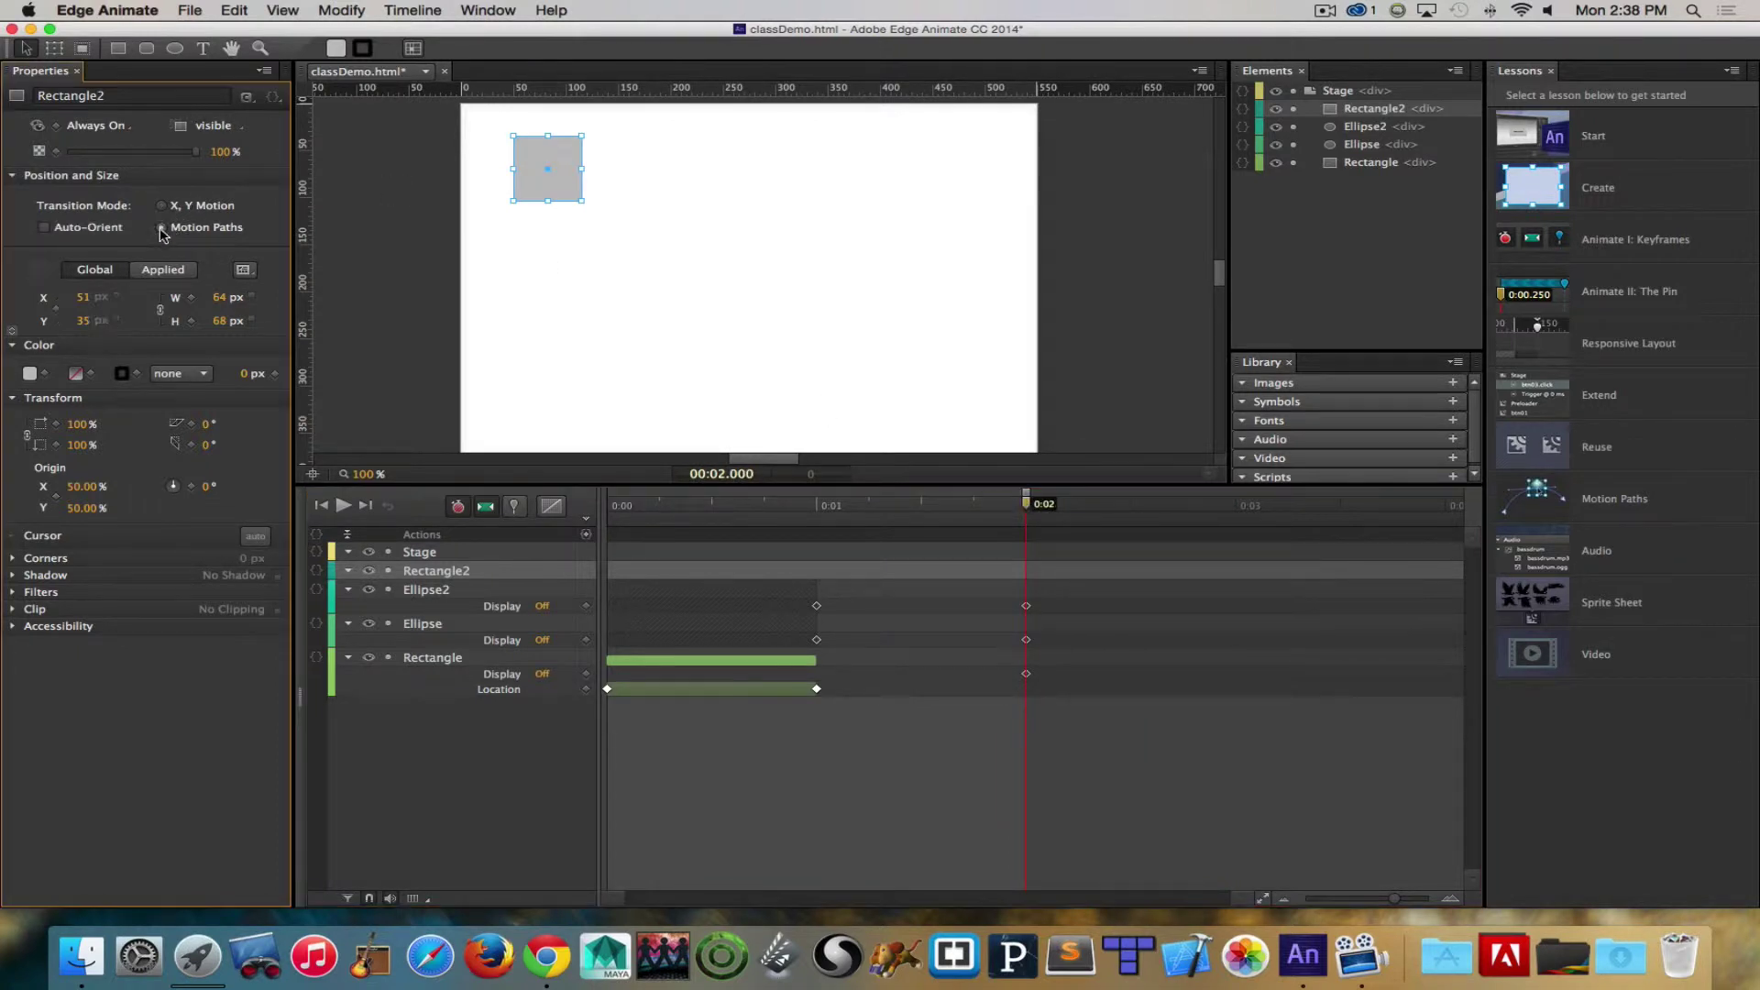
left_click(55, 309)
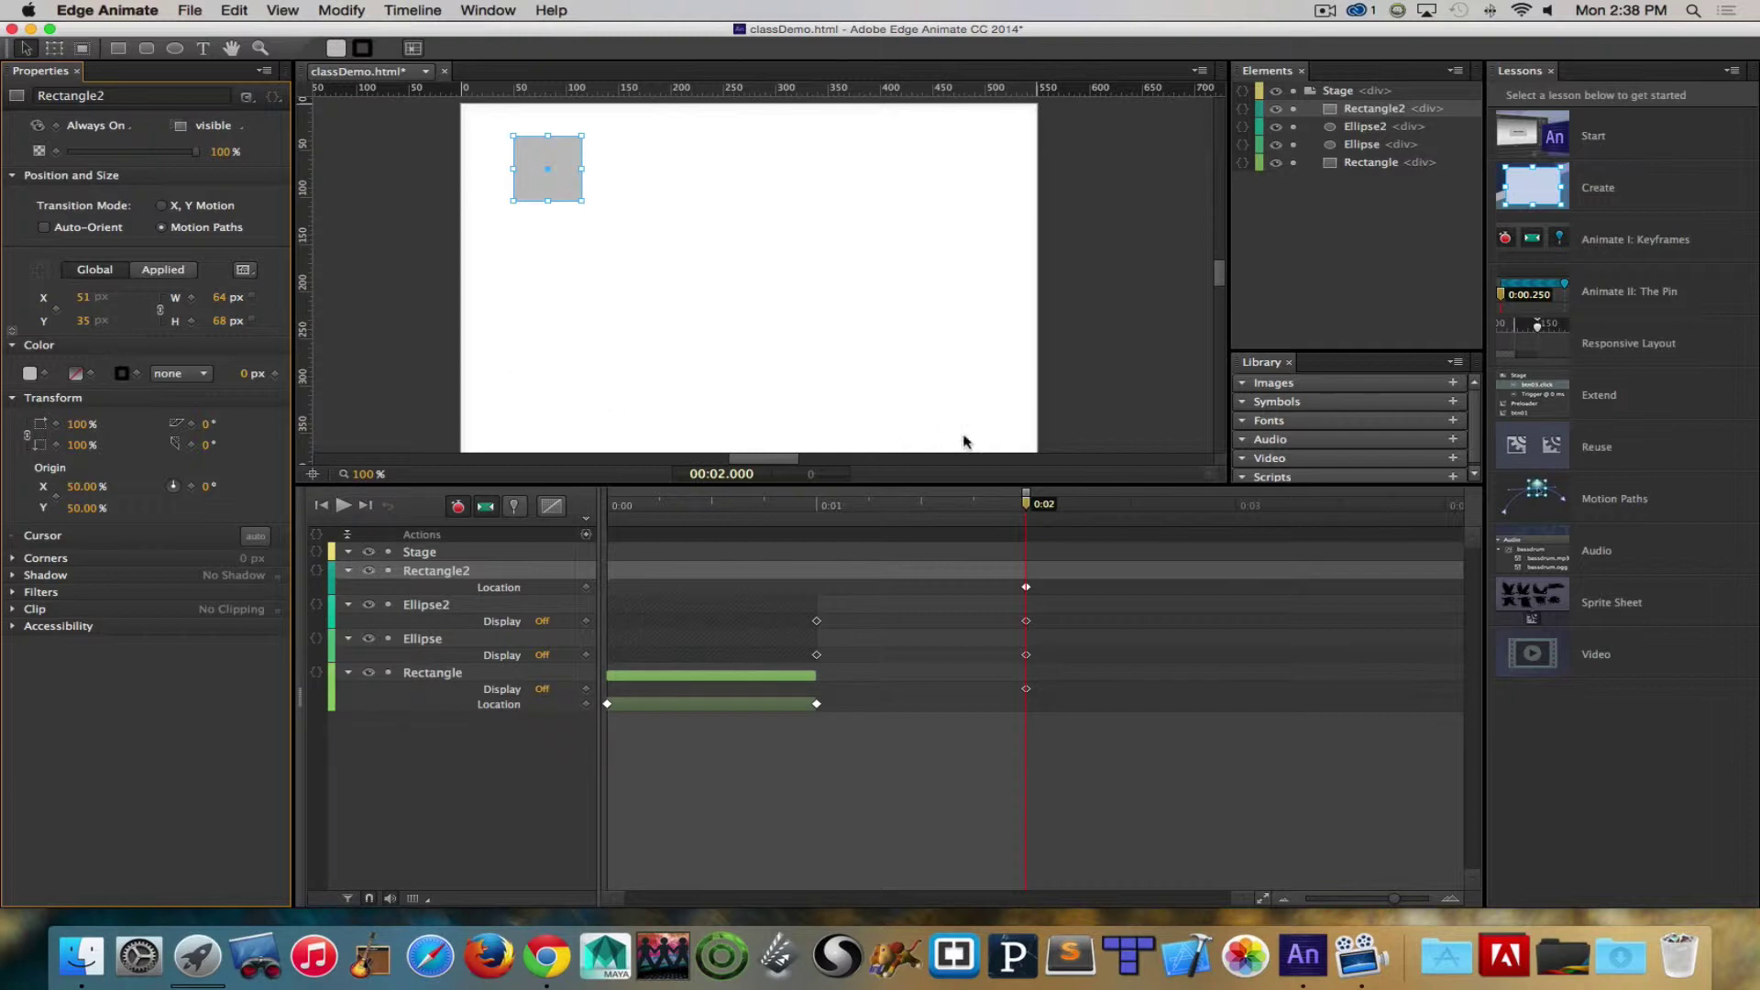
left_click_drag(1026, 506, 1236, 505)
left_click_drag(555, 184, 555, 389)
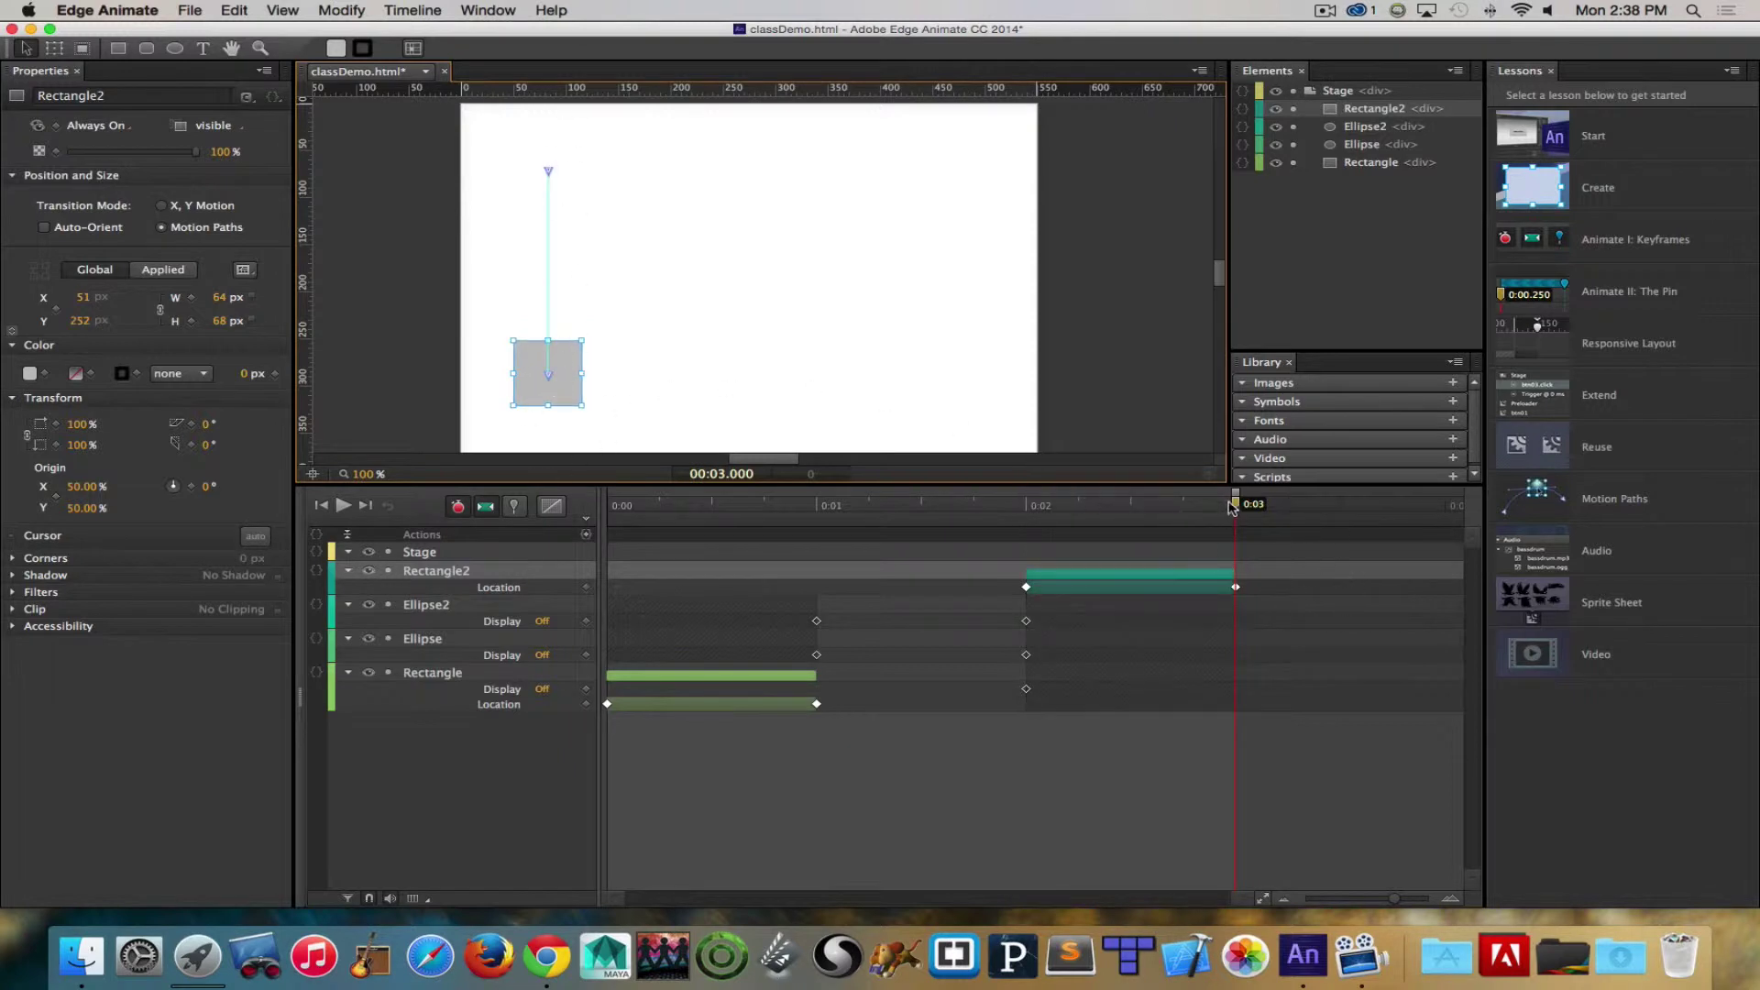
Step: Draw two more 64 by 68 px rectangles at 0:02, level with the first, at about X 138 and X 227 px
left_click_drag(1238, 509, 1030, 519)
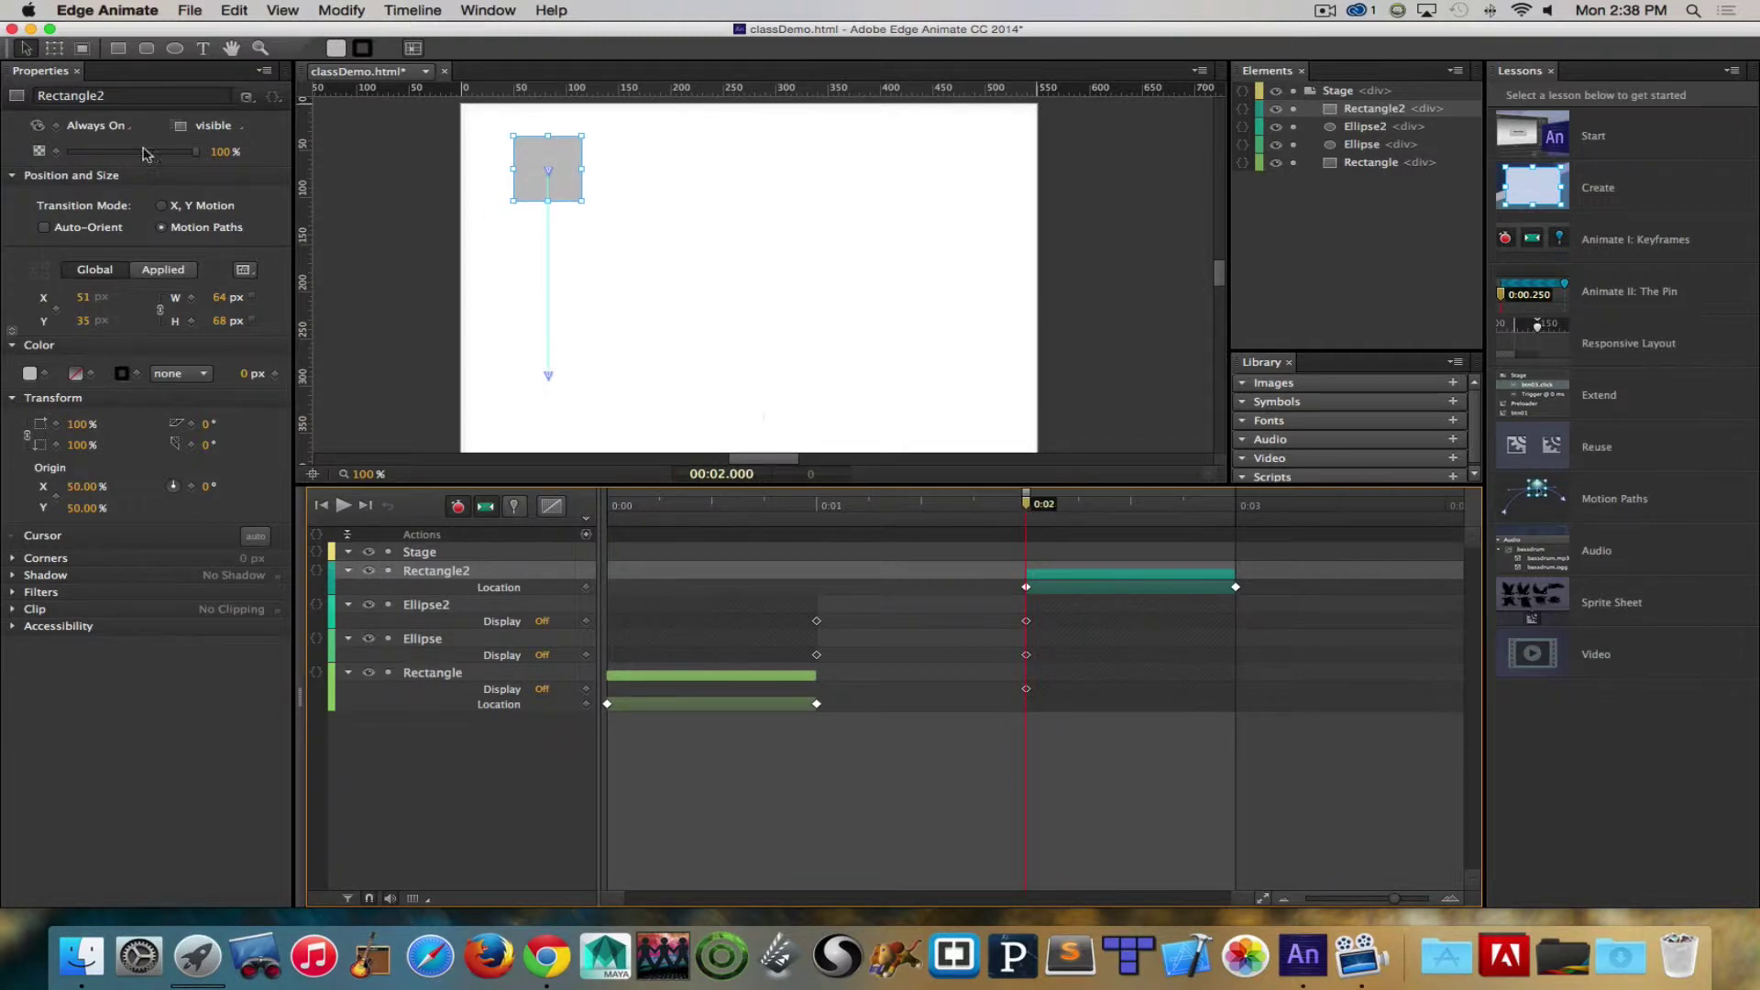
left_click(120, 50)
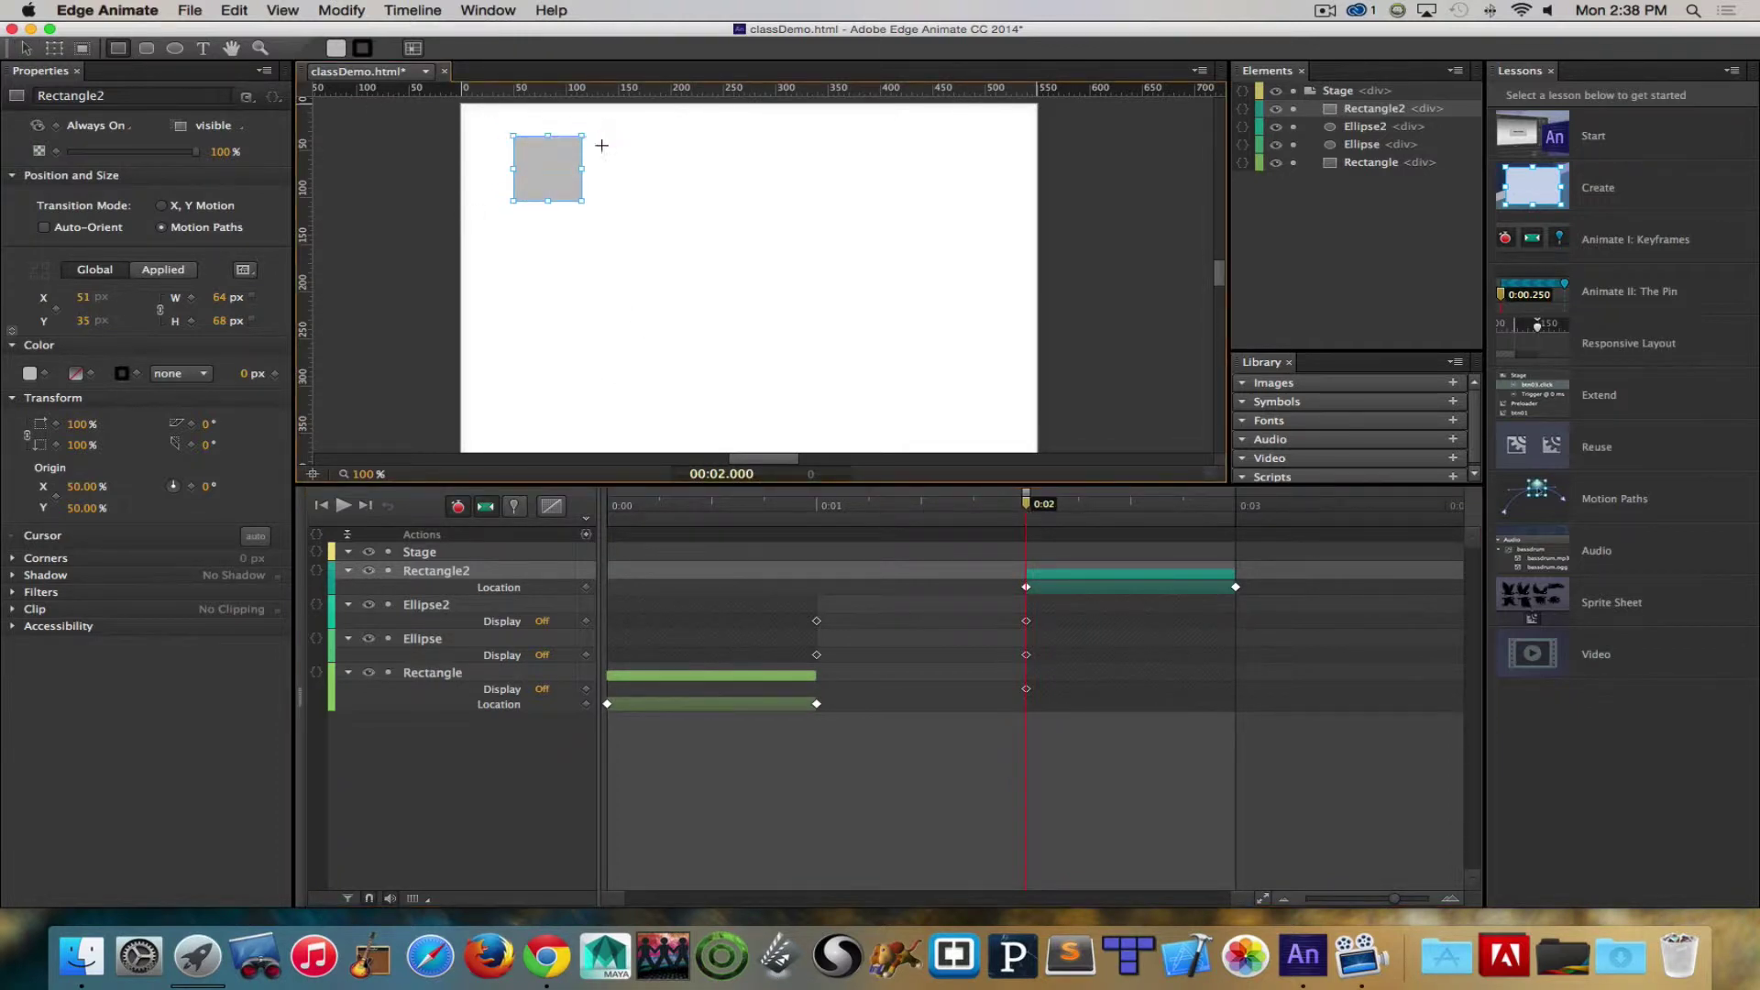
left_click_drag(601, 138, 605, 177)
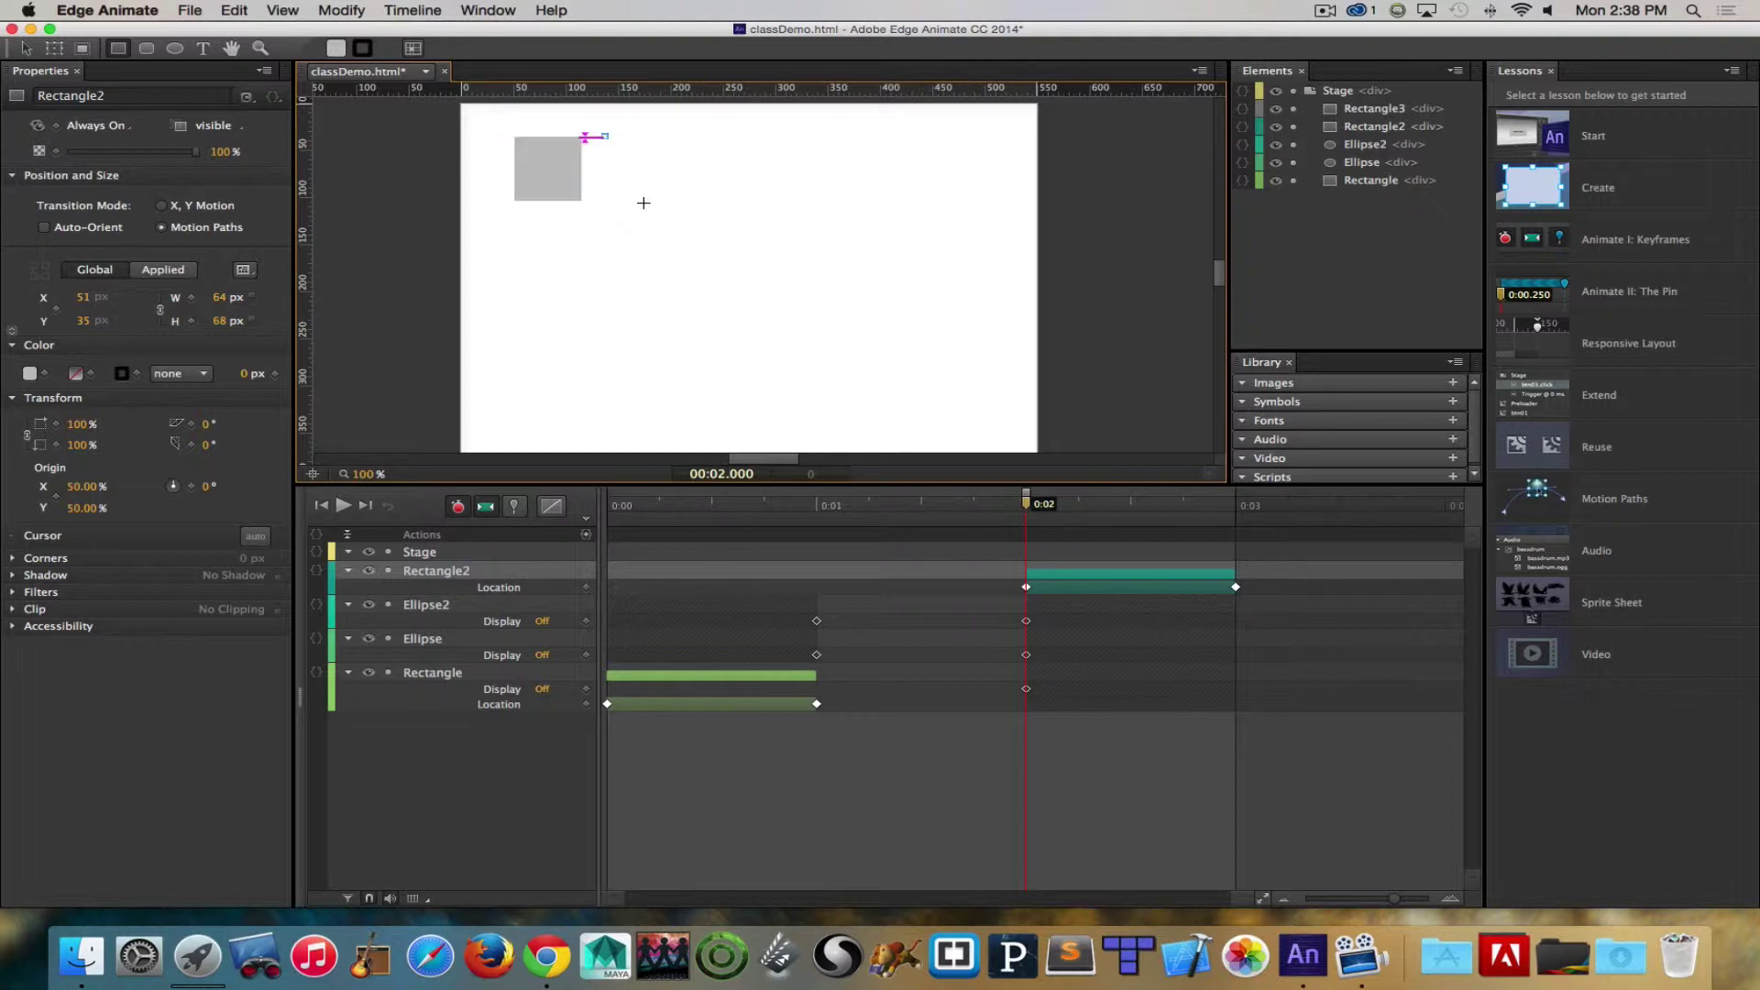
left_click_drag(644, 203, 674, 201)
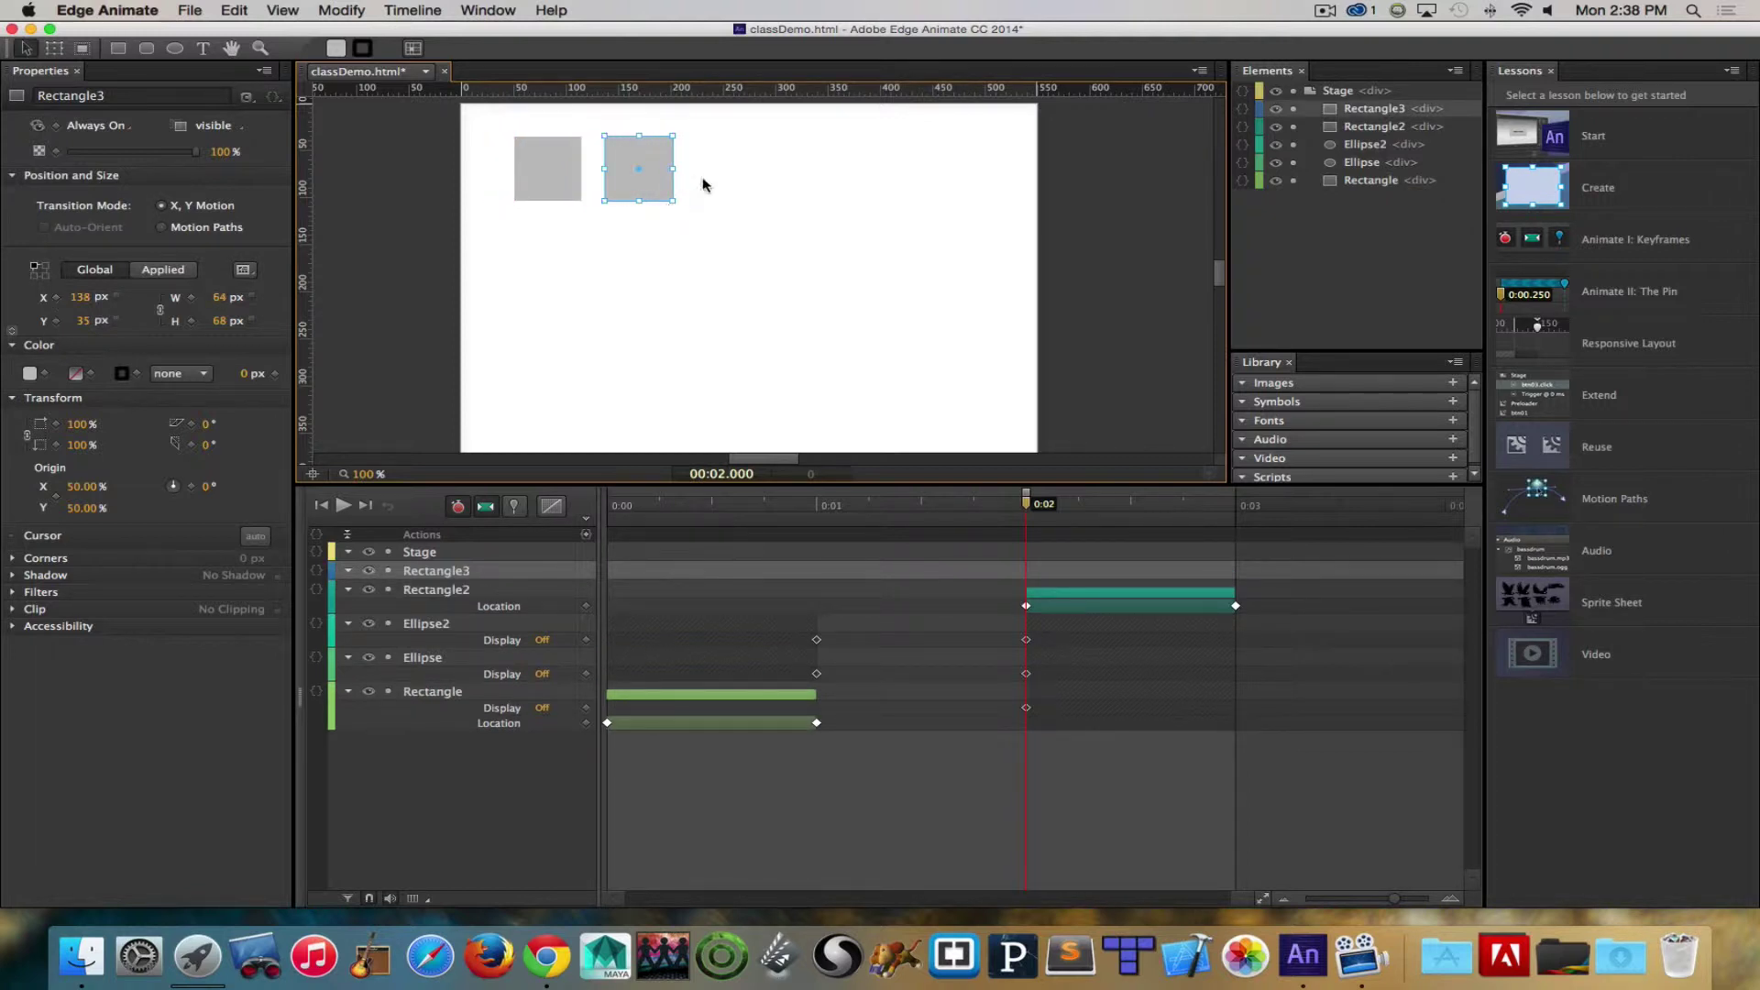
left_click(117, 49)
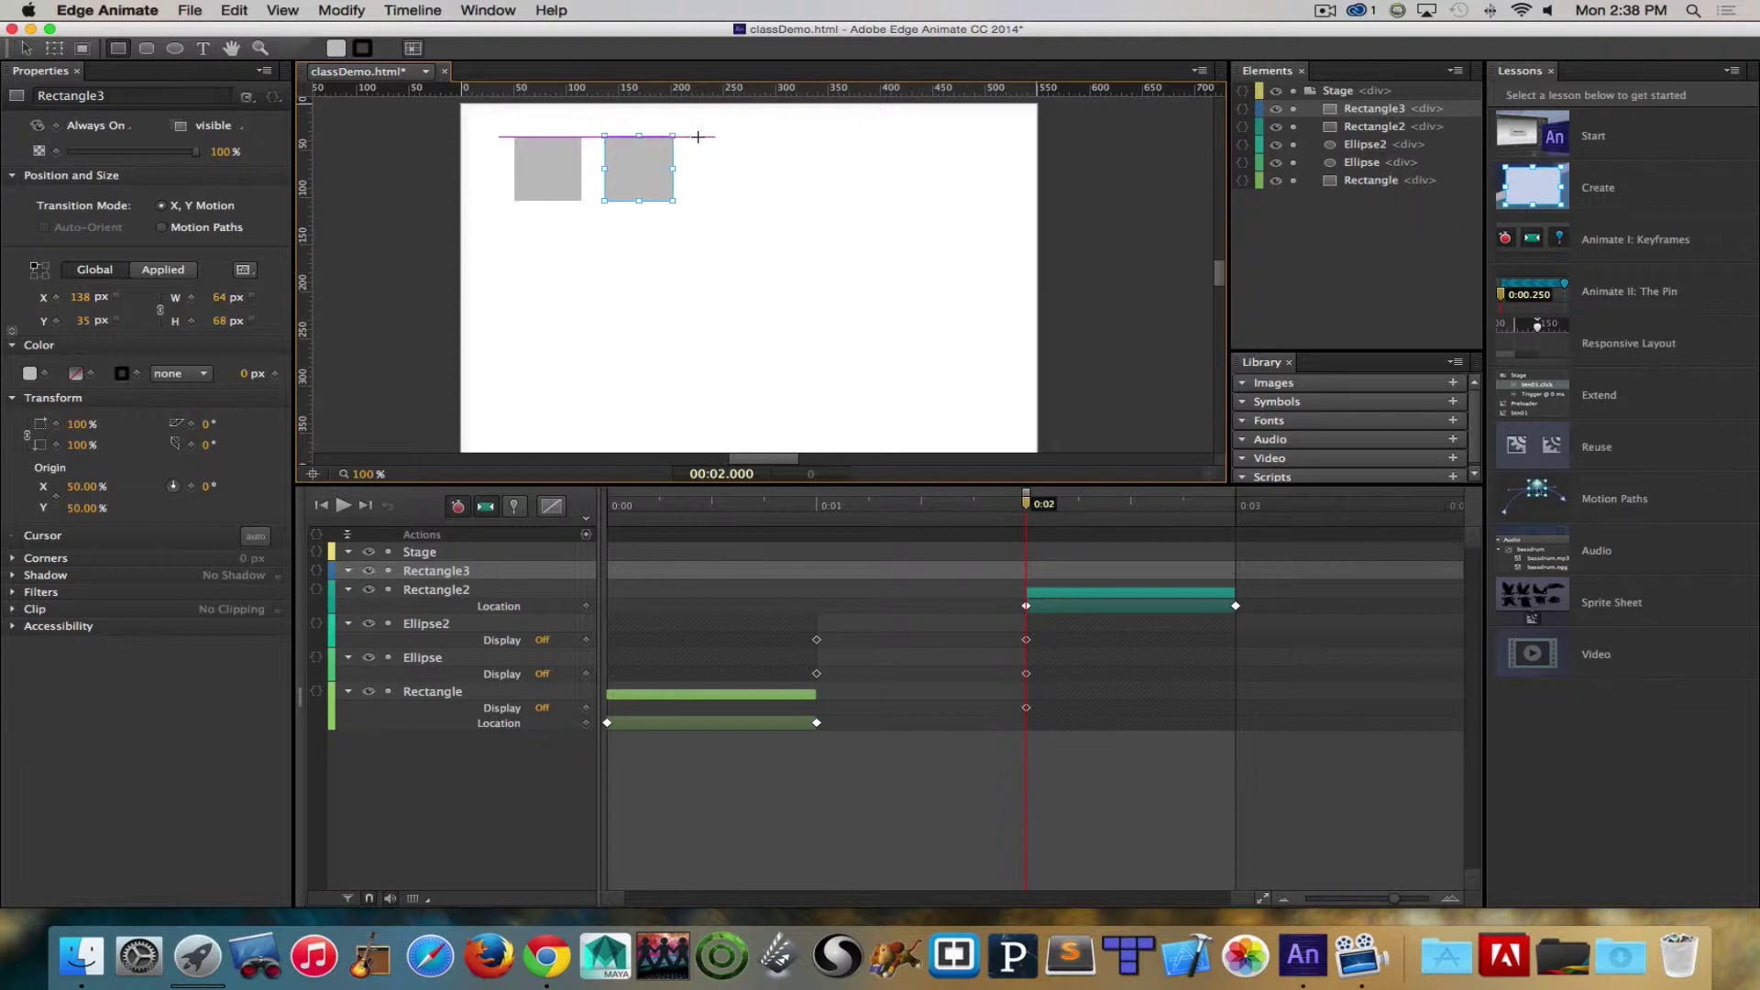
left_click_drag(697, 136, 703, 139)
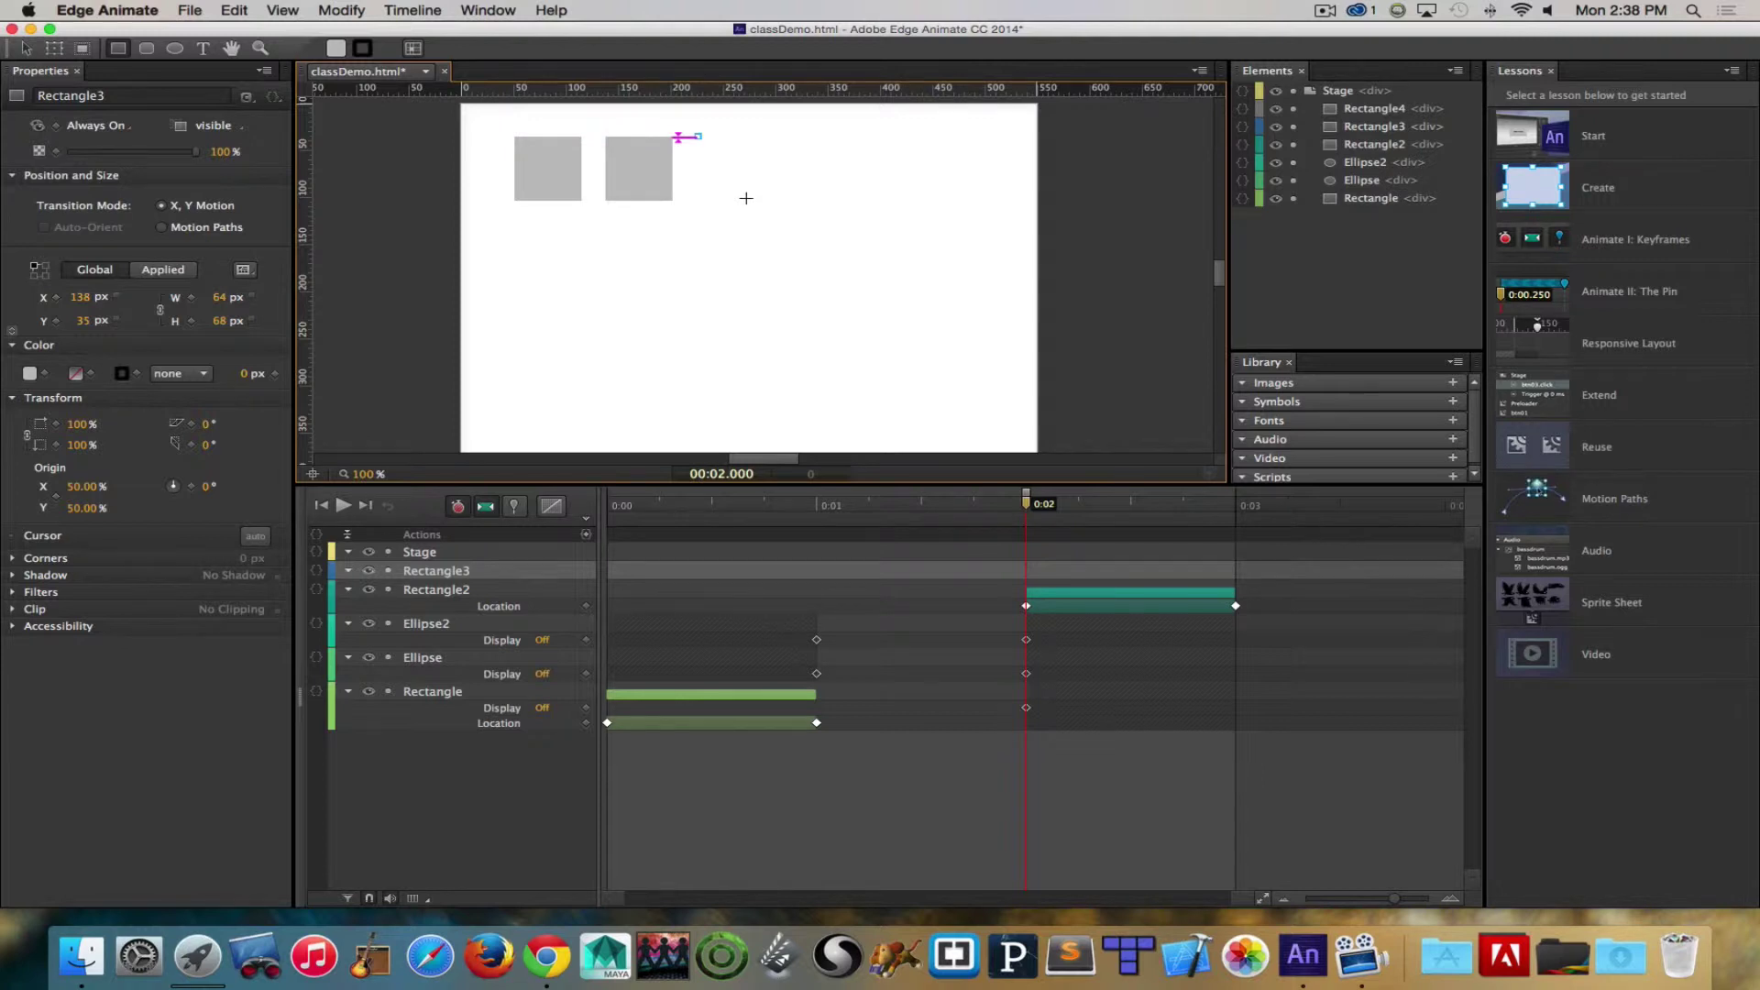
mouse_move(746, 198)
left_mouse_down()
mouse_move(1199, 188)
mouse_move(739, 196)
mouse_move(766, 198)
left_mouse_up()
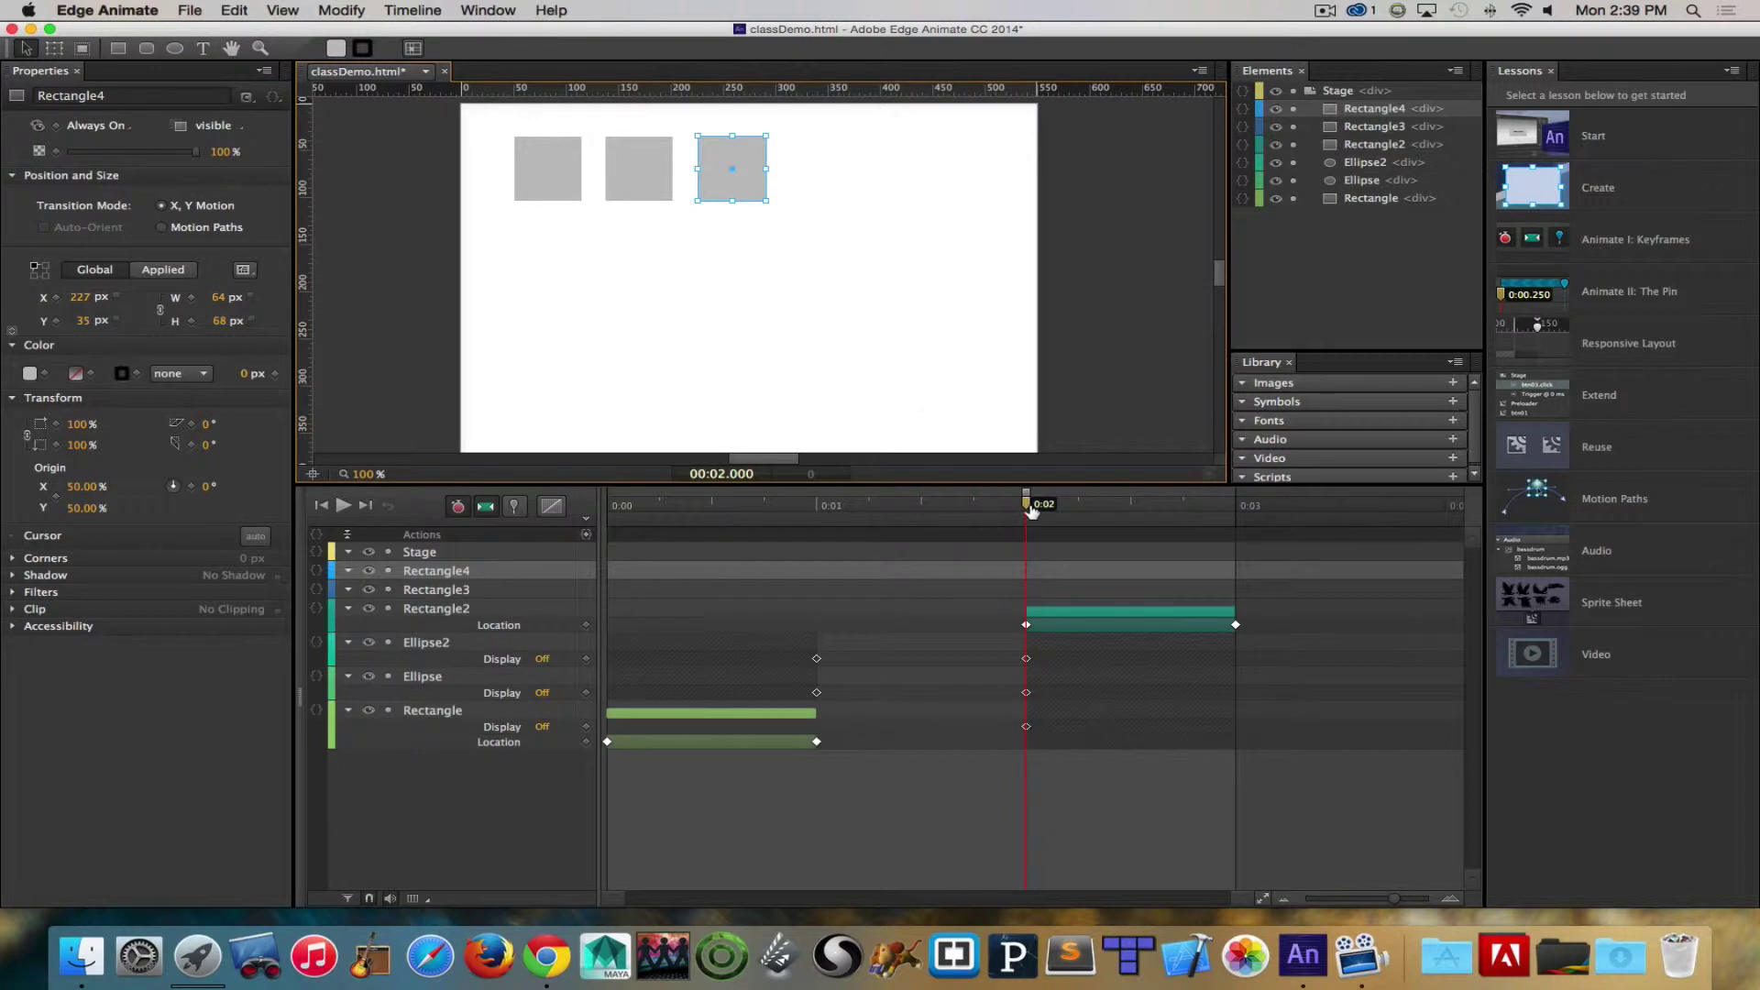
Step: Animate the two added rectangles together with Motion Paths, moving them down to about Y 184 px between 0:02 and 0:03
left_click_drag(621, 259, 750, 173)
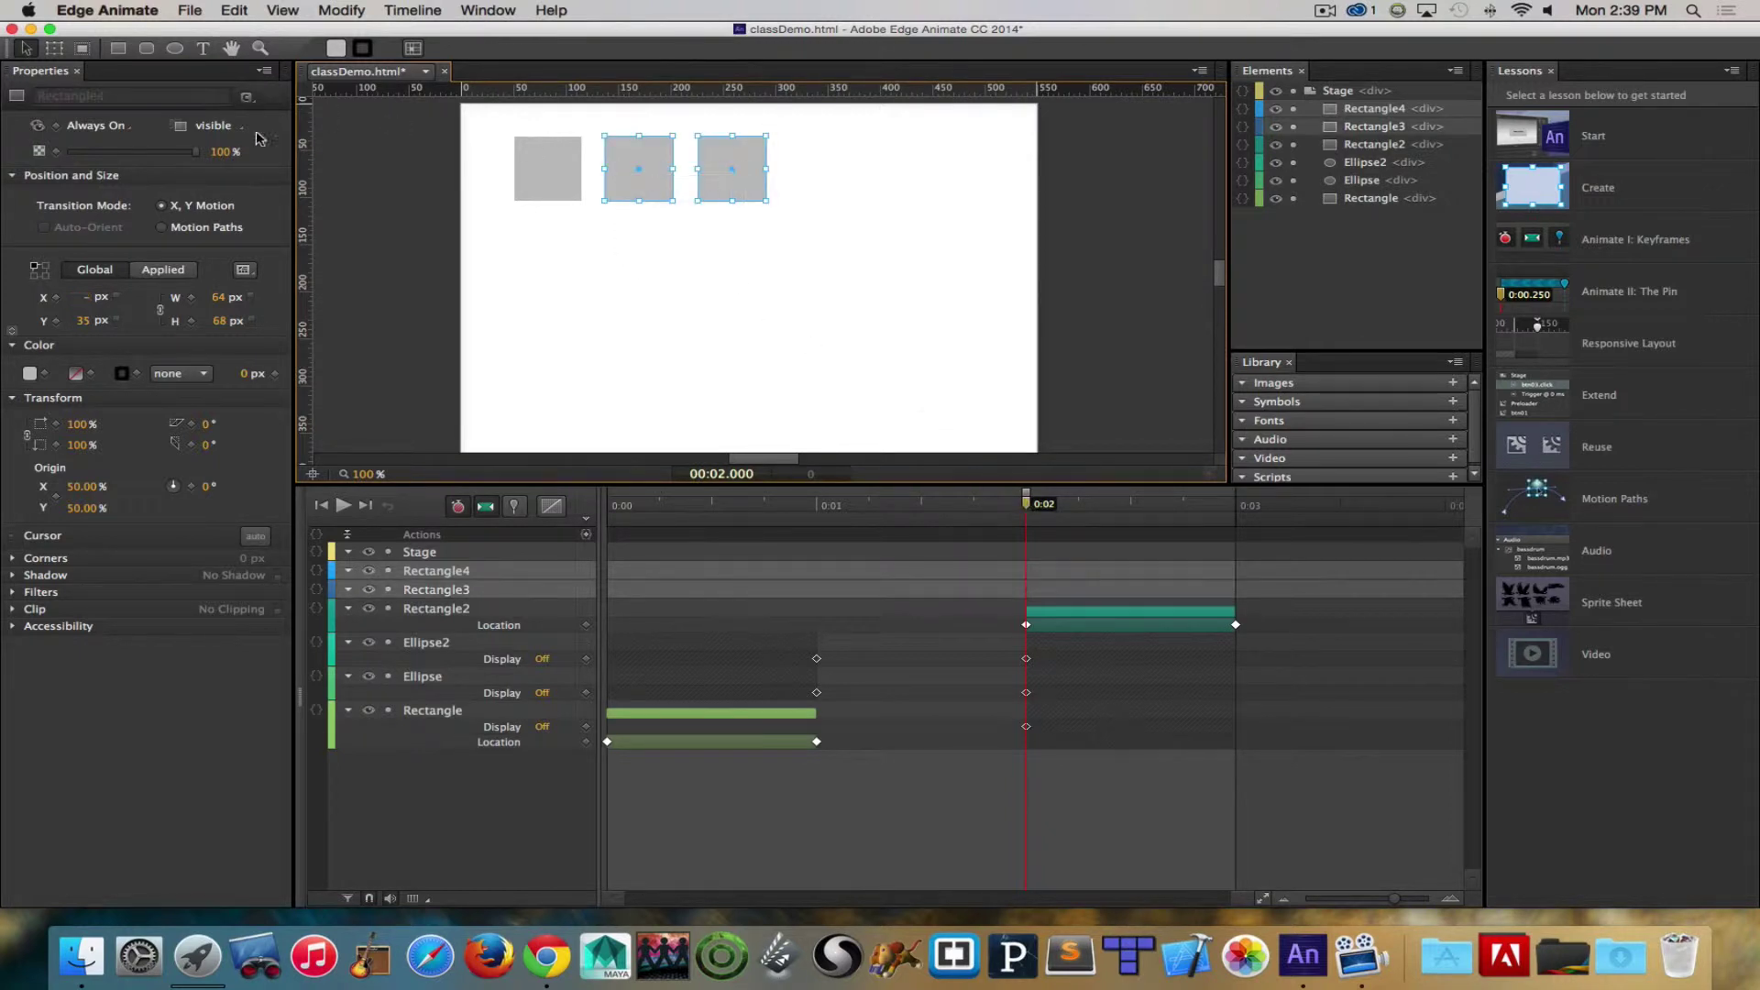
left_click(175, 232)
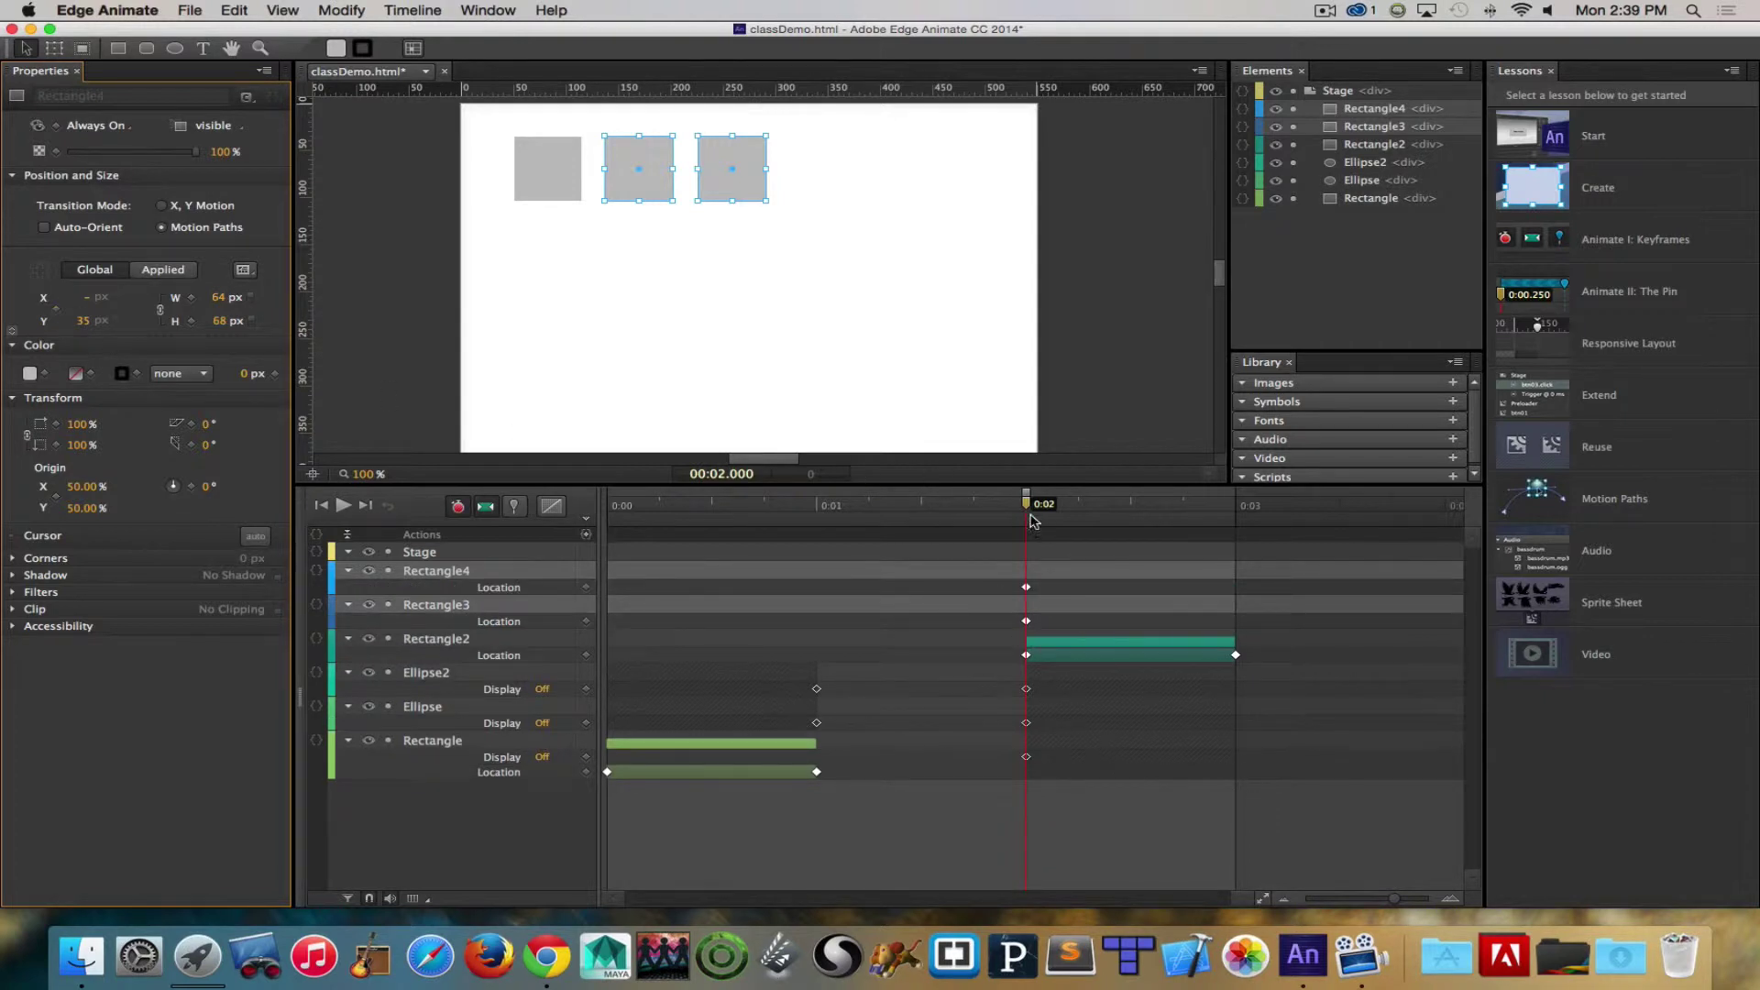
left_click_drag(1027, 505, 1237, 504)
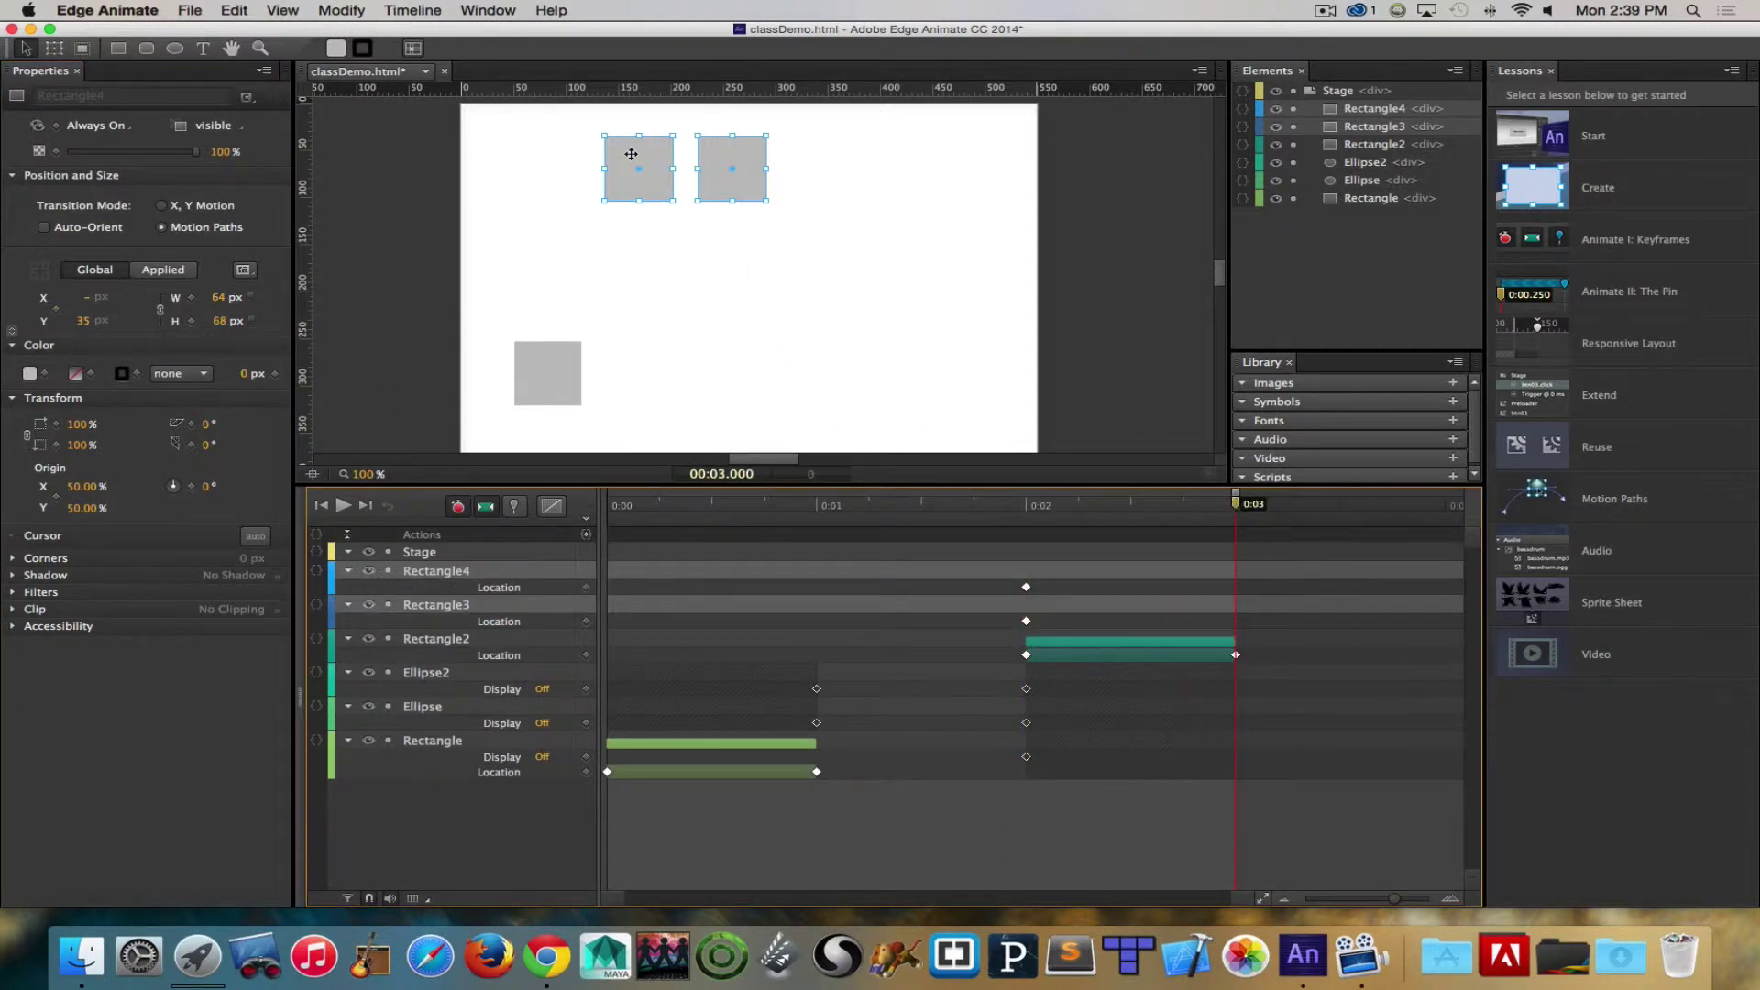
left_click_drag(631, 154, 634, 295)
left_click(835, 318)
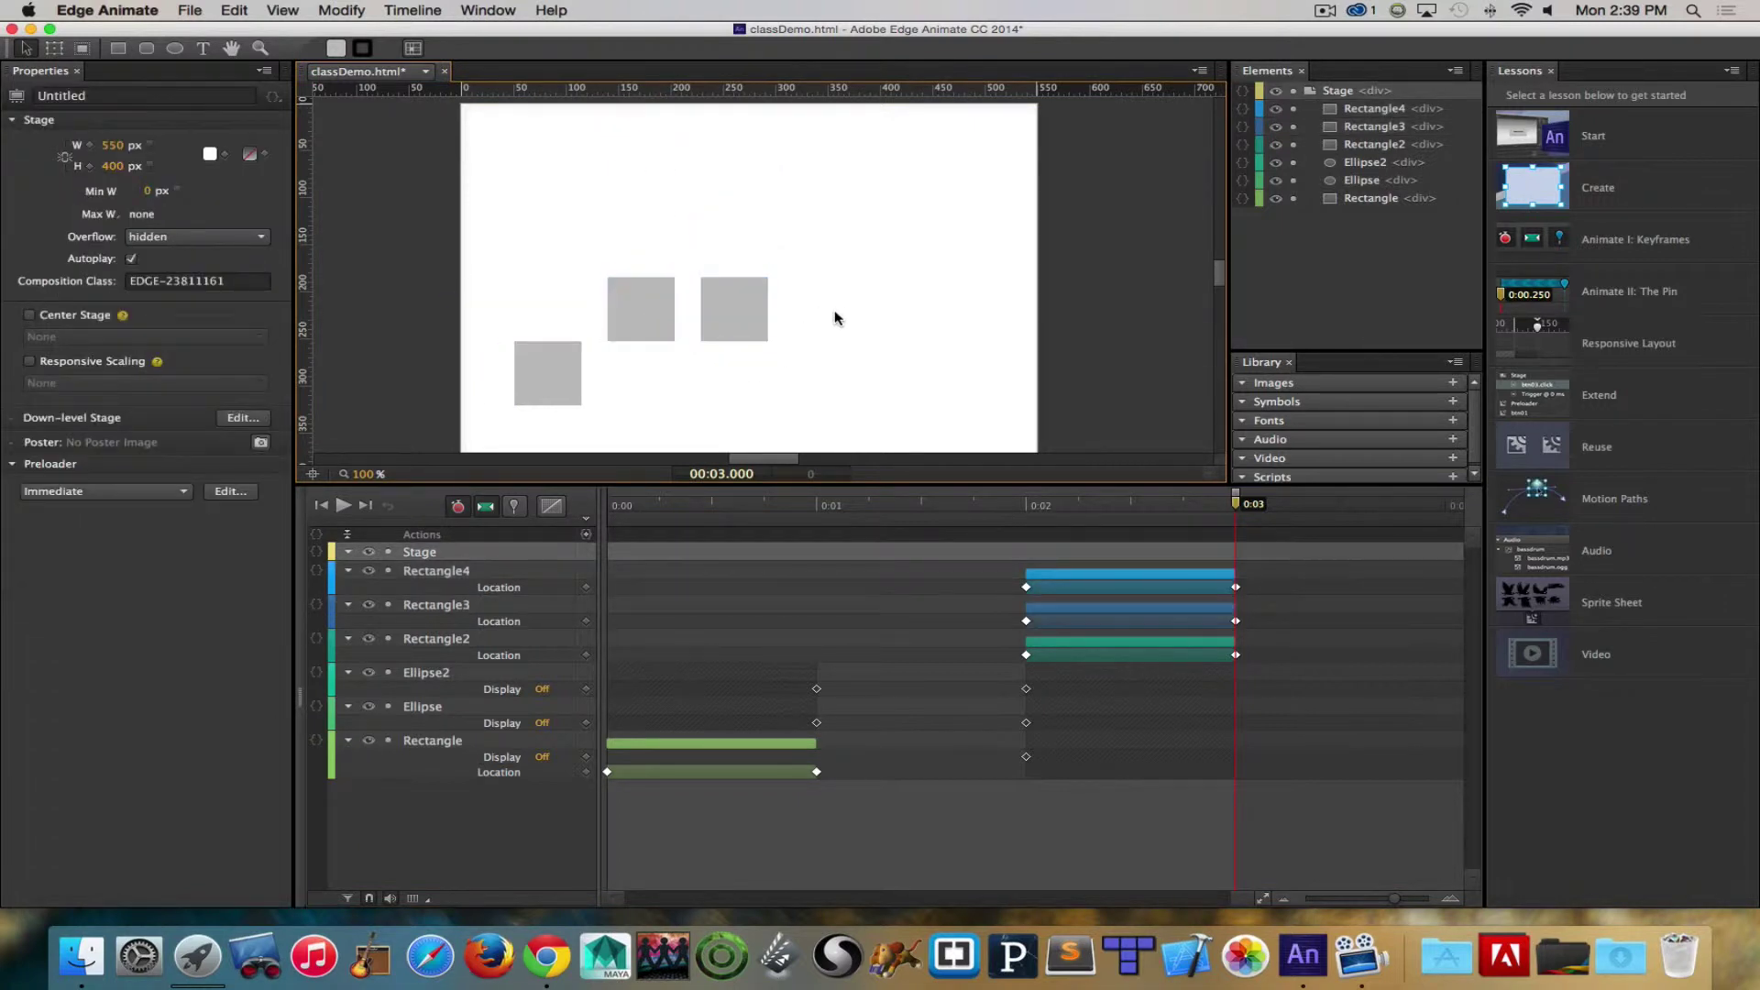
Step: Add a mid-path anchor to both new motion paths, bowing the third rectangle's path rightward and the middle rectangle's path leftward
left_click(744, 310)
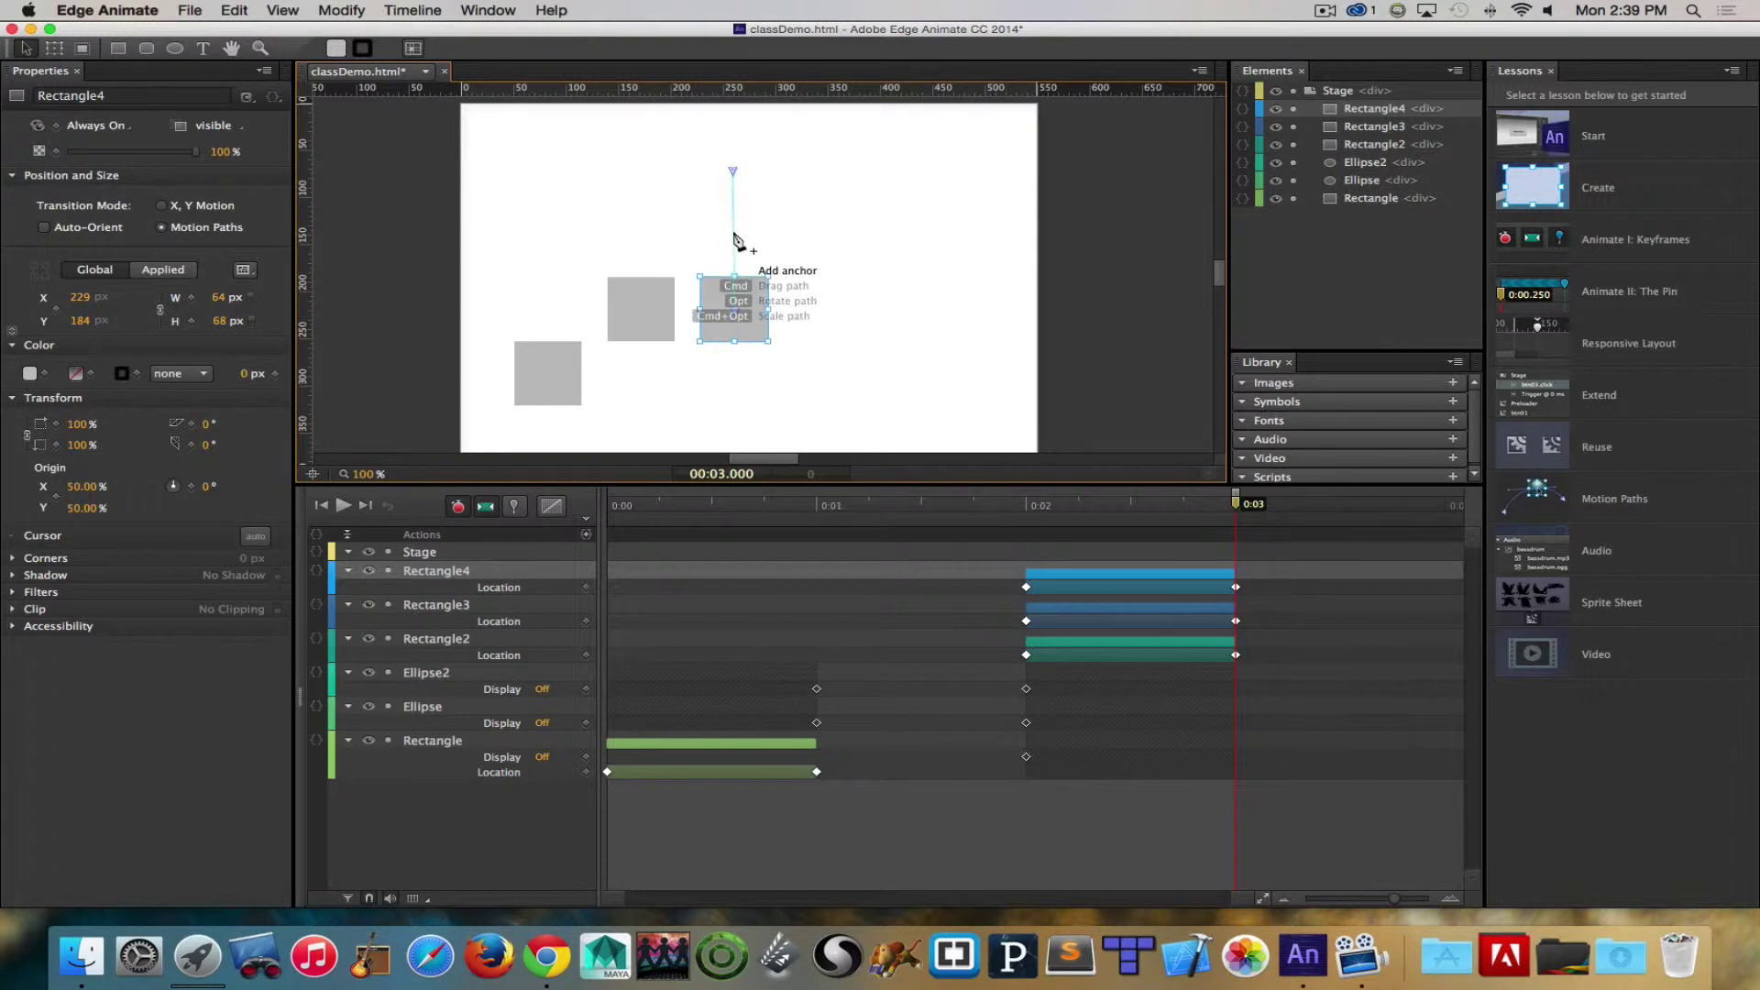
left_click_drag(733, 241, 888, 243)
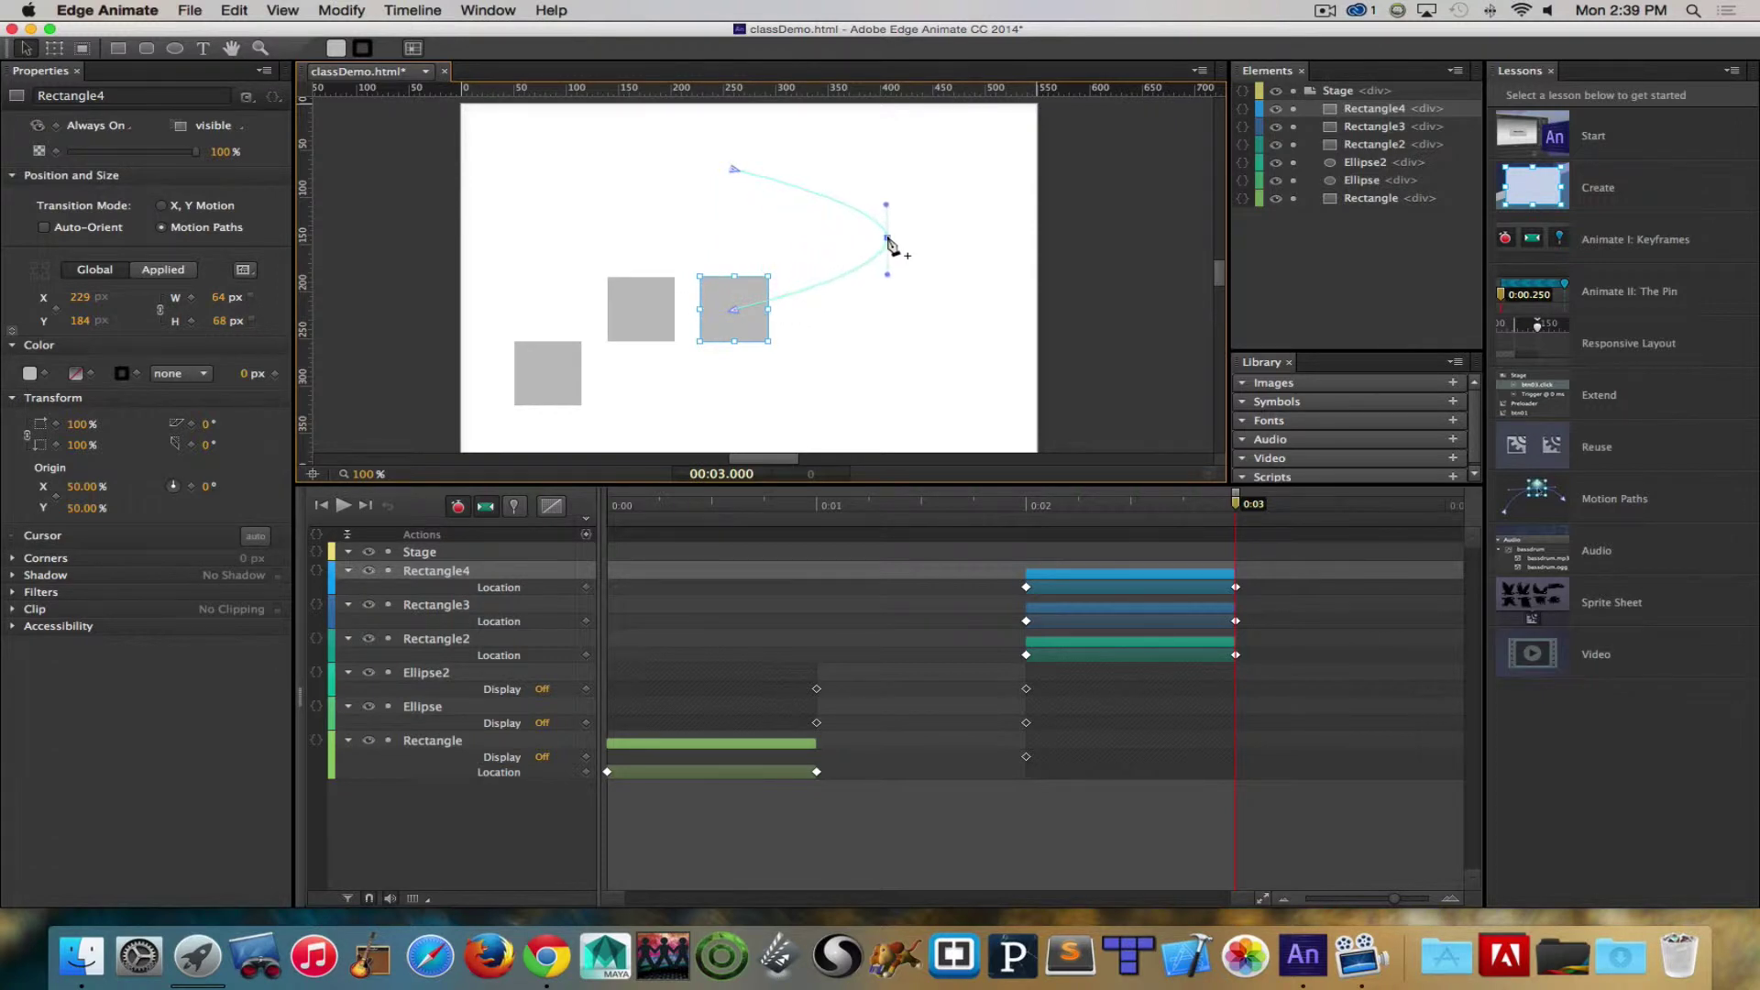
left_click(653, 307)
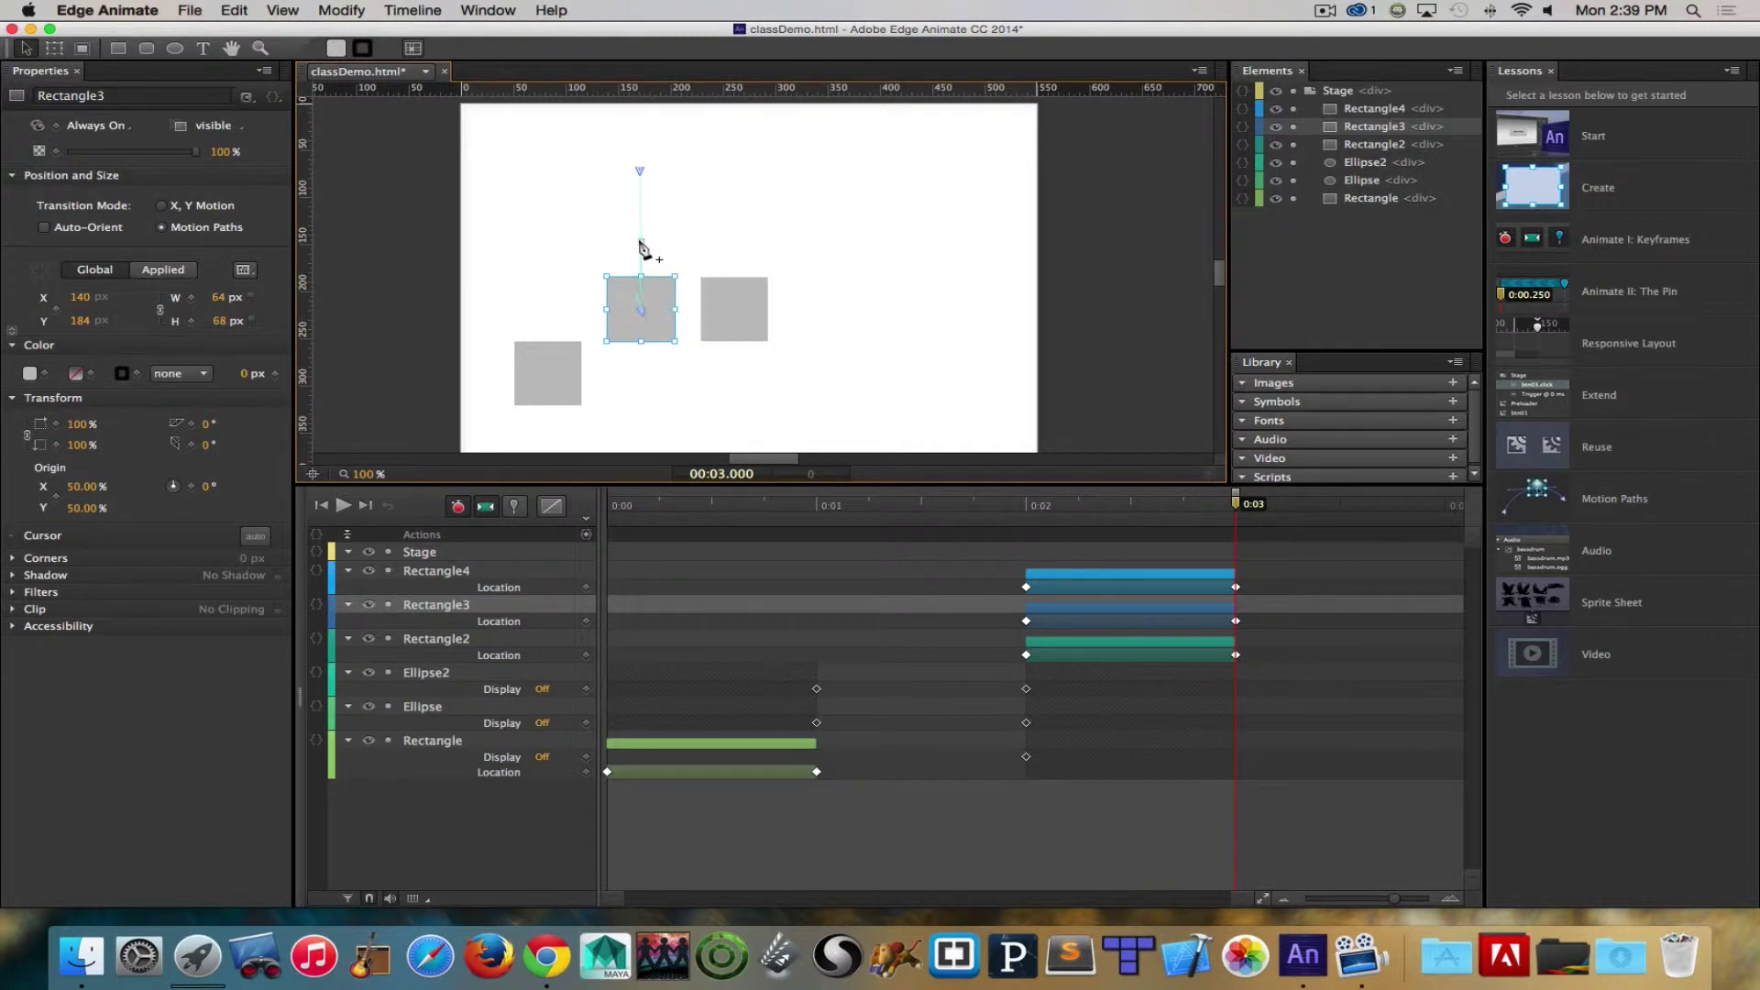
left_click_drag(642, 247, 575, 241)
Step: Delay the start of the middle rectangle's motion to roughly halfway between 0:02 and 0:03
left_click_drag(1134, 514, 1029, 528)
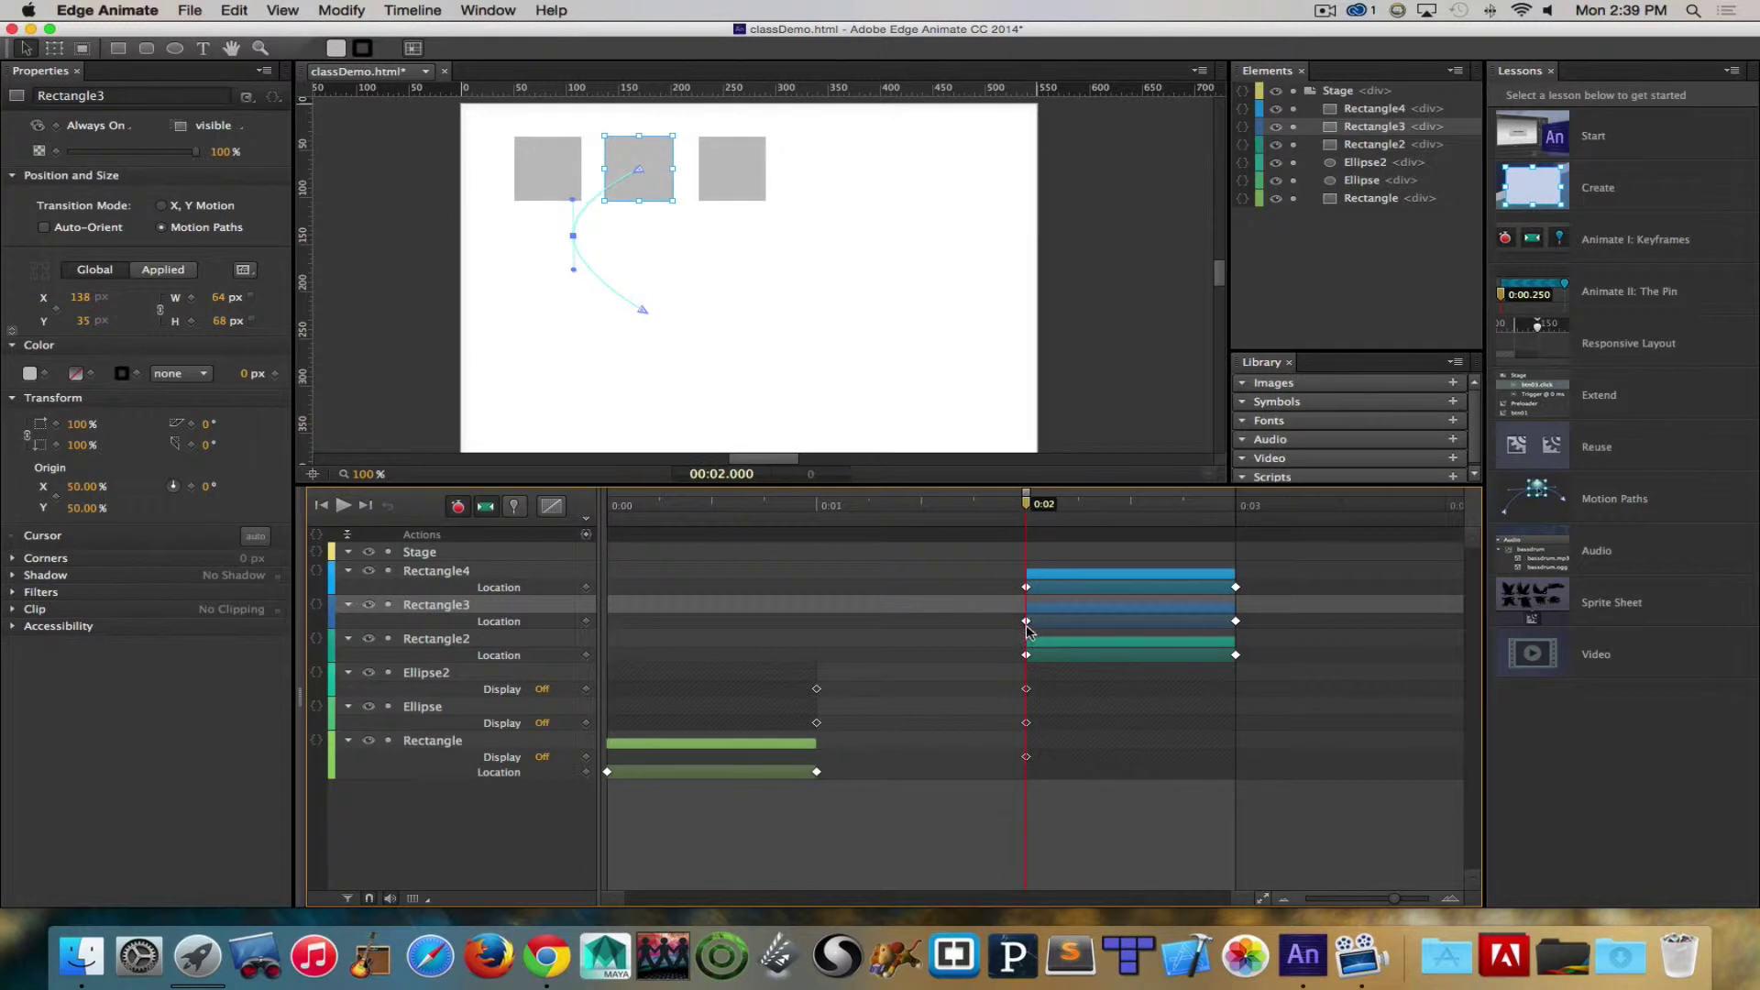
left_click_drag(1027, 626, 1114, 622)
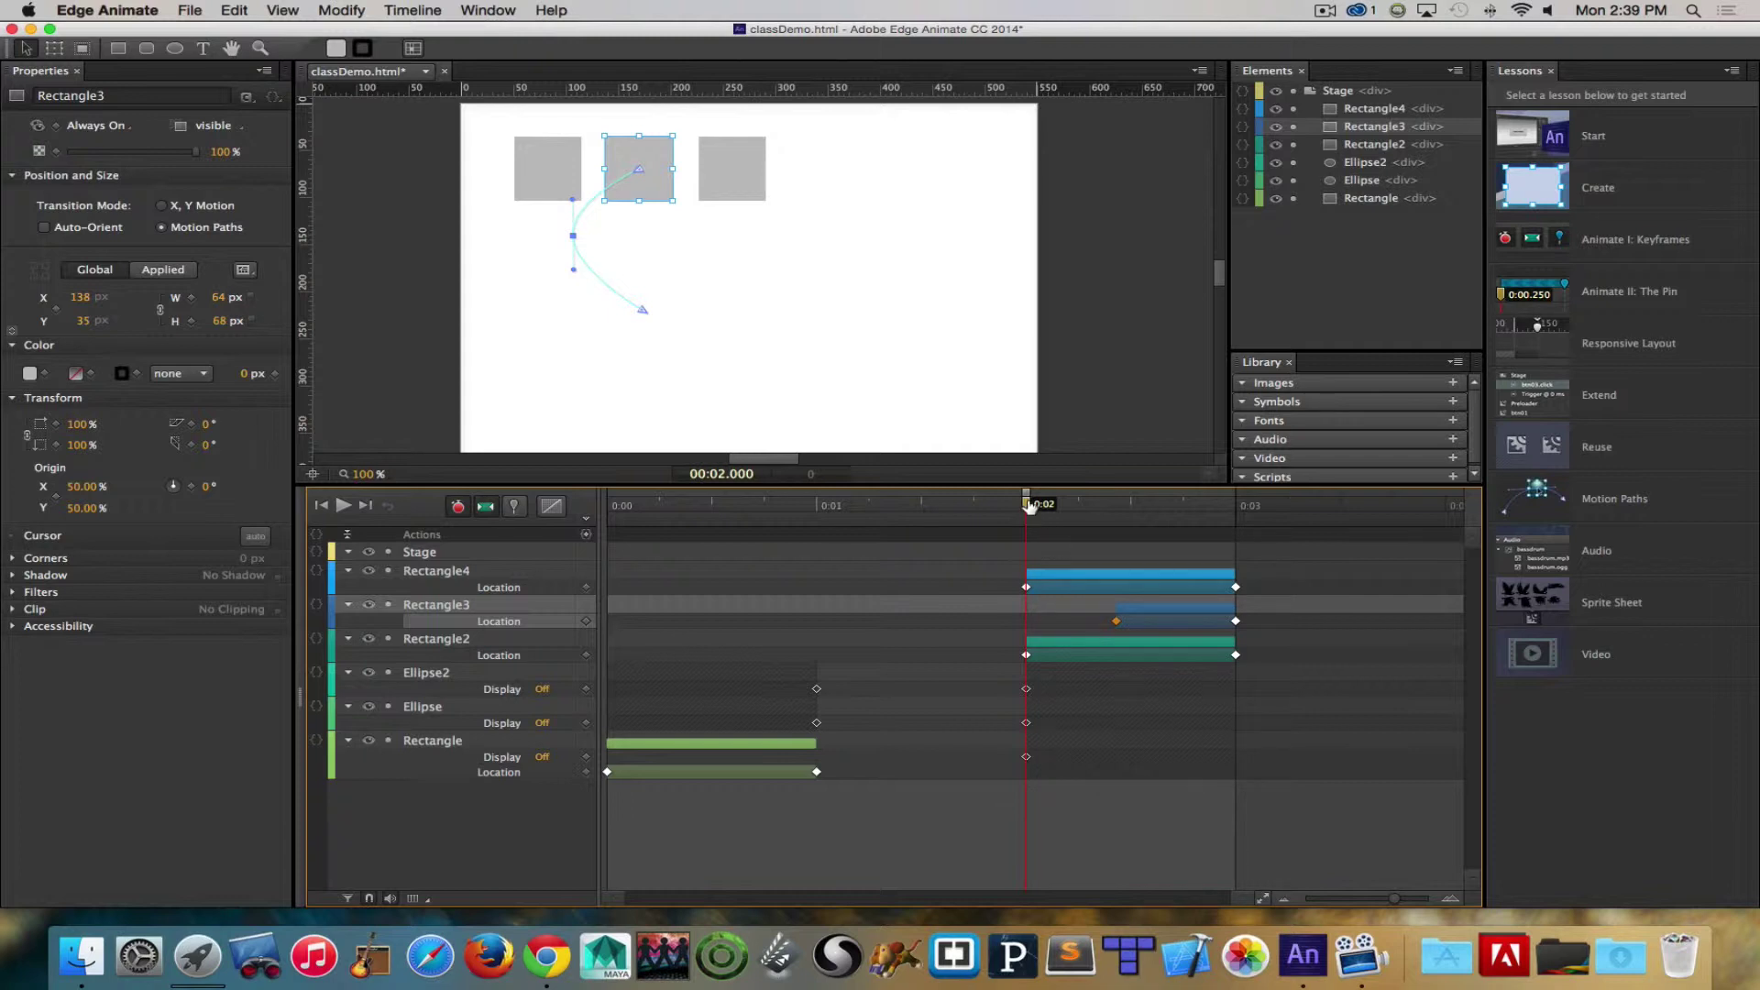
left_click_drag(1028, 505, 1119, 529)
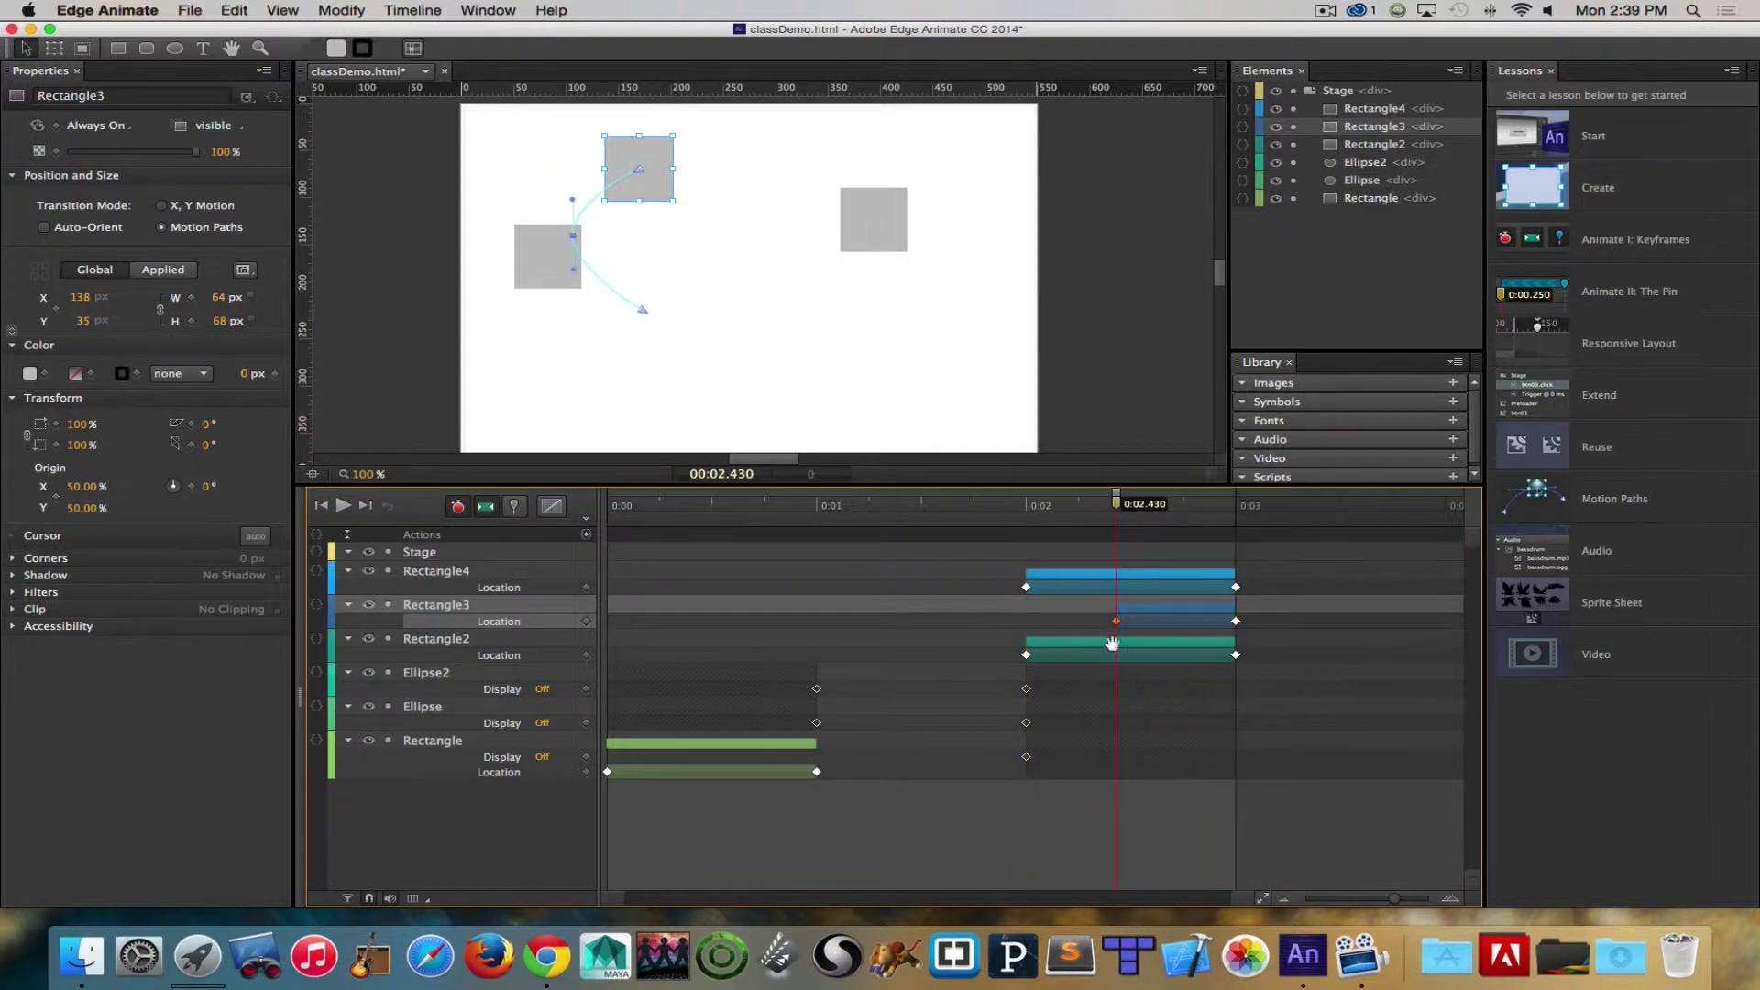
left_click_drag(1117, 625, 1138, 622)
Step: Preview the animation from the beginning to 0:02 to check when each shape is visible
left_click_drag(1118, 506, 316, 478)
key("space")
key("space")
key("space")
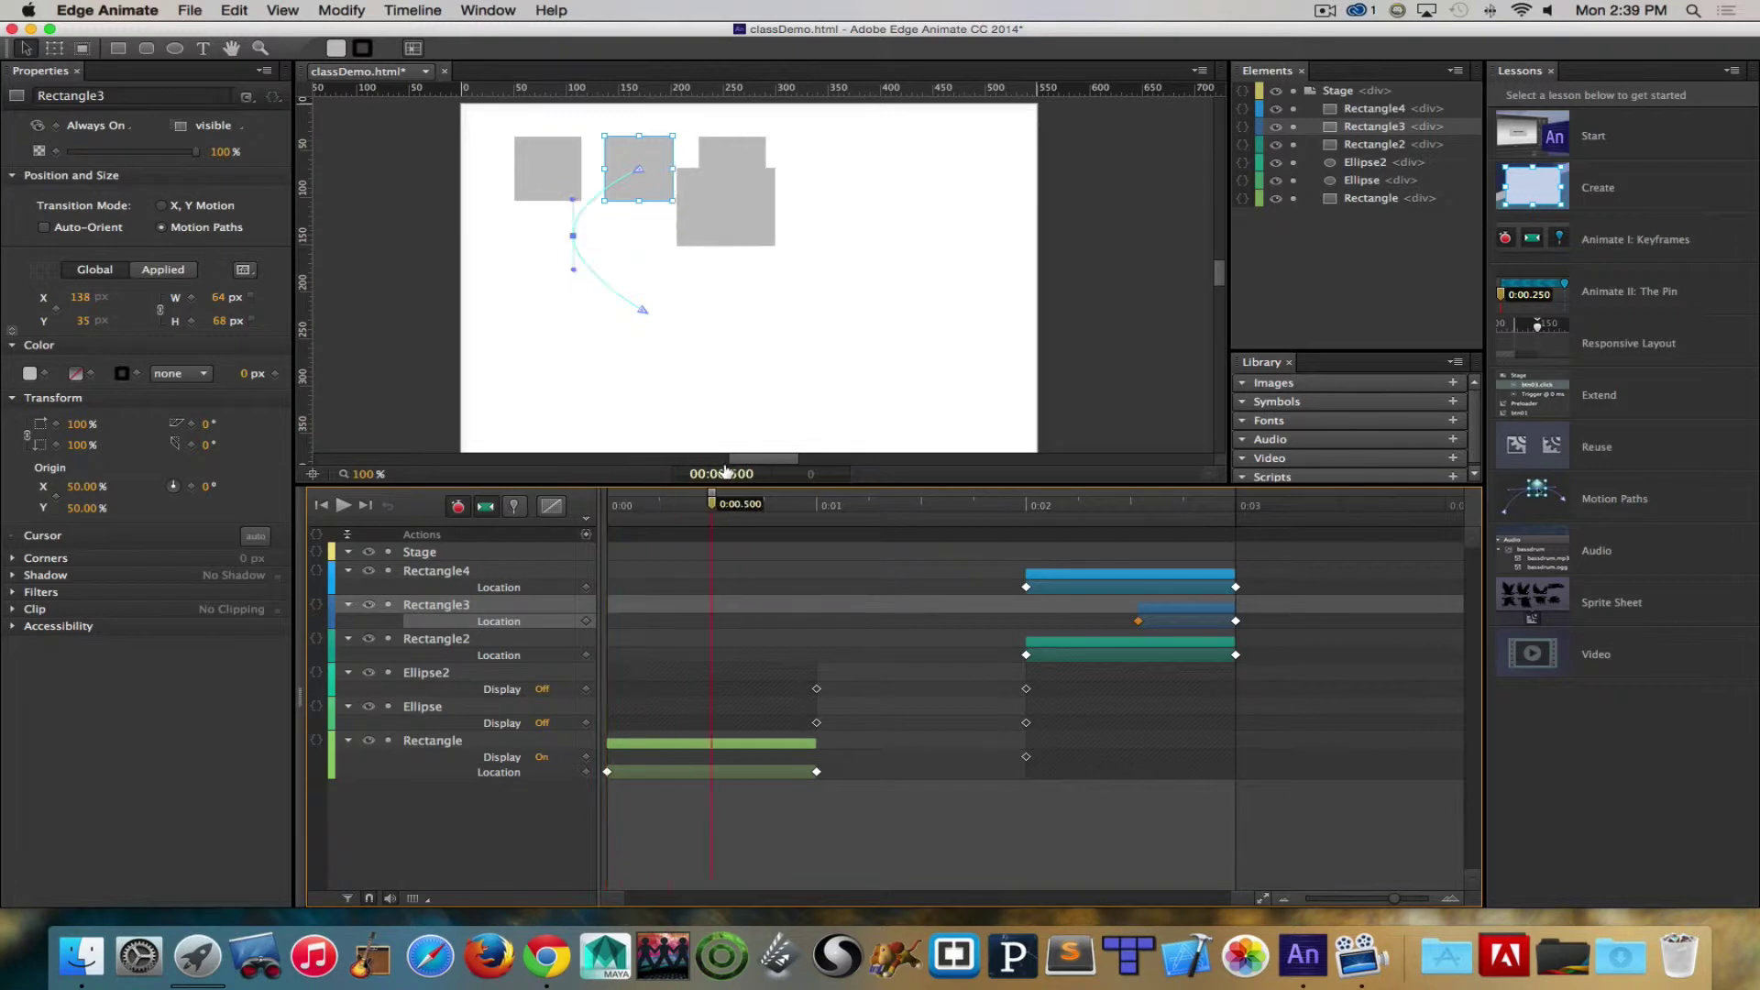
key("space")
key("space")
key("space")
key("space")
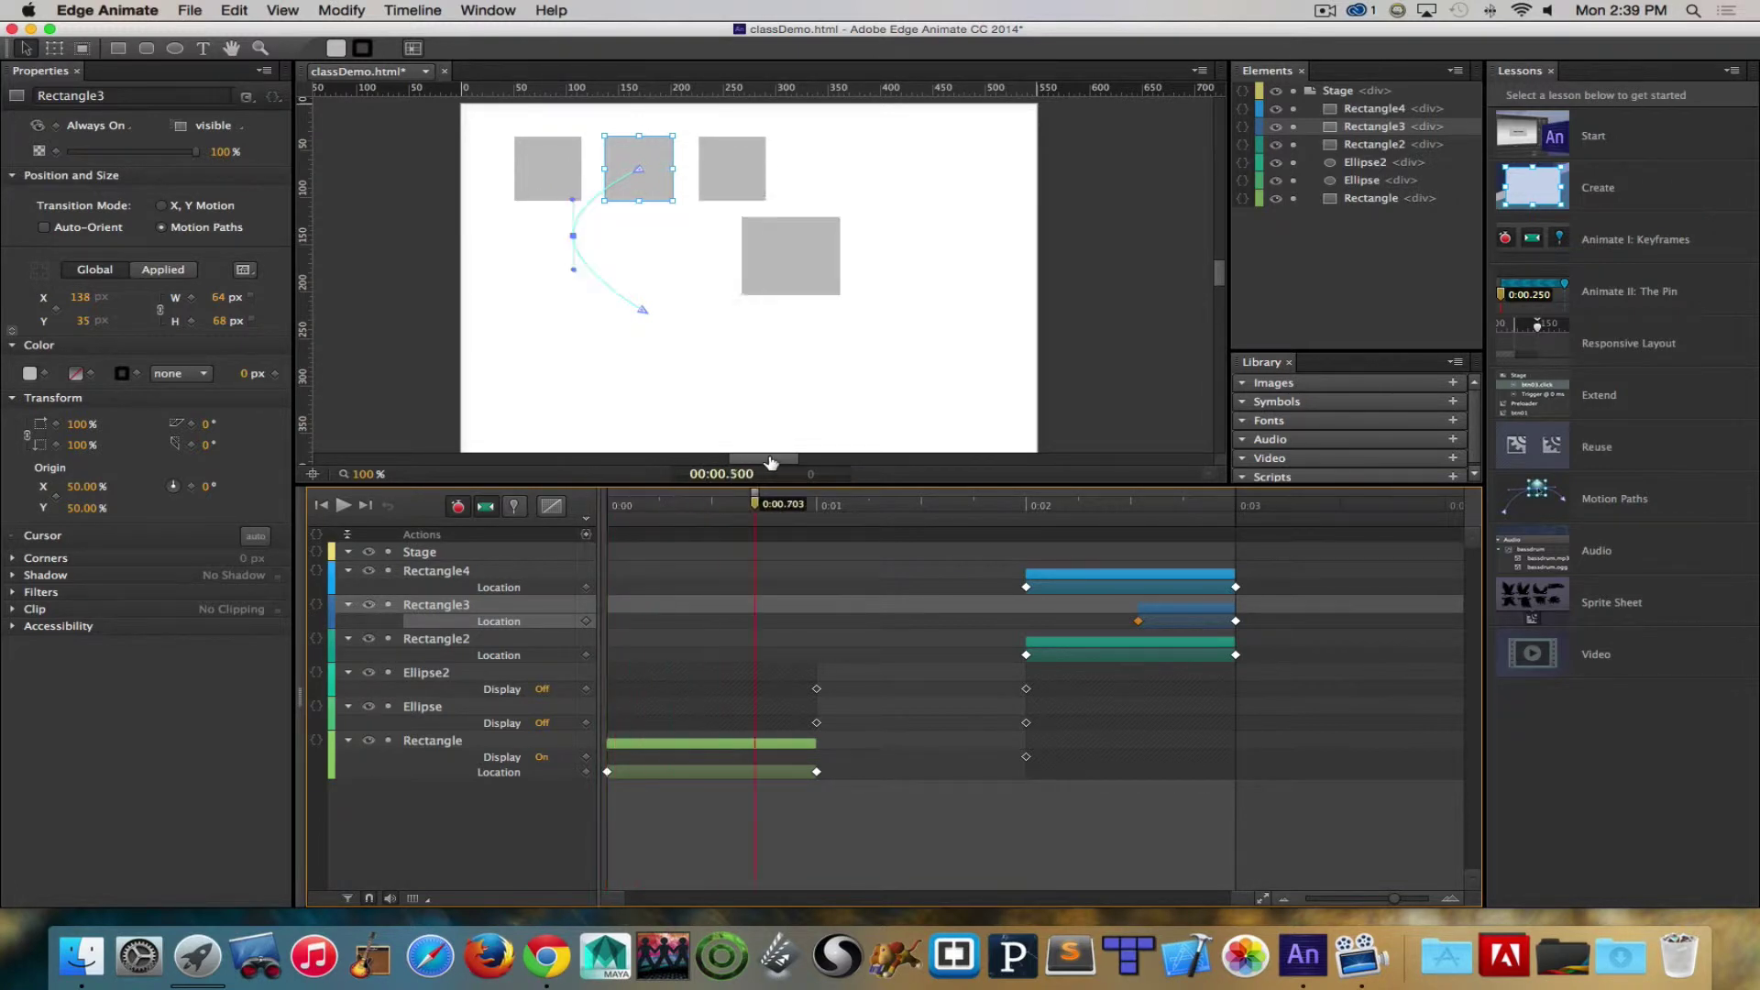
key("space")
key("space")
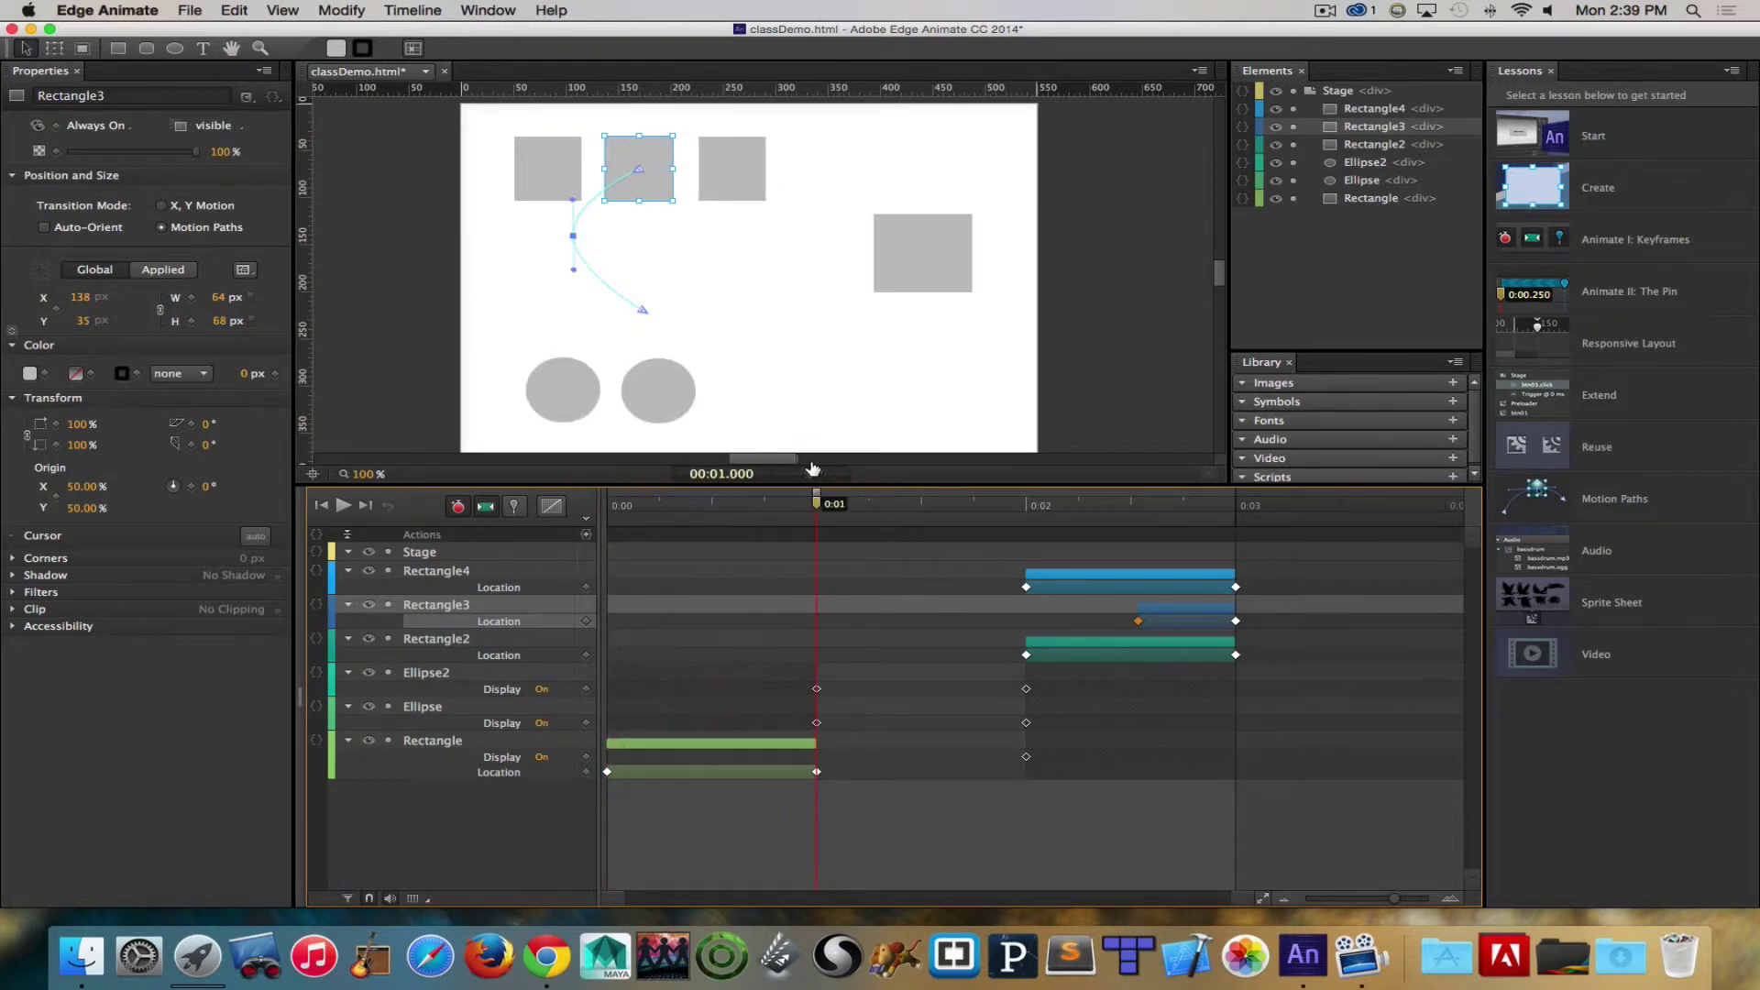
key("space")
key("space")
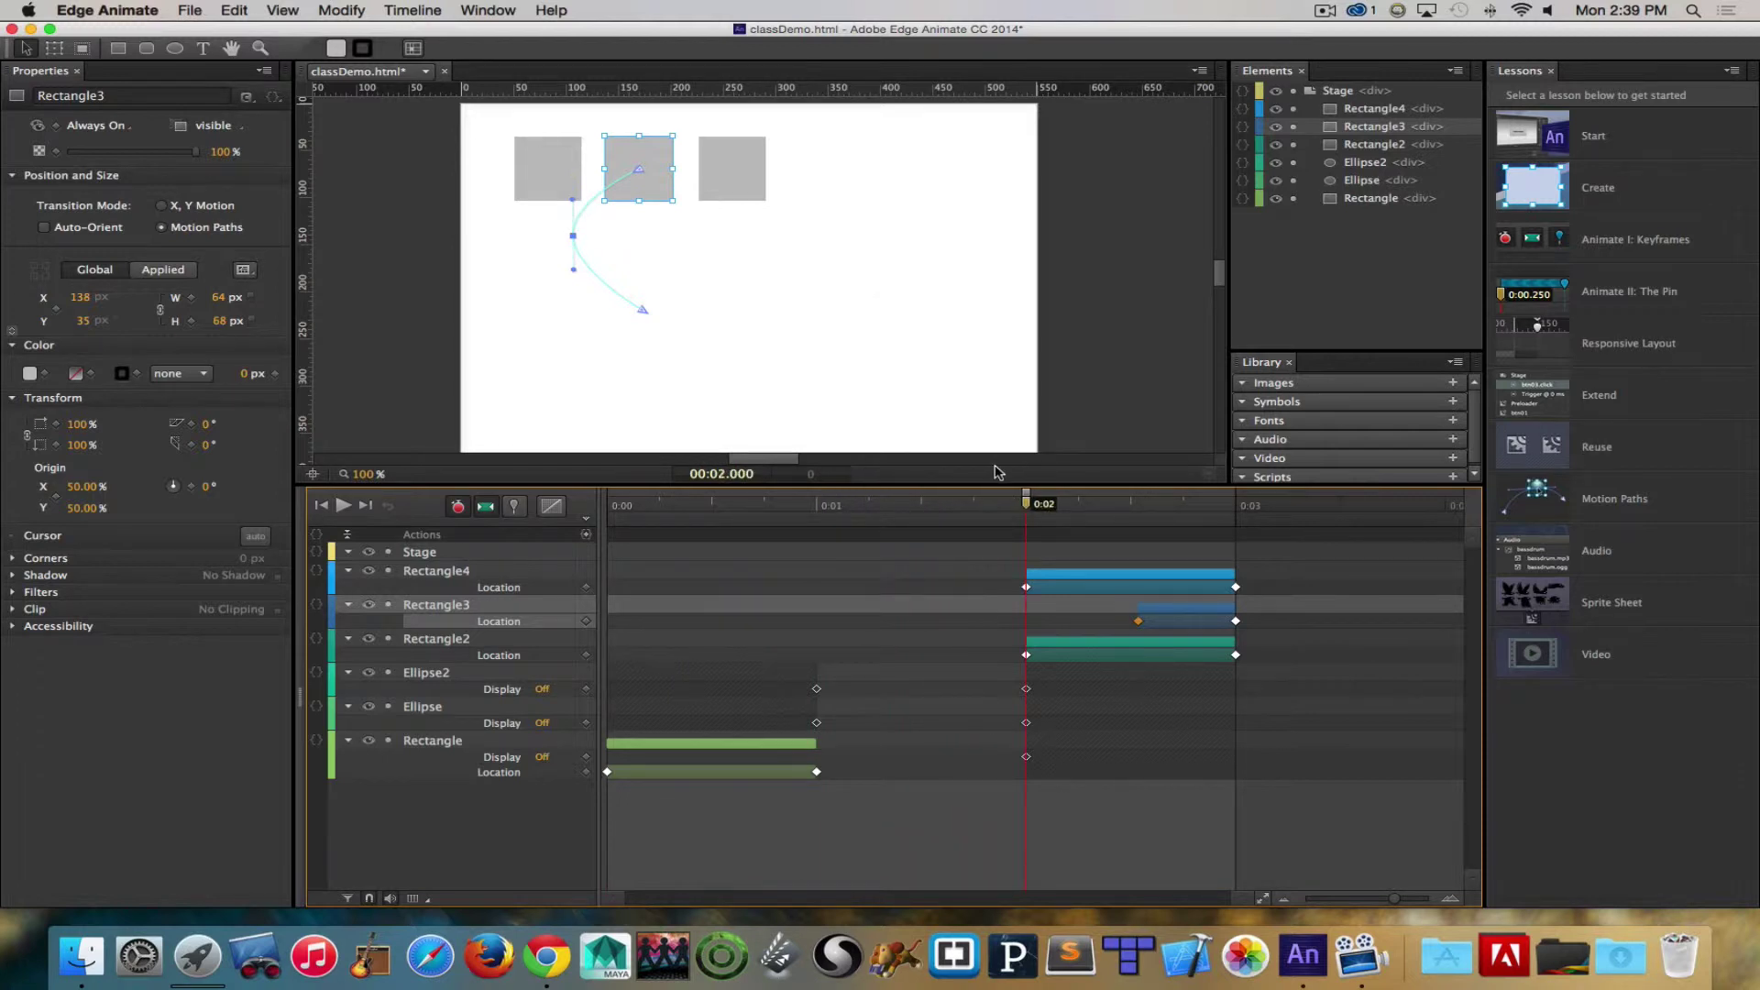
Step: Set the display of the three upper rectangles to On at 0:02, and move the playhead to 0:03
left_click(496, 247)
left_click(539, 170)
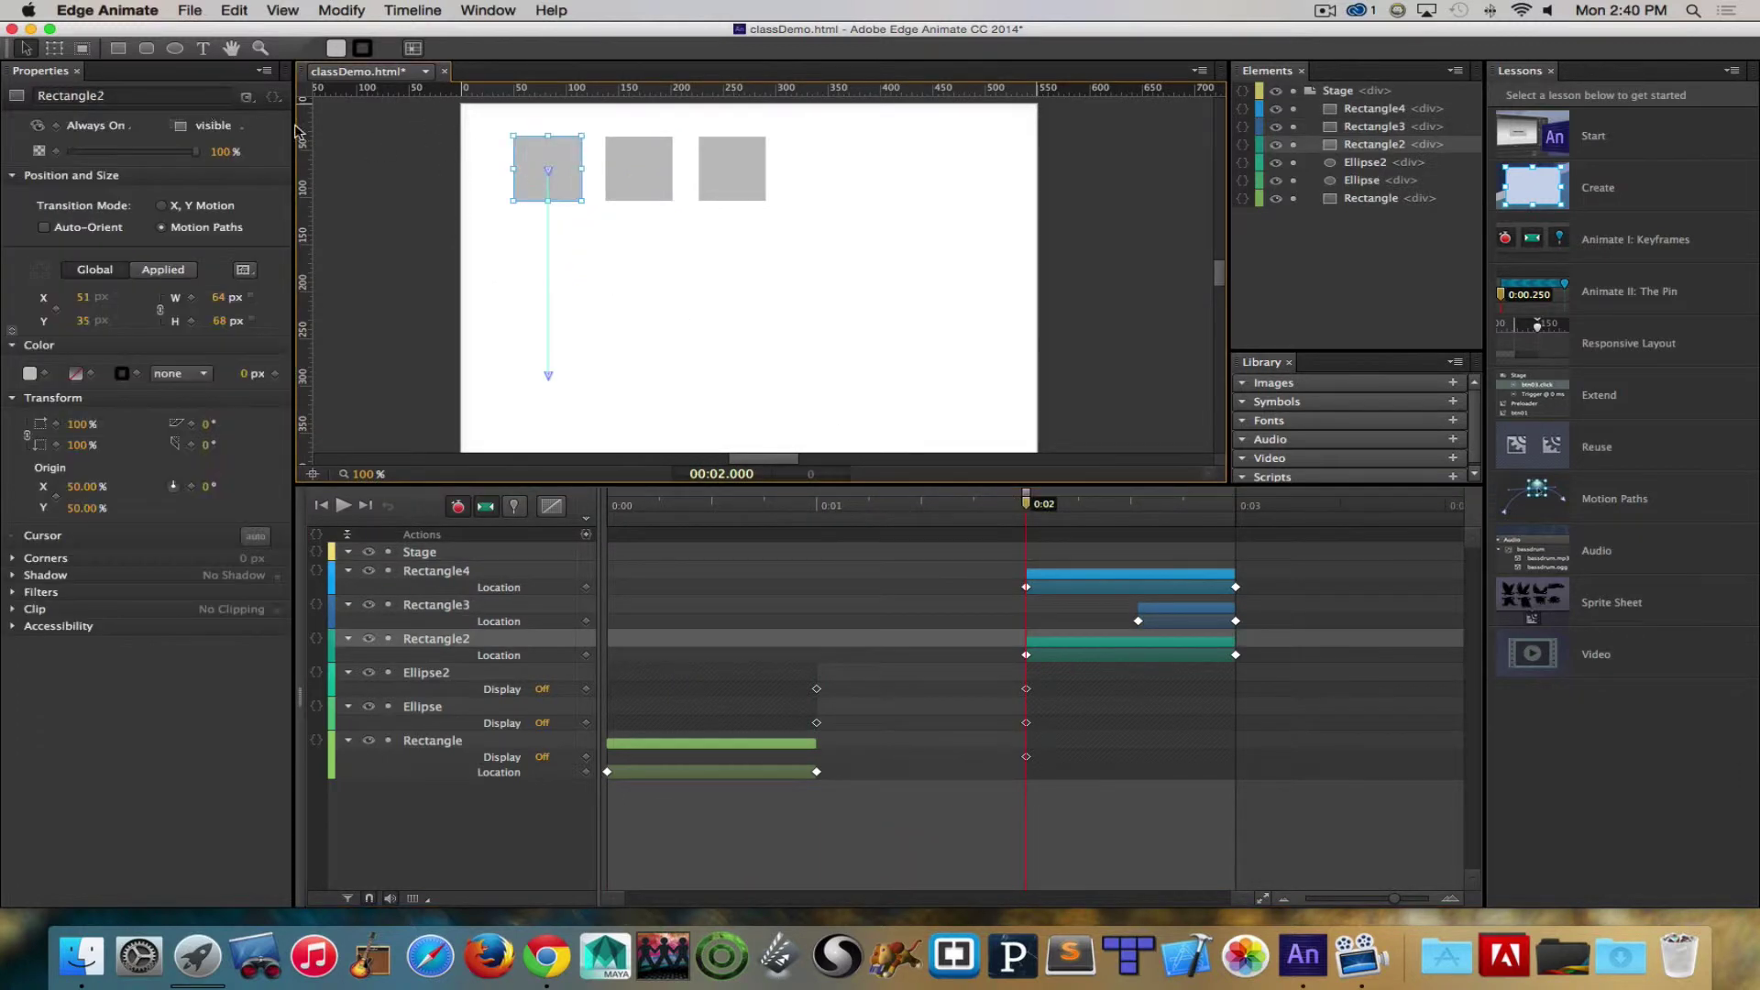
left_click_drag(483, 236, 862, 137)
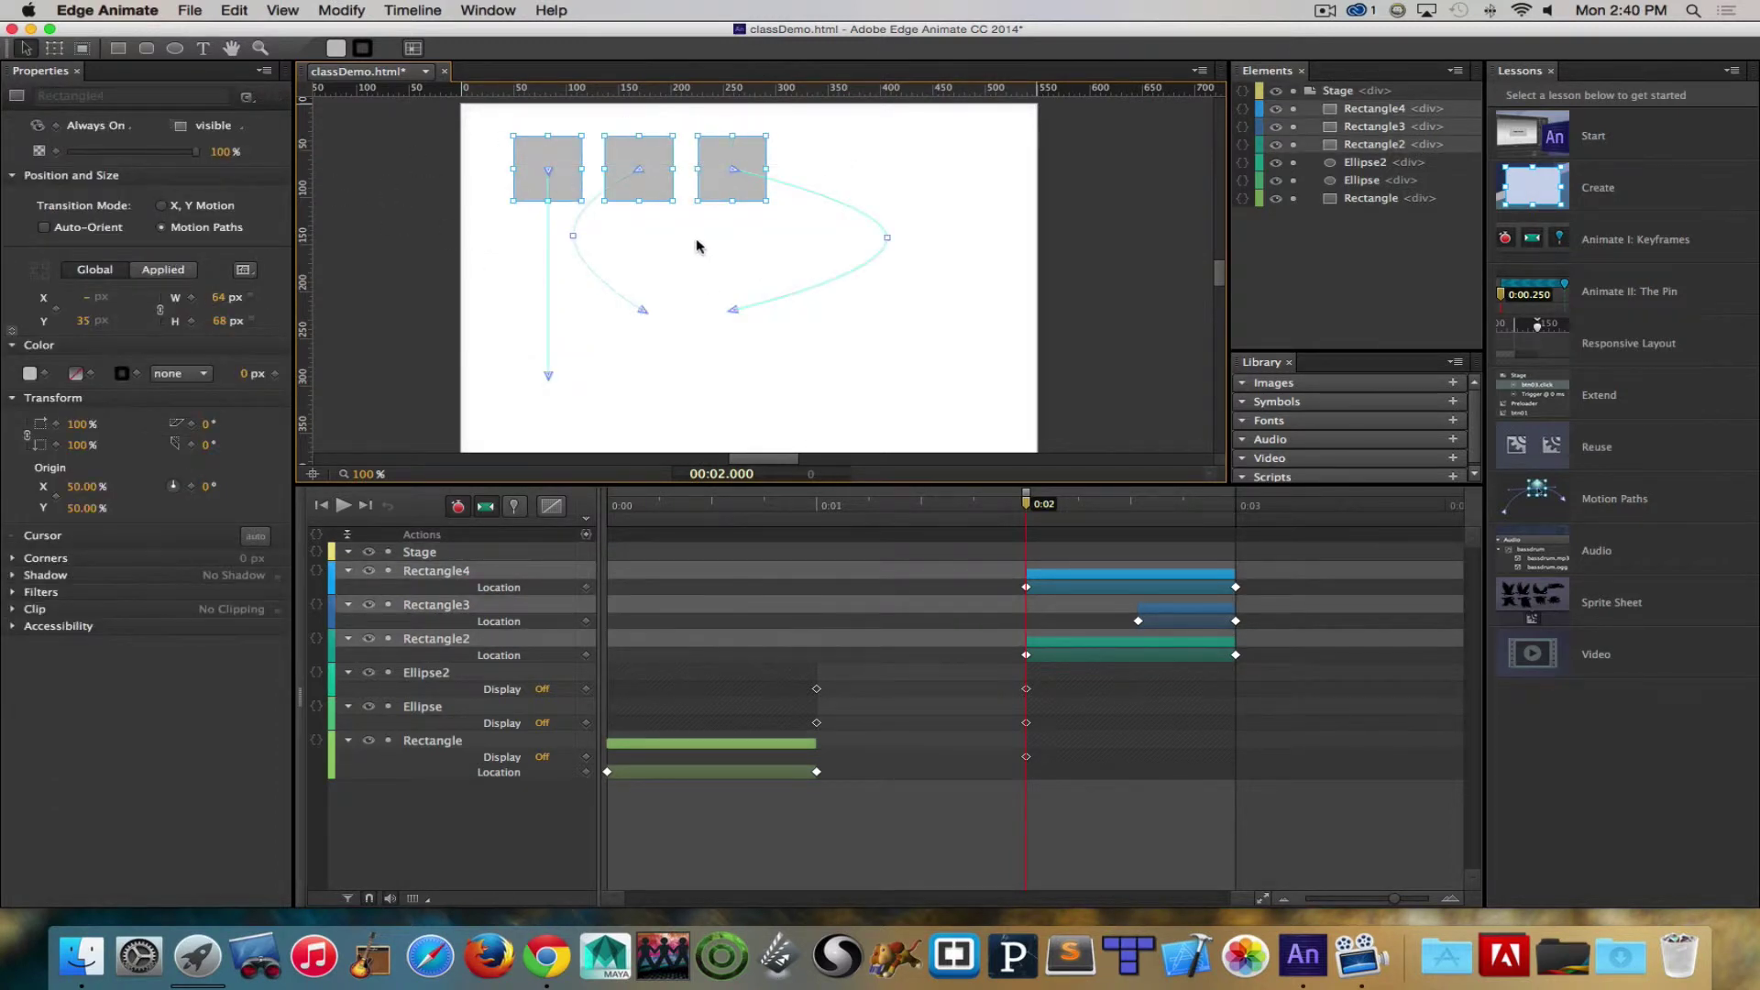
left_click(110, 126)
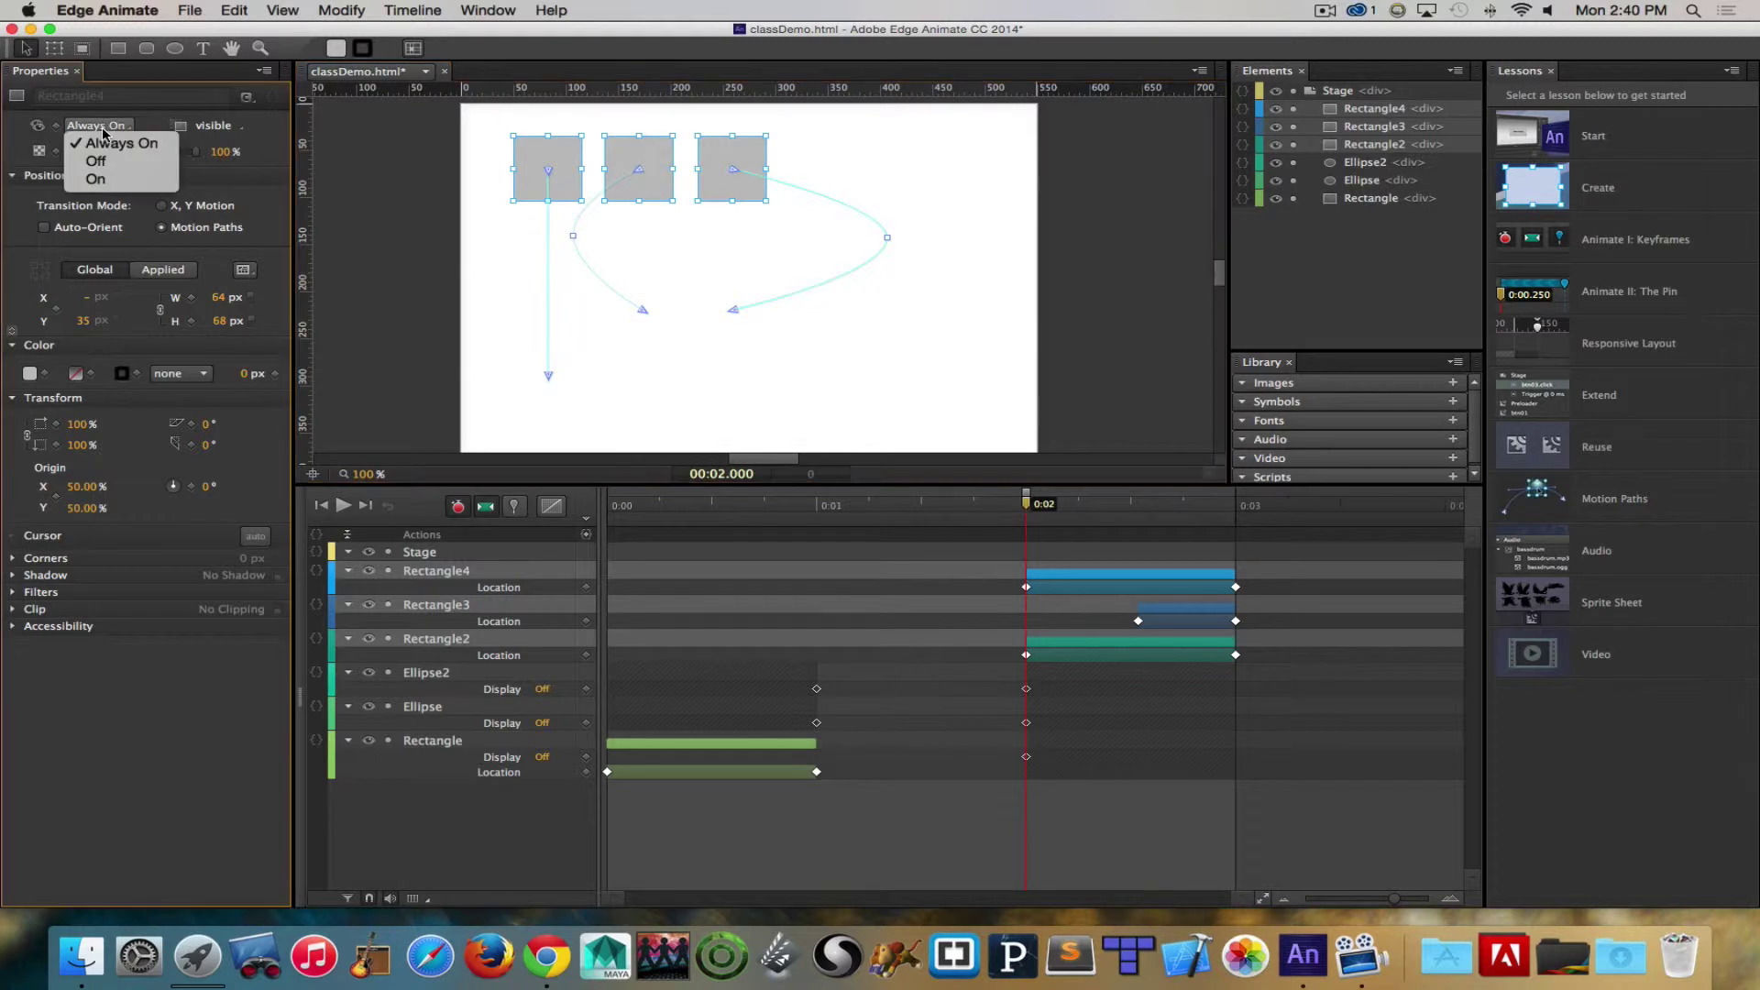
left_click(92, 180)
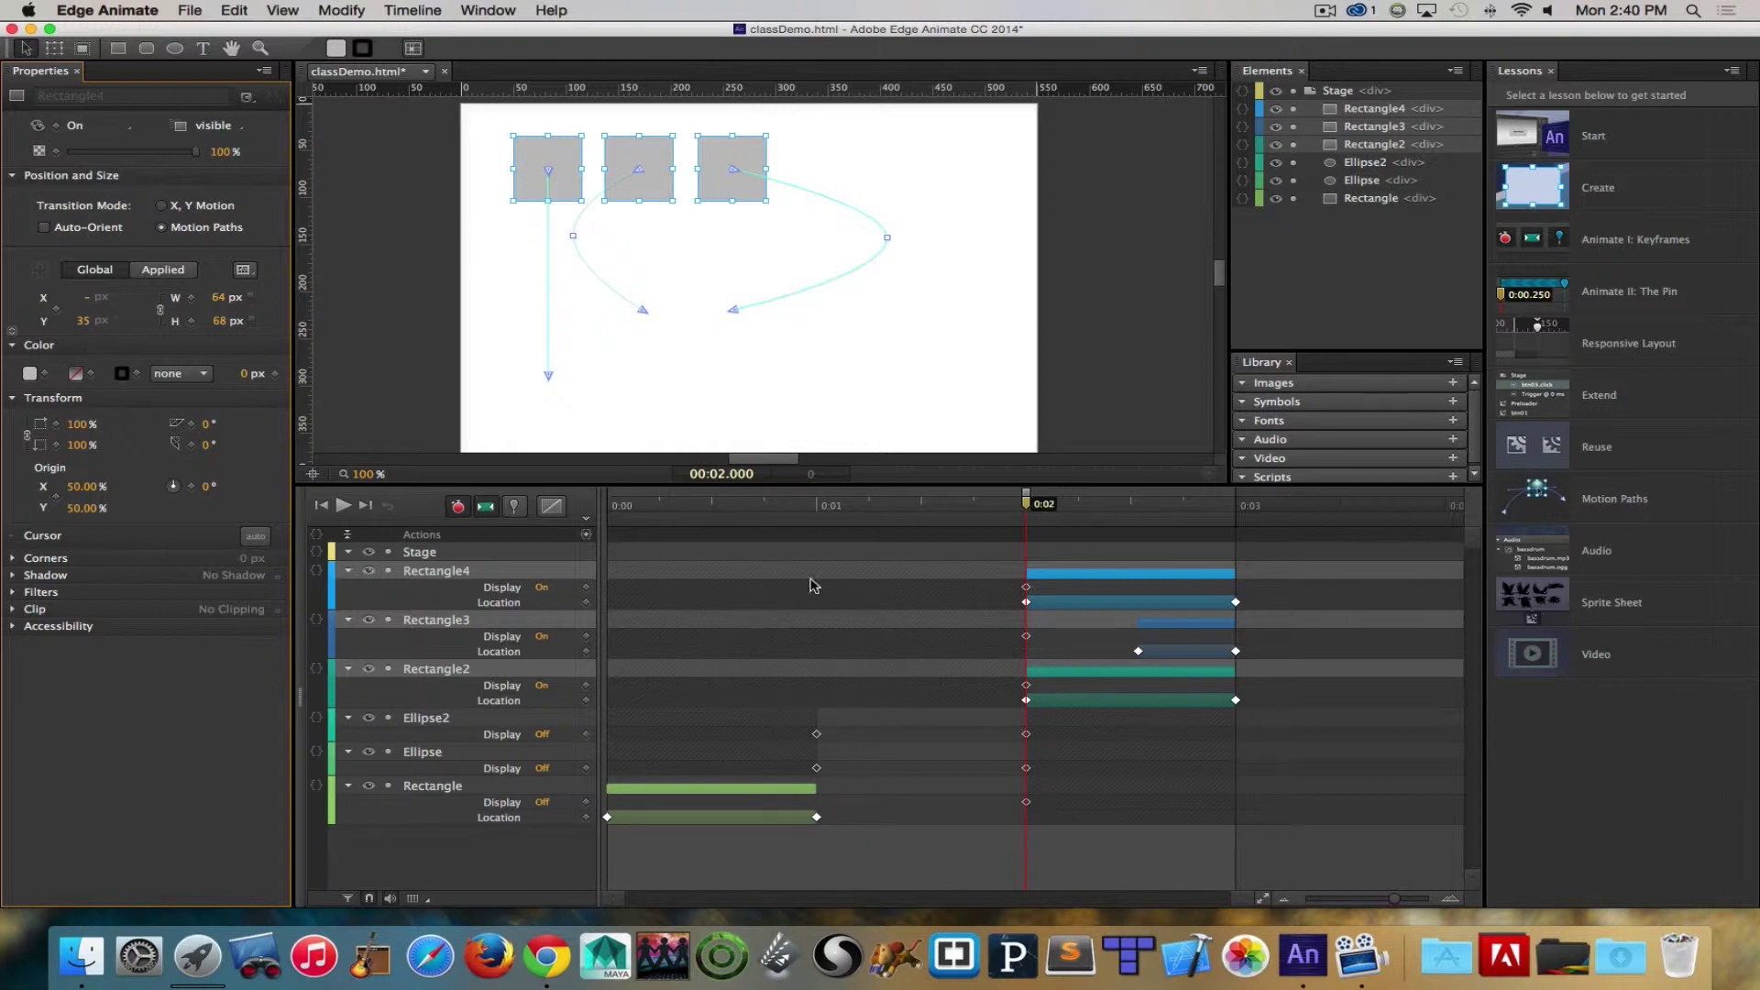
left_click_drag(1040, 519, 1237, 505)
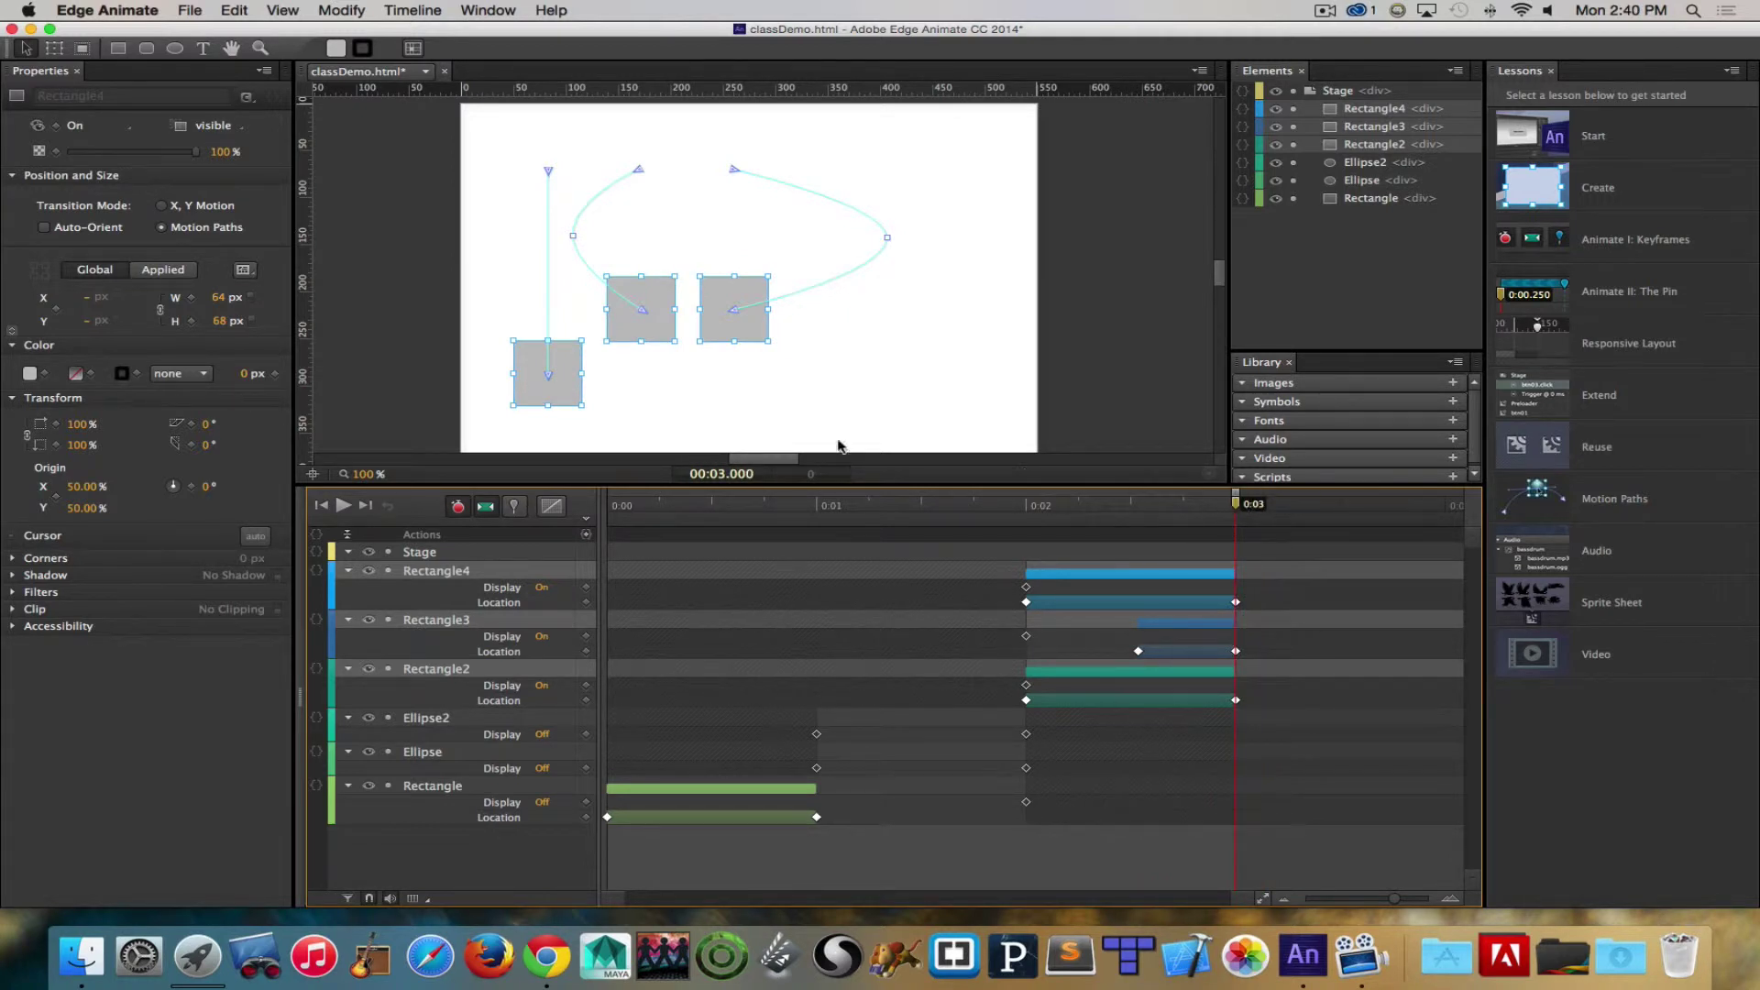
Step: Draw an ellipse about 64 by 68 px near the stage's lower-right corner and set its display to On at 0:03
left_click(171, 49)
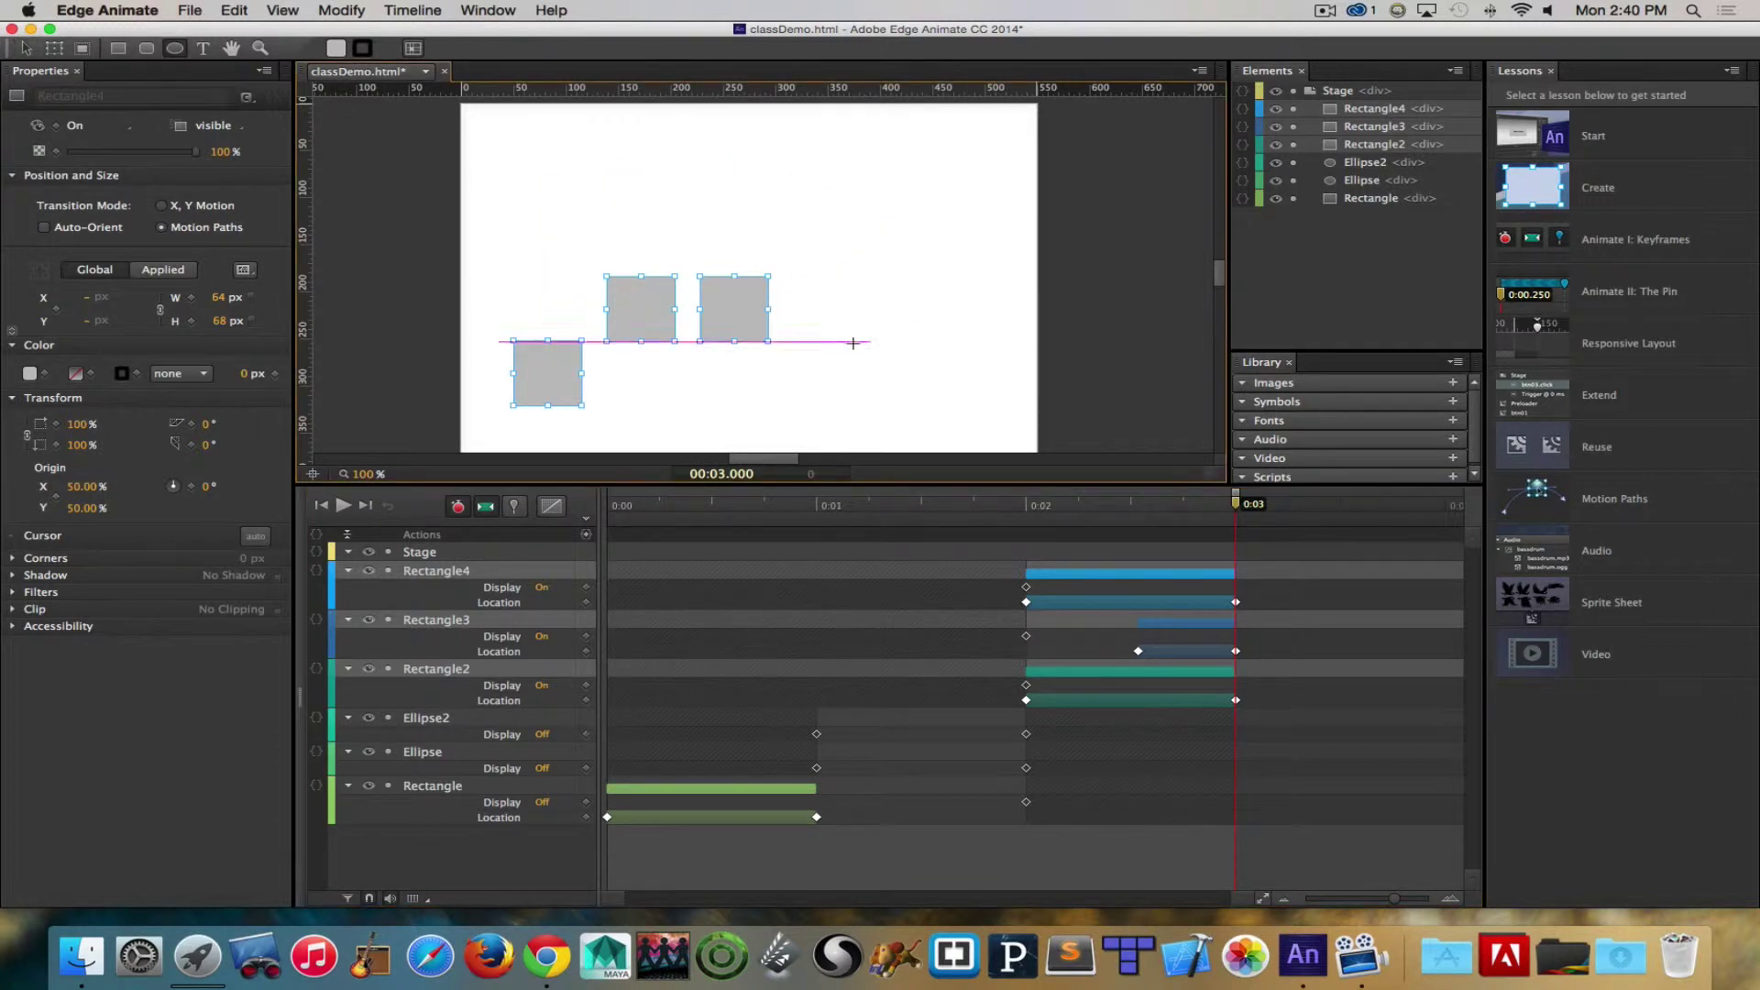
left_click(921, 365)
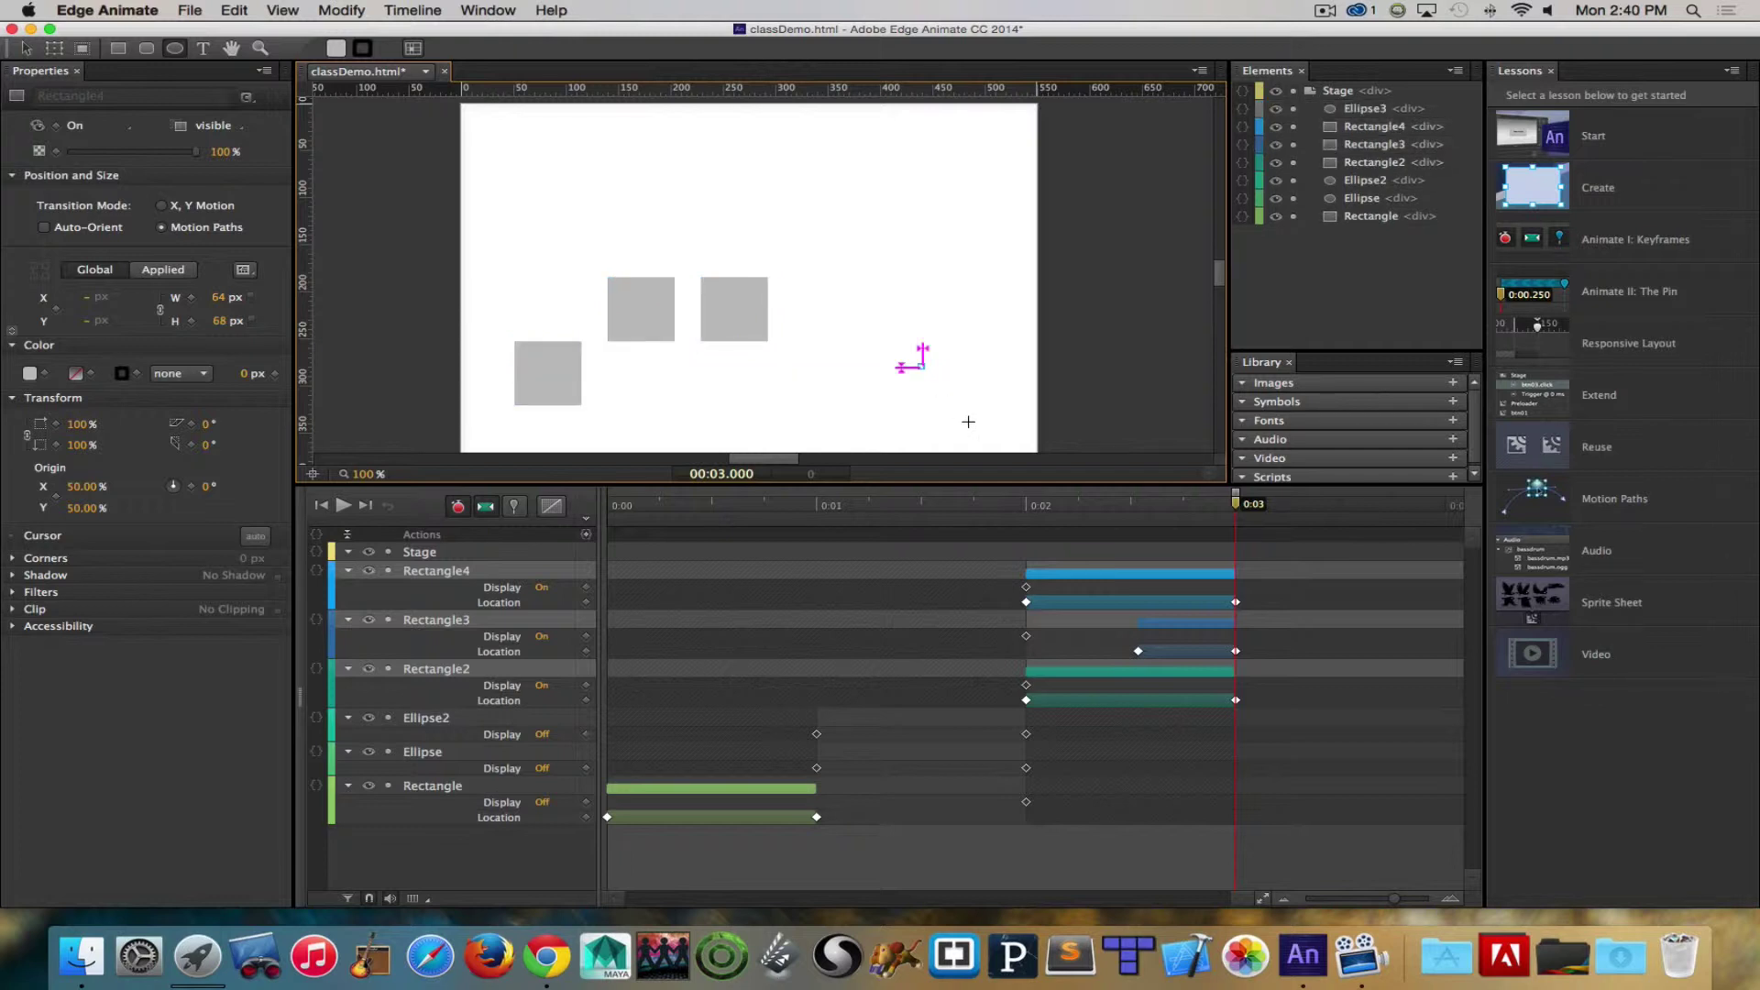
left_click_drag(968, 422, 983, 428)
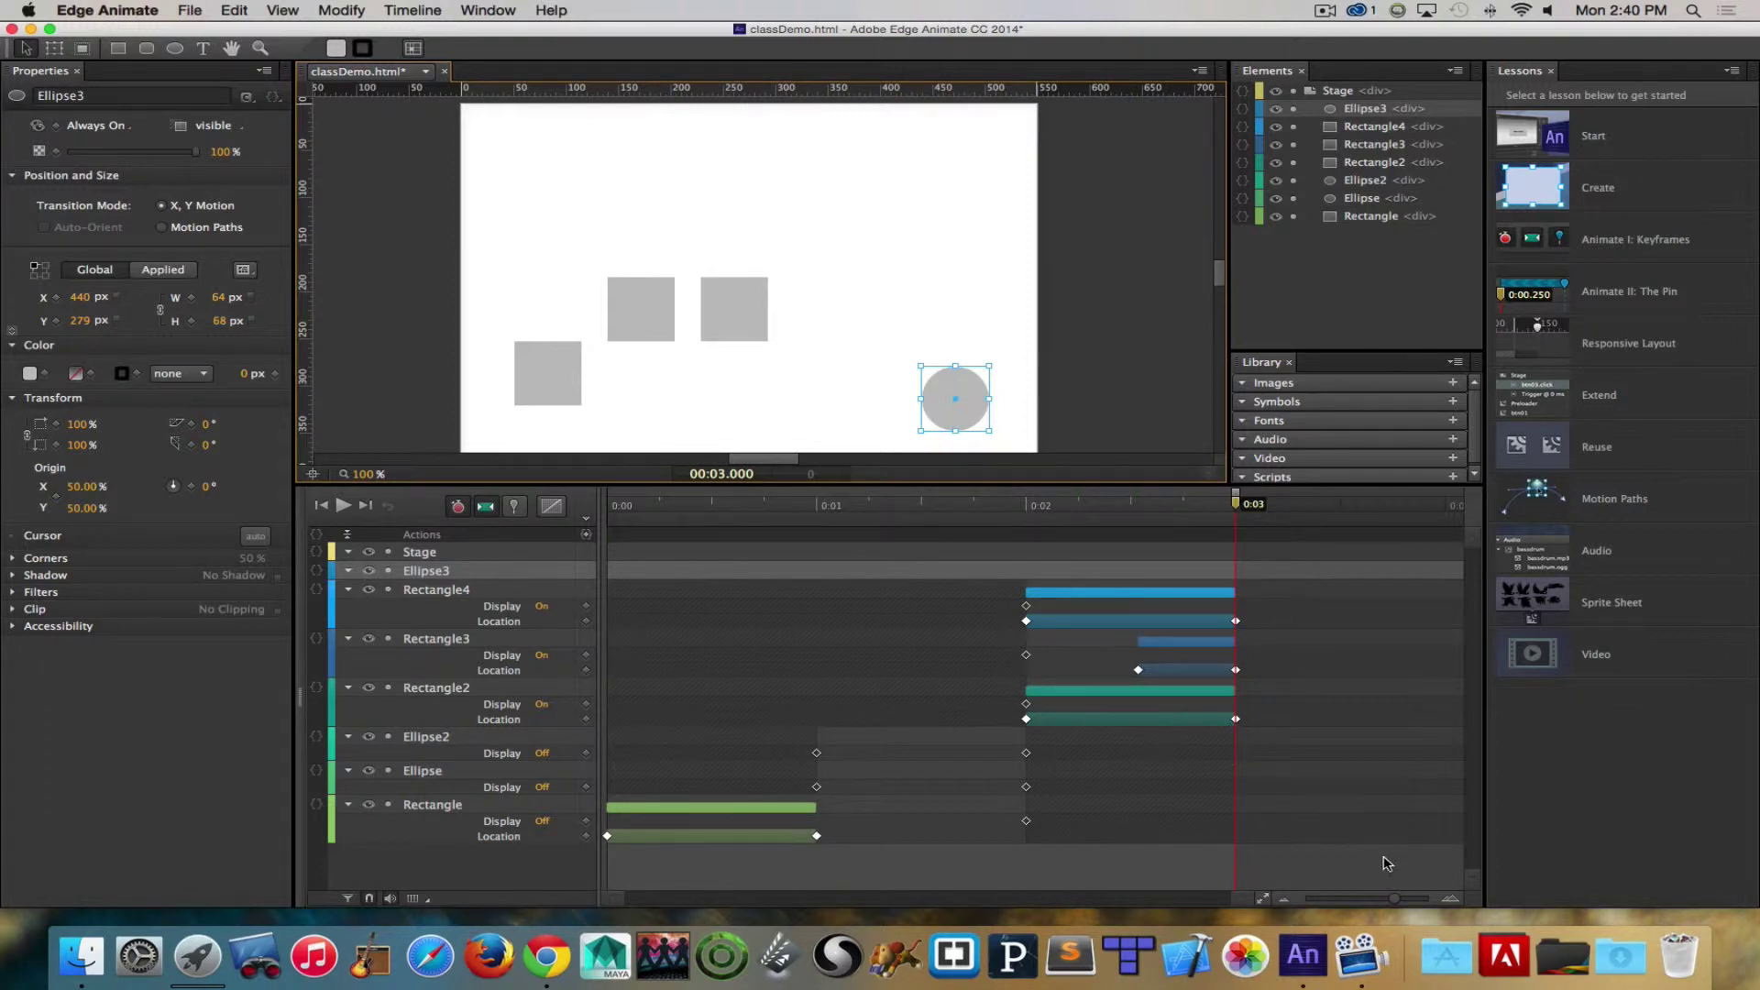
left_click_drag(1396, 903, 1390, 903)
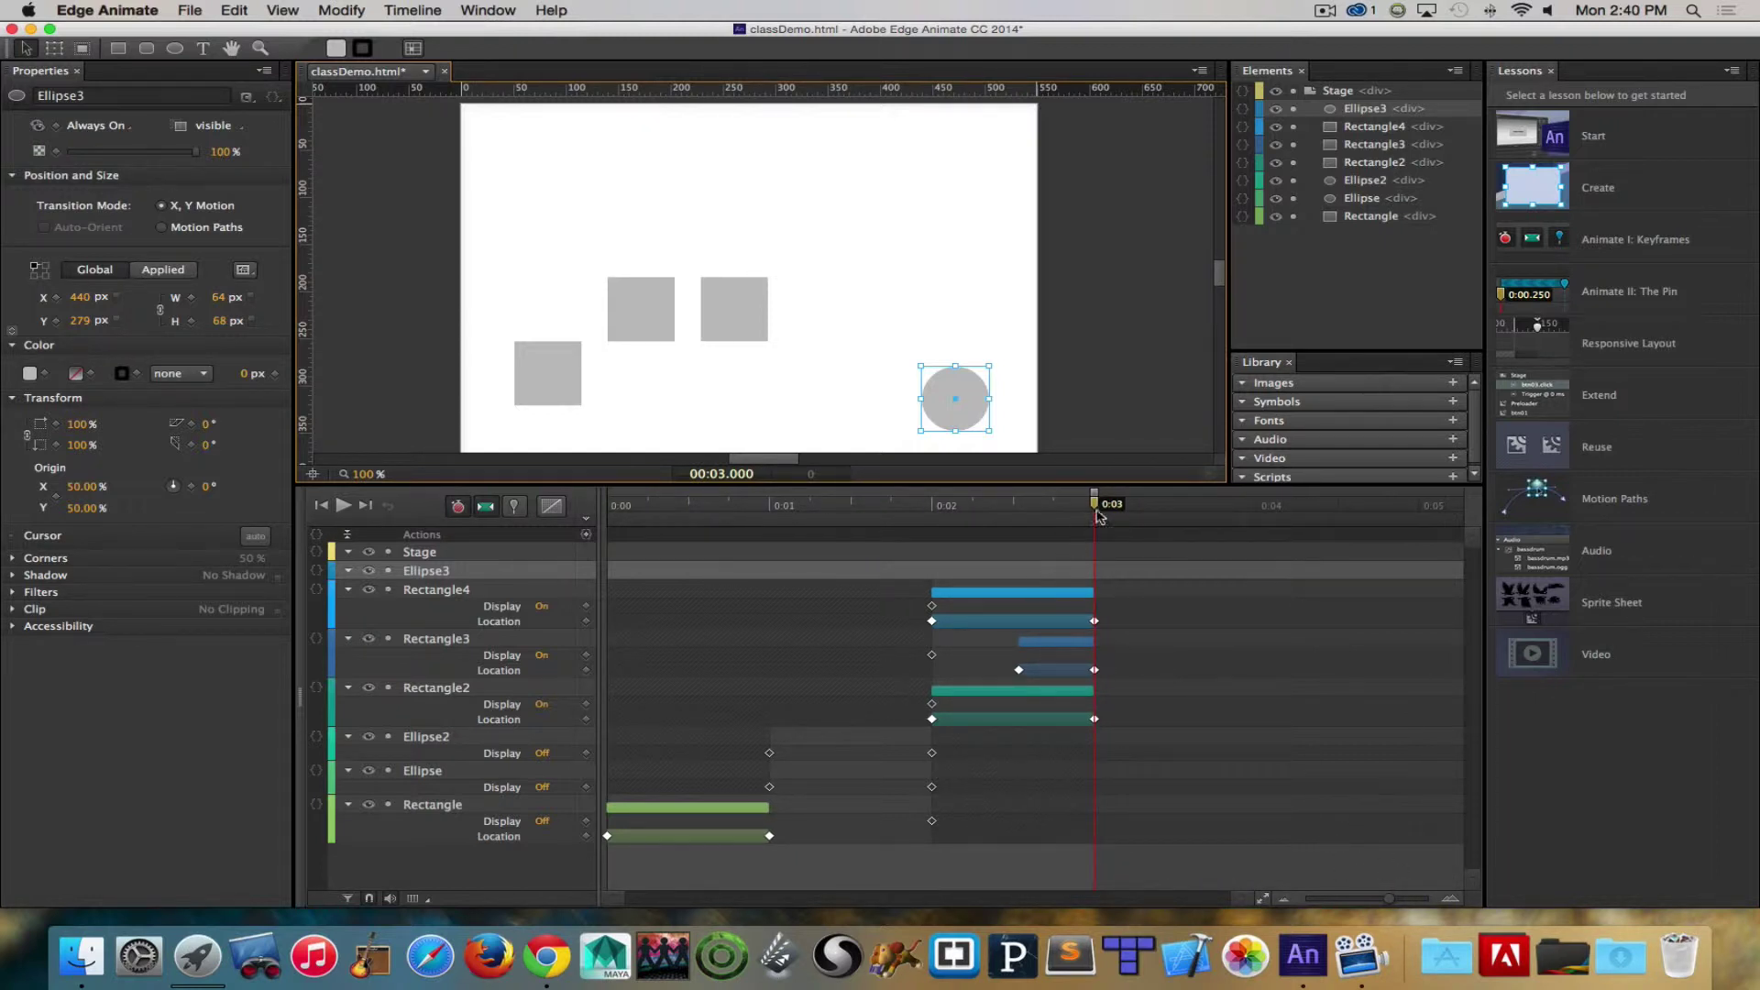
mouse_move(1100, 504)
left_mouse_down()
mouse_move(1029, 511)
mouse_move(1094, 515)
left_mouse_up()
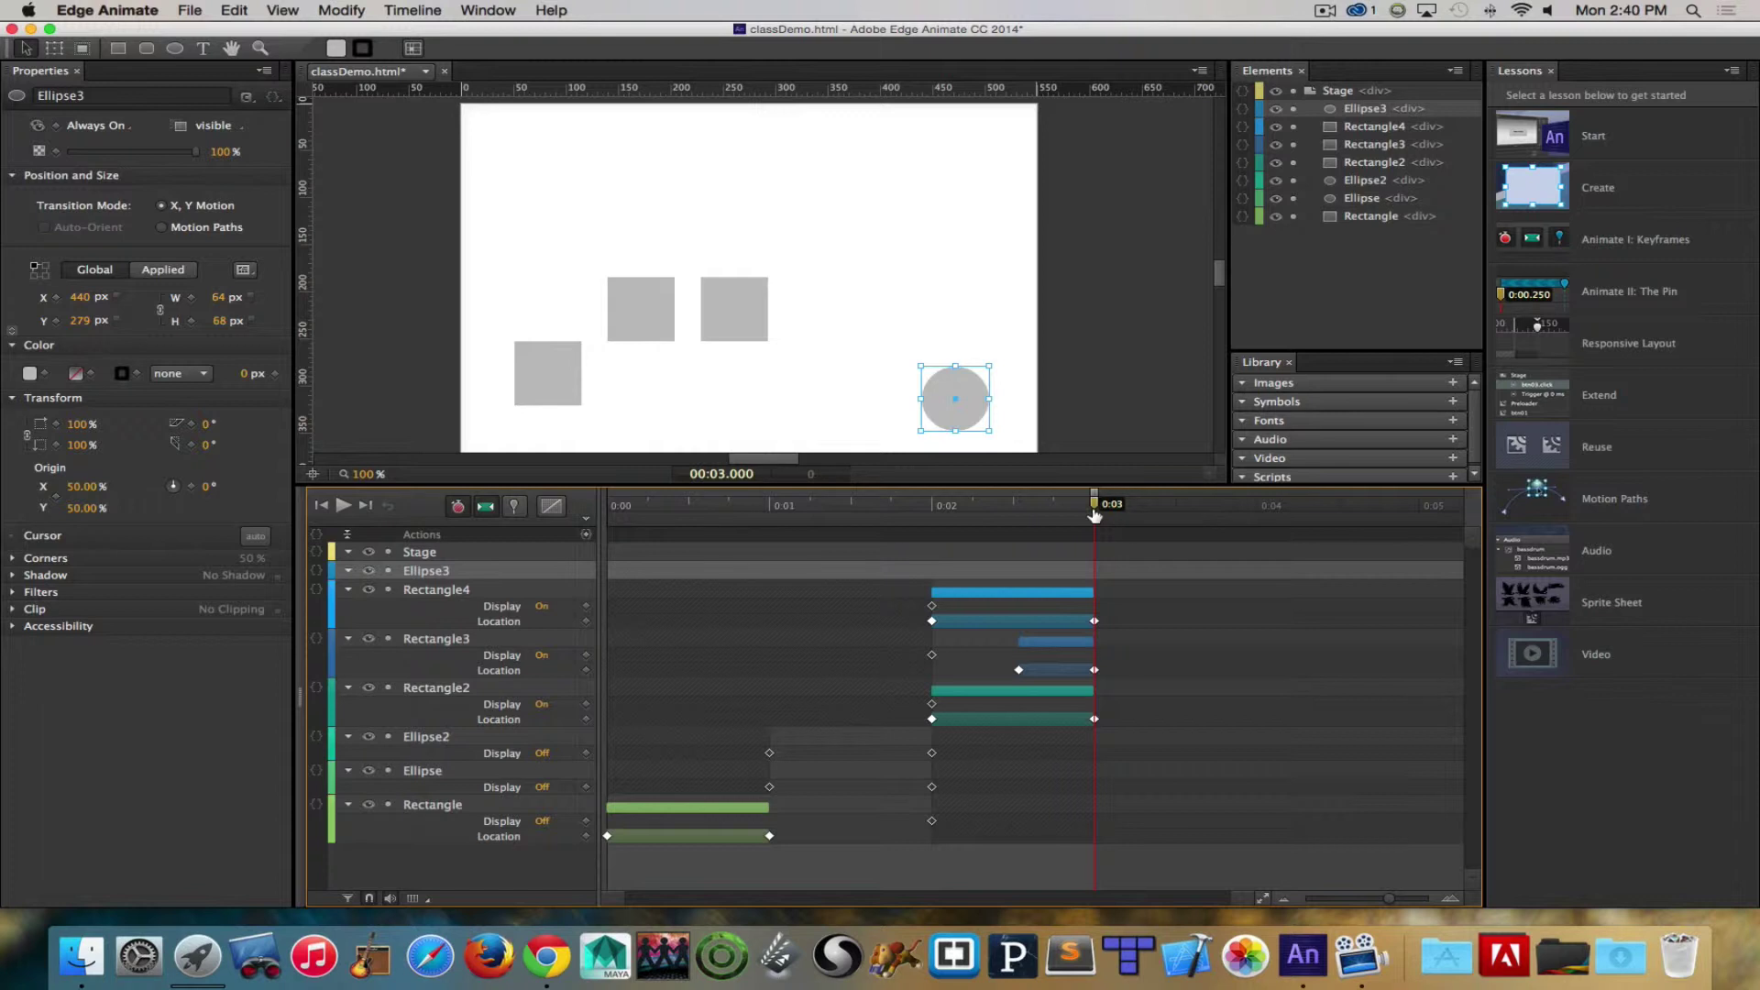
left_click(85, 126)
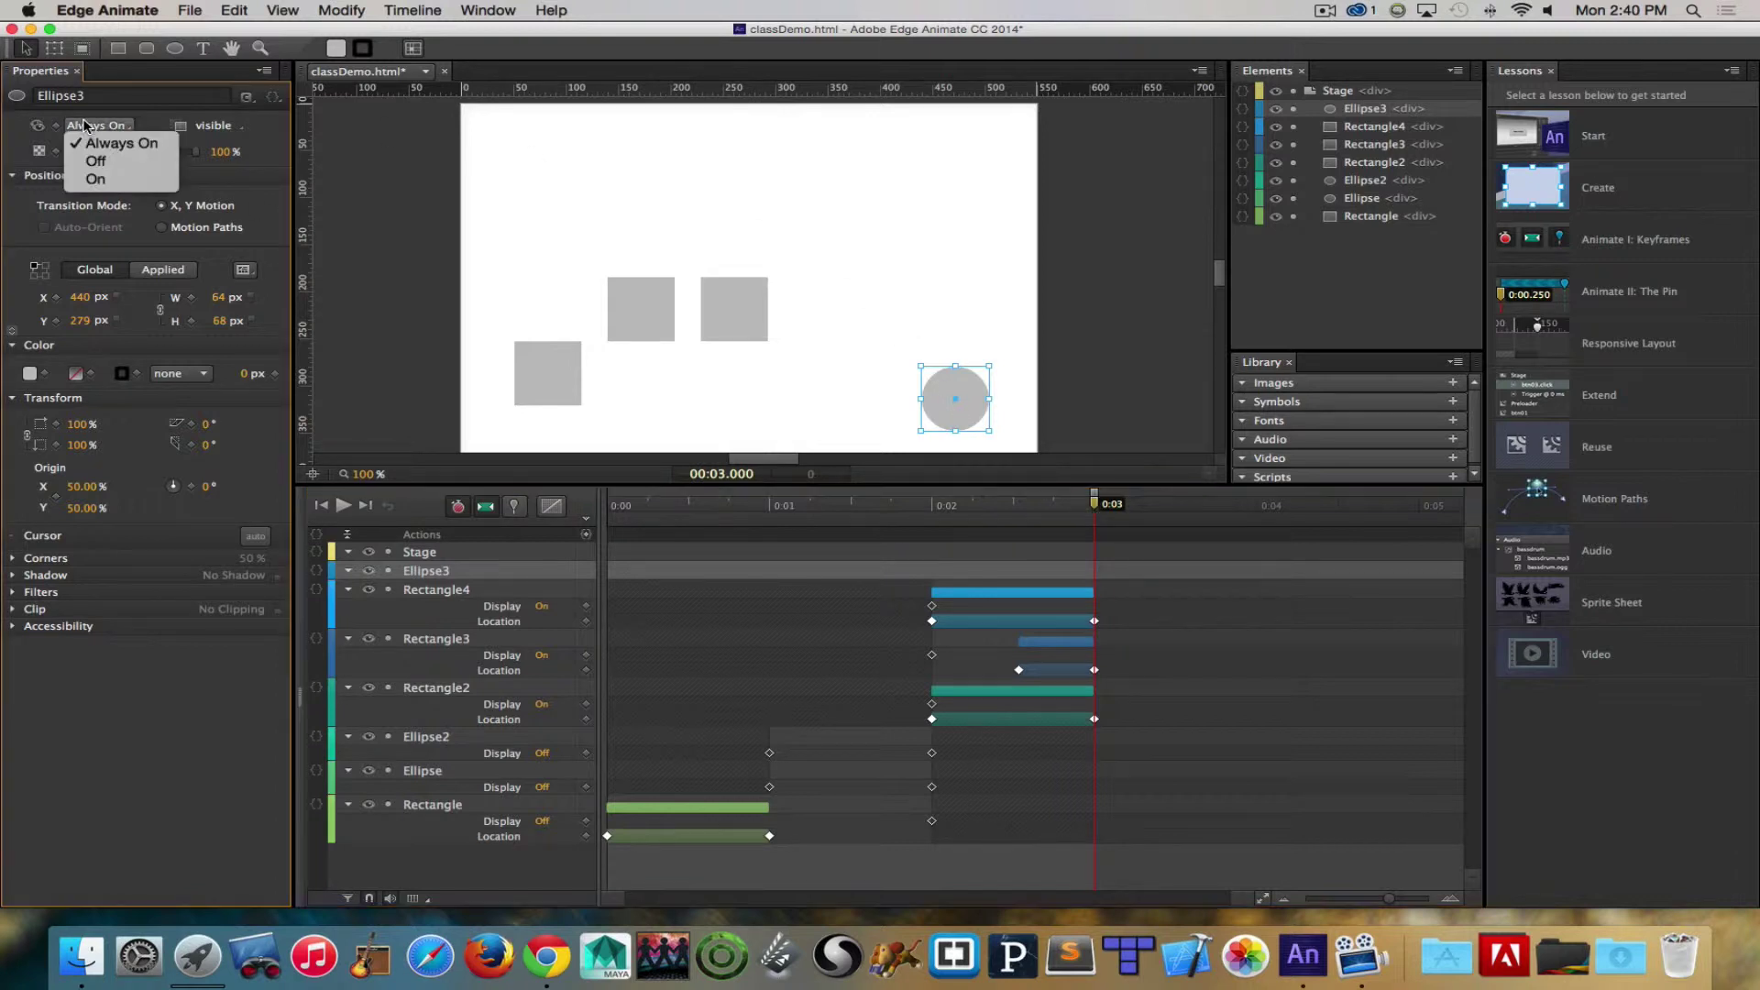
left_click(95, 179)
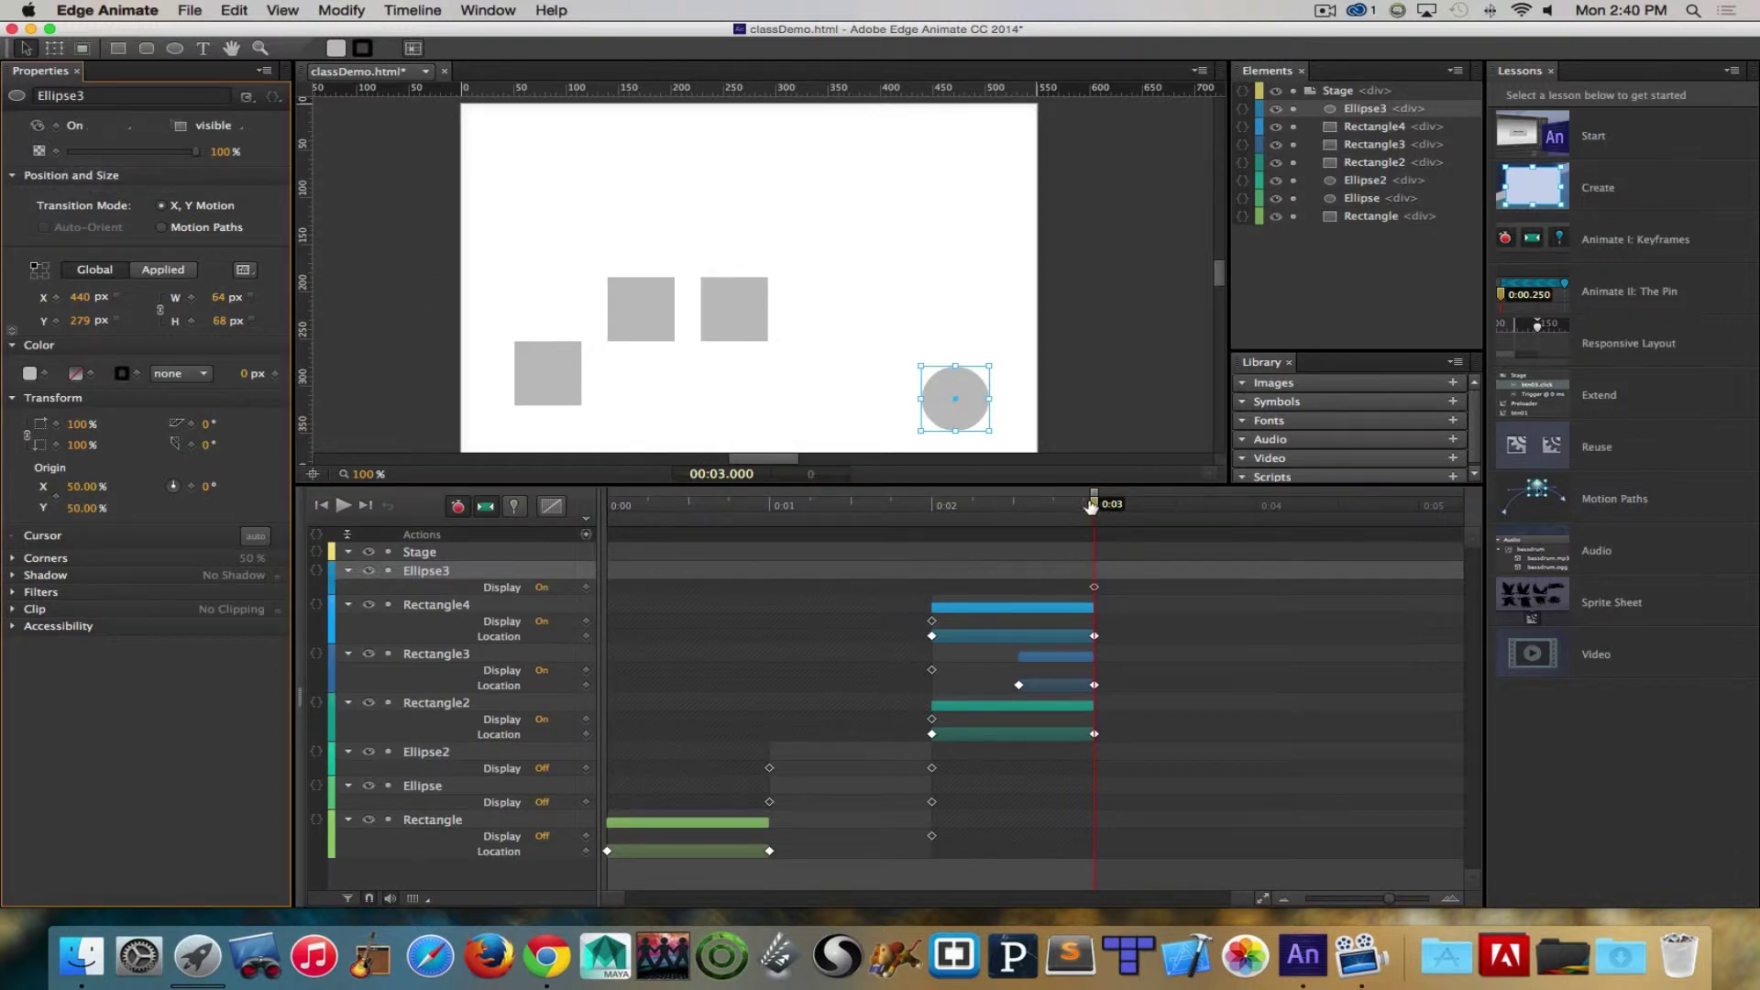
Step: Set the display of the three visible rectangles and the new circle to Off at 0:04
left_click_drag(1091, 507, 1260, 515)
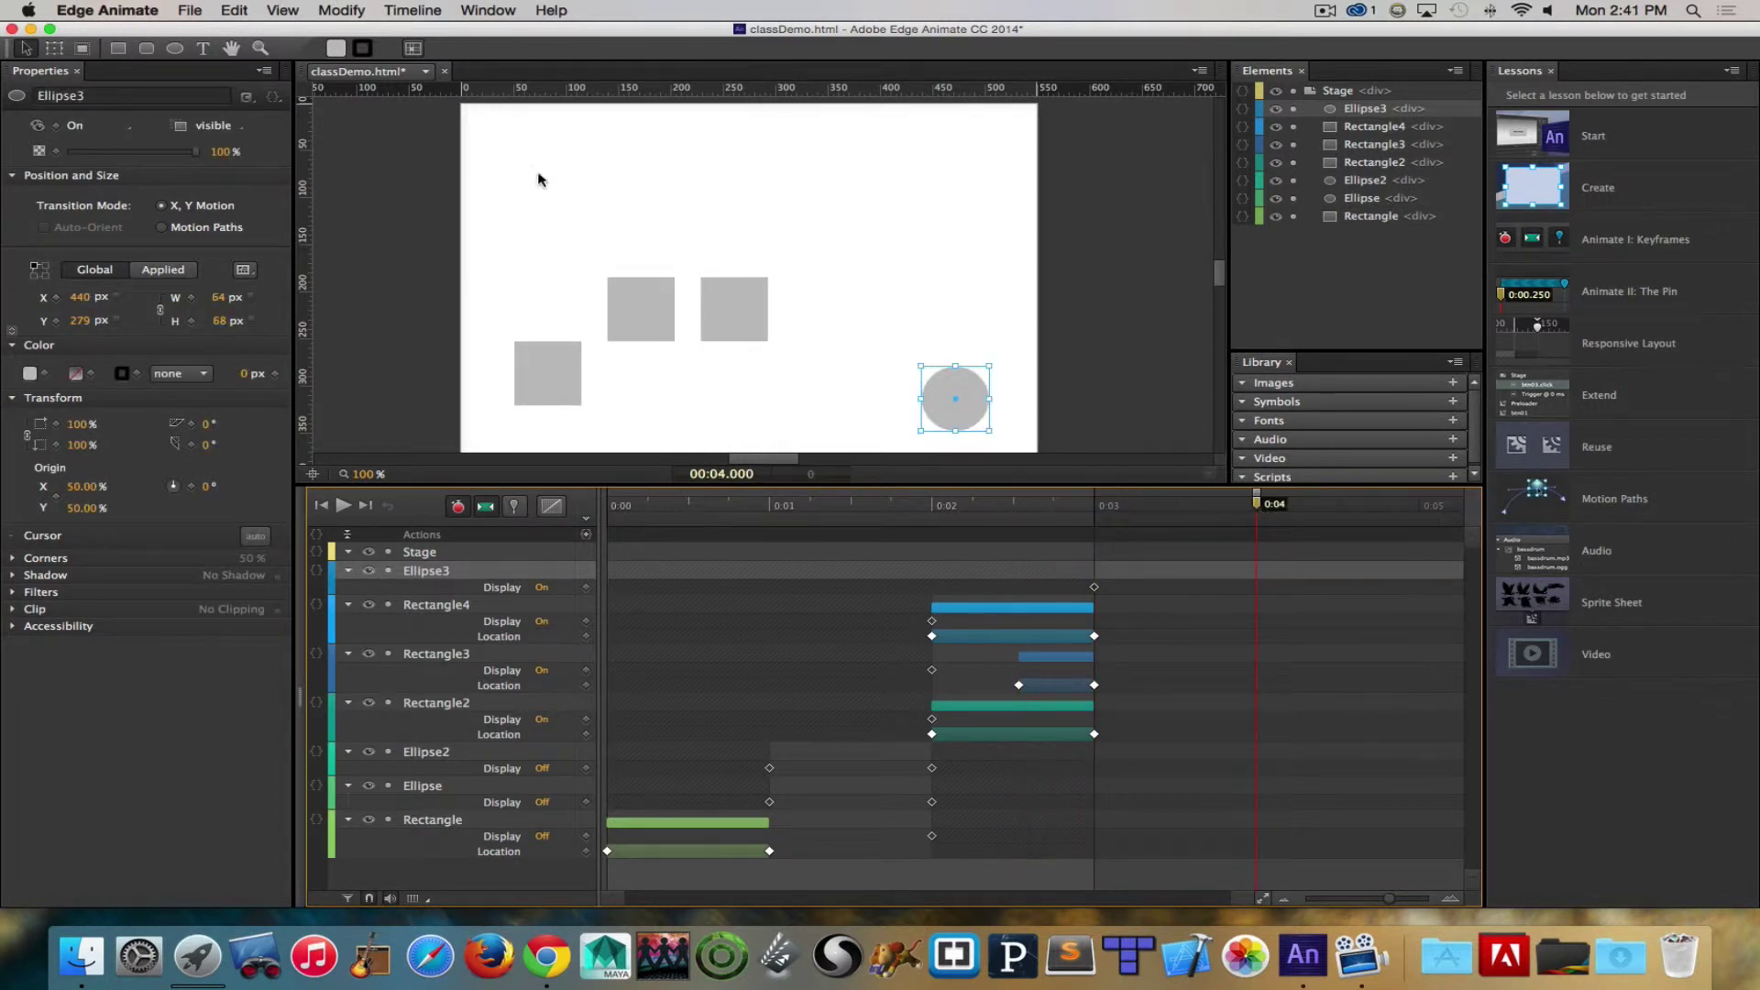
left_click_drag(520, 248, 979, 409)
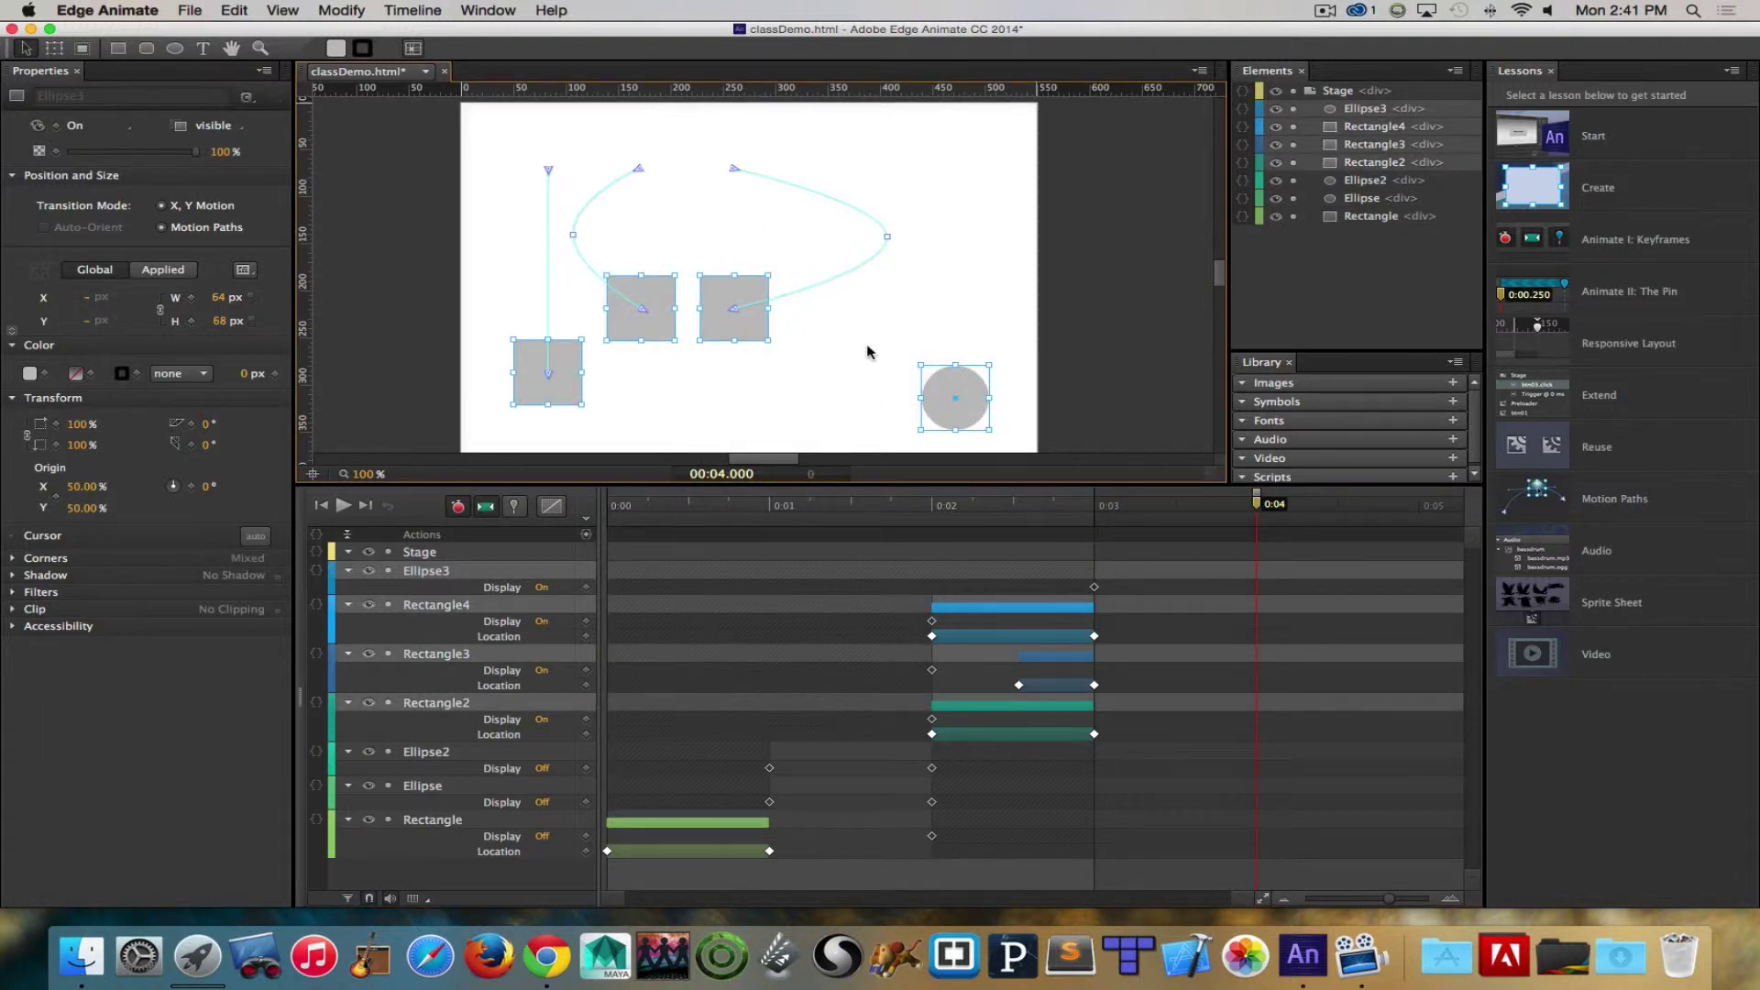
left_click(107, 128)
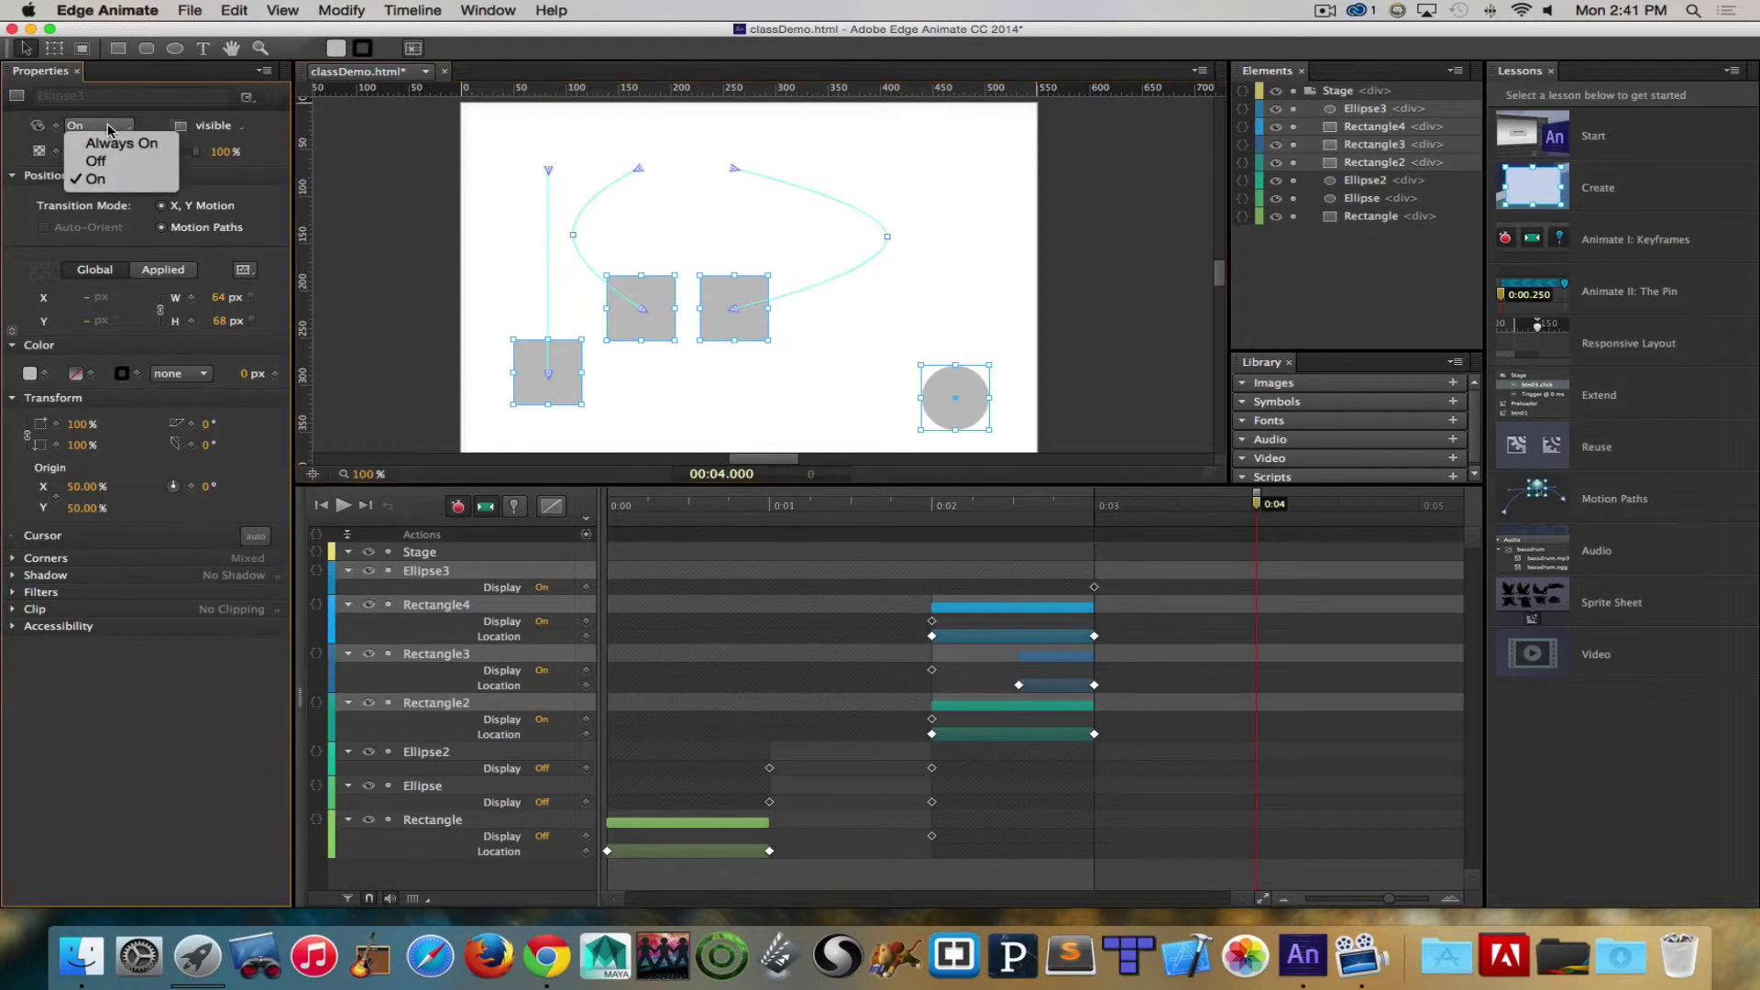
left_click(95, 160)
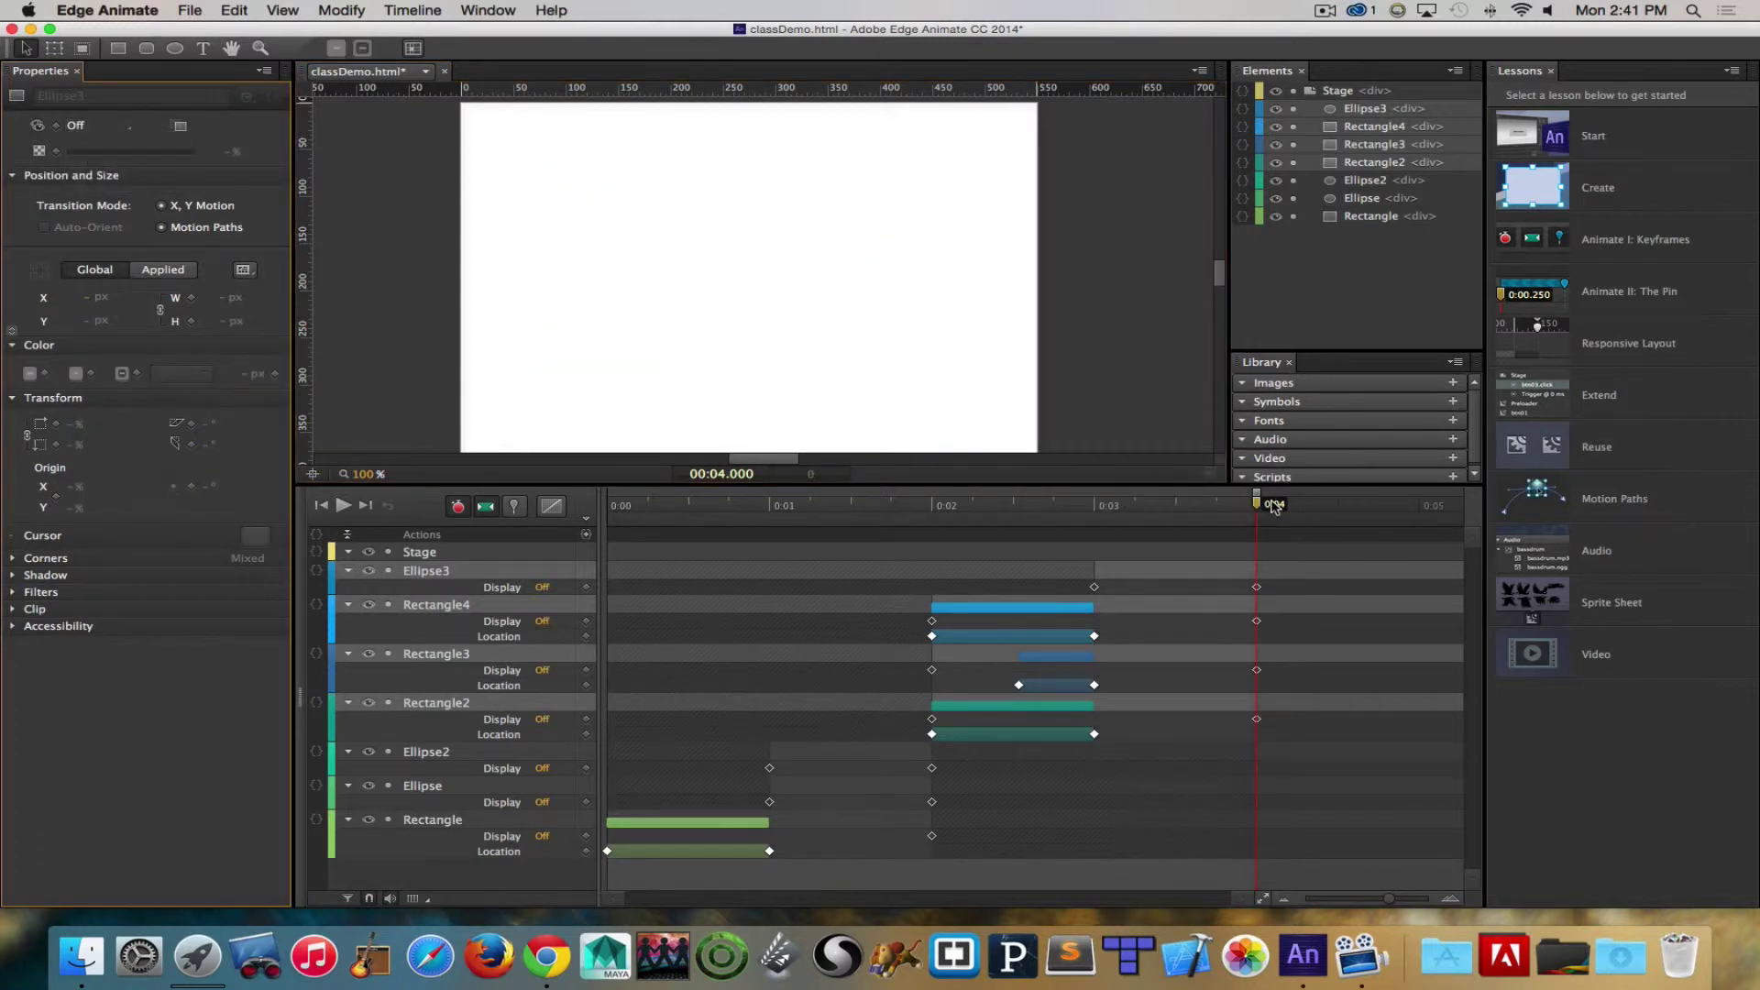
Step: Draw a square about 86 by 86 px near the stage's upper-right corner at 0:04
left_click(117, 48)
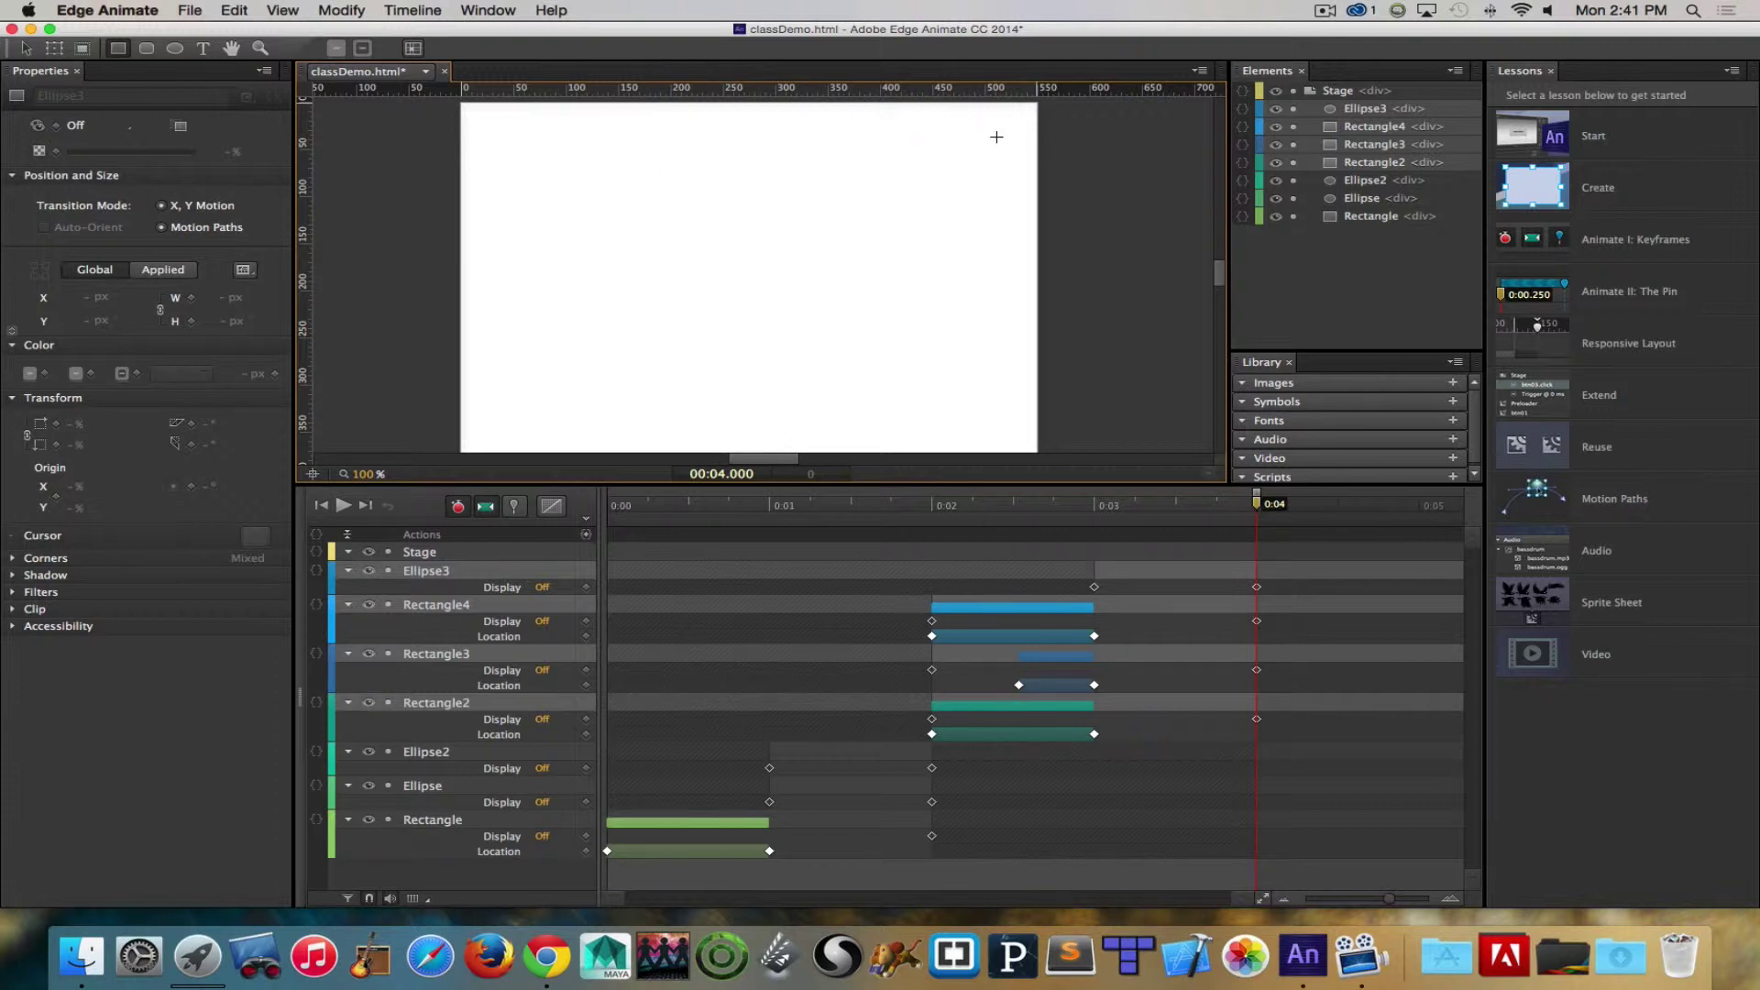
left_click_drag(997, 136, 858, 213)
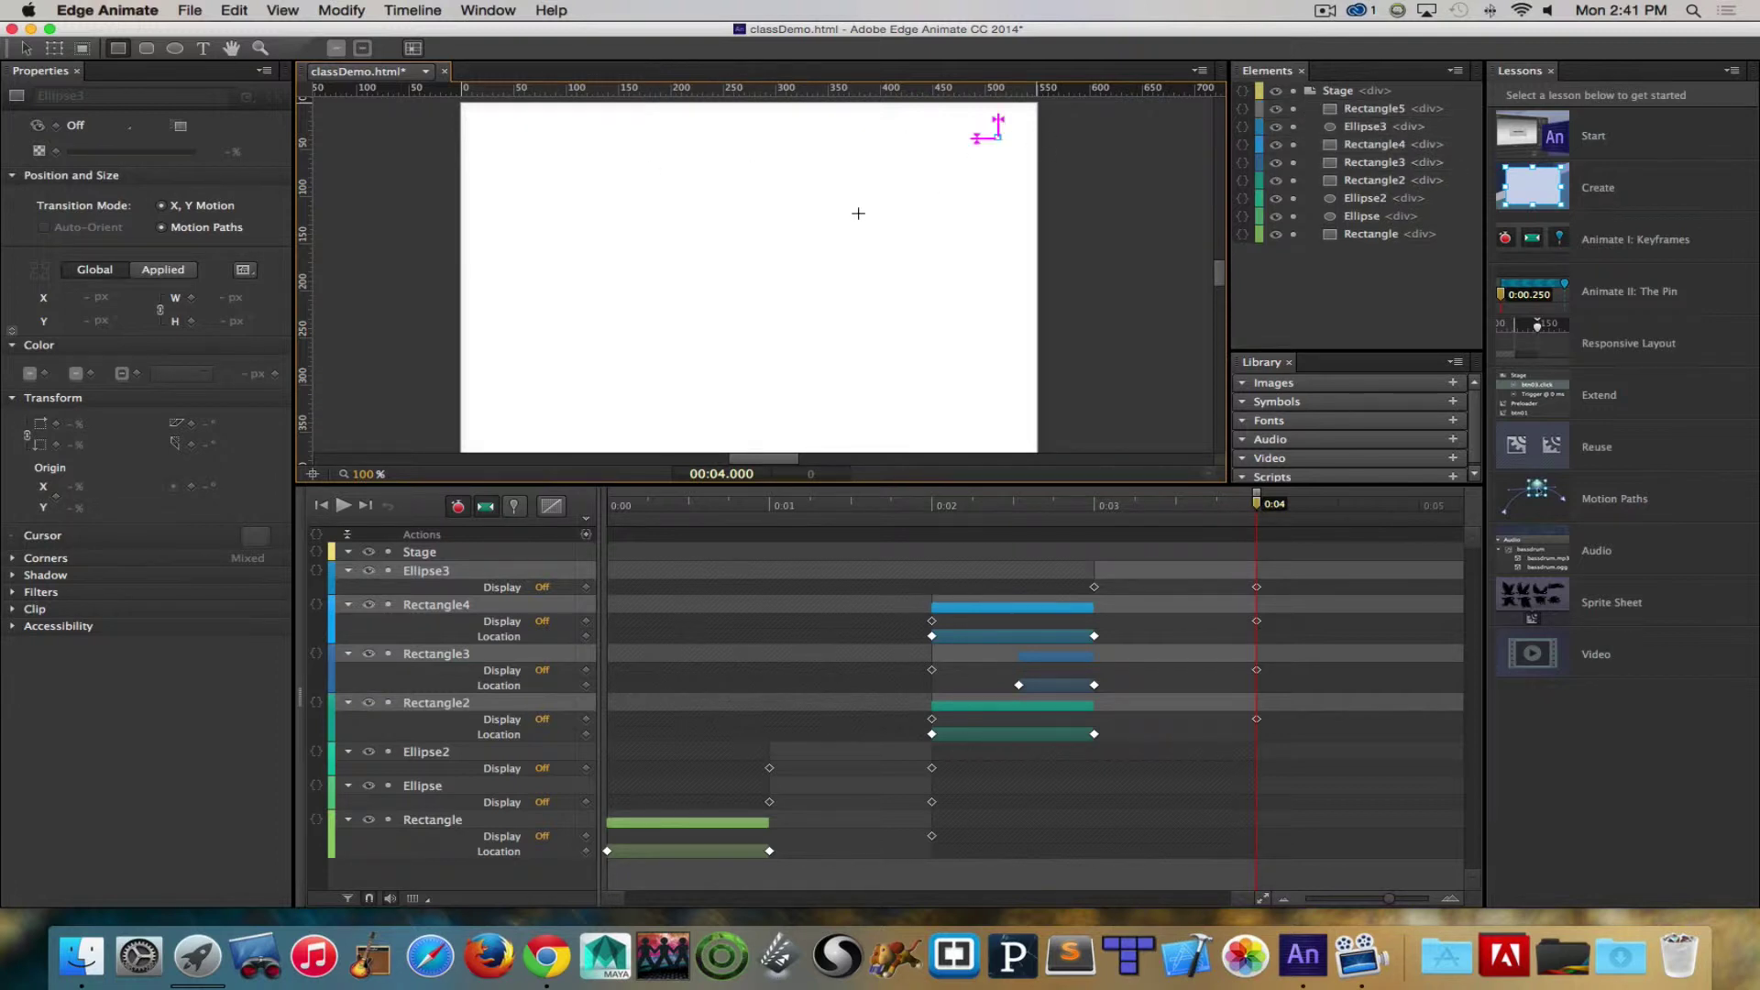
left_click_drag(859, 213, 907, 218)
key("v")
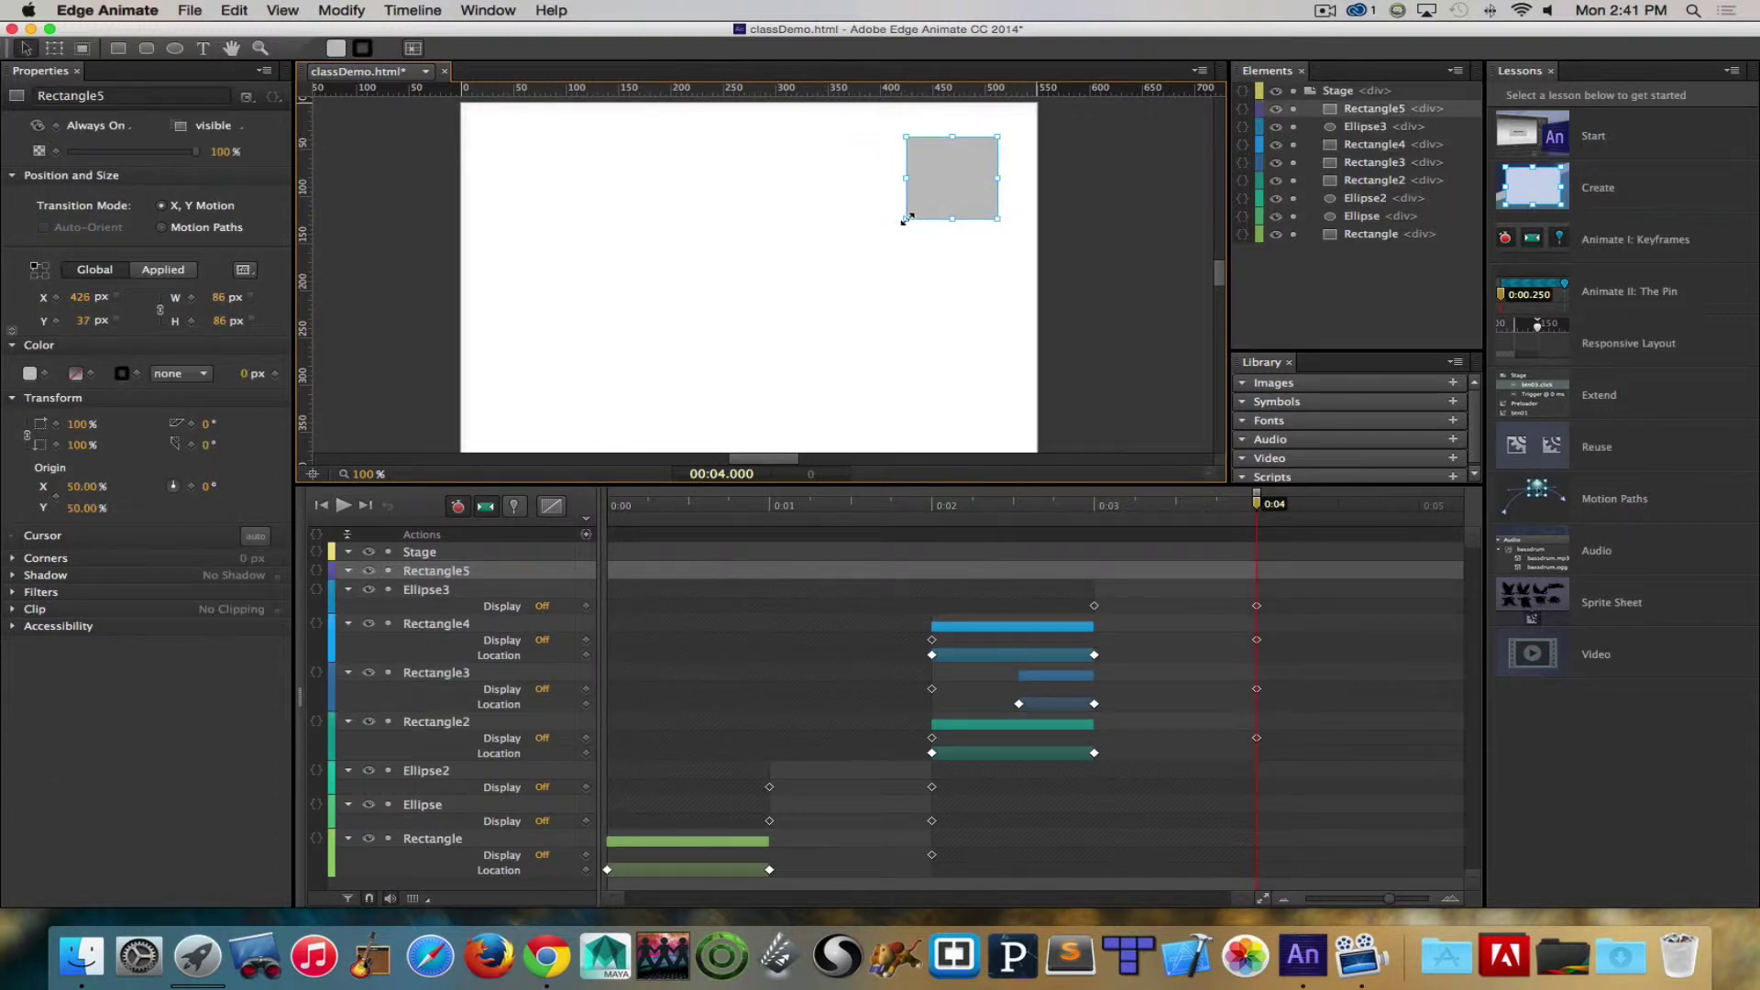
Step: Animate the new square with Motion Paths, from its location at 0:04 to about X 41, Y 251 px at 0:05
left_click(179, 228)
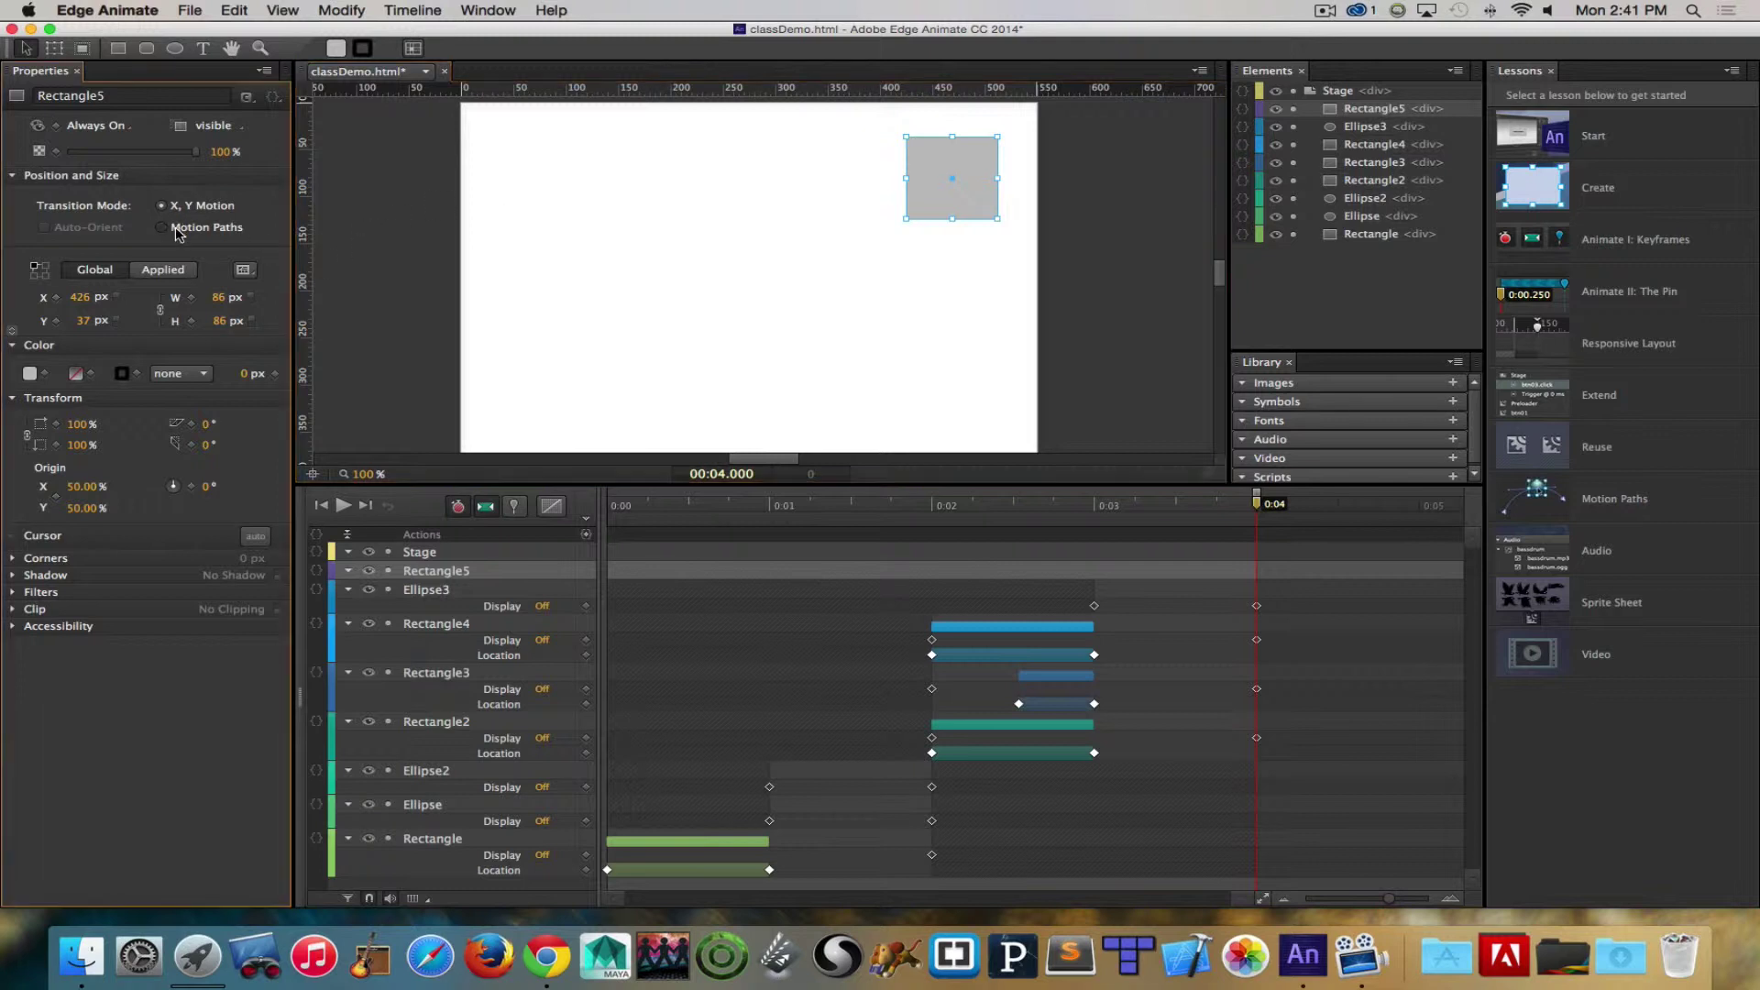
left_click(57, 310)
left_click_drag(1266, 511, 1421, 519)
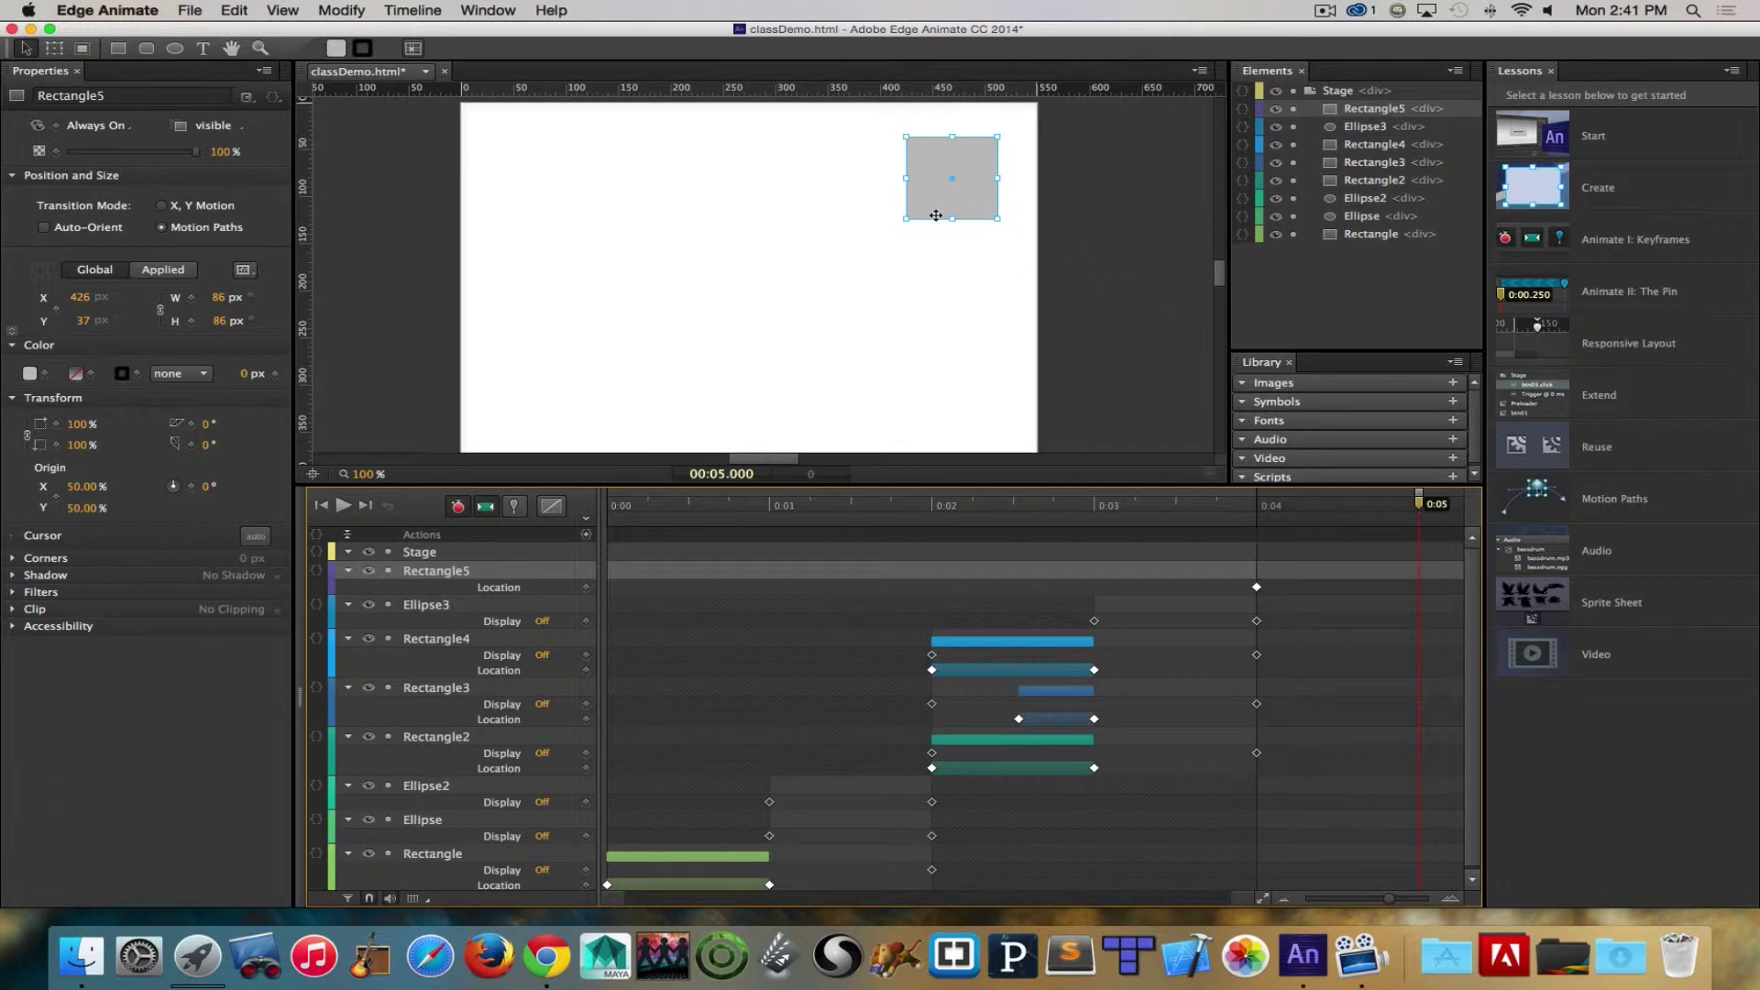
left_click_drag(936, 205, 533, 408)
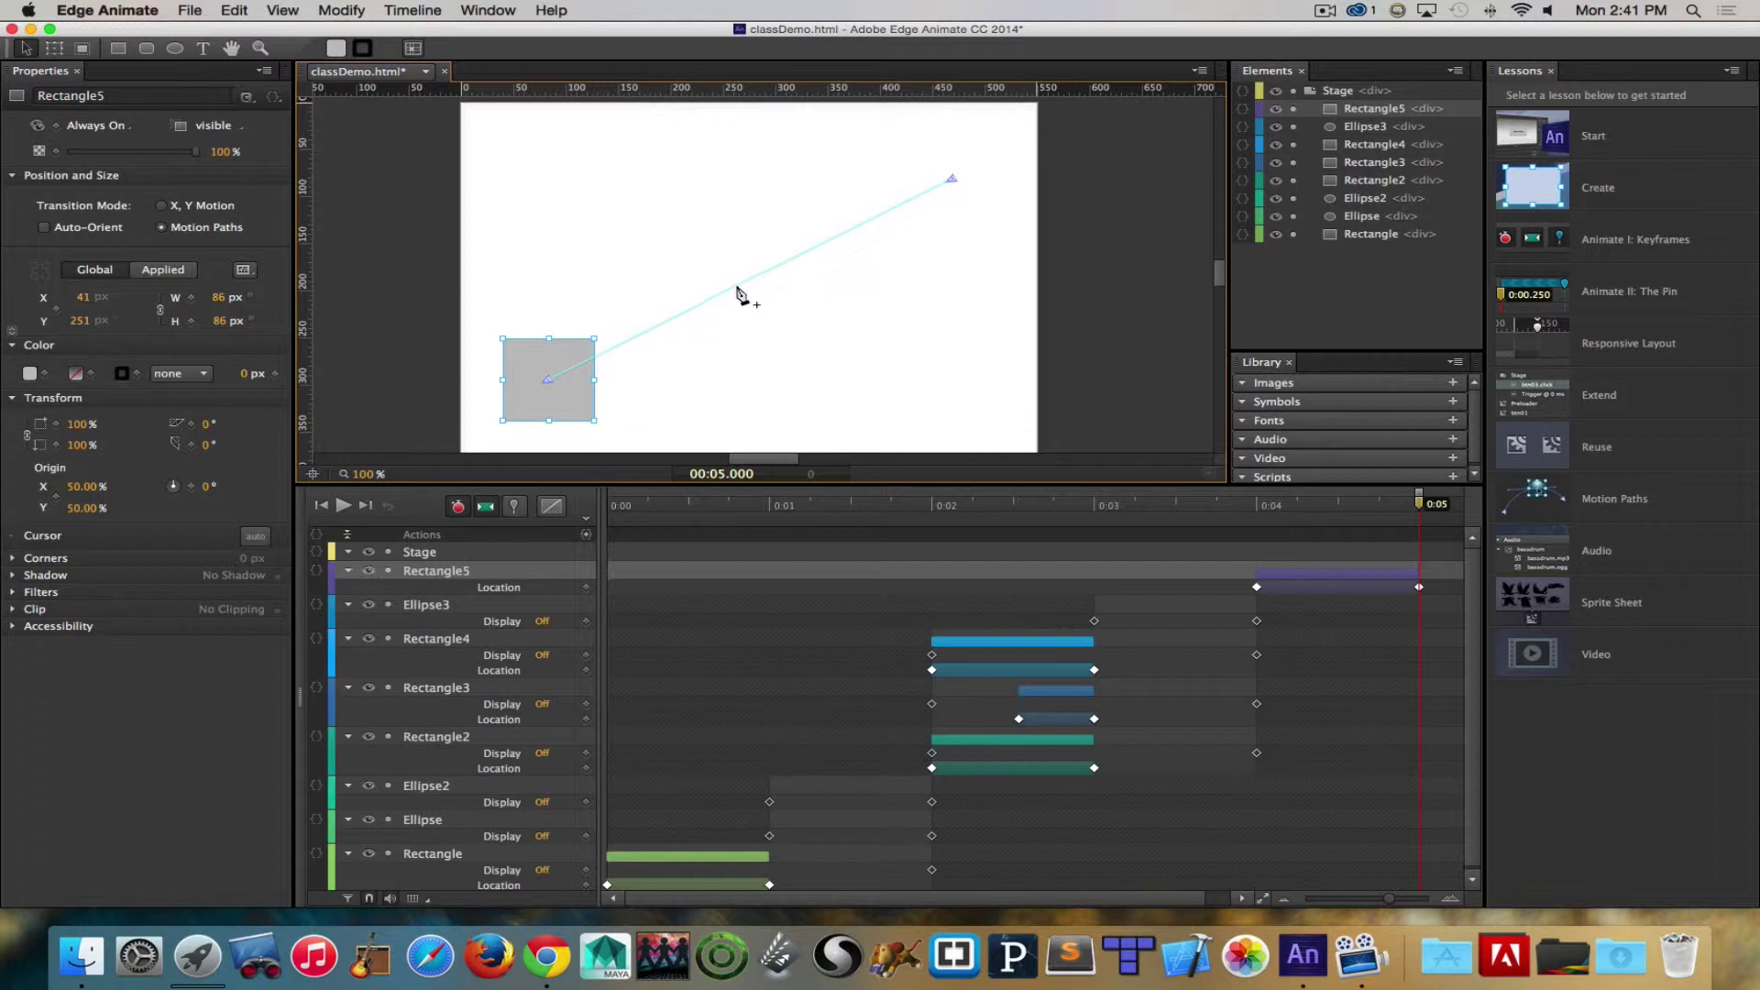
Step: Add three anchors to the square's motion path, bending it into a winding S-shaped curve
left_click_drag(739, 288, 722, 196)
left_click_drag(708, 197, 871, 313)
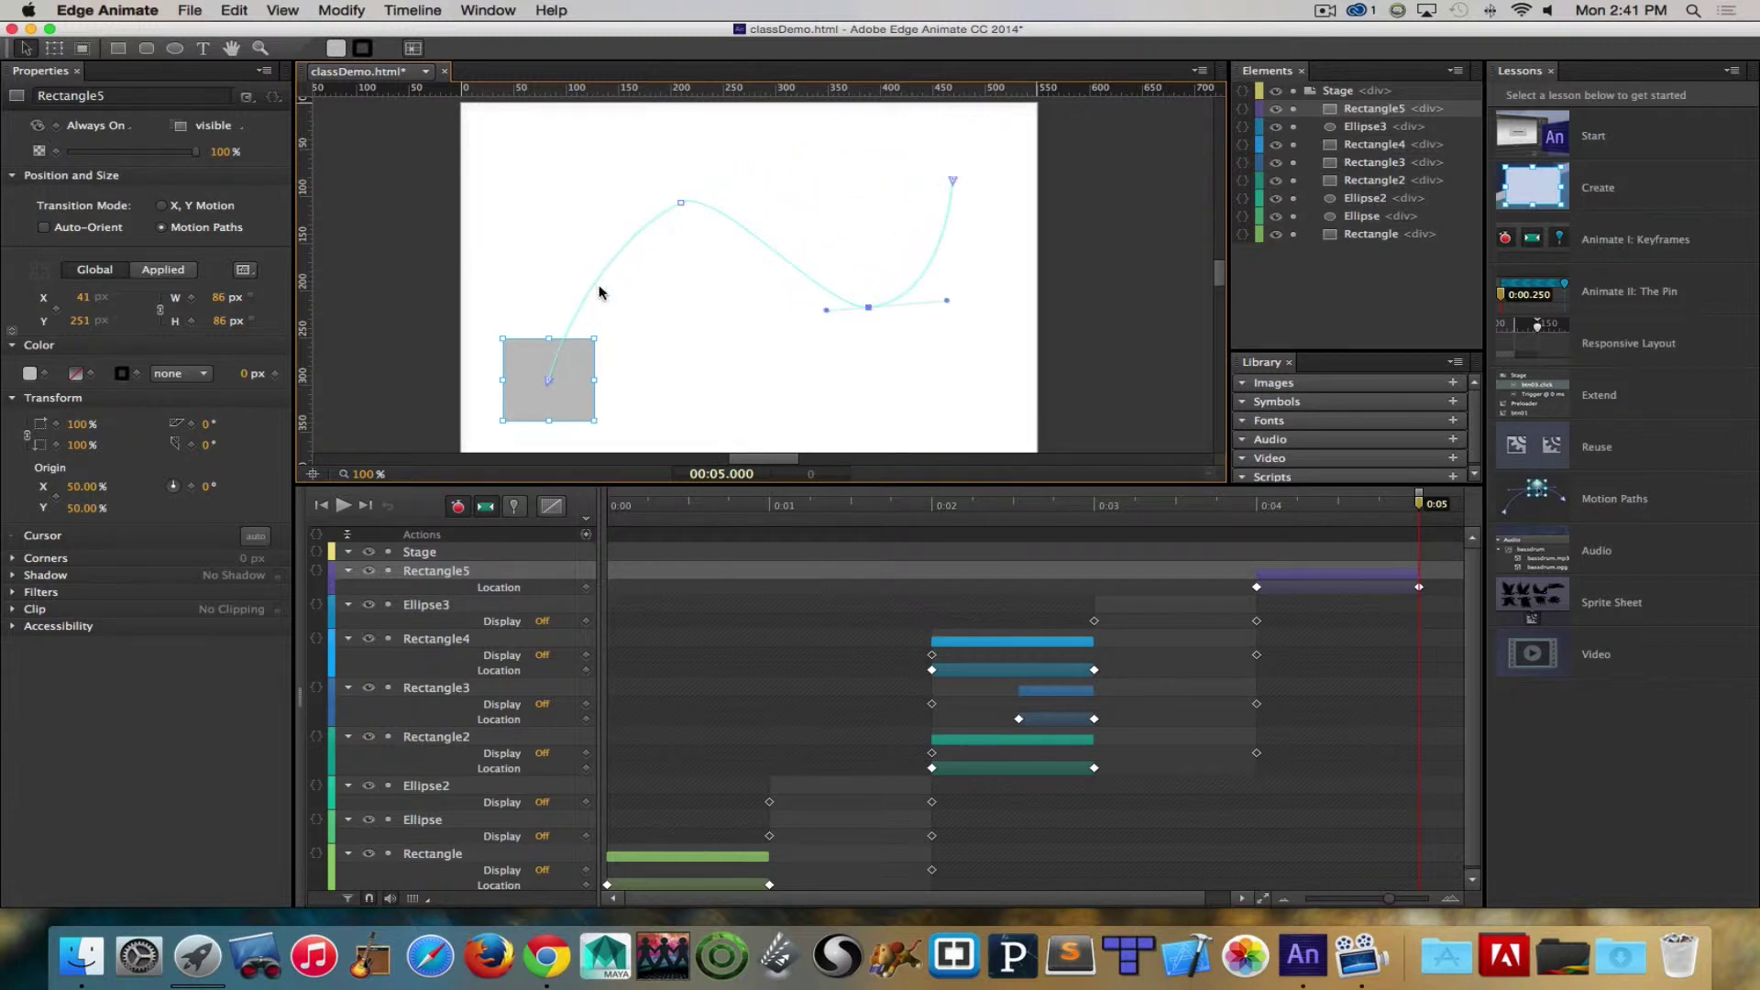
left_click_drag(596, 284, 692, 361)
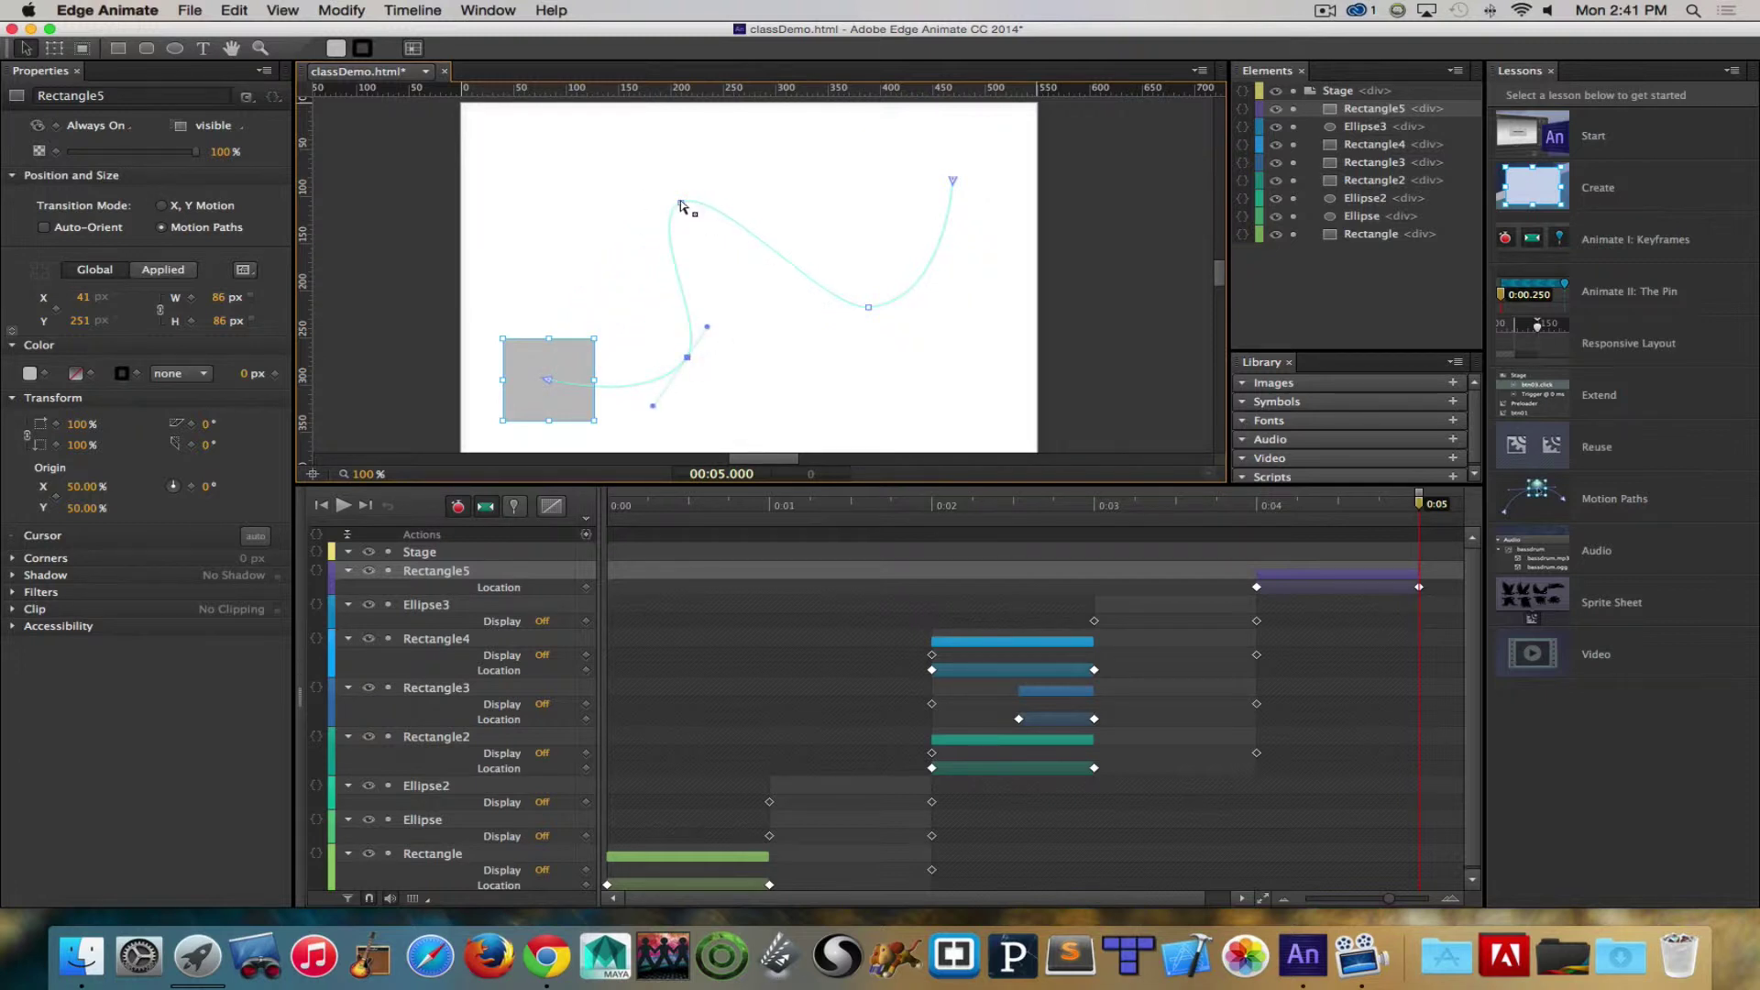
Step: Lengthen the curve handles of the path's right and lower-left anchors, and turn on Auto-Orient for the square
left_click_drag(680, 203, 719, 181)
left_click_drag(871, 307, 952, 303)
left_click_drag(826, 311, 762, 321)
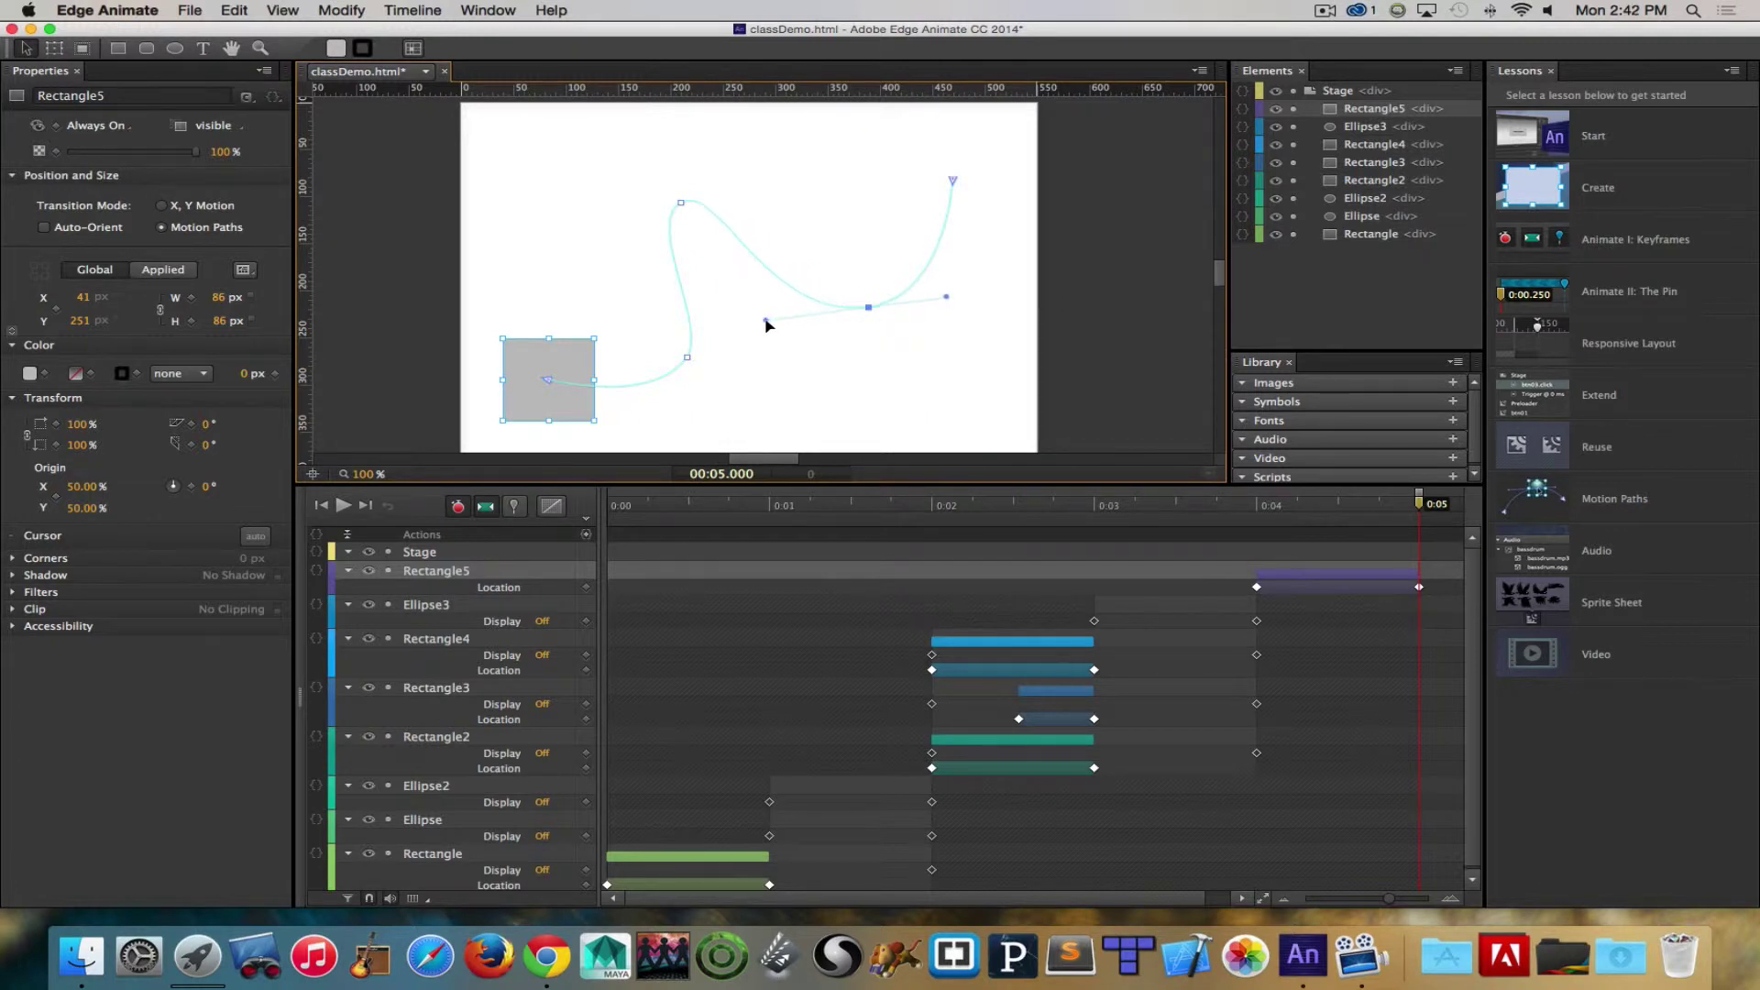
left_click(687, 359)
left_click_drag(706, 330, 740, 297)
left_click(46, 228)
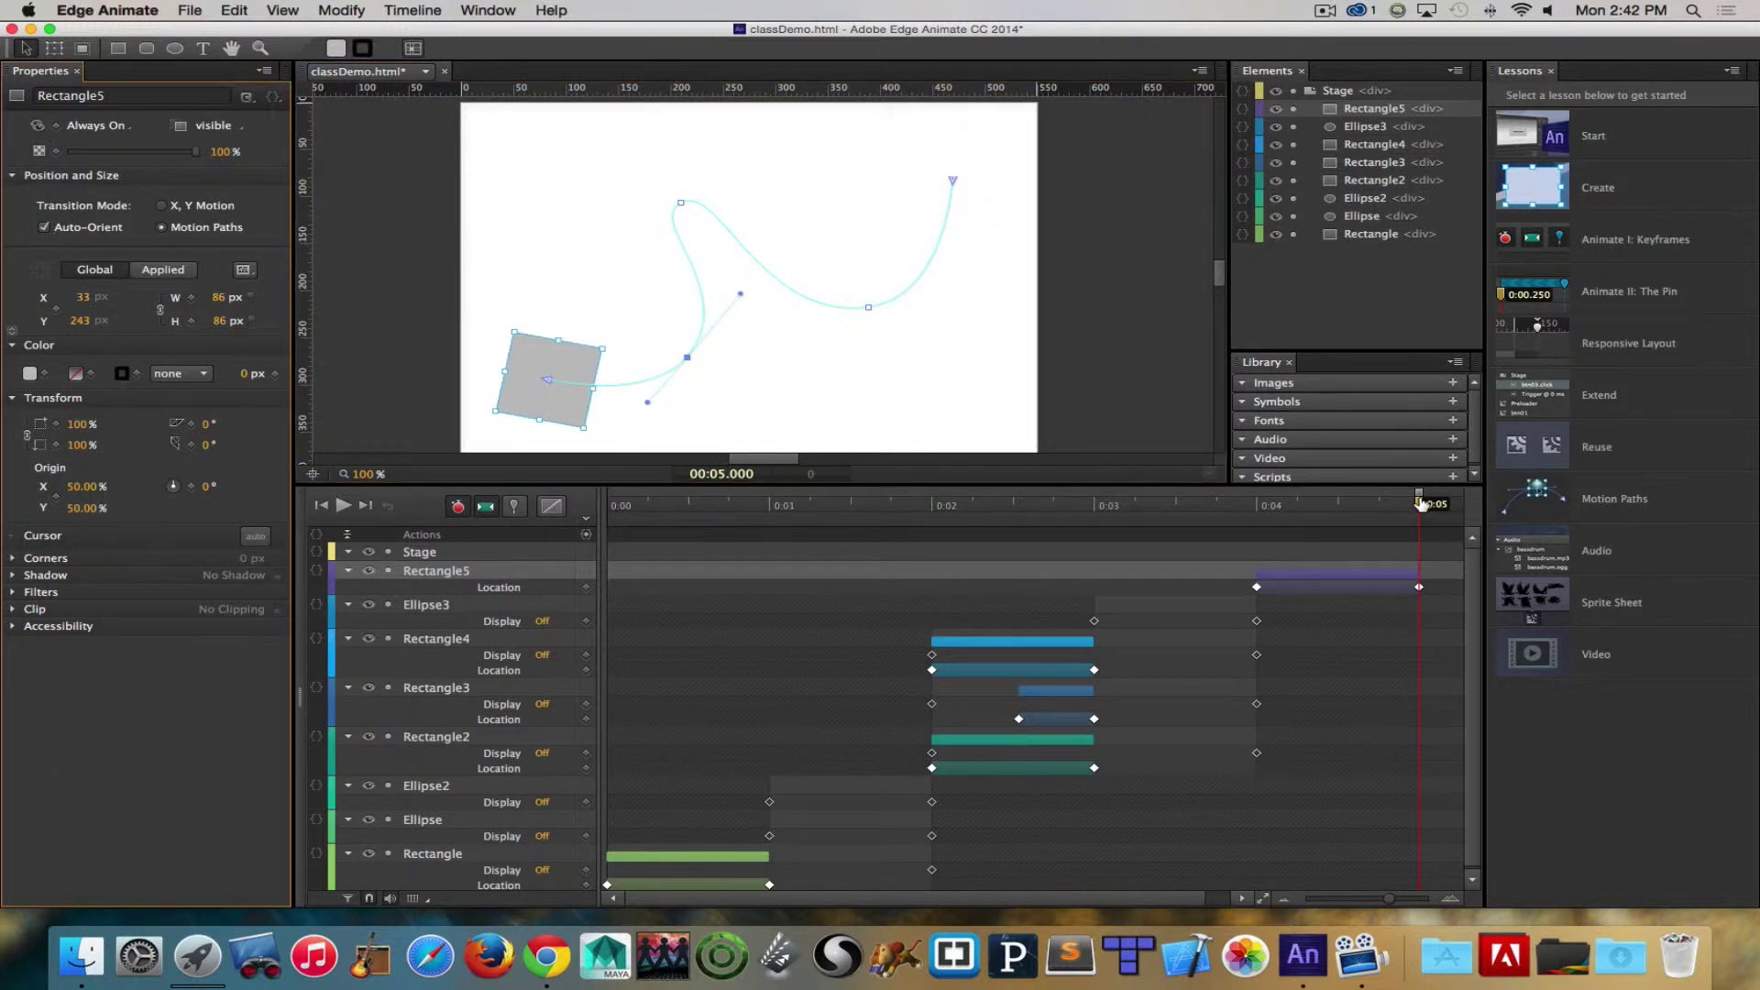
Step: Check the square's visibility before its motion starts, and set its display to On at 0:04
left_click_drag(1420, 503, 1094, 514)
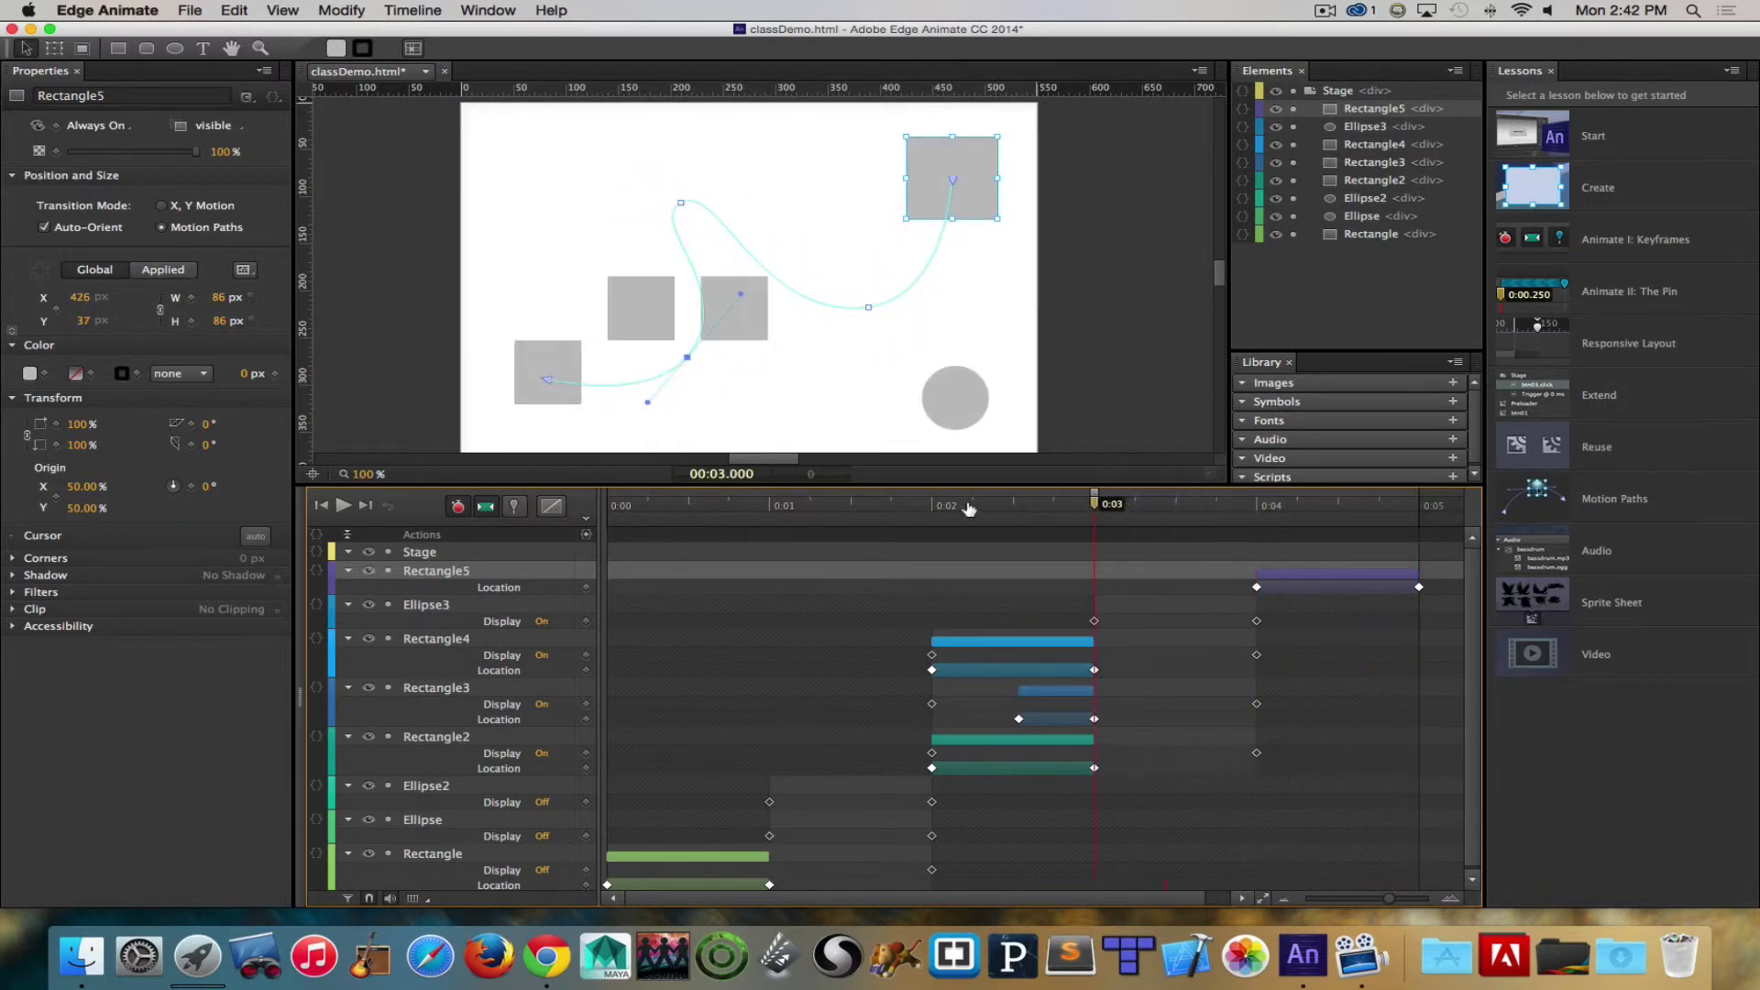
left_click_drag(970, 508, 1263, 523)
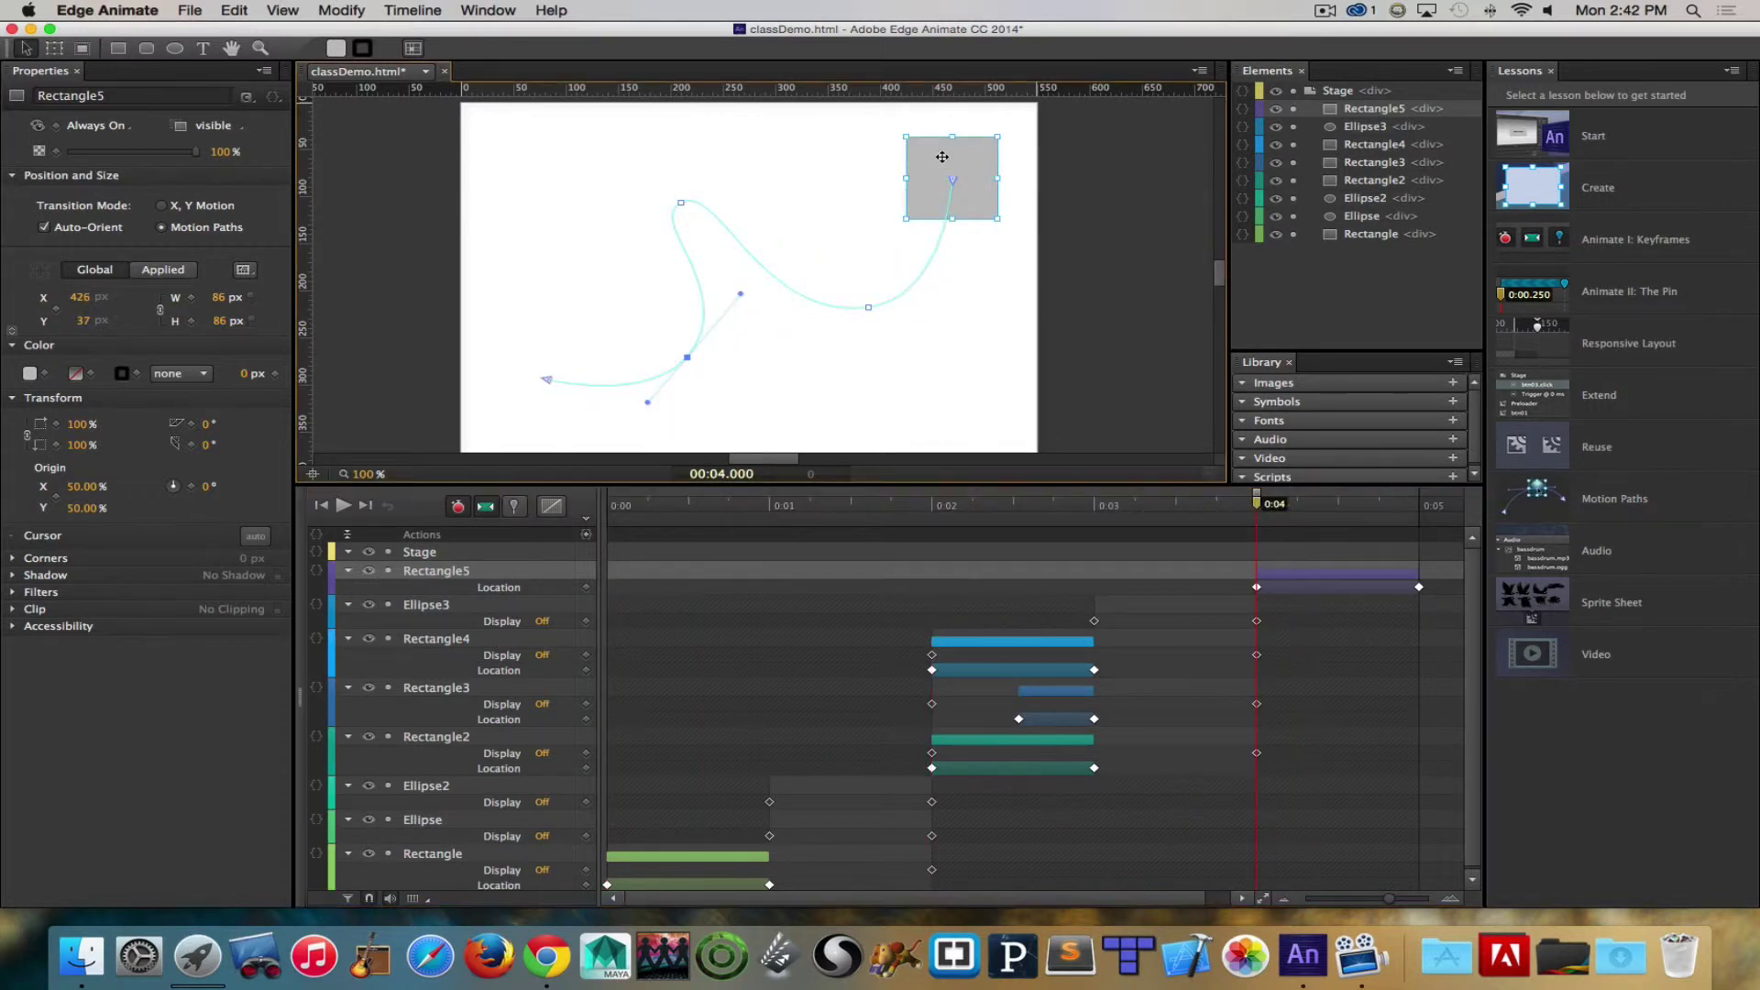
left_click(120, 129)
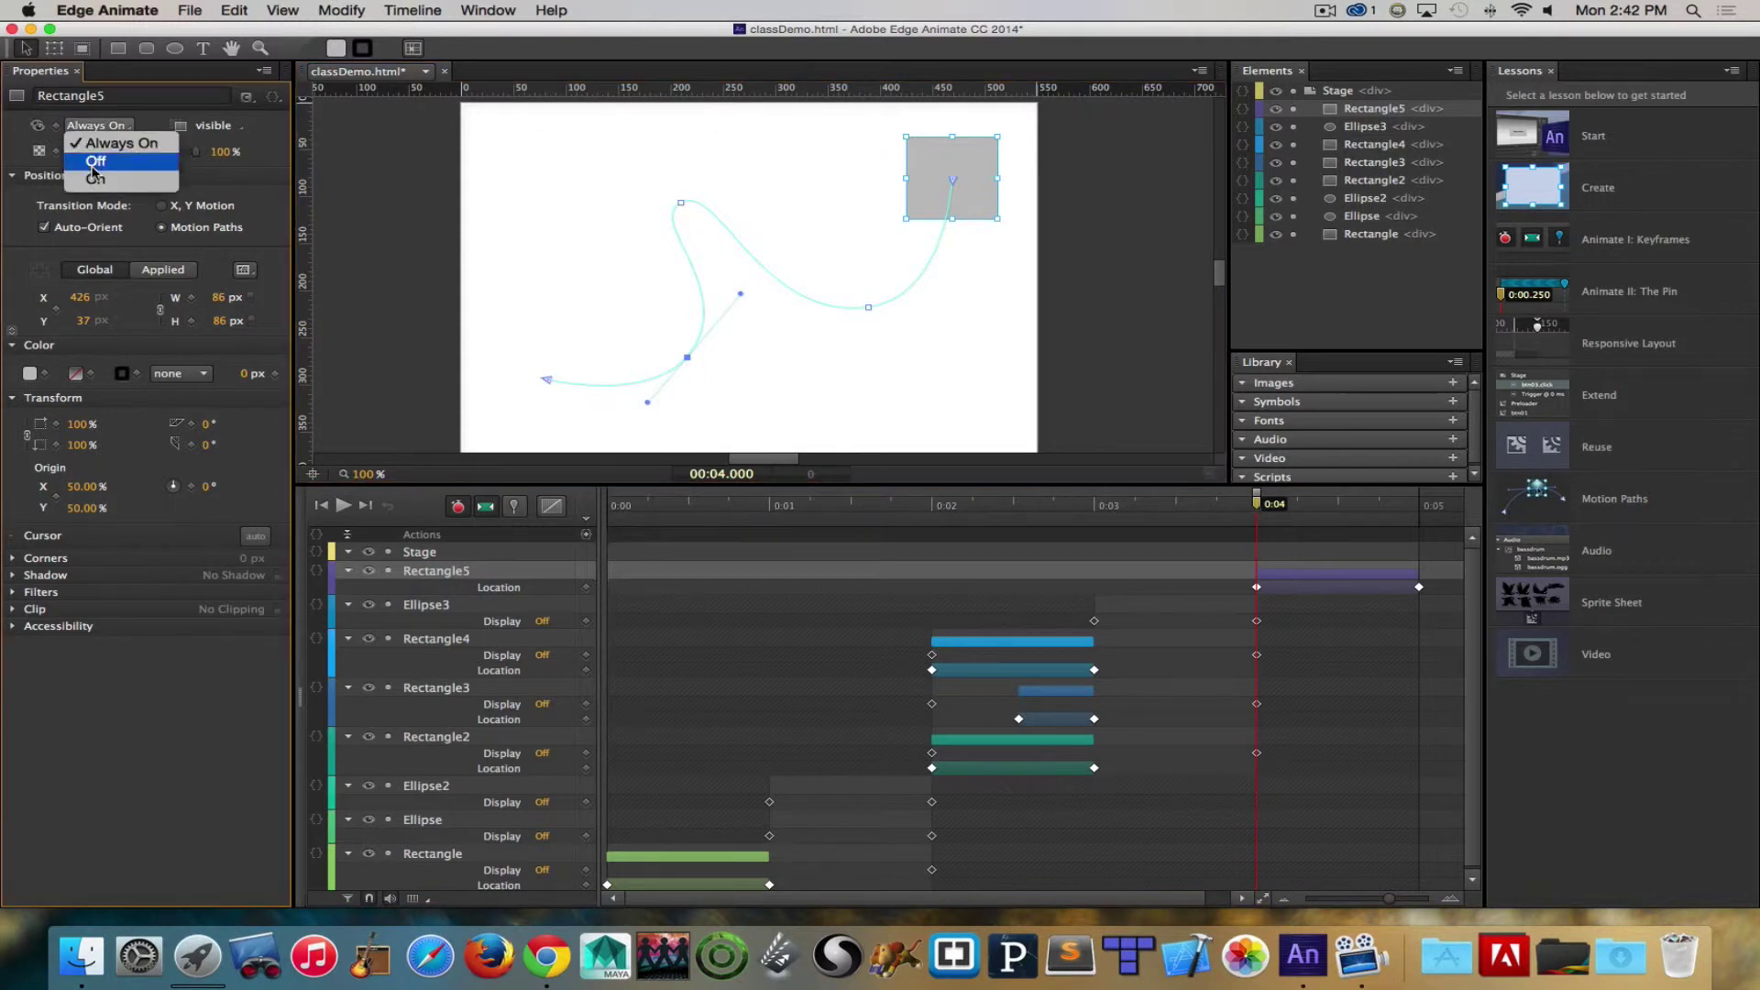
left_click(95, 170)
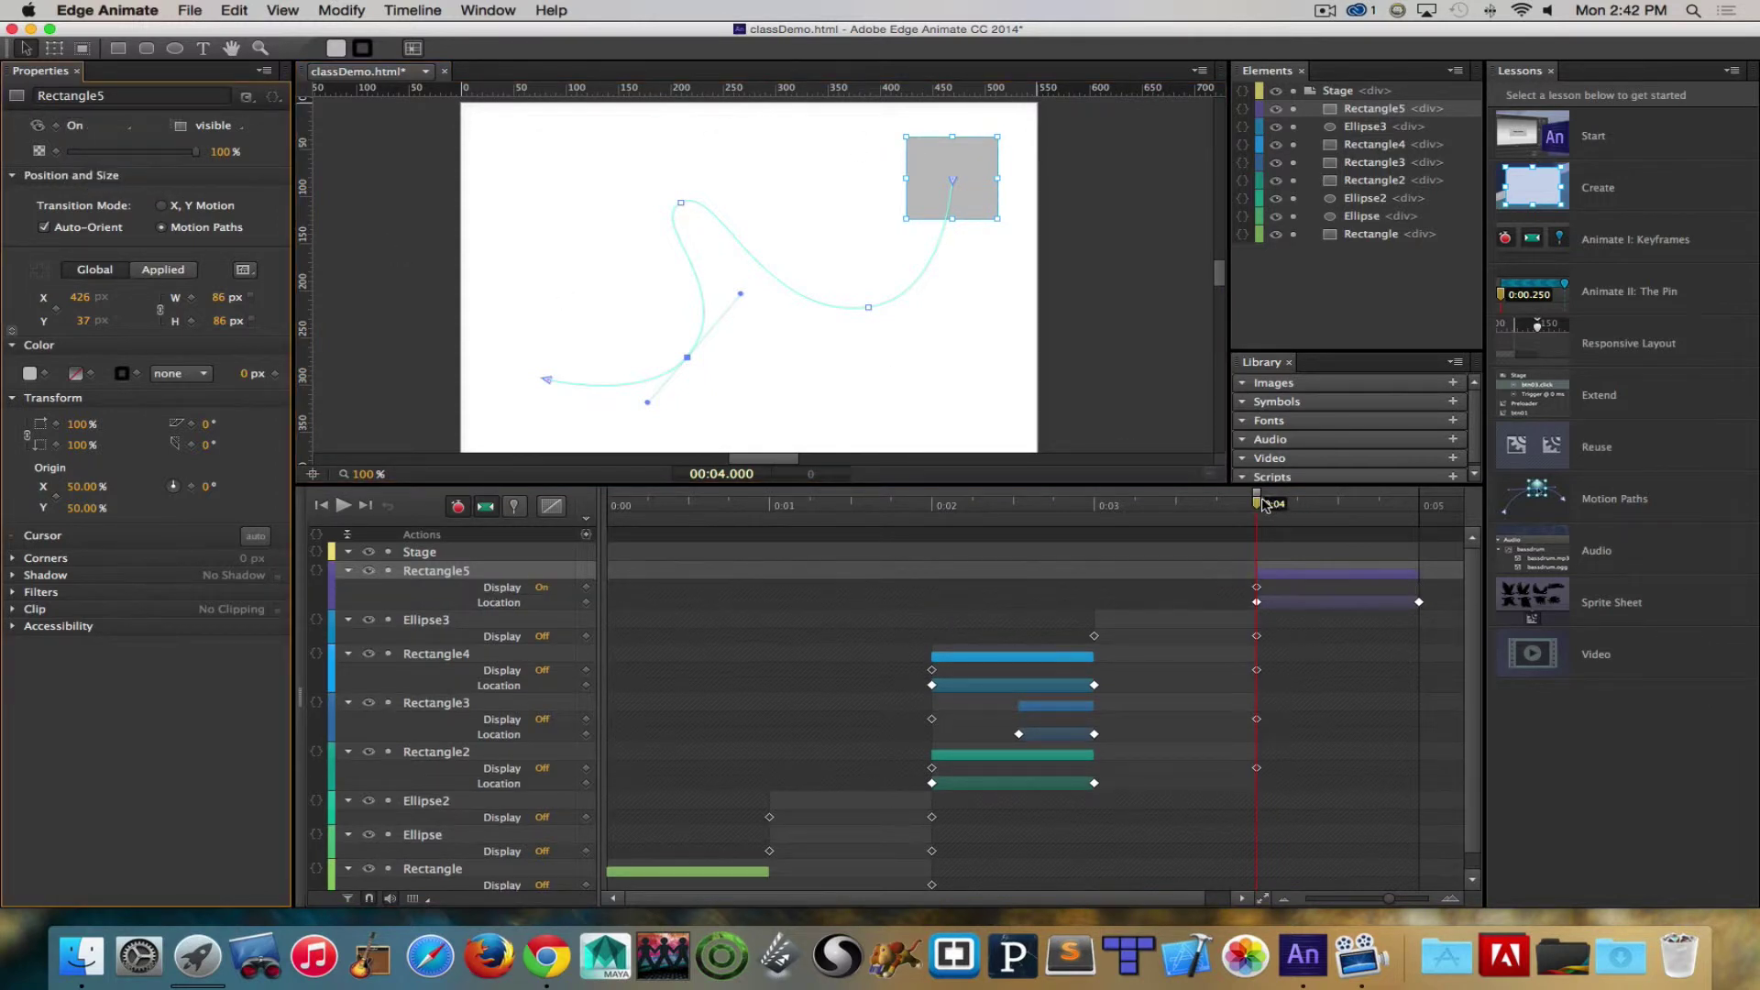
Step: At 0:05, draw an ellipse about 70 by 71 px near the stage's lower-right corner and set its display to On
left_click_drag(1258, 502, 1416, 518)
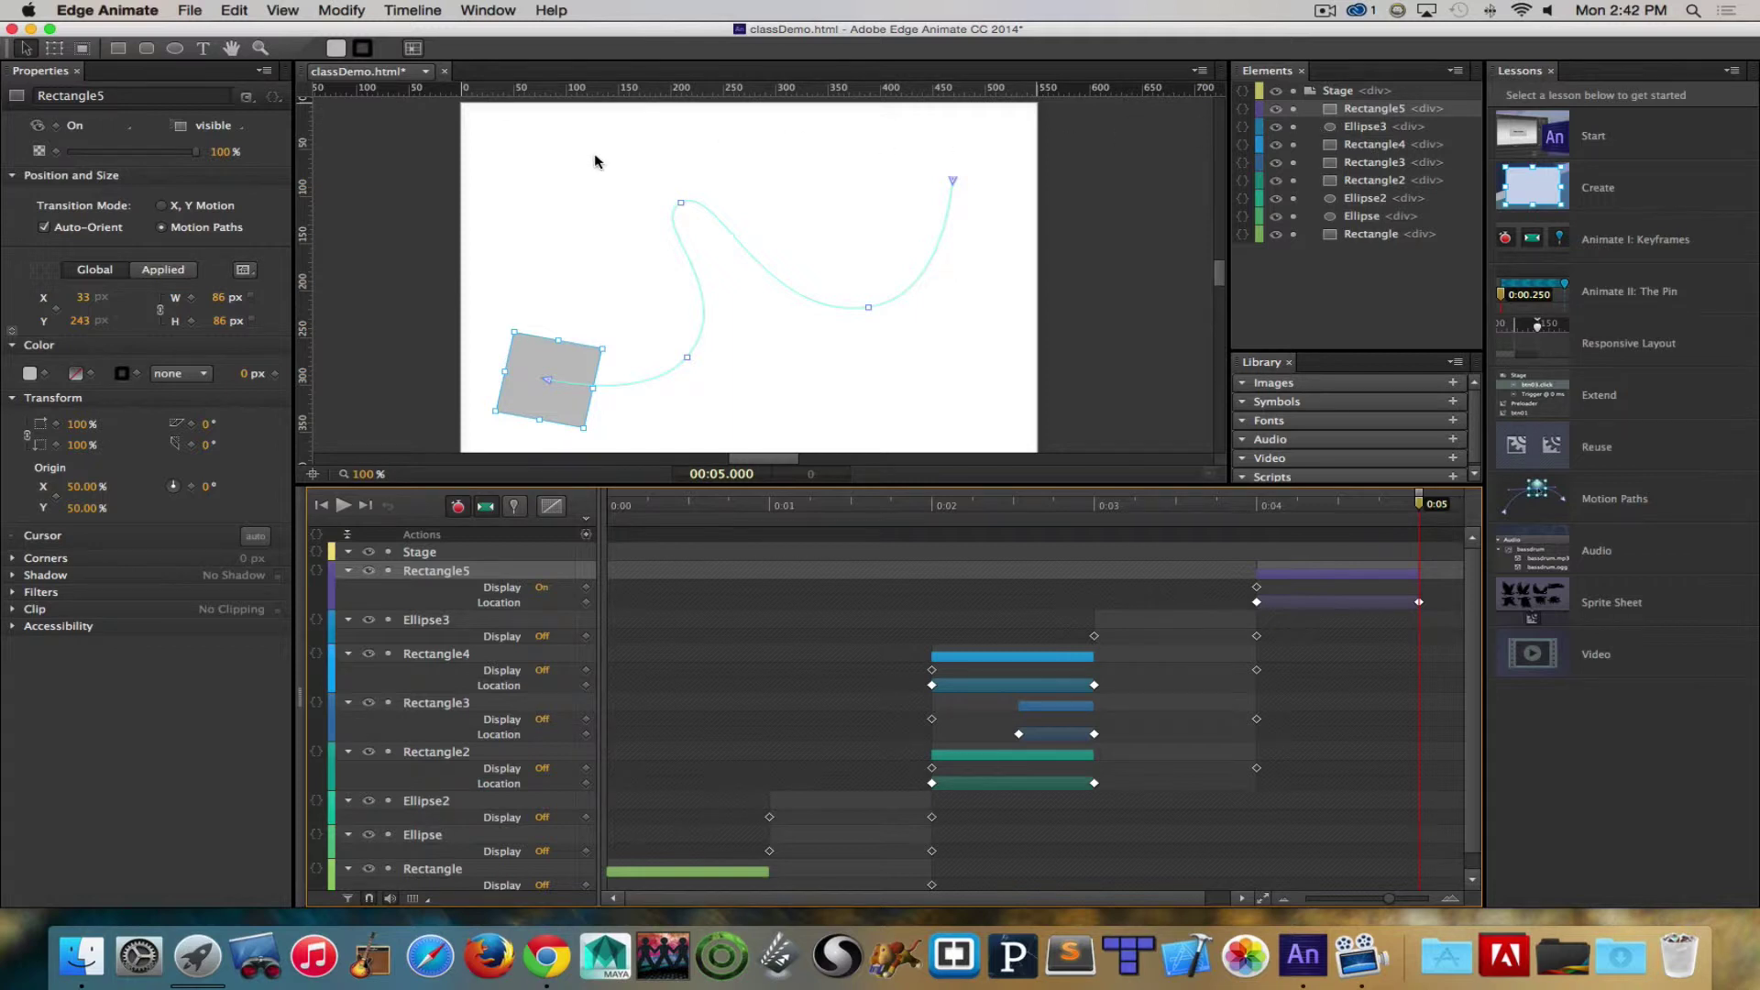
scroll(610, 178, "right", 1)
left_click(179, 45)
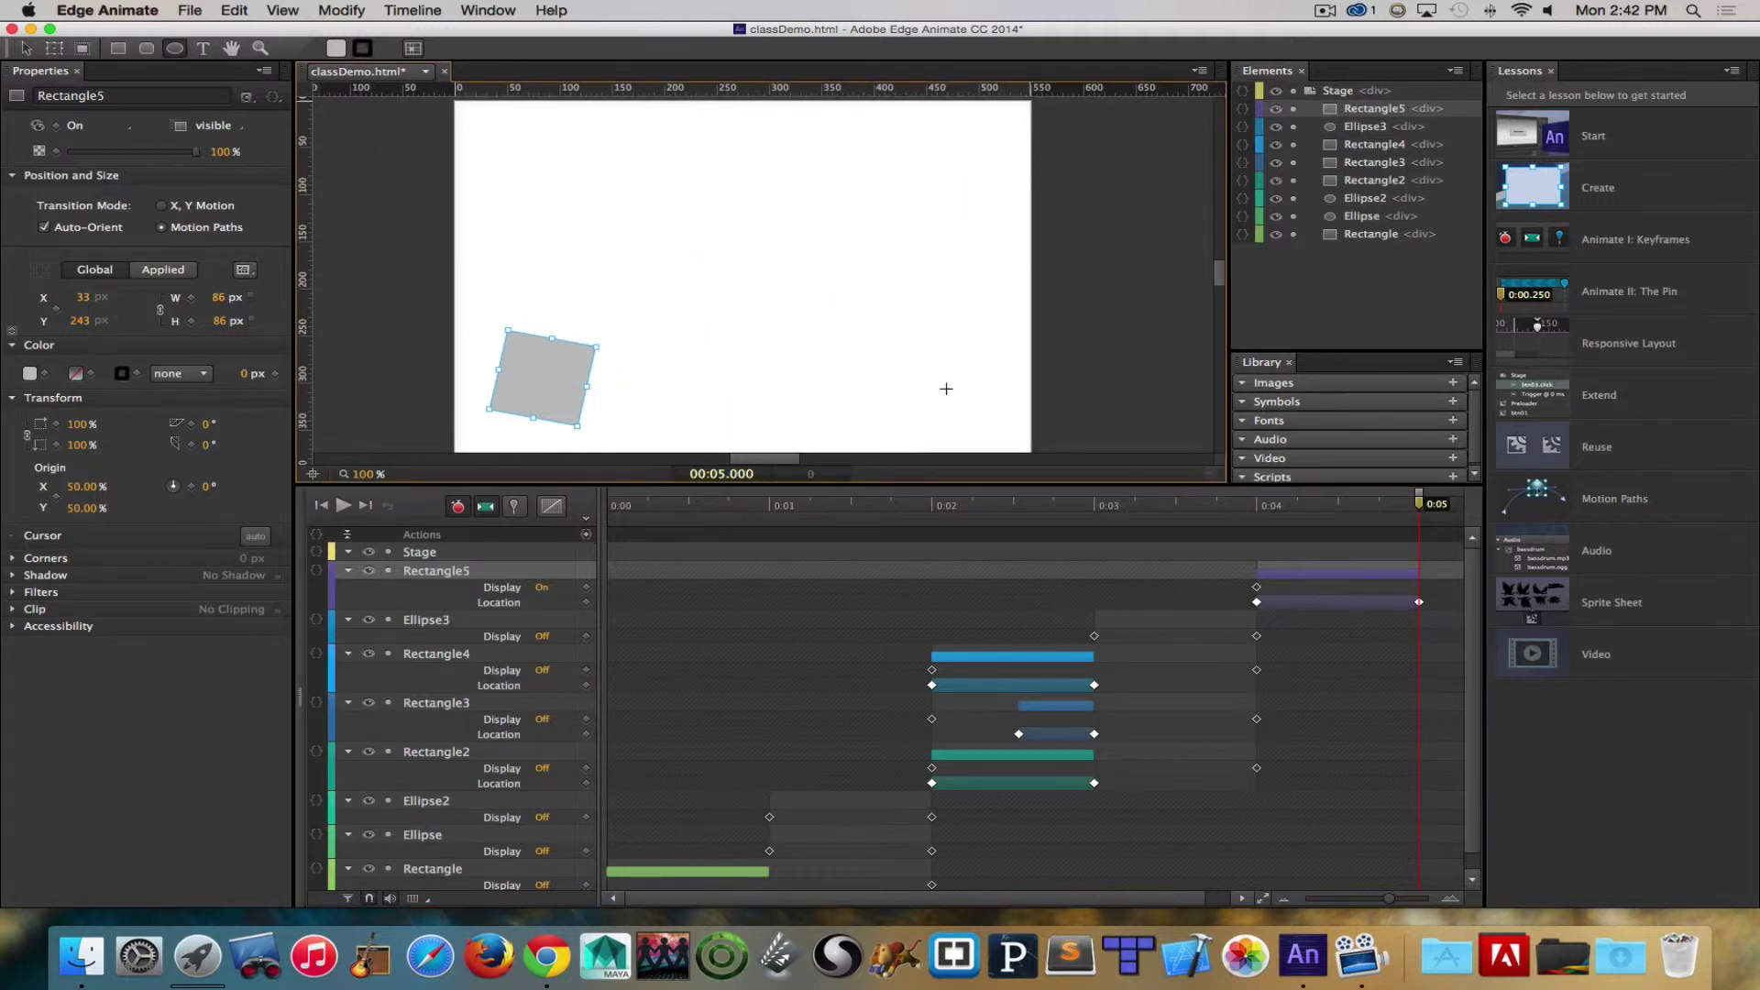
left_click_drag(899, 352, 885, 356)
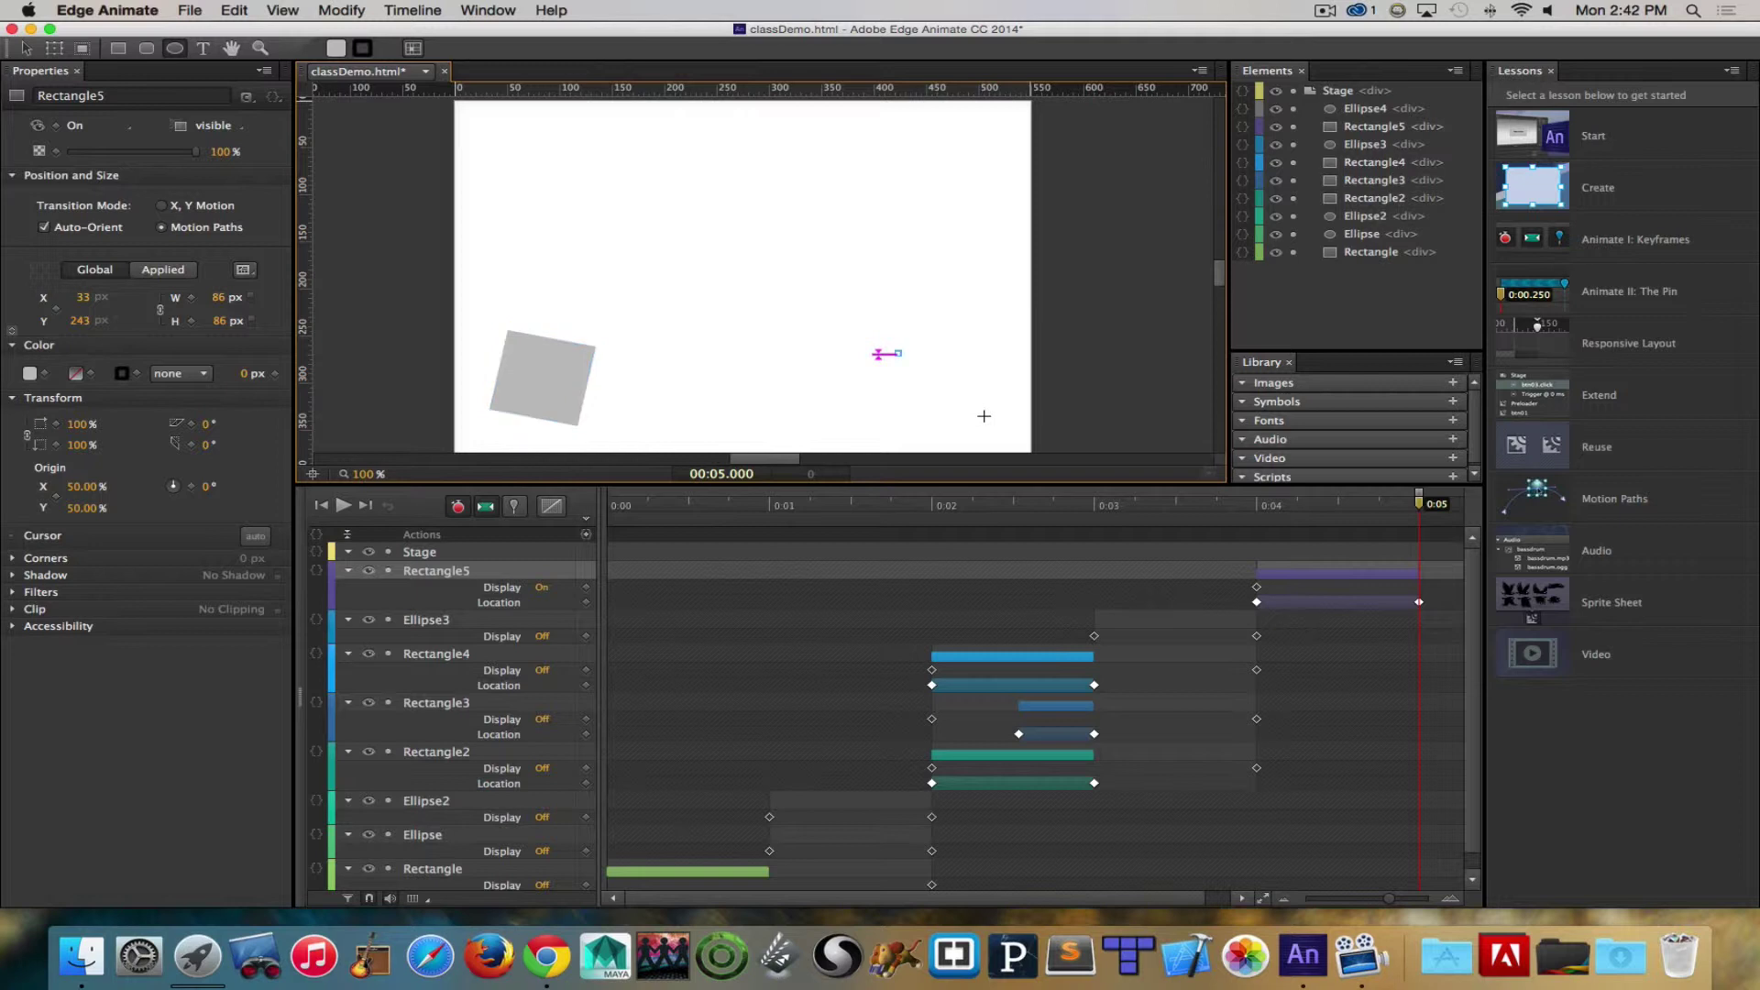
left_click_drag(983, 416, 972, 419)
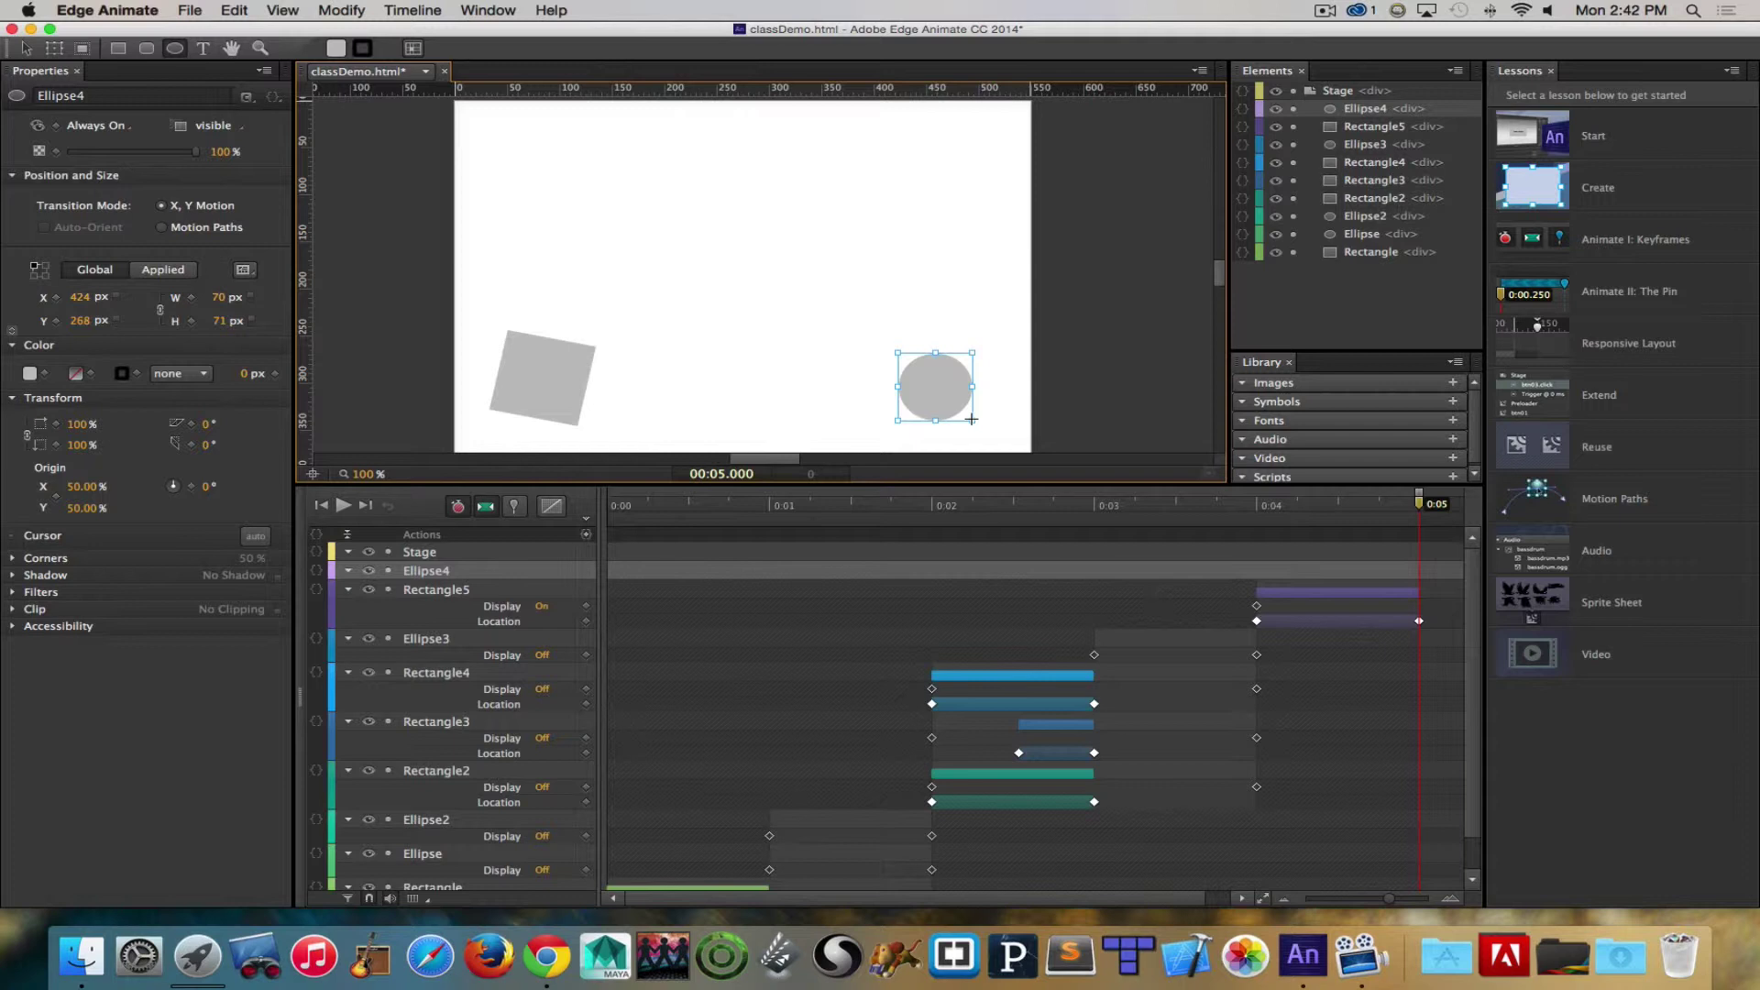
key("v")
left_click(103, 128)
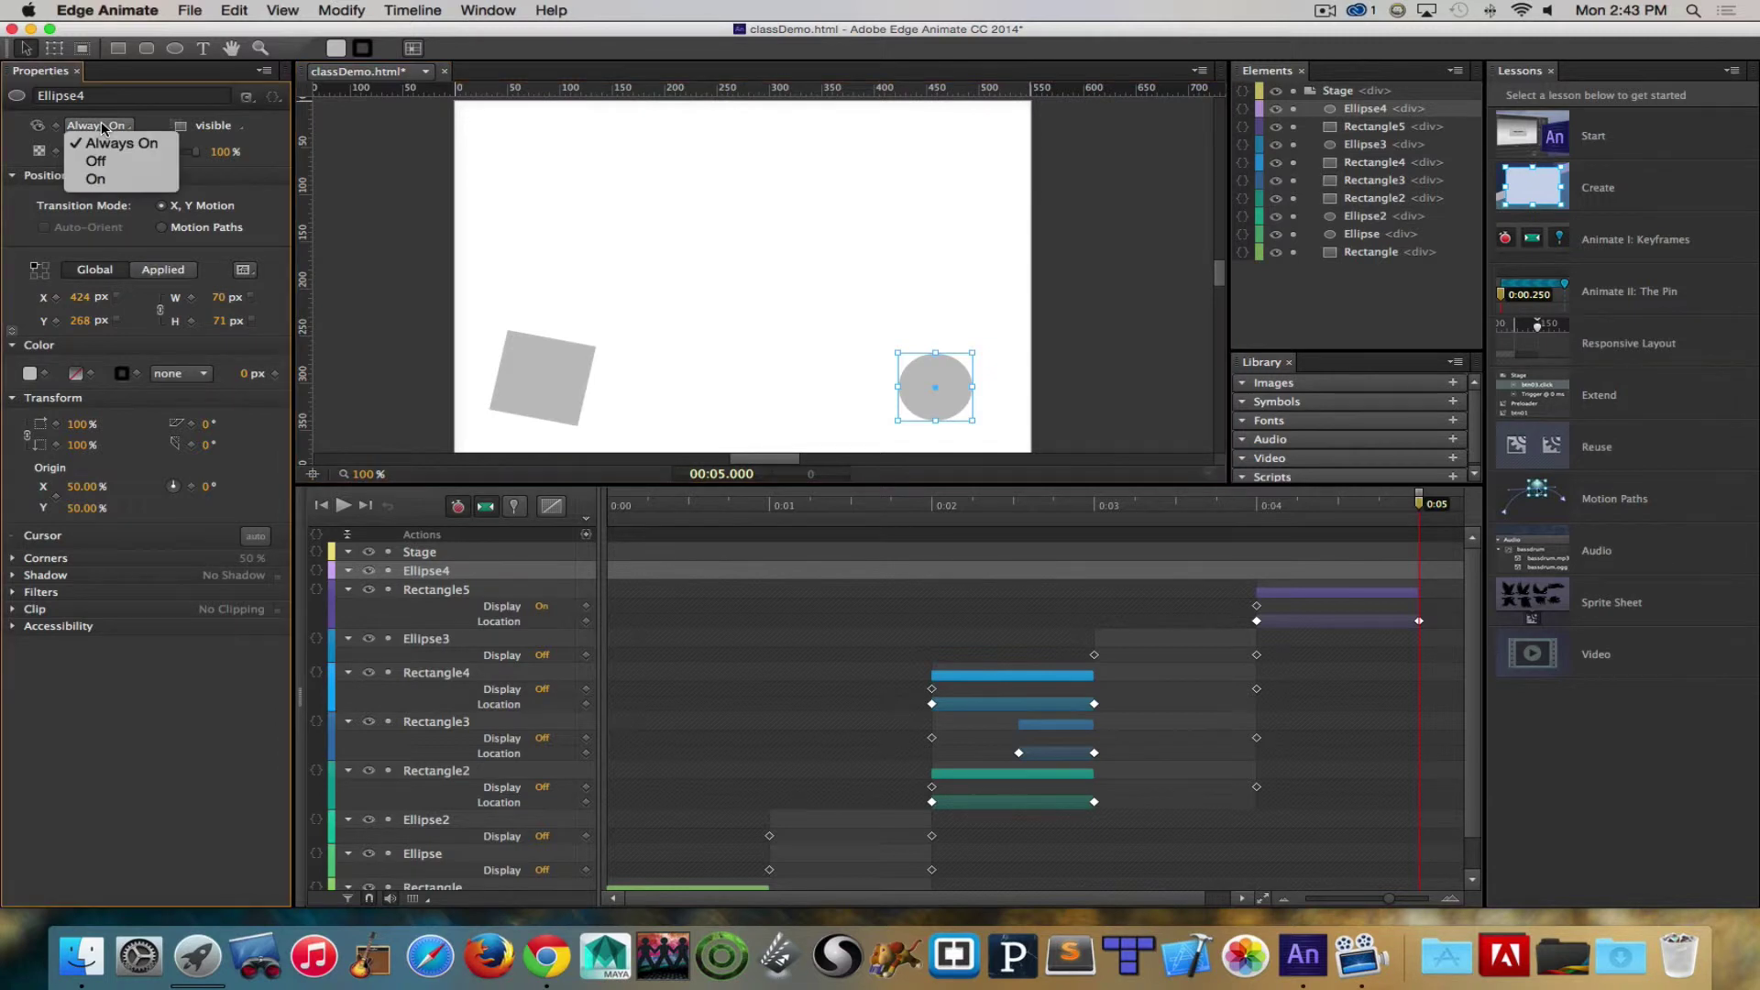
left_click(90, 174)
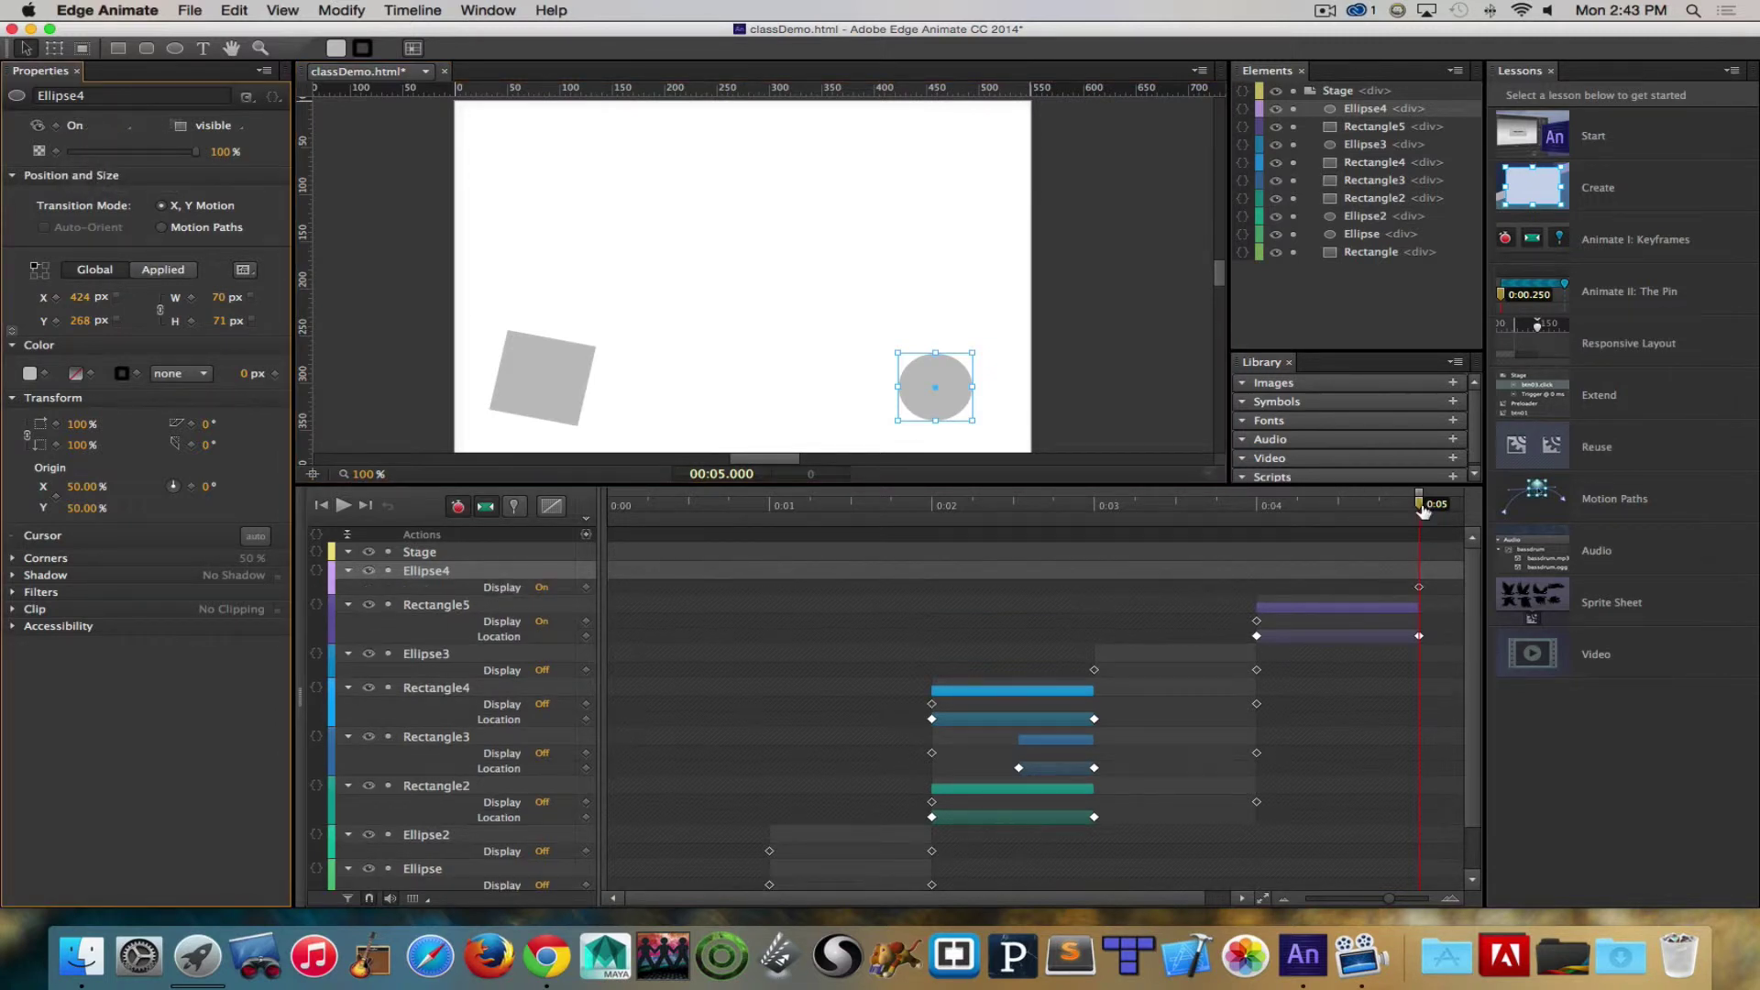
Step: Review the animation between 0:01 and 0:05 to check the motions and when each shape is shown
left_click_drag(1419, 503, 770, 498)
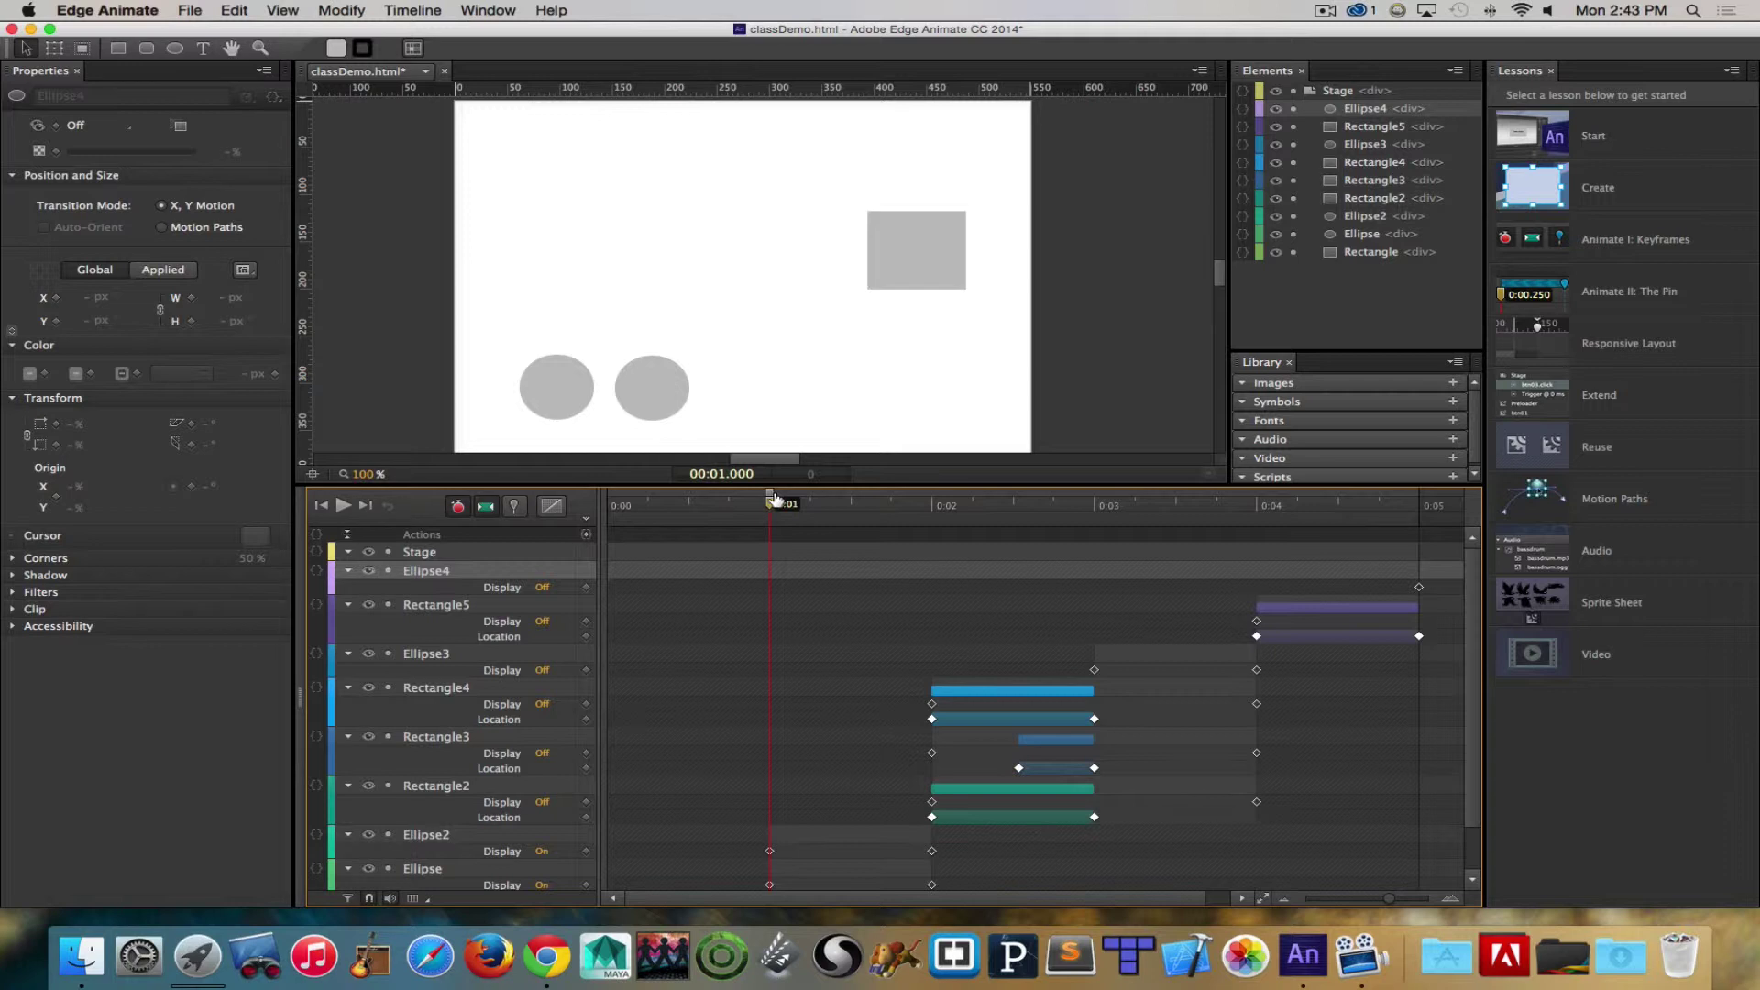
left_click_drag(937, 510, 1094, 526)
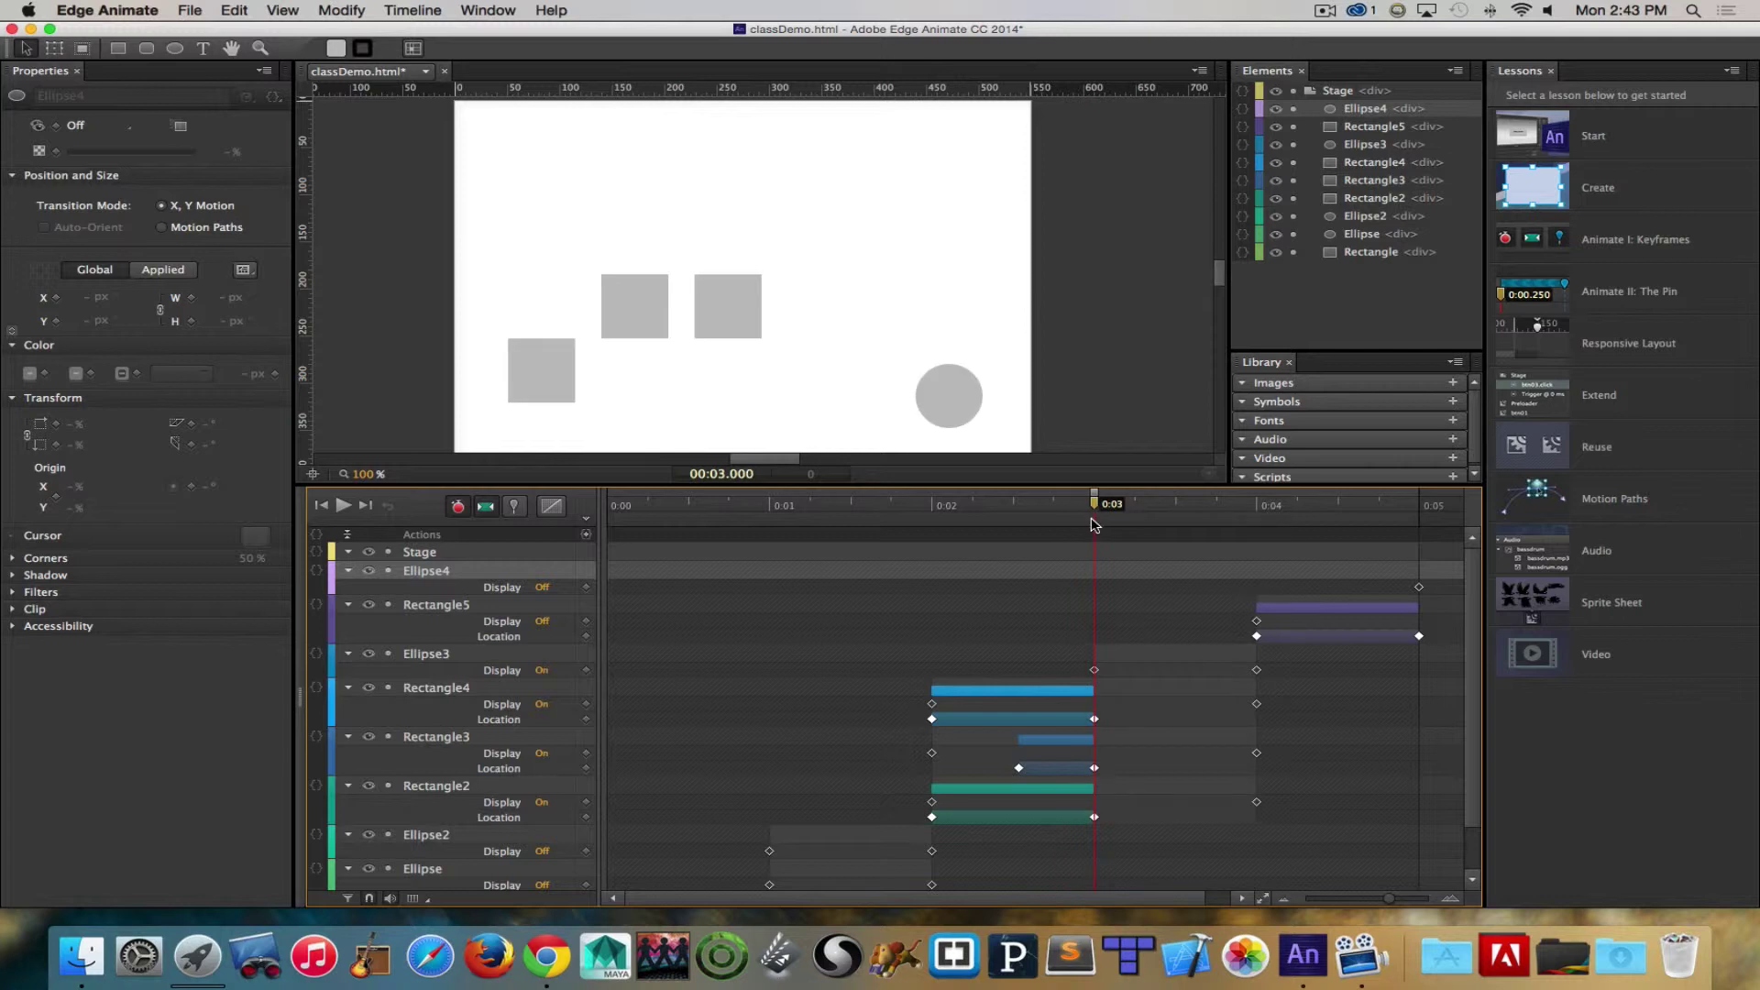
left_click_drag(1266, 511, 1419, 532)
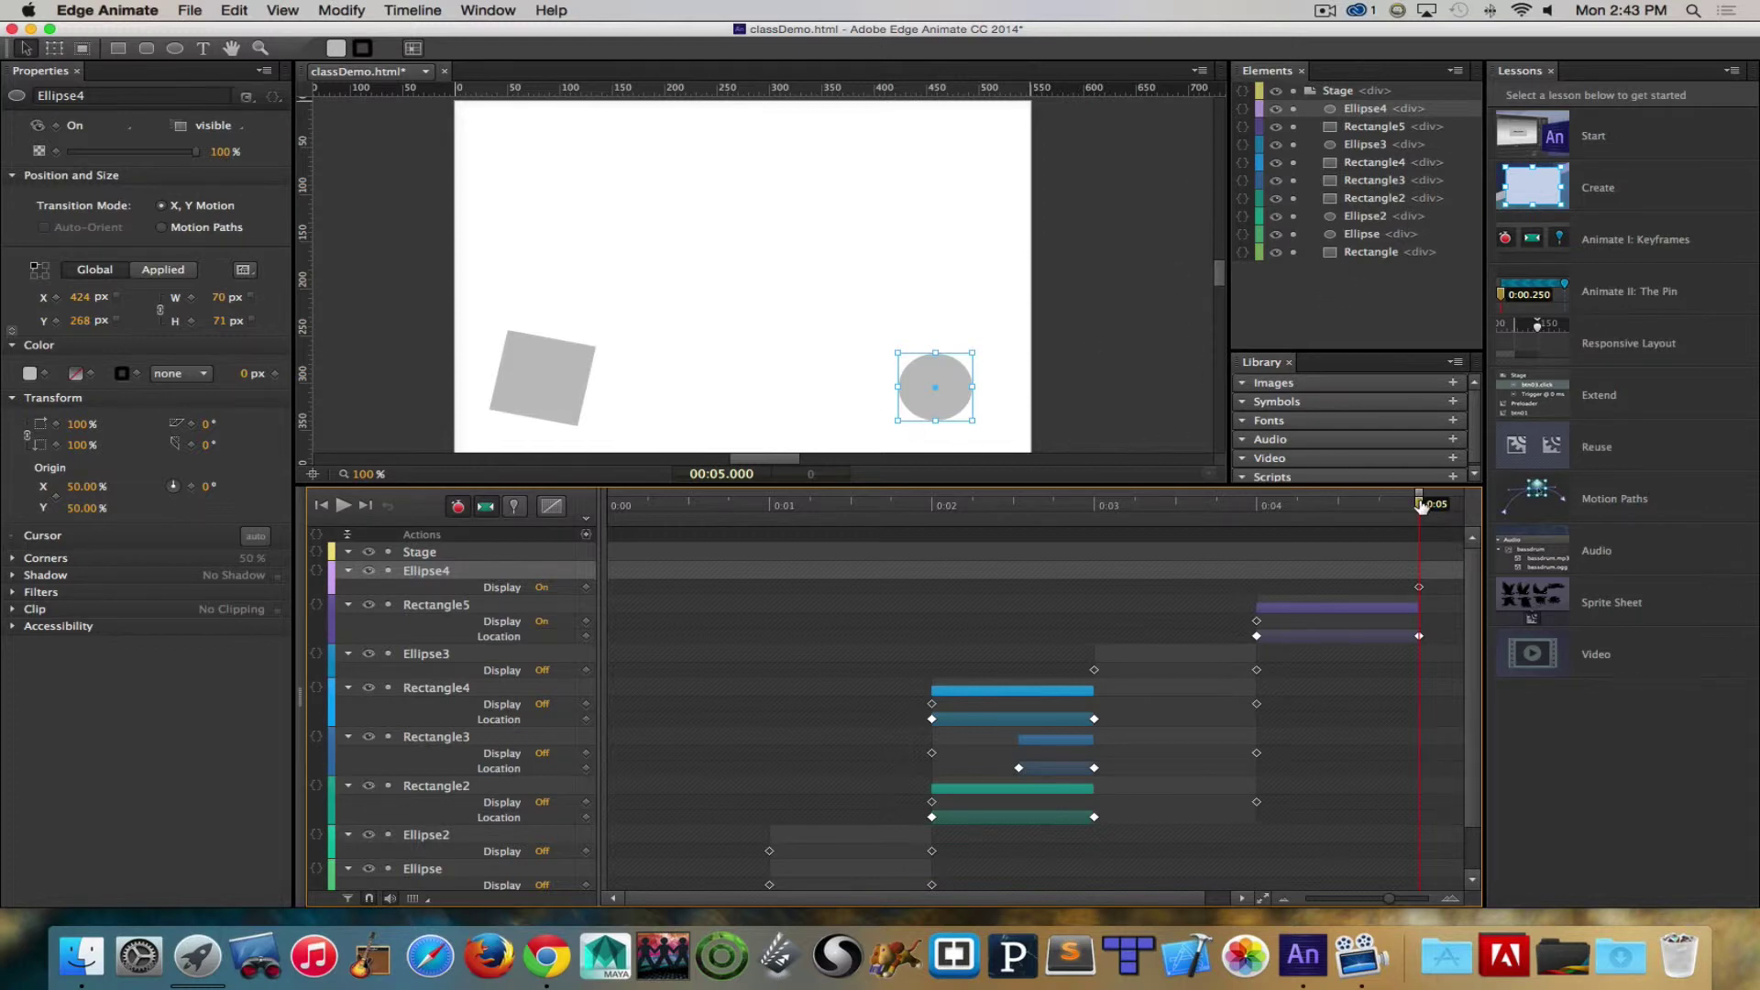
left_click_drag(1421, 507, 1260, 510)
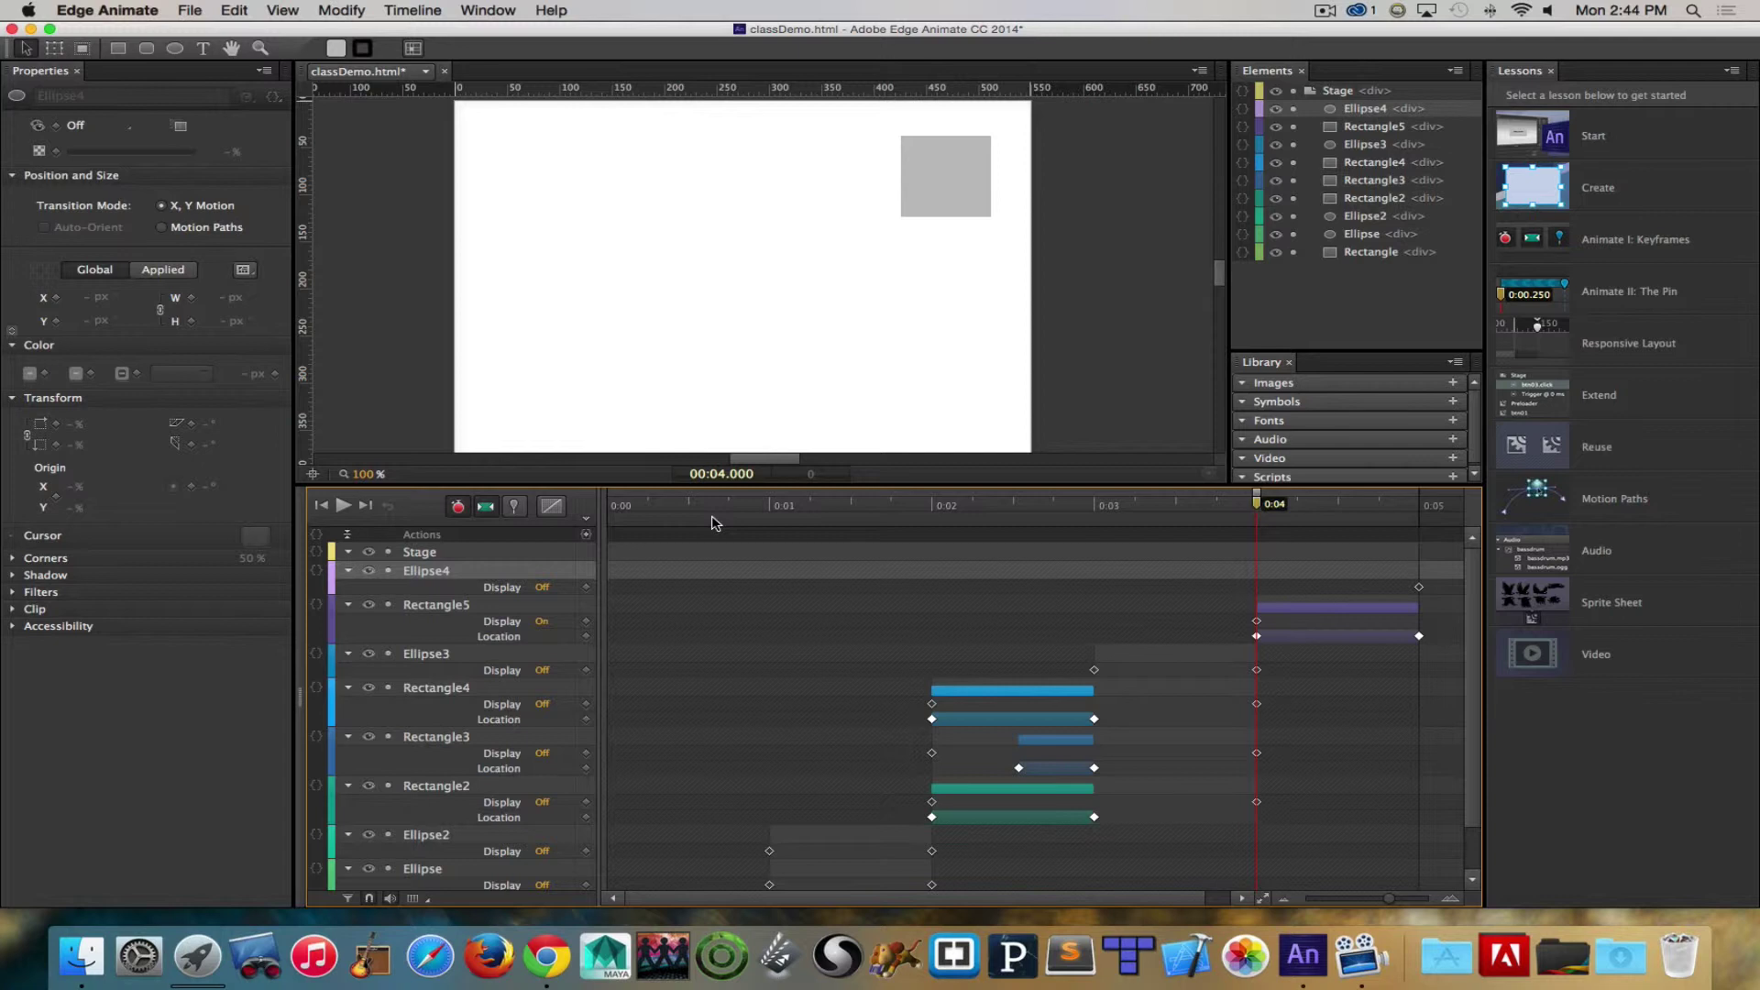
Step: Go to 0:01 on the timeline and insert a trigger there
left_click(653, 507)
left_click_drag(658, 509, 768, 514)
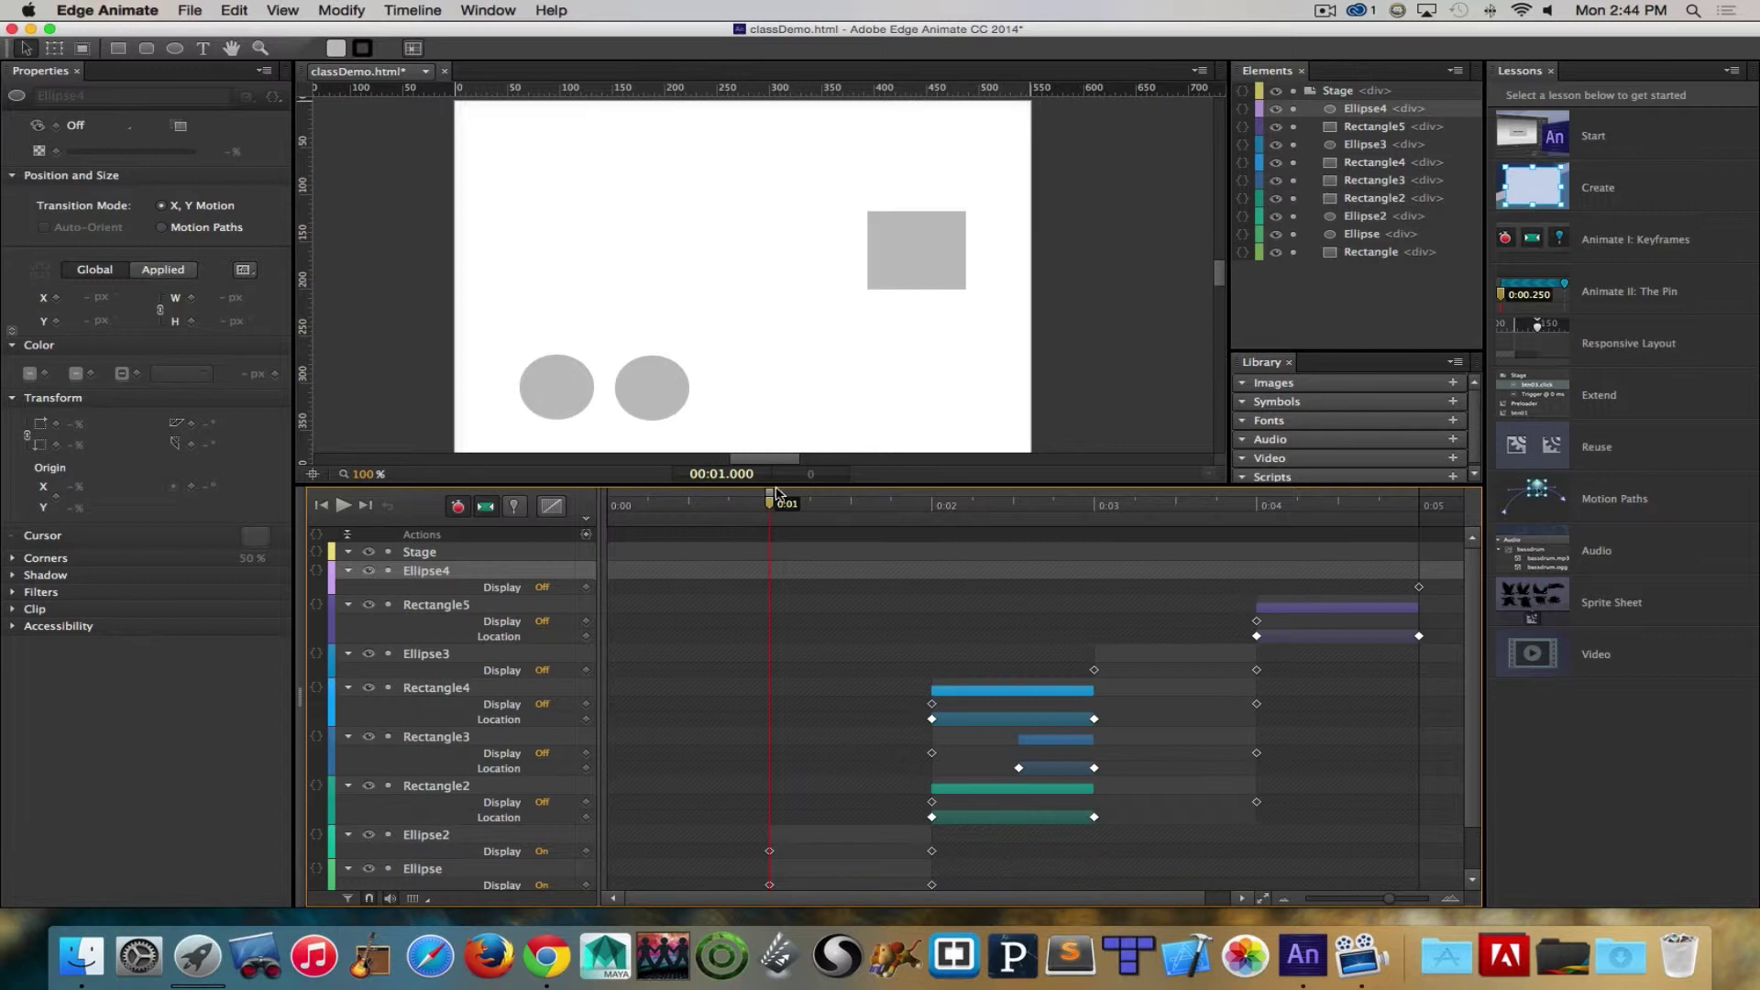
mouse_move(770, 506)
left_mouse_down()
mouse_move(710, 505)
mouse_move(770, 506)
left_mouse_up()
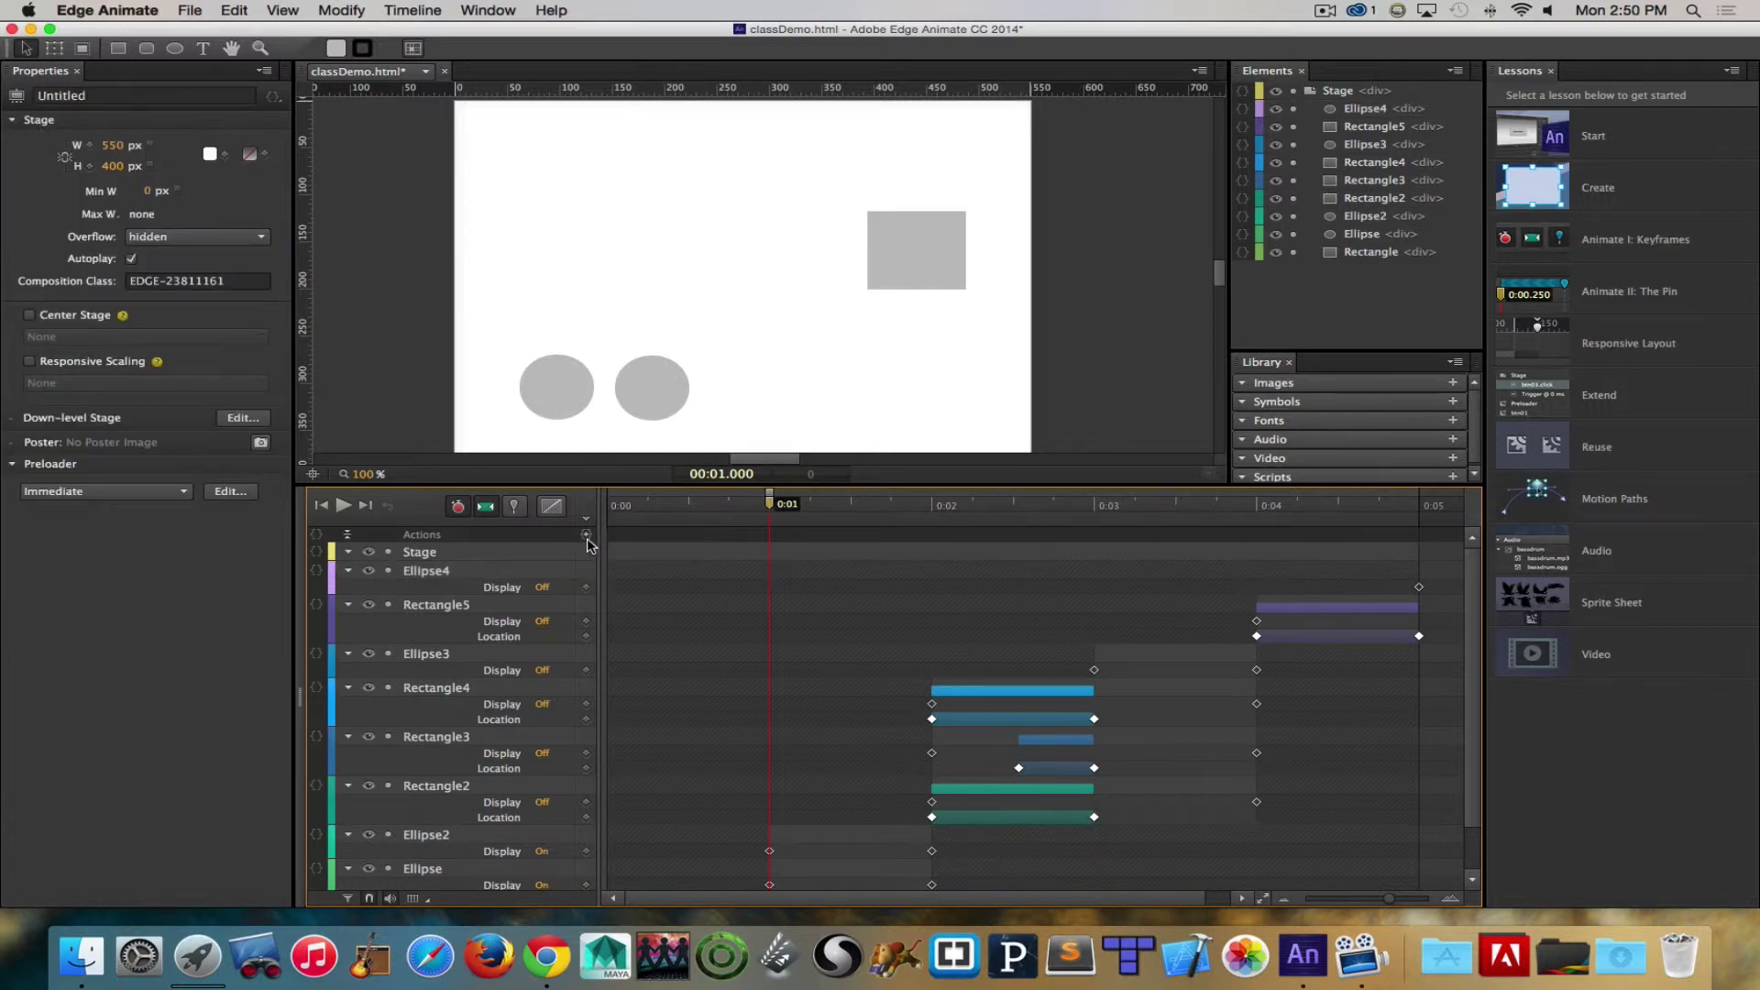
right_click(770, 554)
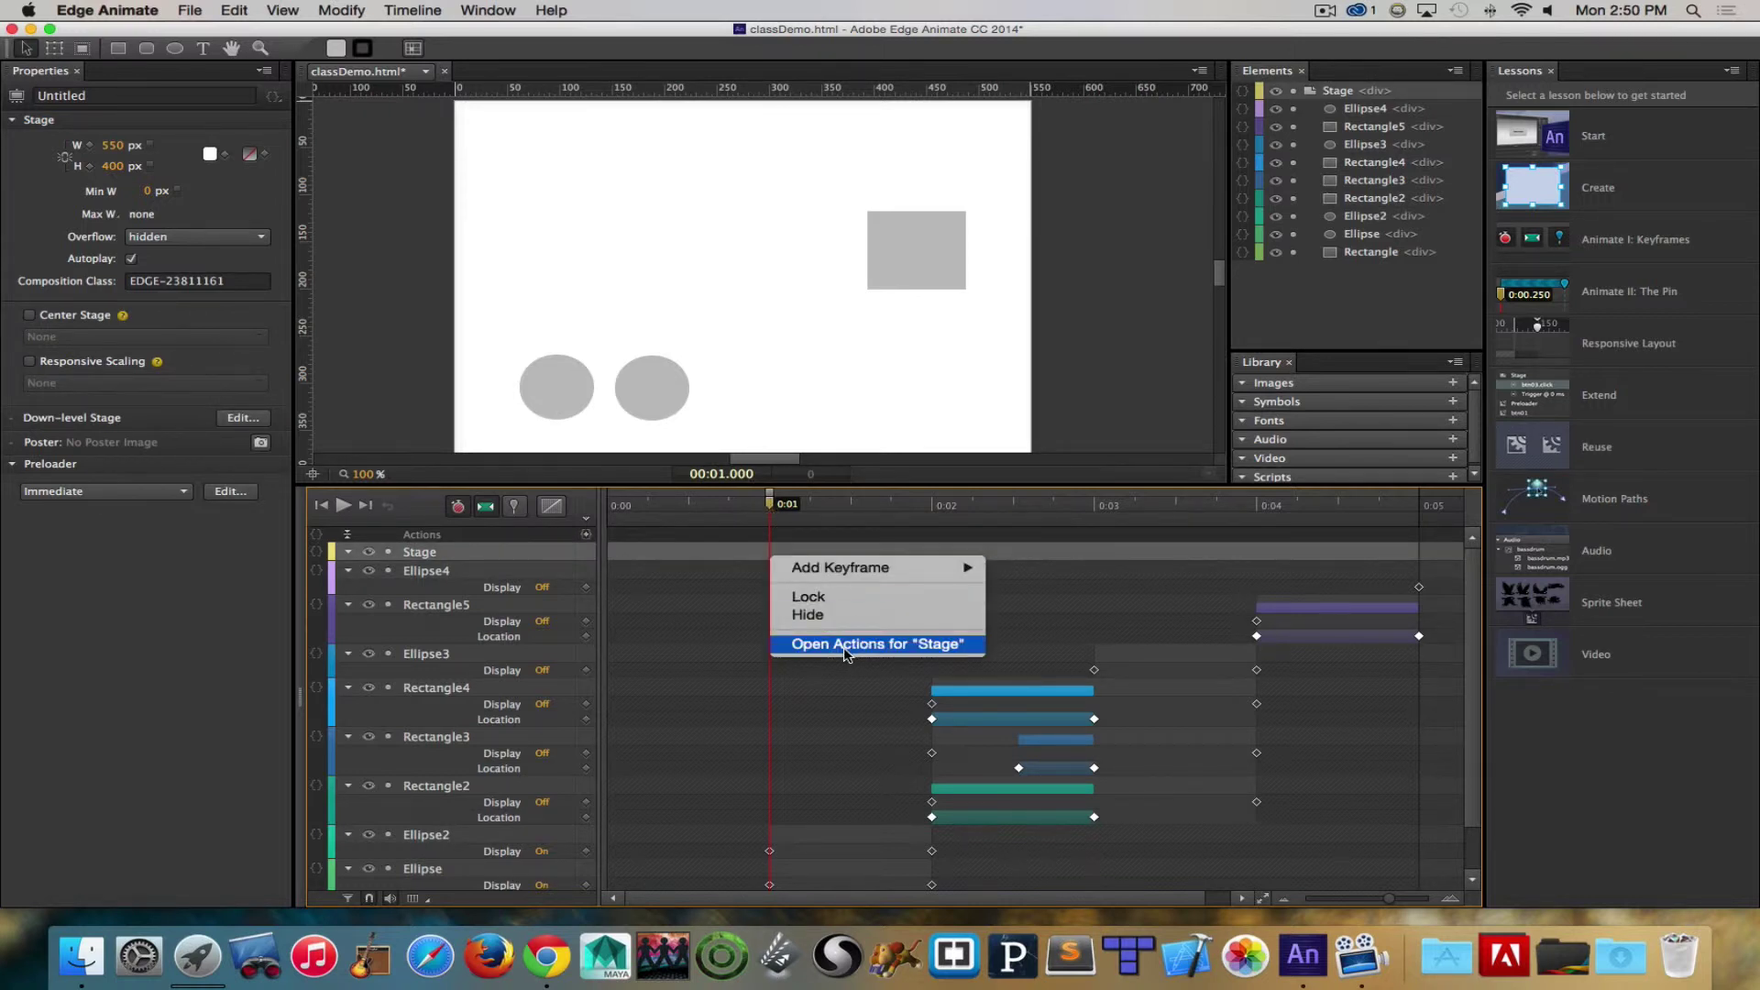
left_click(731, 549)
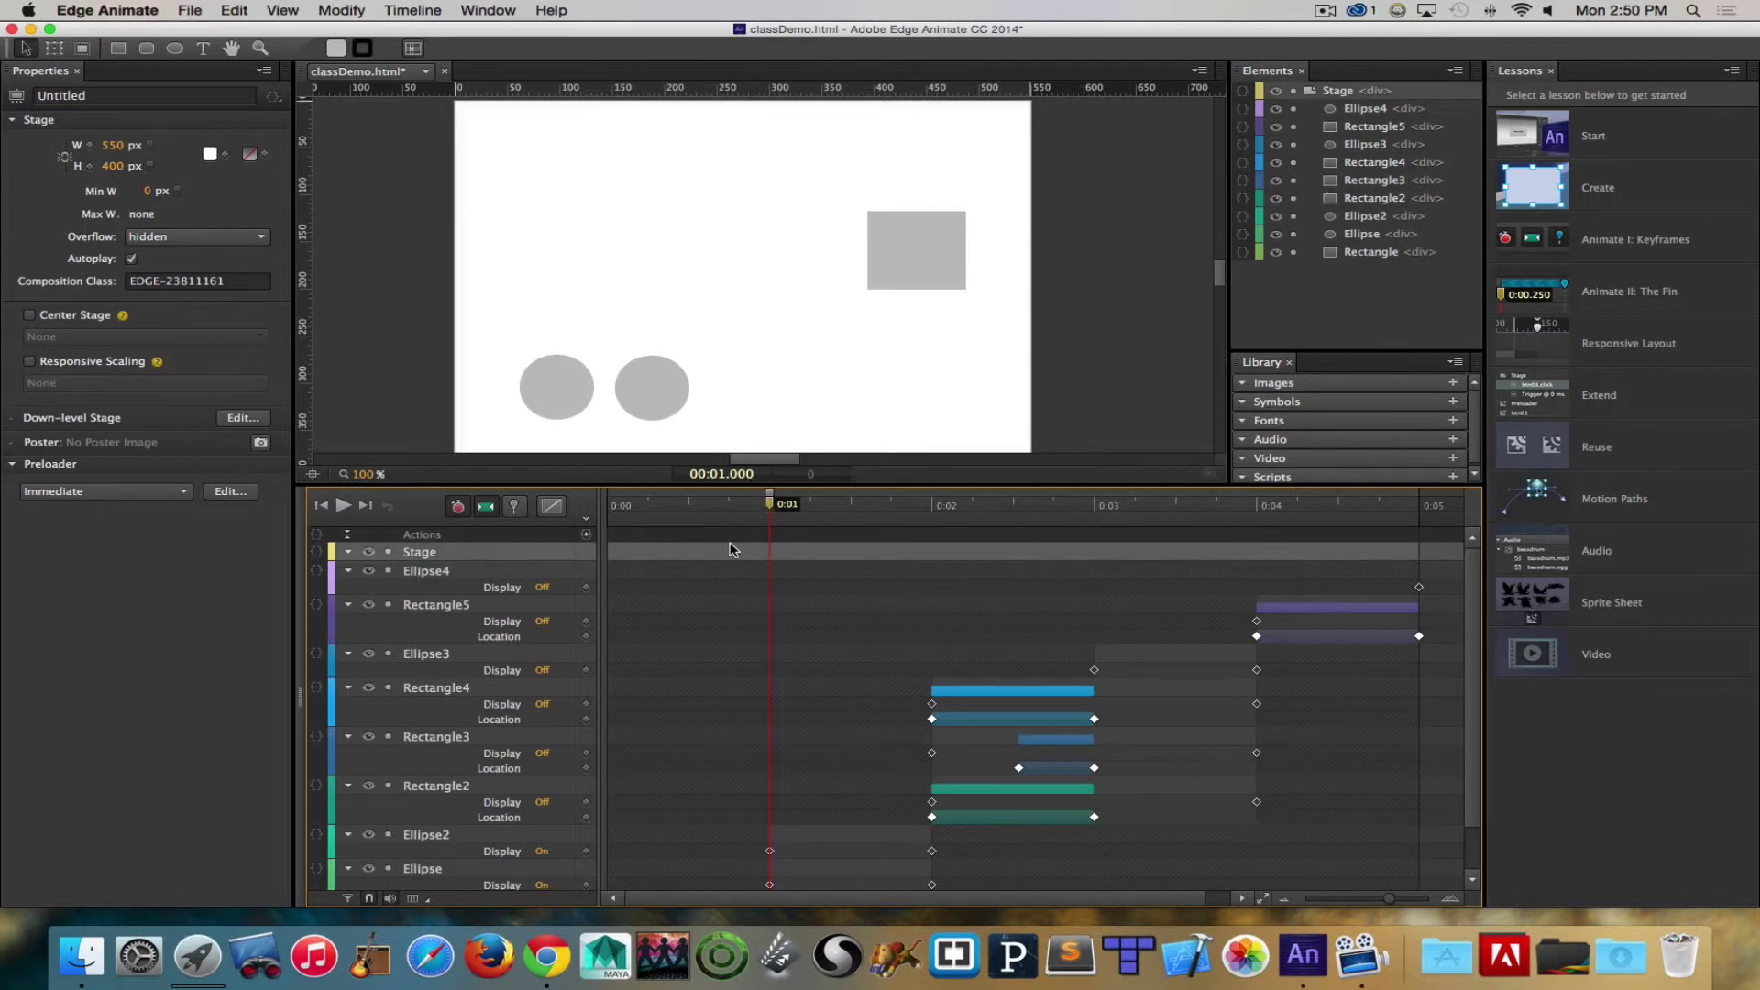
left_click(585, 535)
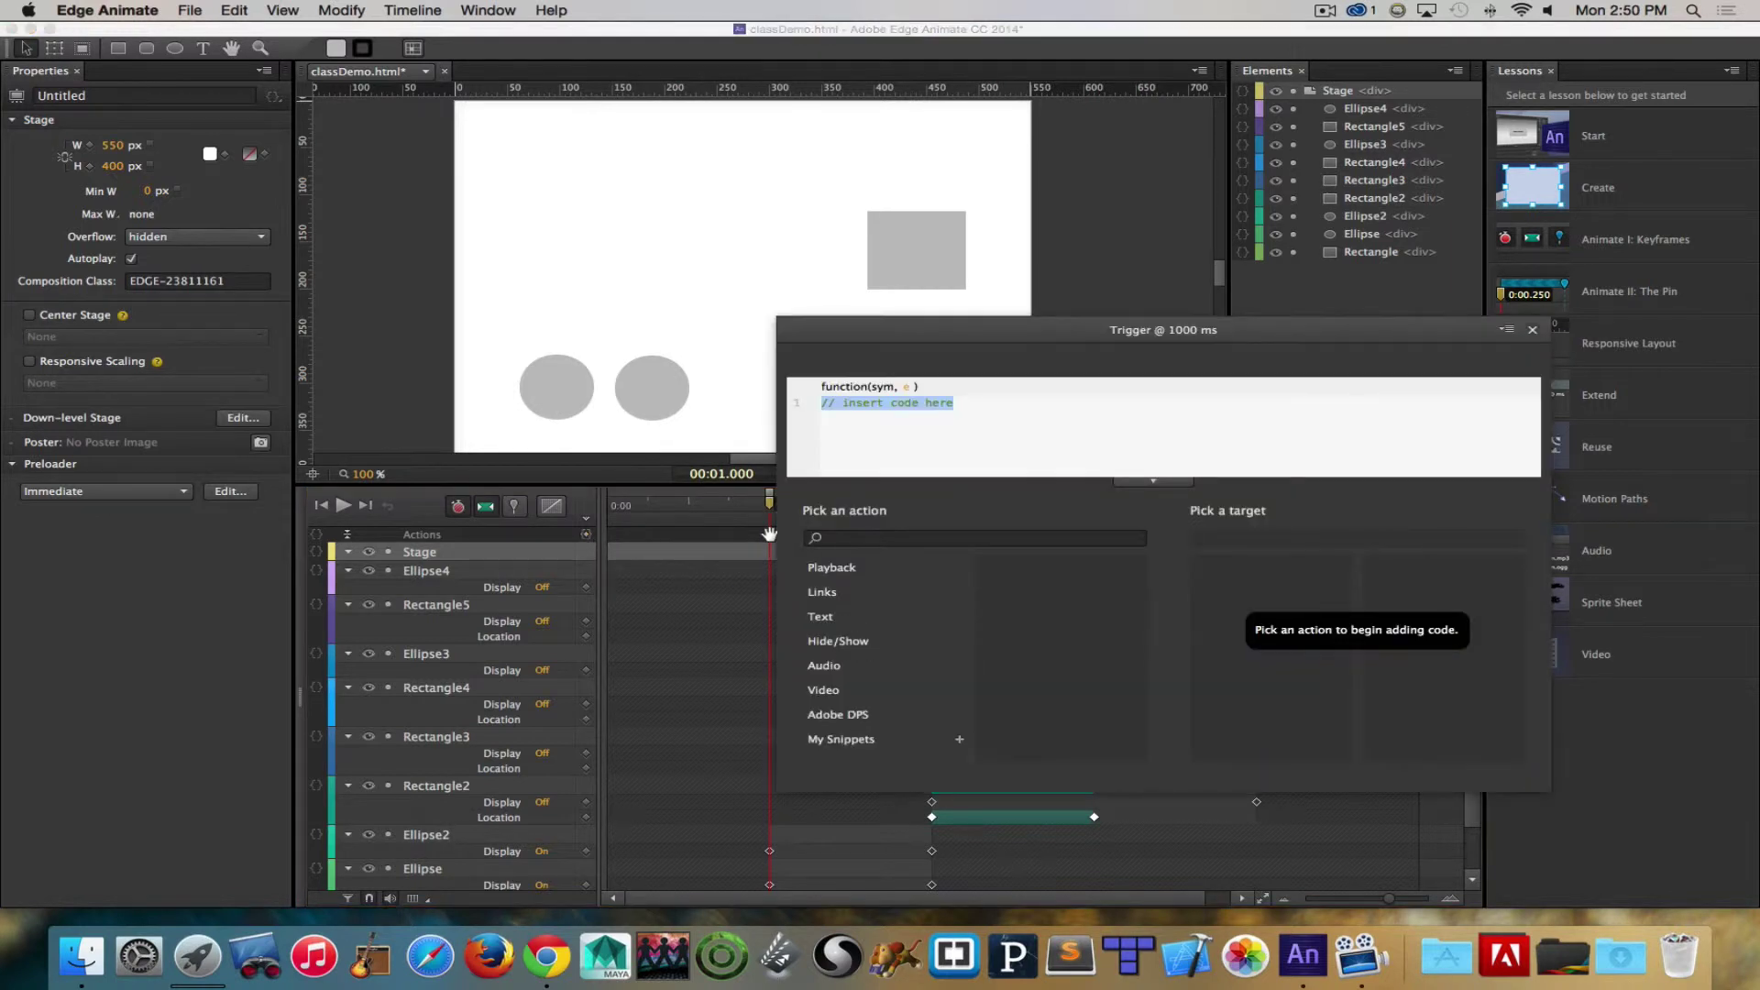
Step: Add a Stop playback action targeting the Stage to the 0:01 trigger, and preview the composition in Chrome to check it
left_click_drag(831, 327, 876, 283)
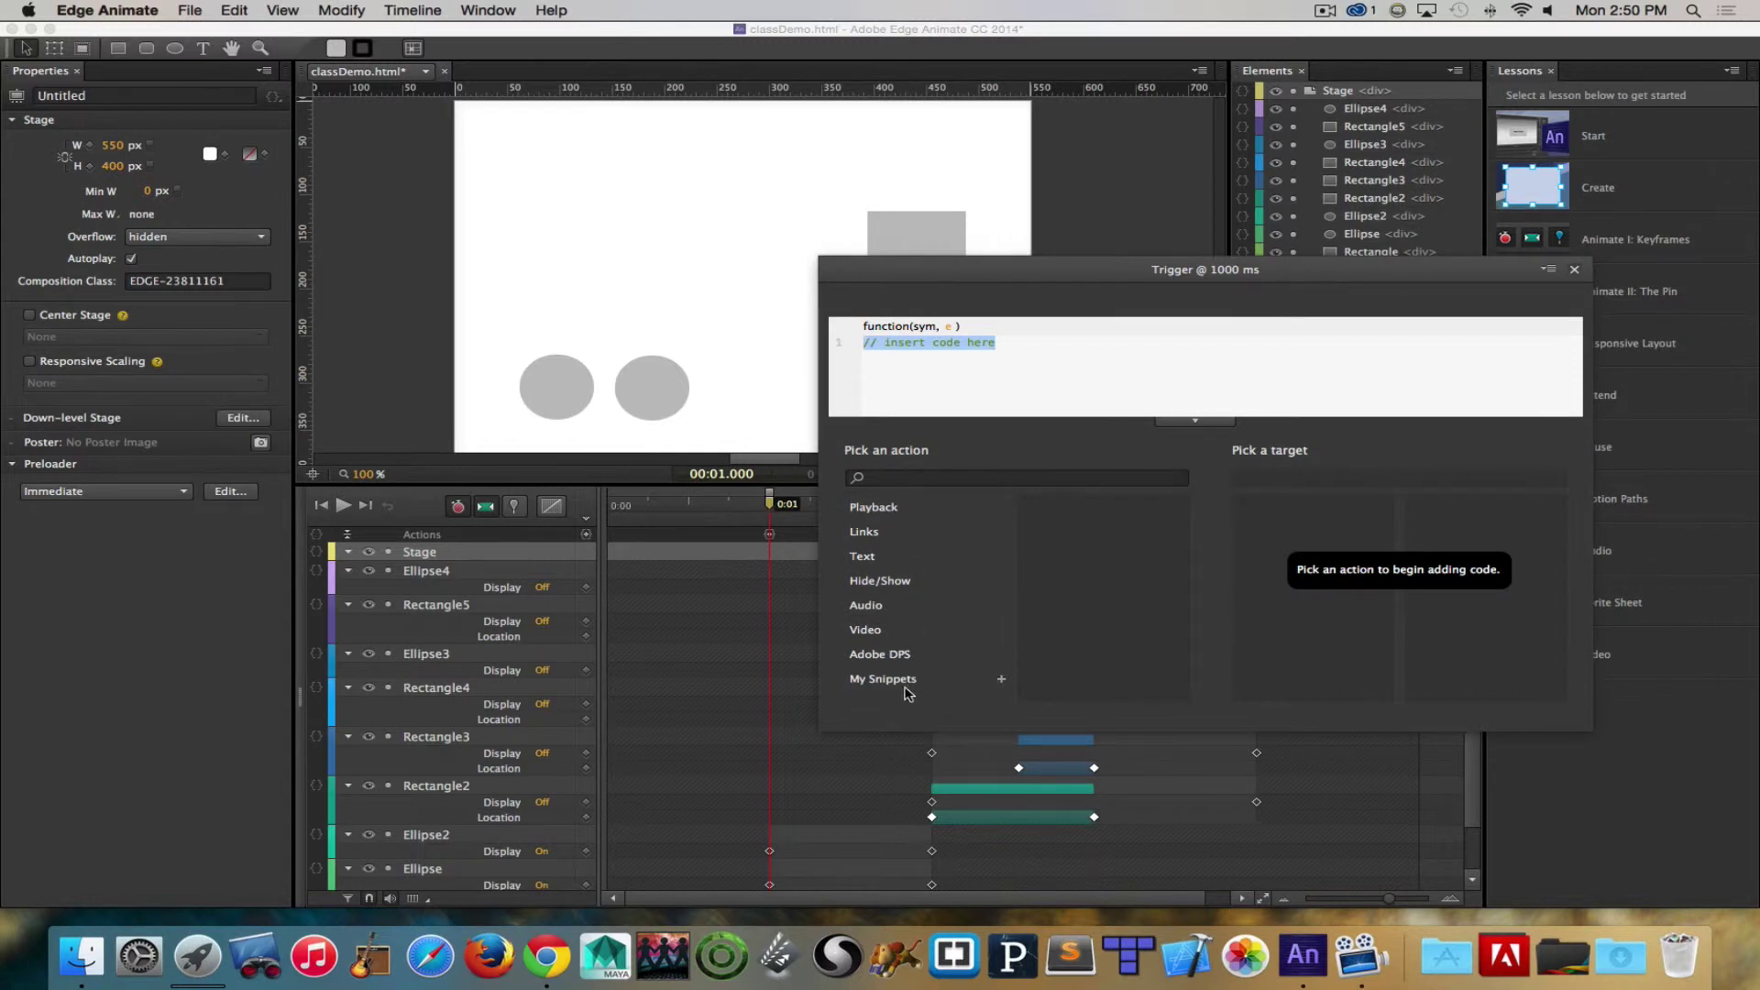
left_click(875, 533)
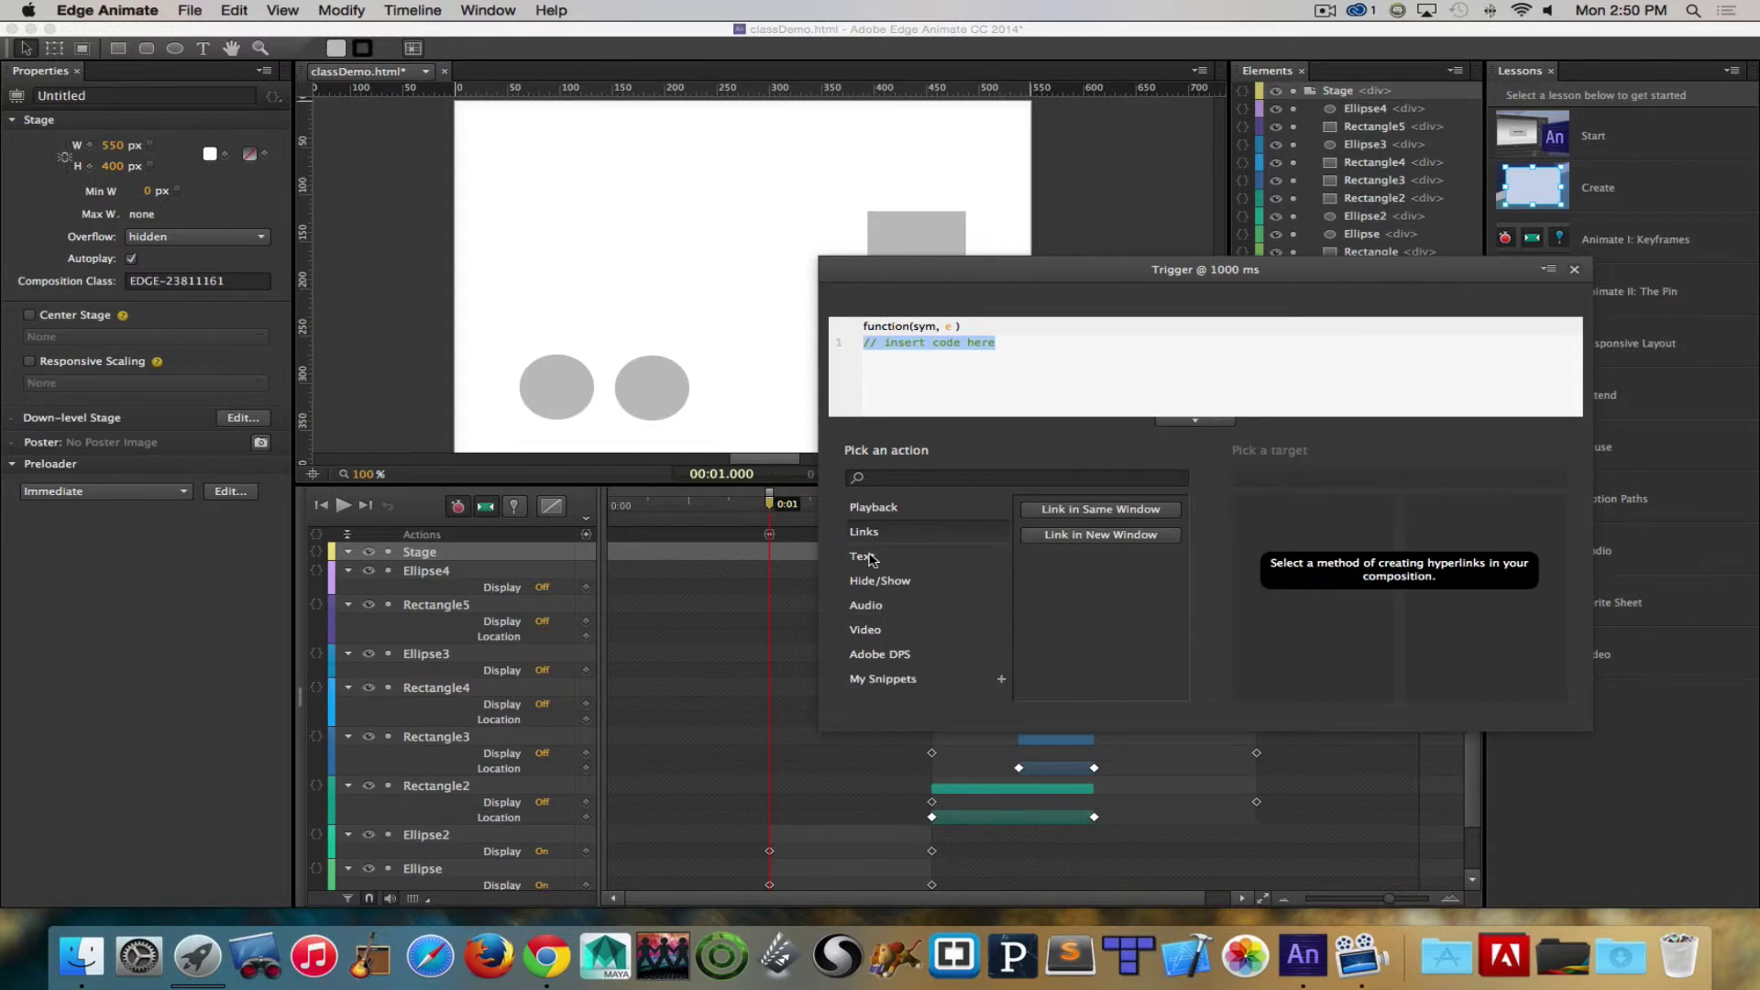
left_click(871, 558)
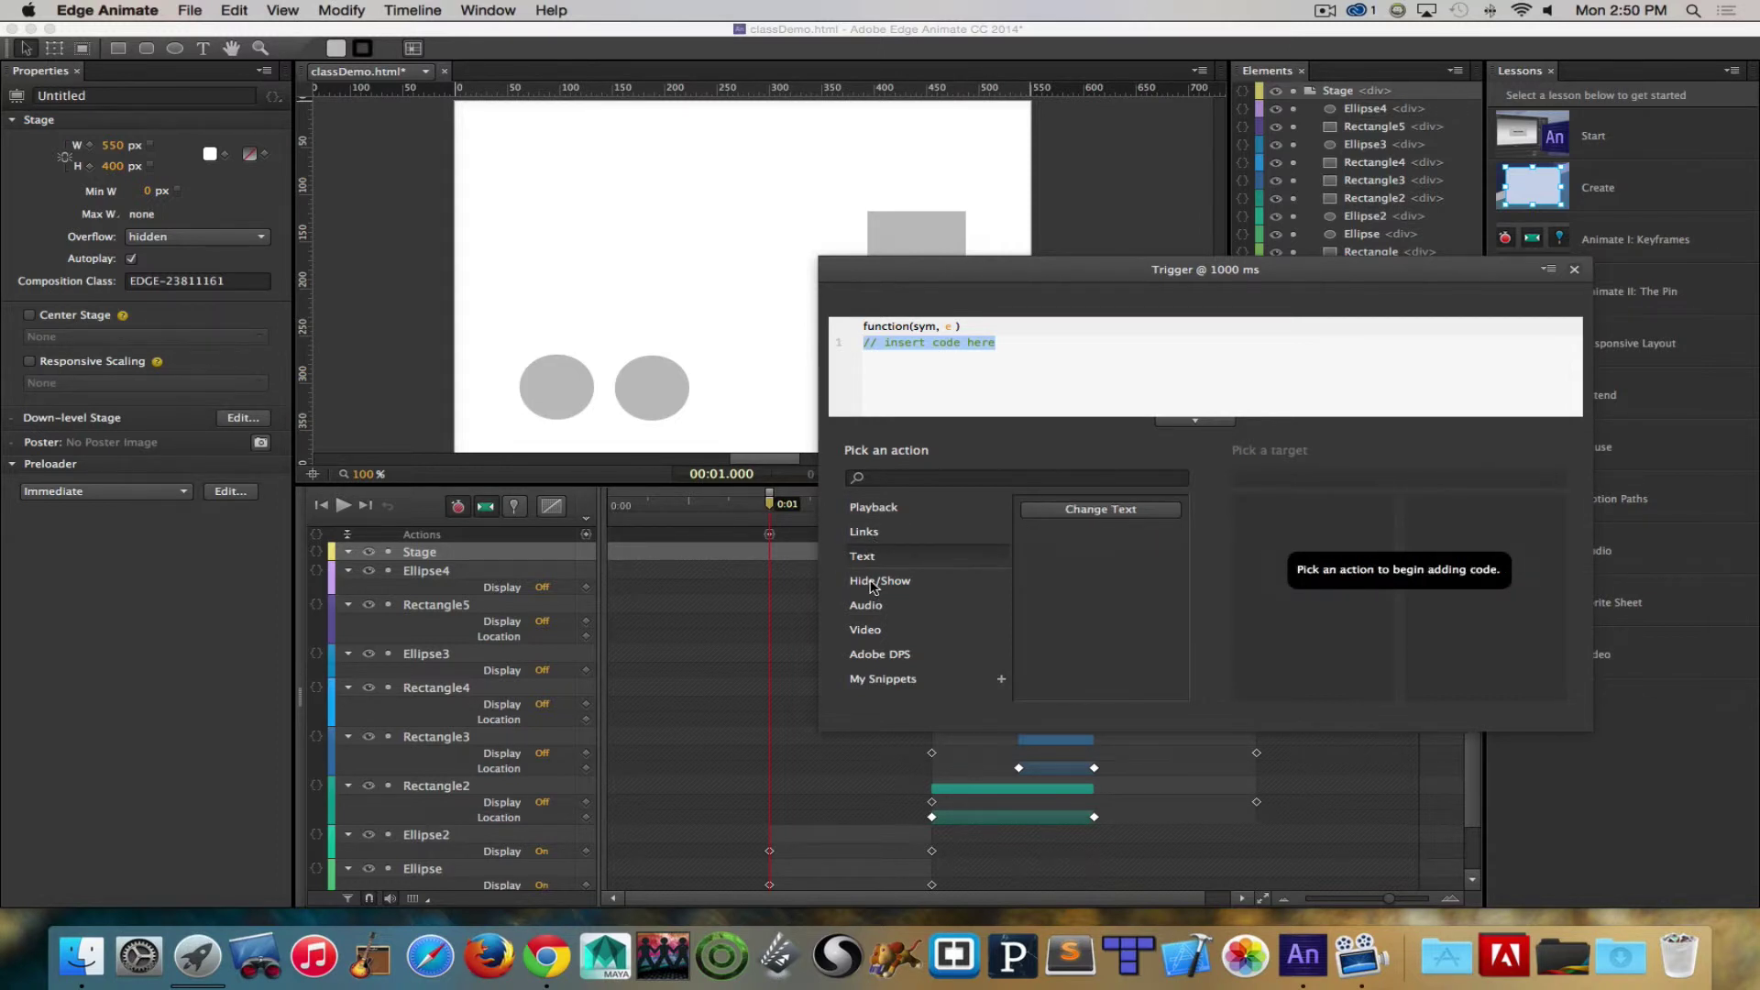
left_click(878, 582)
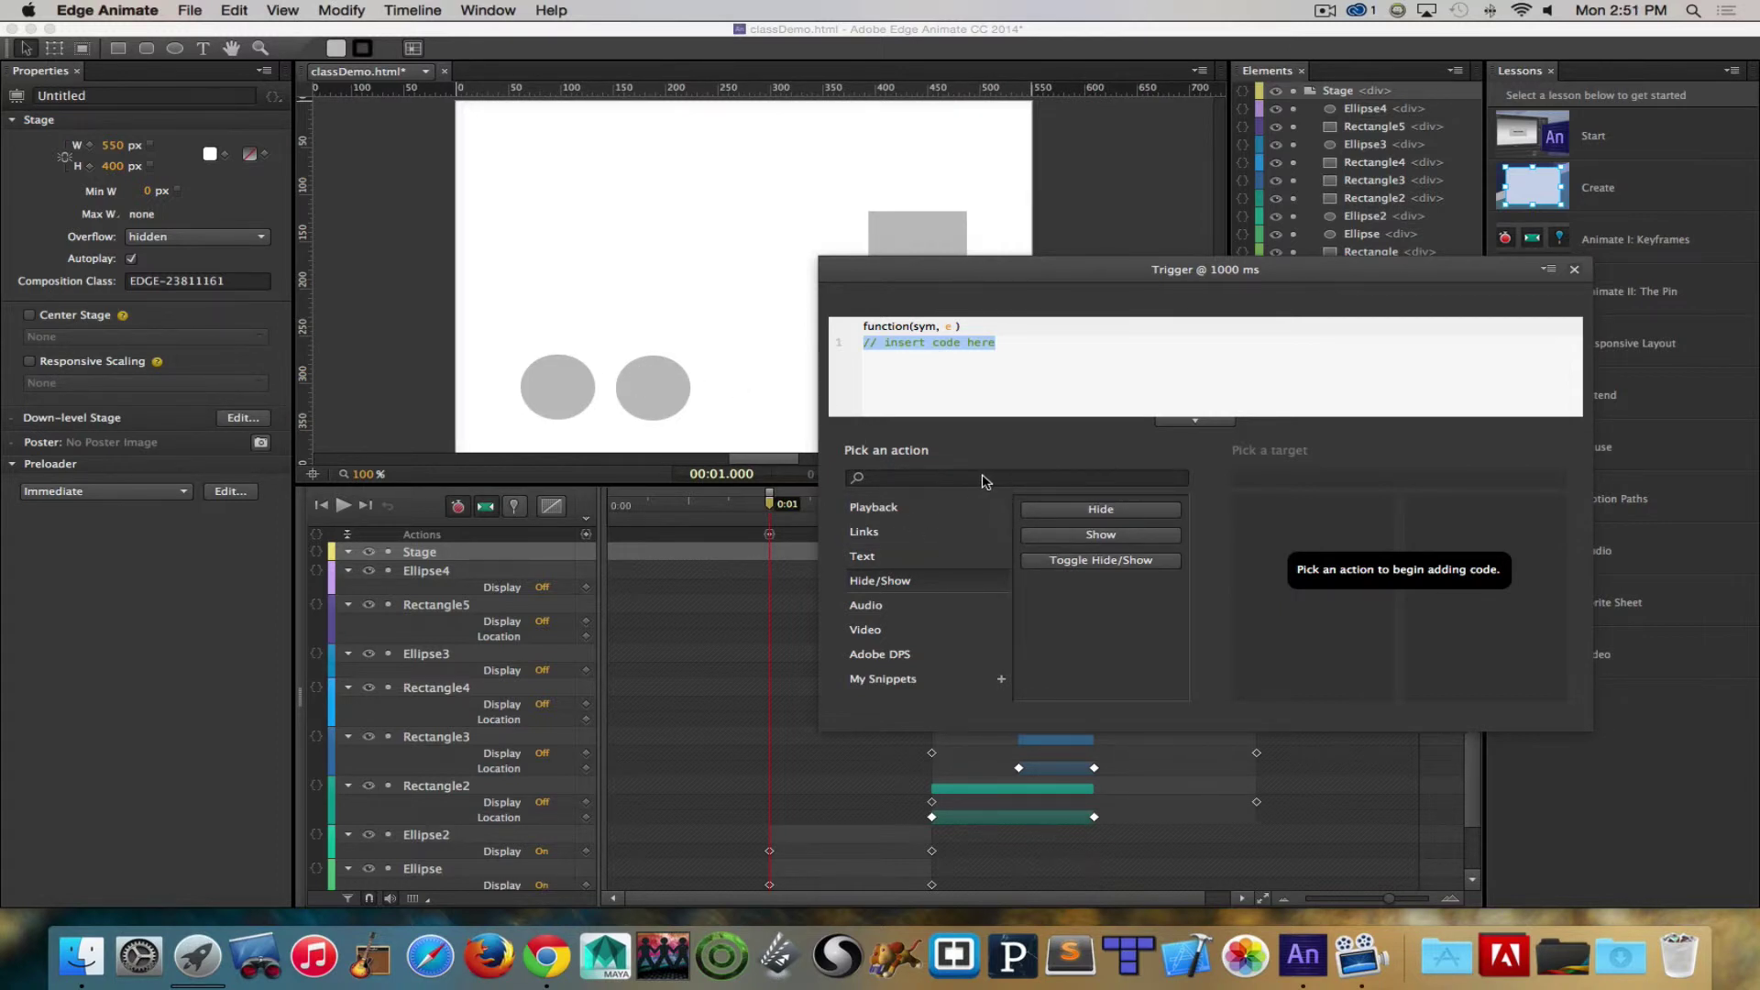
left_click(888, 510)
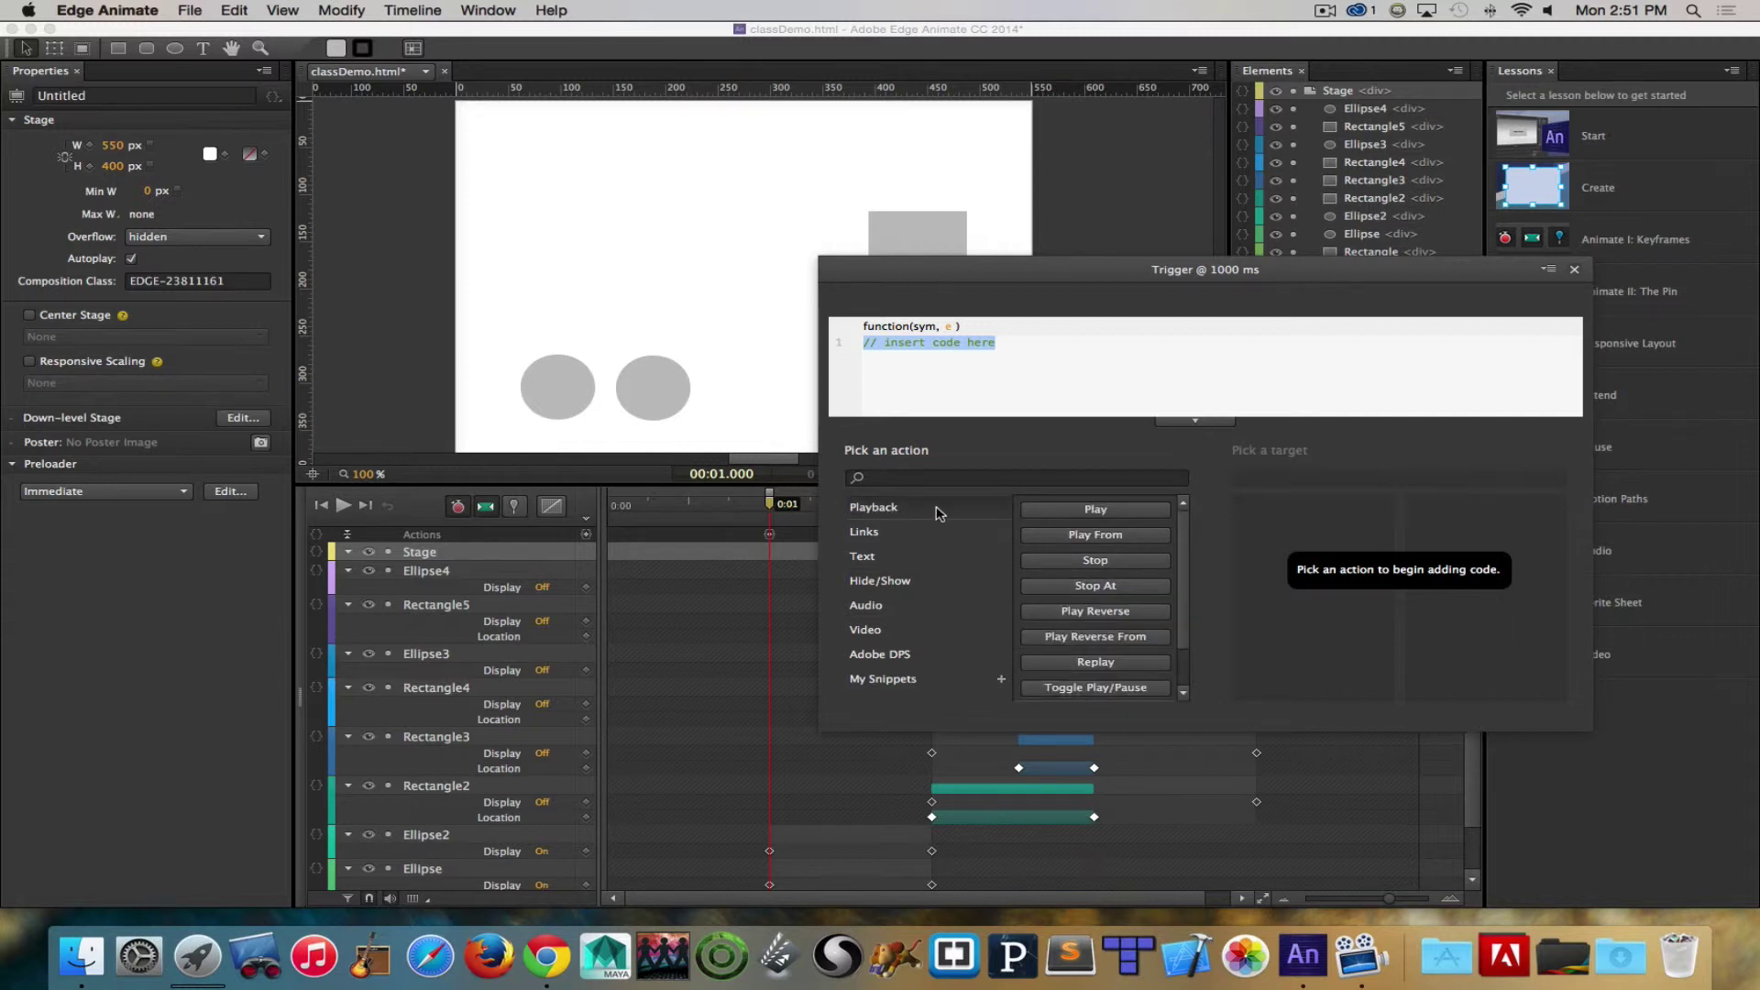
left_click(1084, 561)
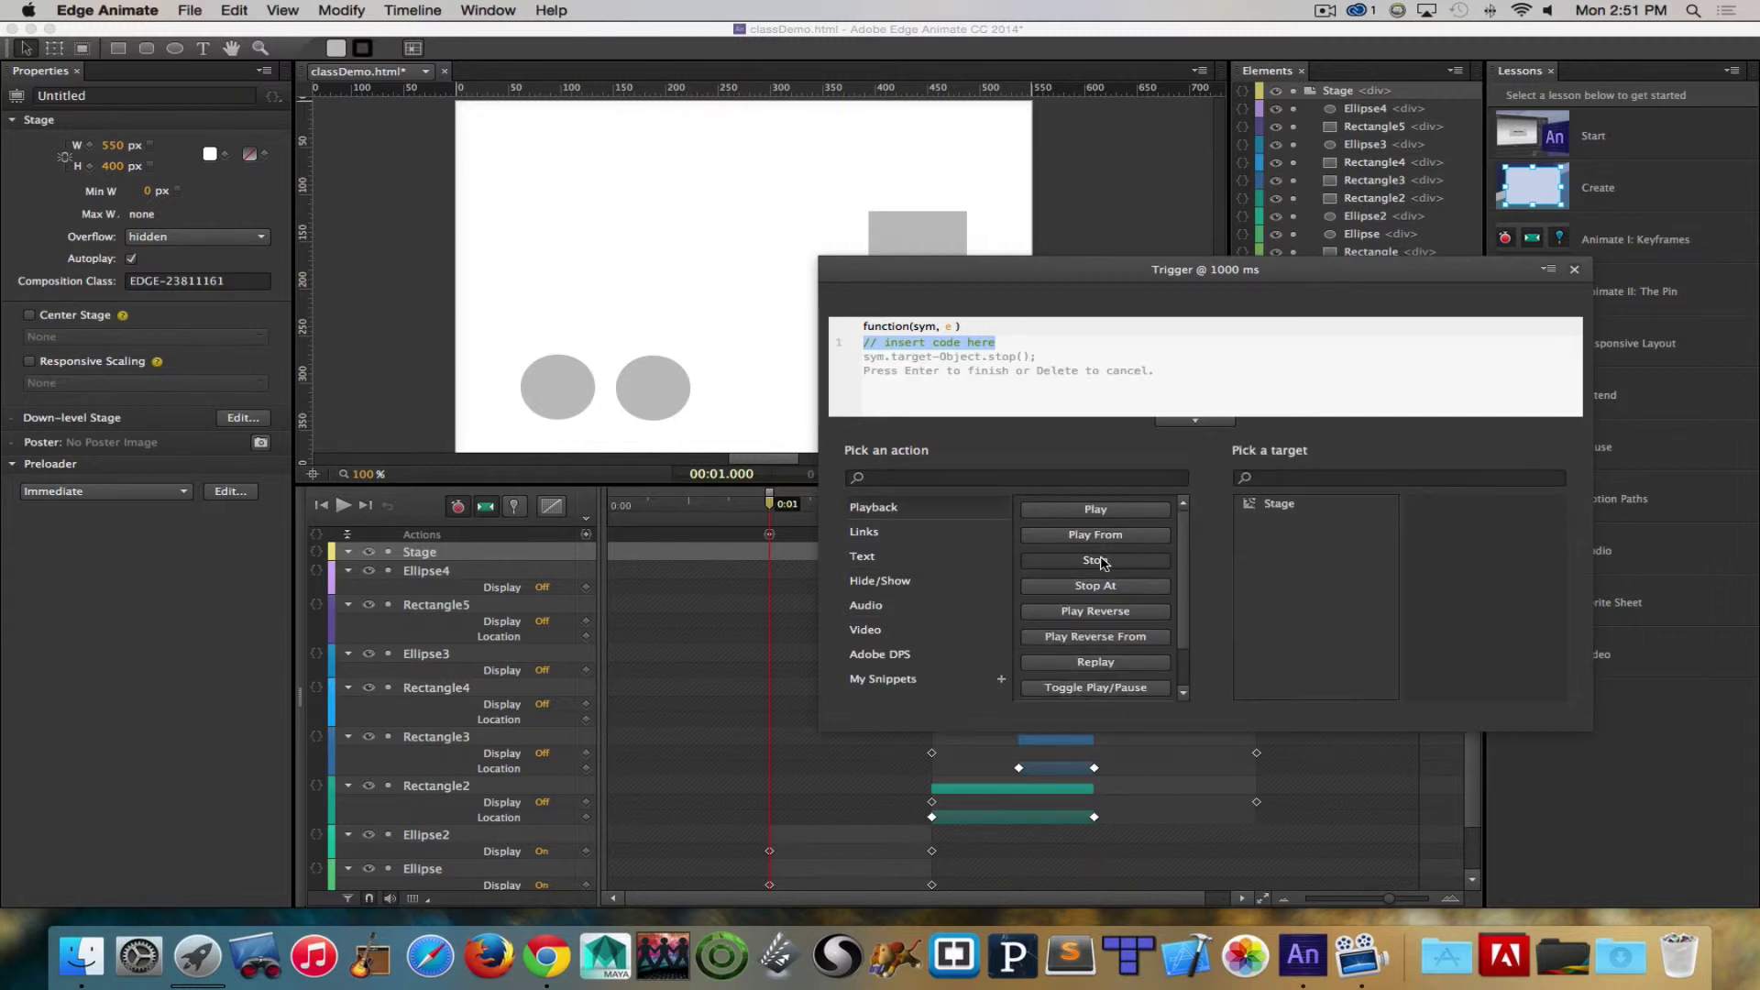
left_click(1271, 505)
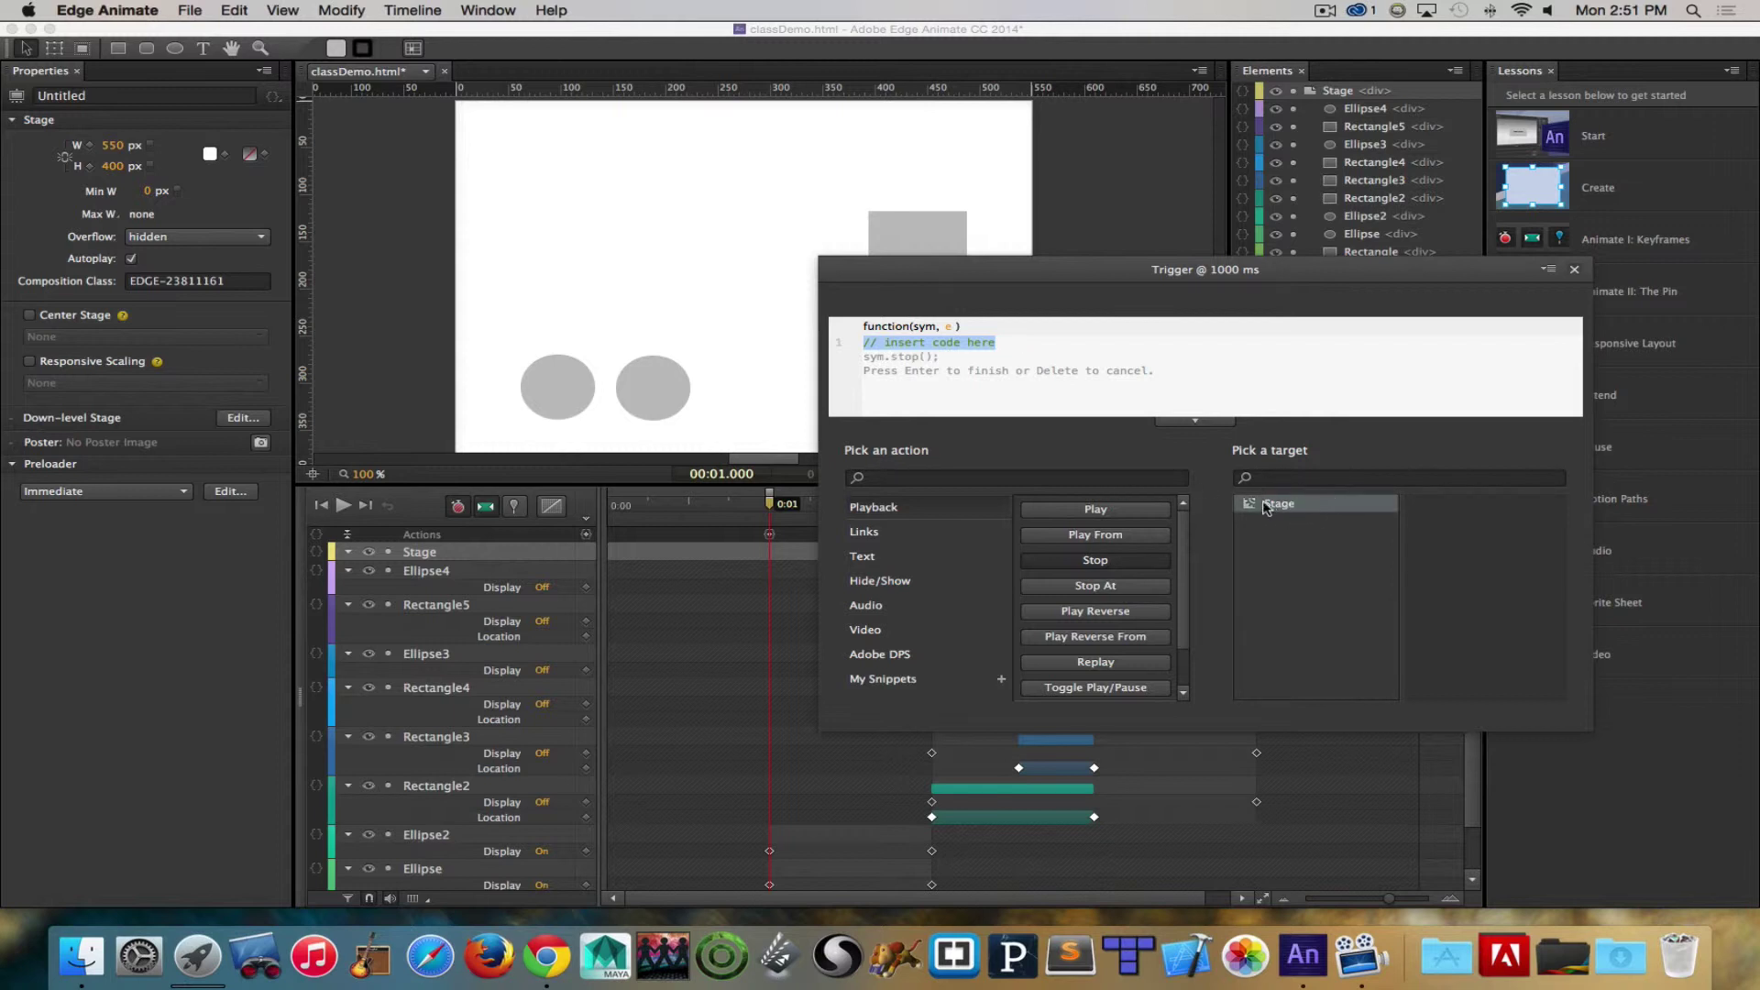
key("Return")
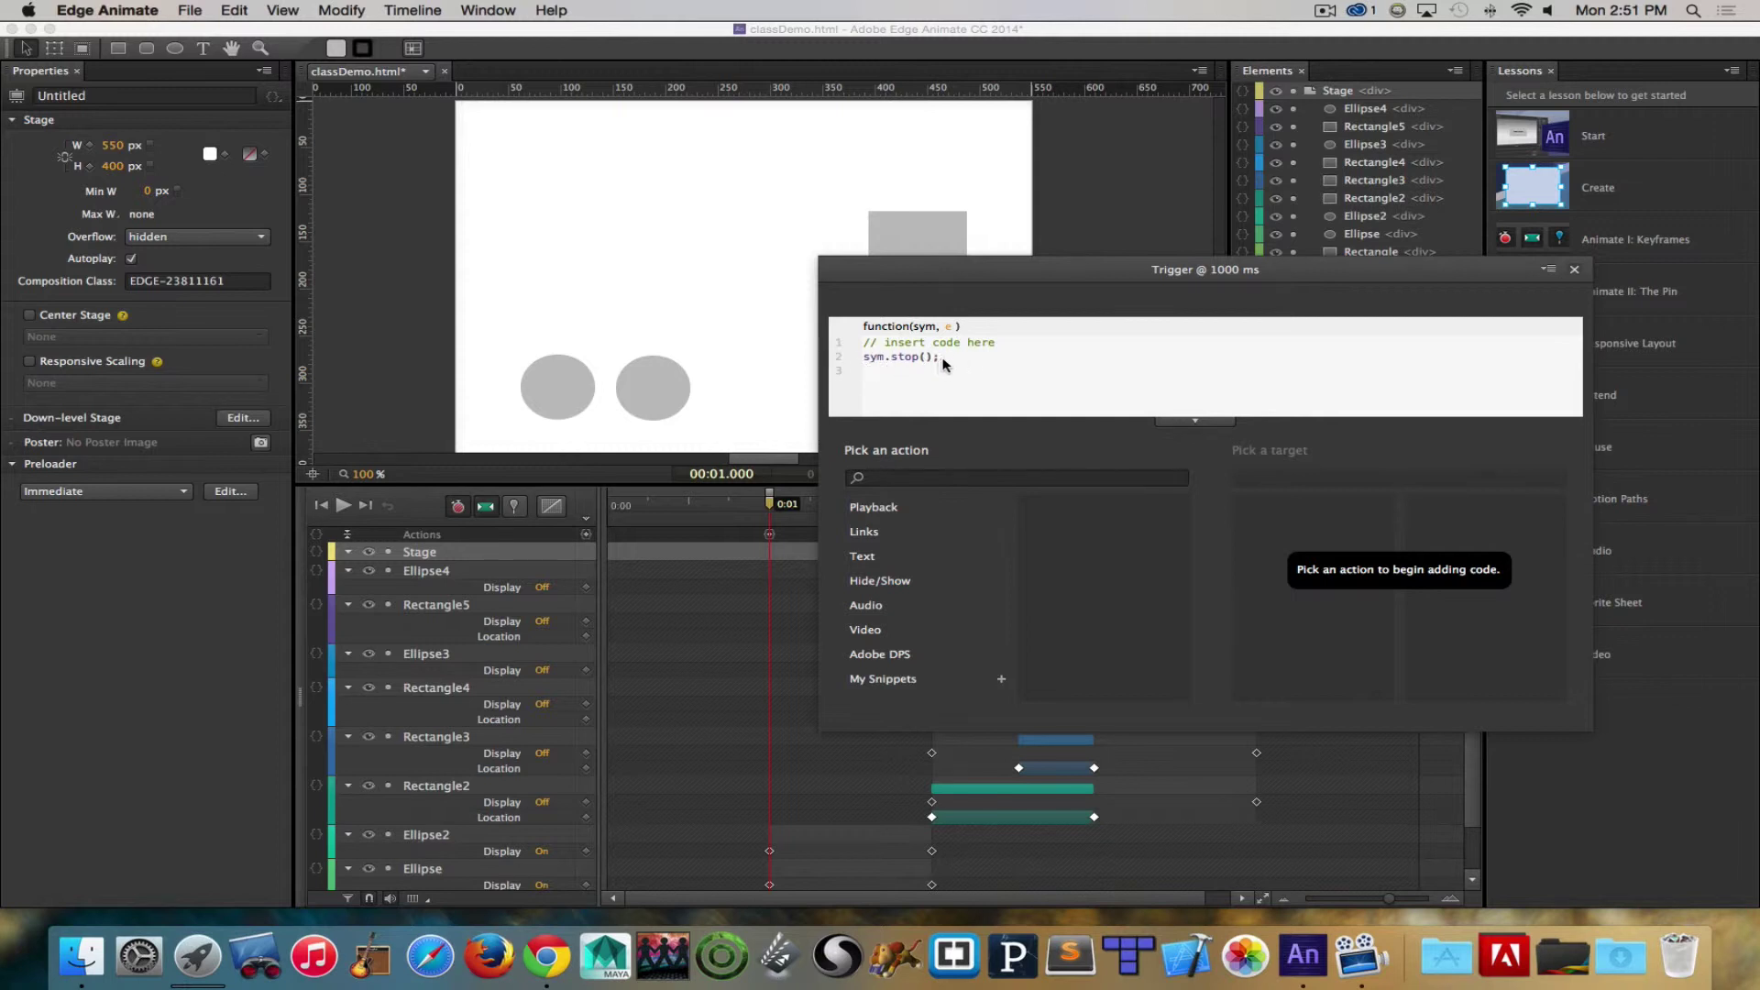
left_click(1574, 269)
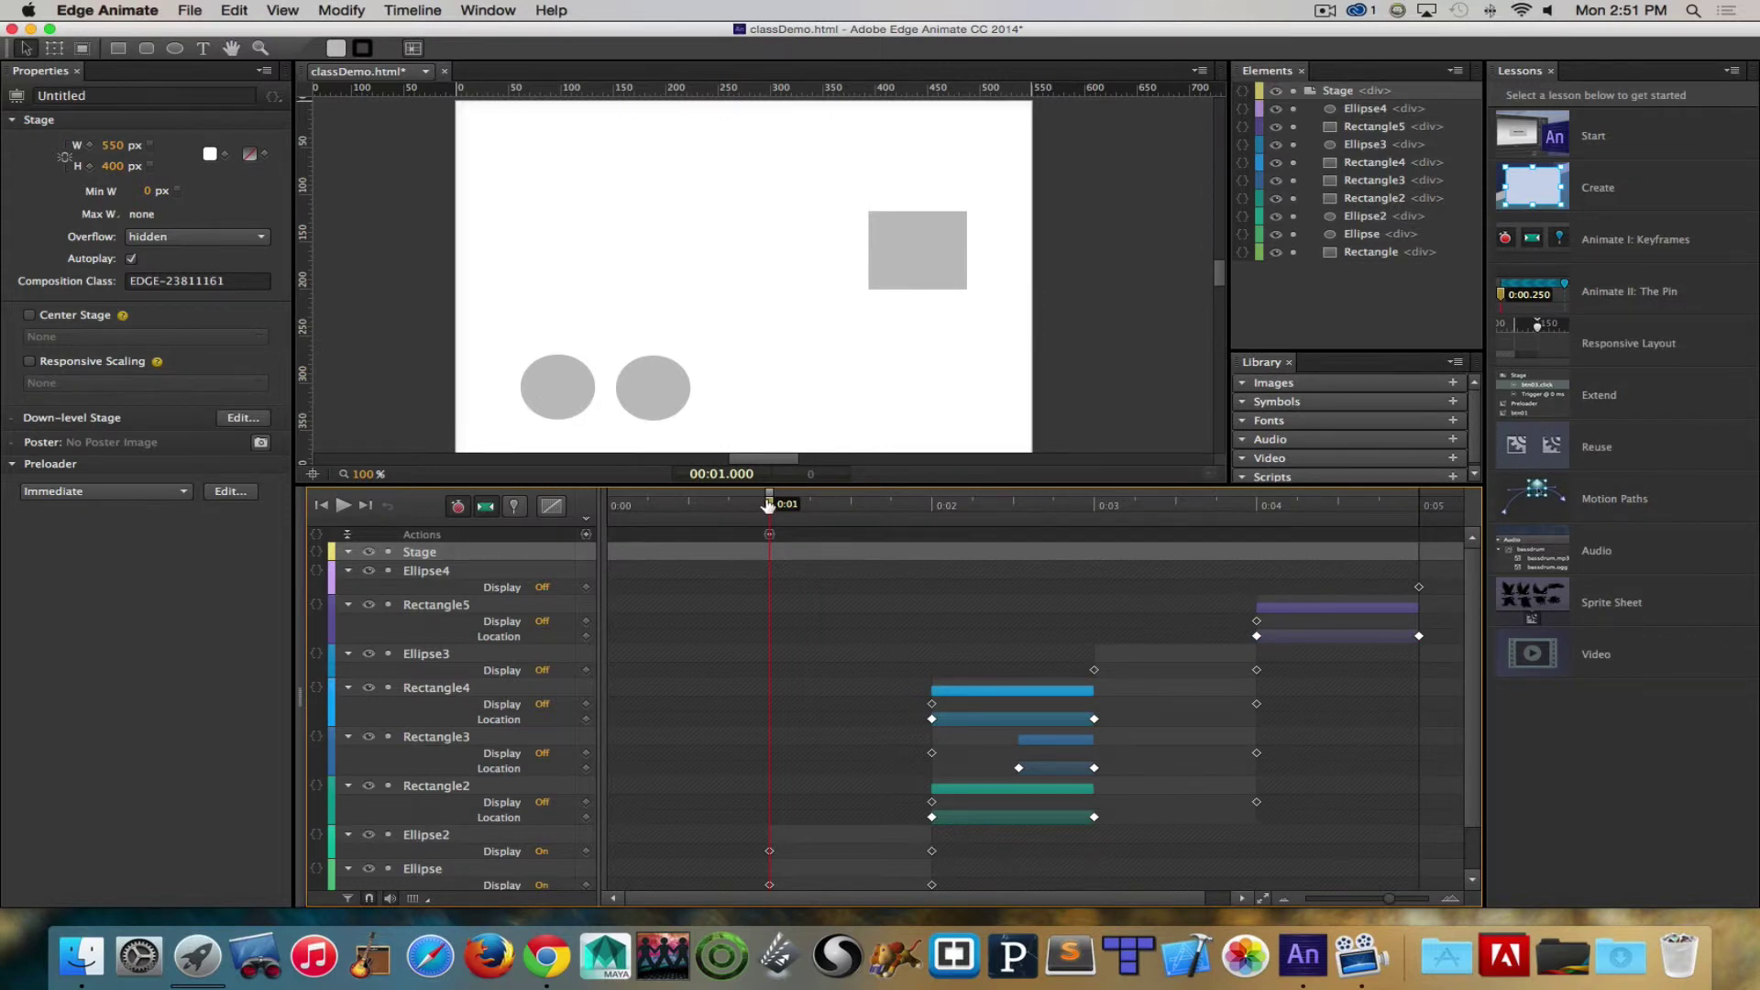
key("super+Return")
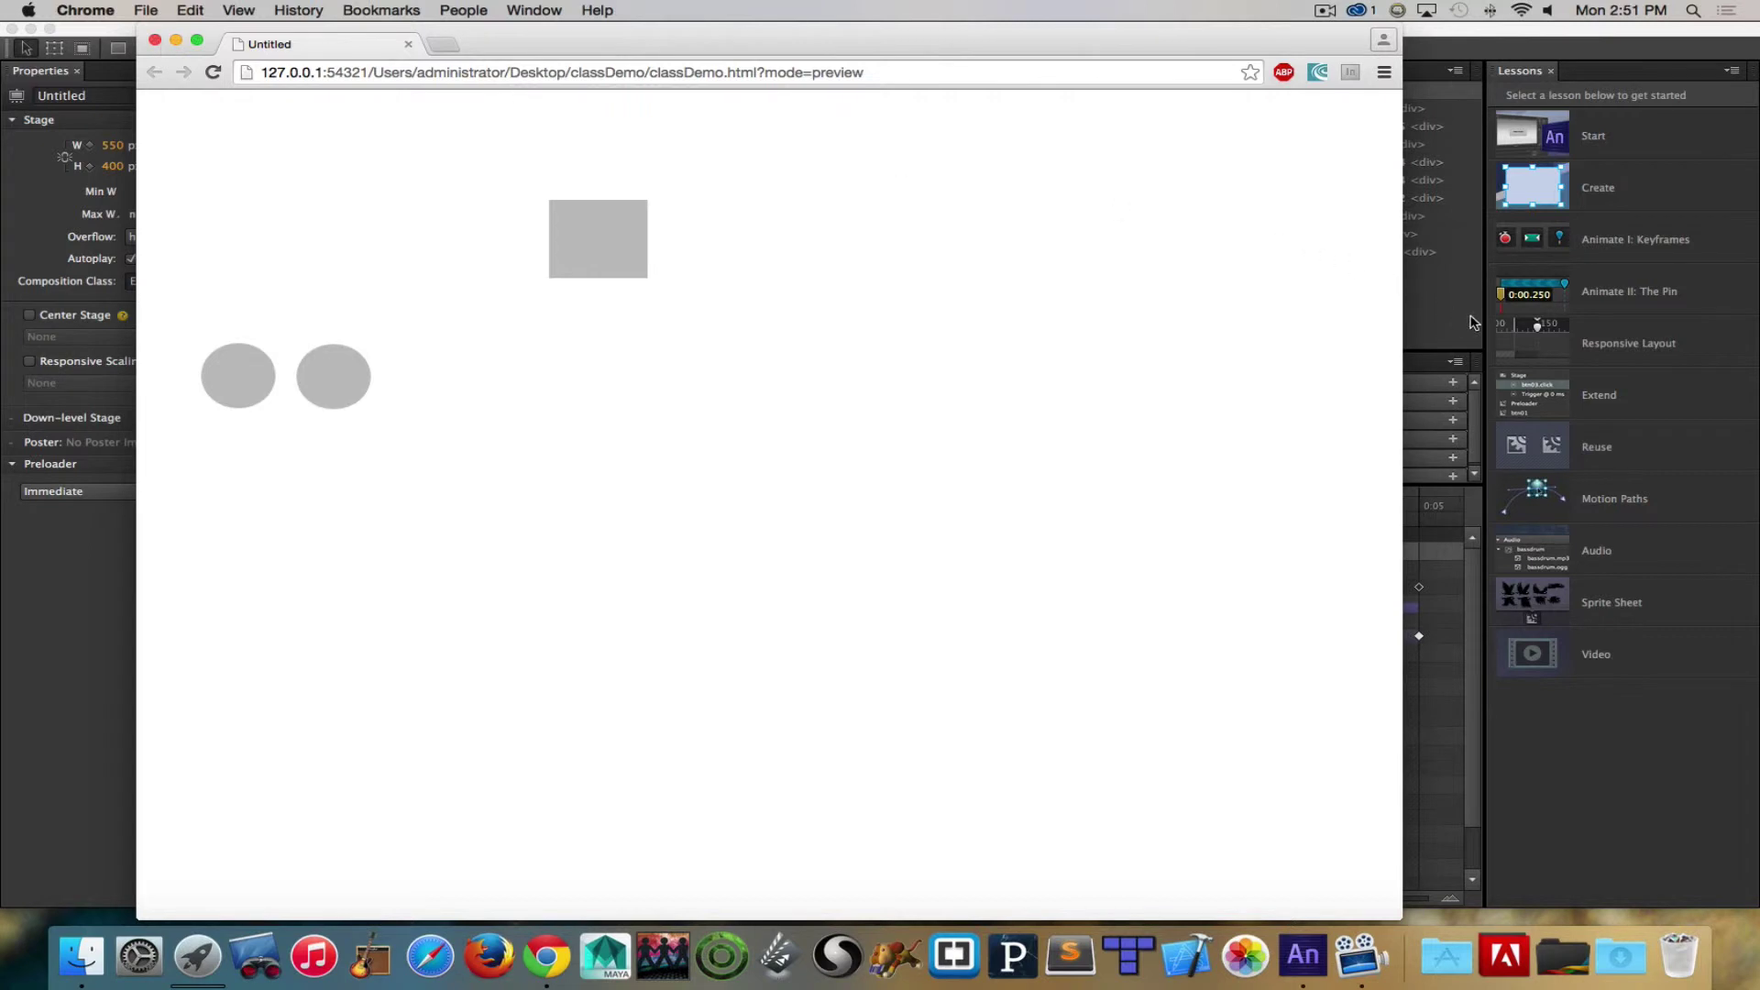
left_click(1600, 701)
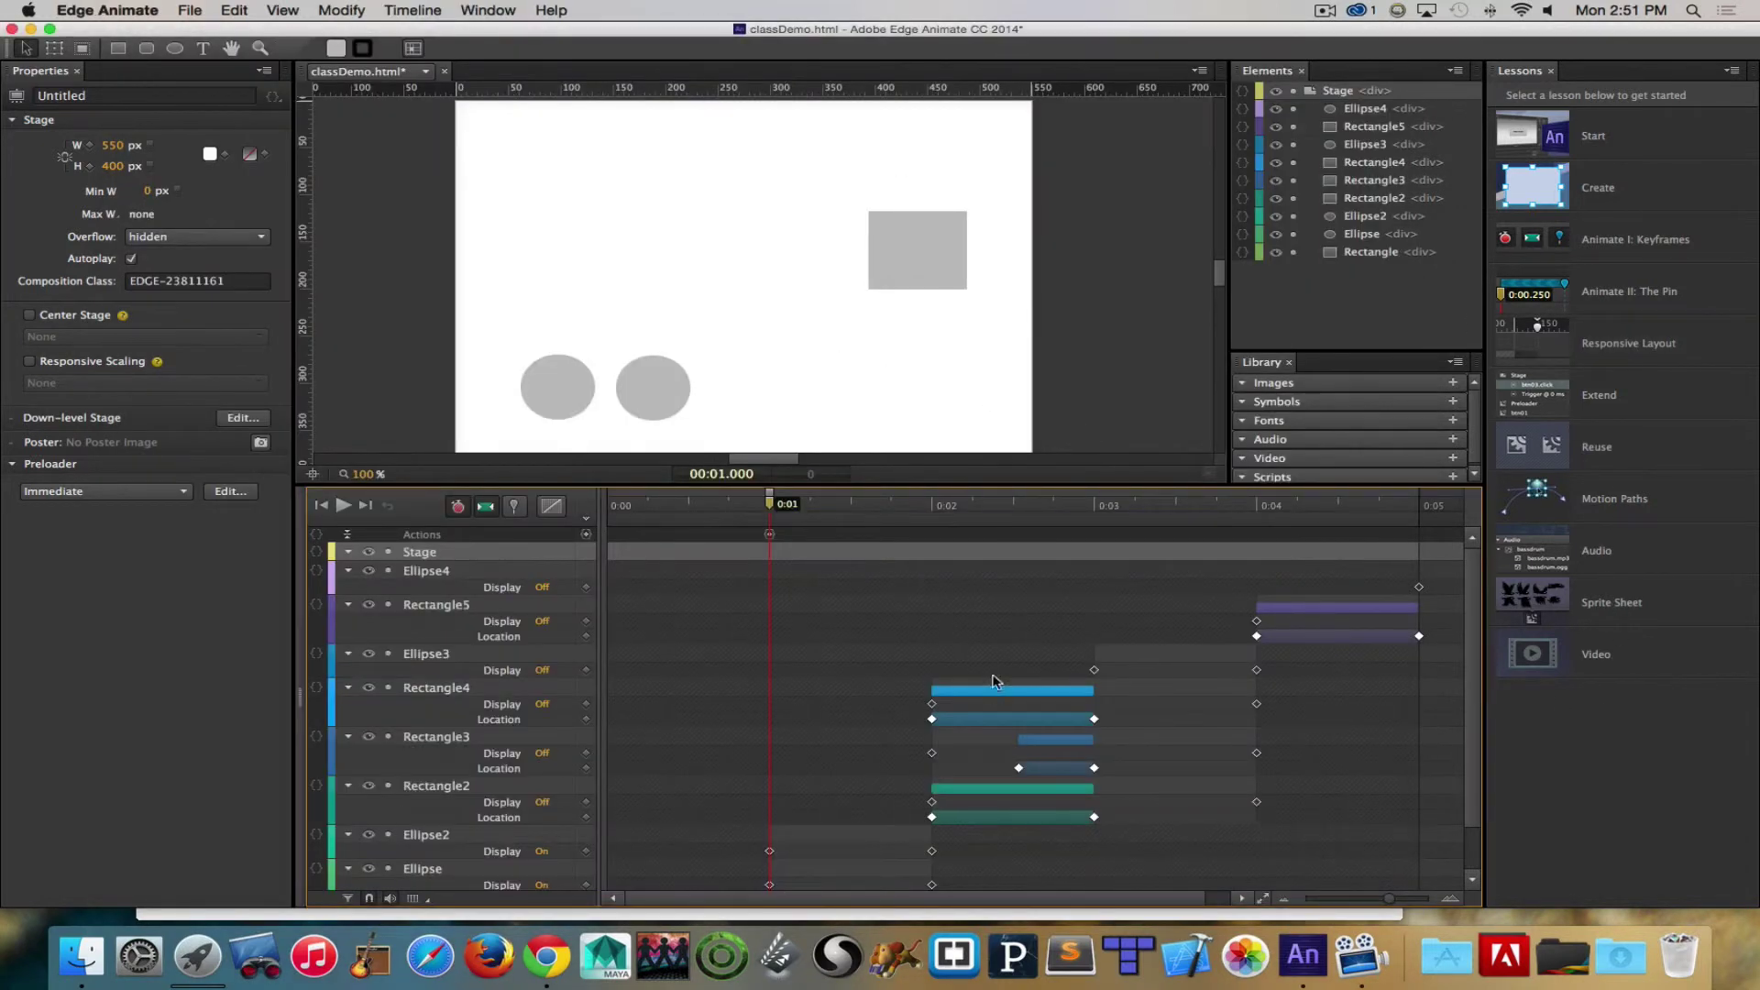
Step: At 0:03, insert a trigger with a Stop playback action that targets the Stage
left_click(1033, 505)
left_click_drag(1033, 506, 1093, 506)
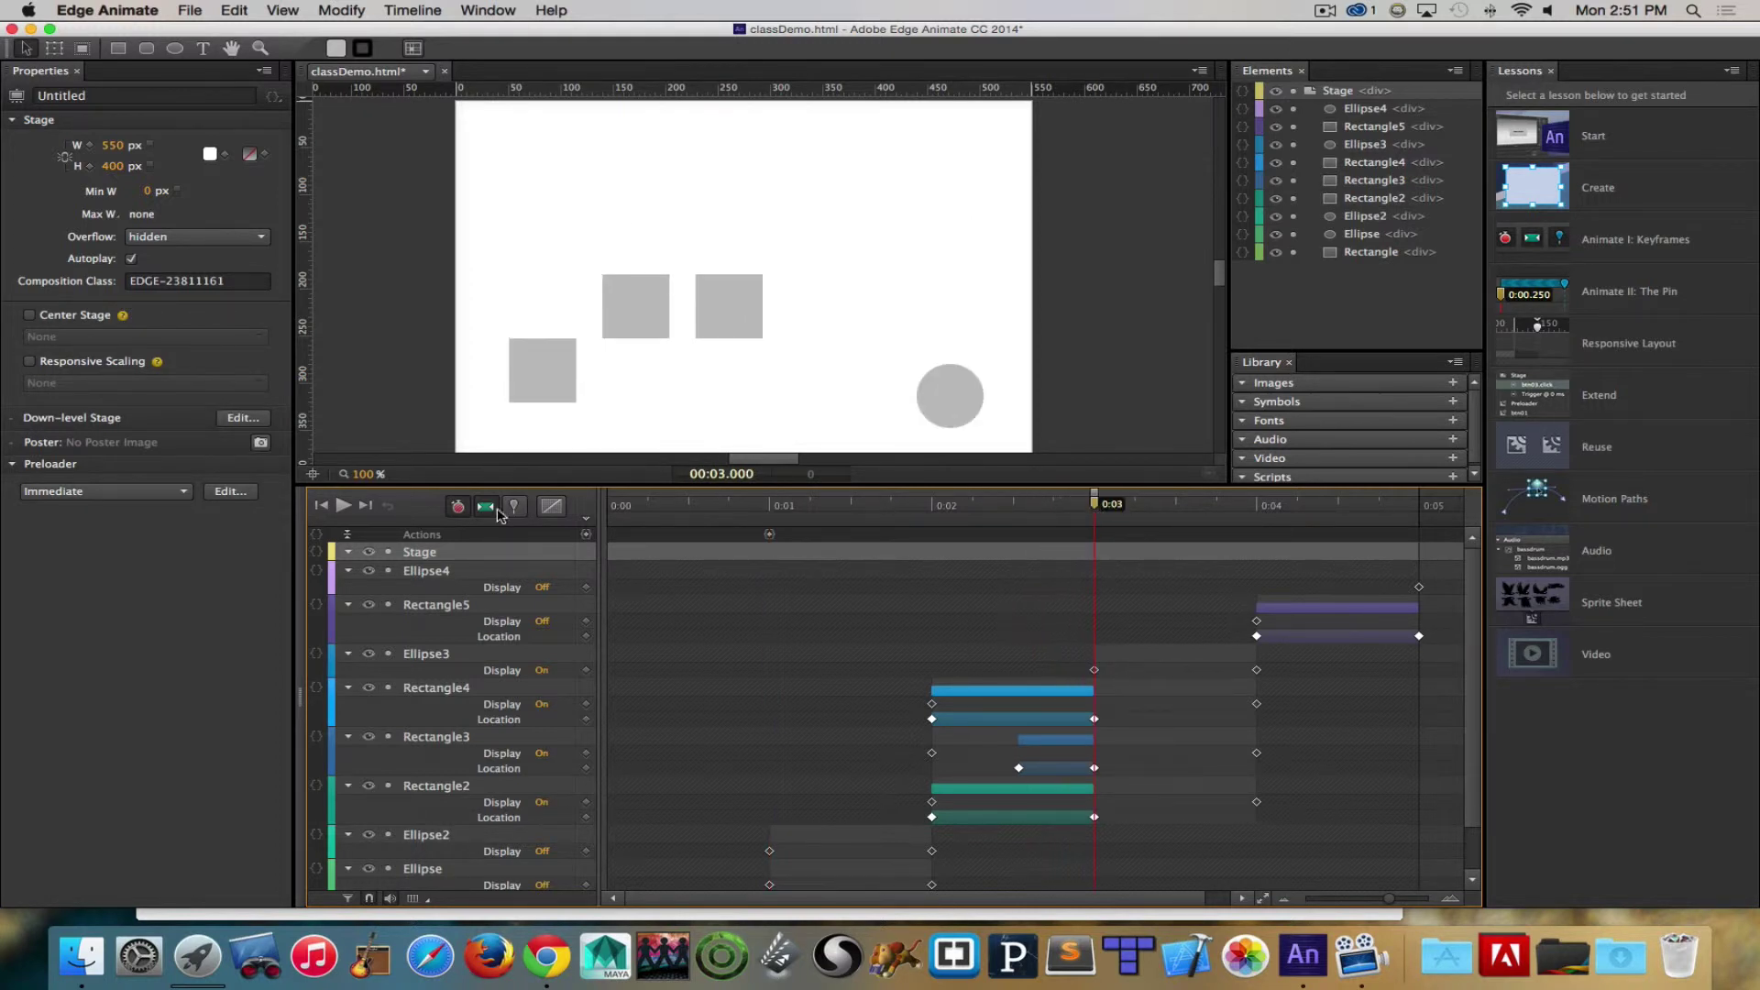
left_click(586, 534)
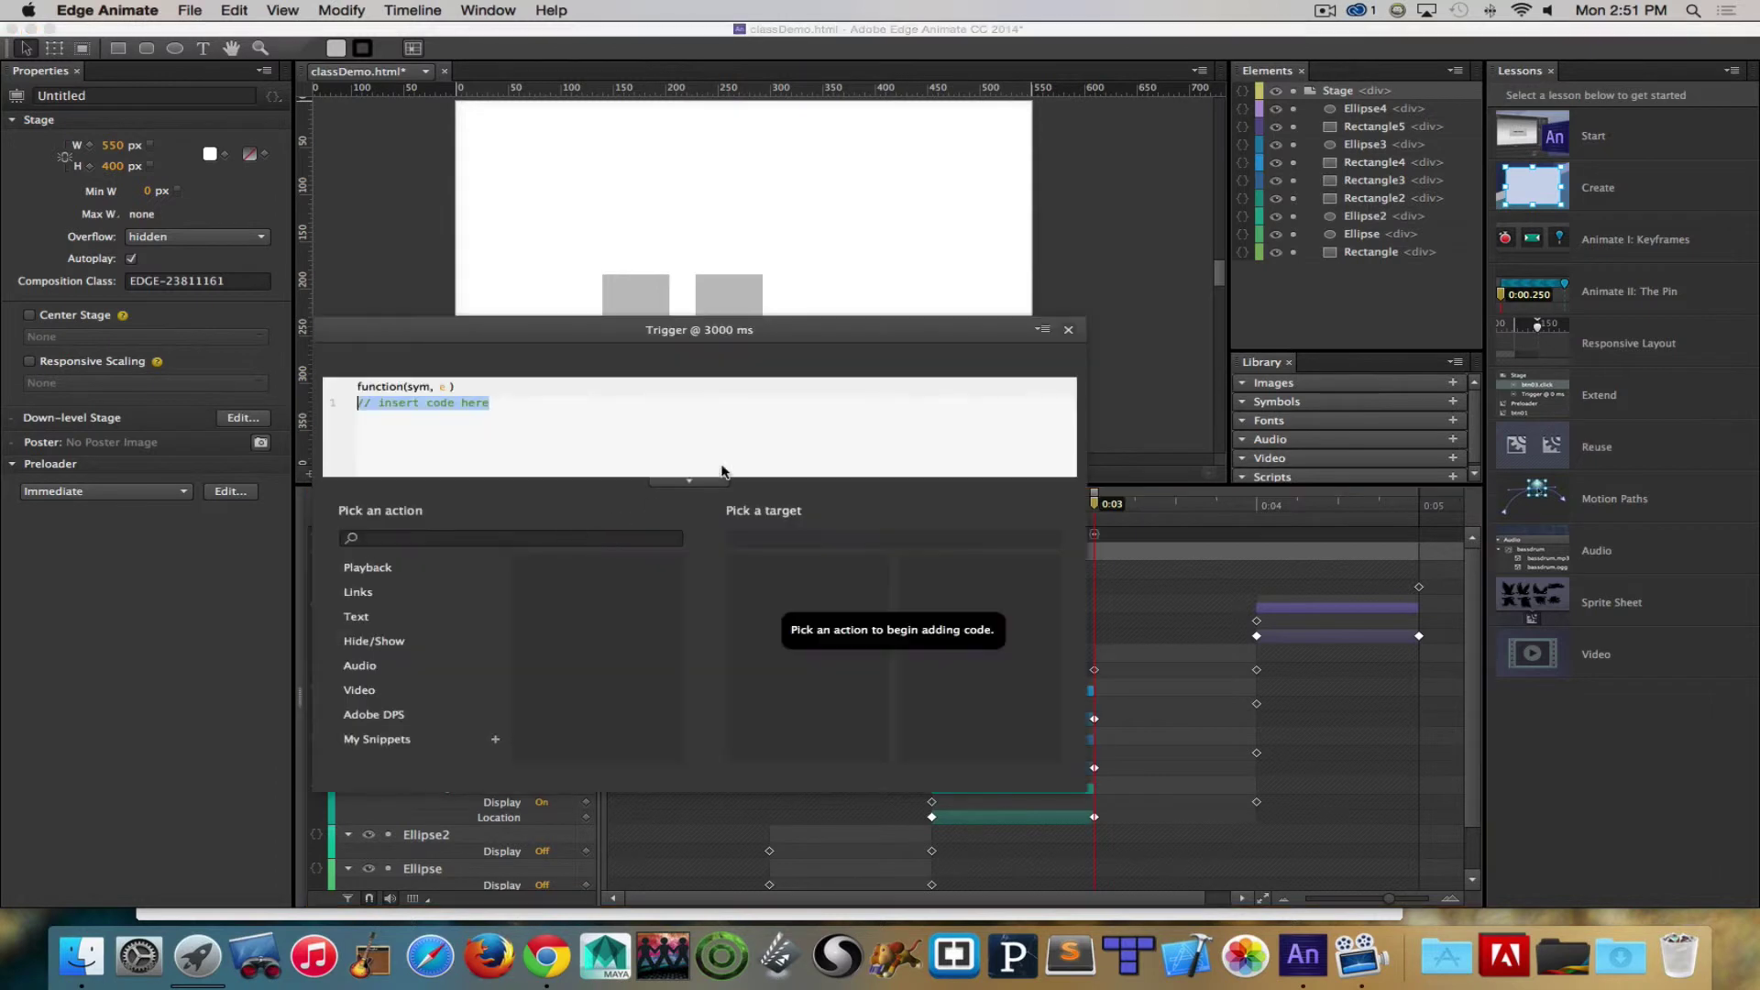
left_click(377, 568)
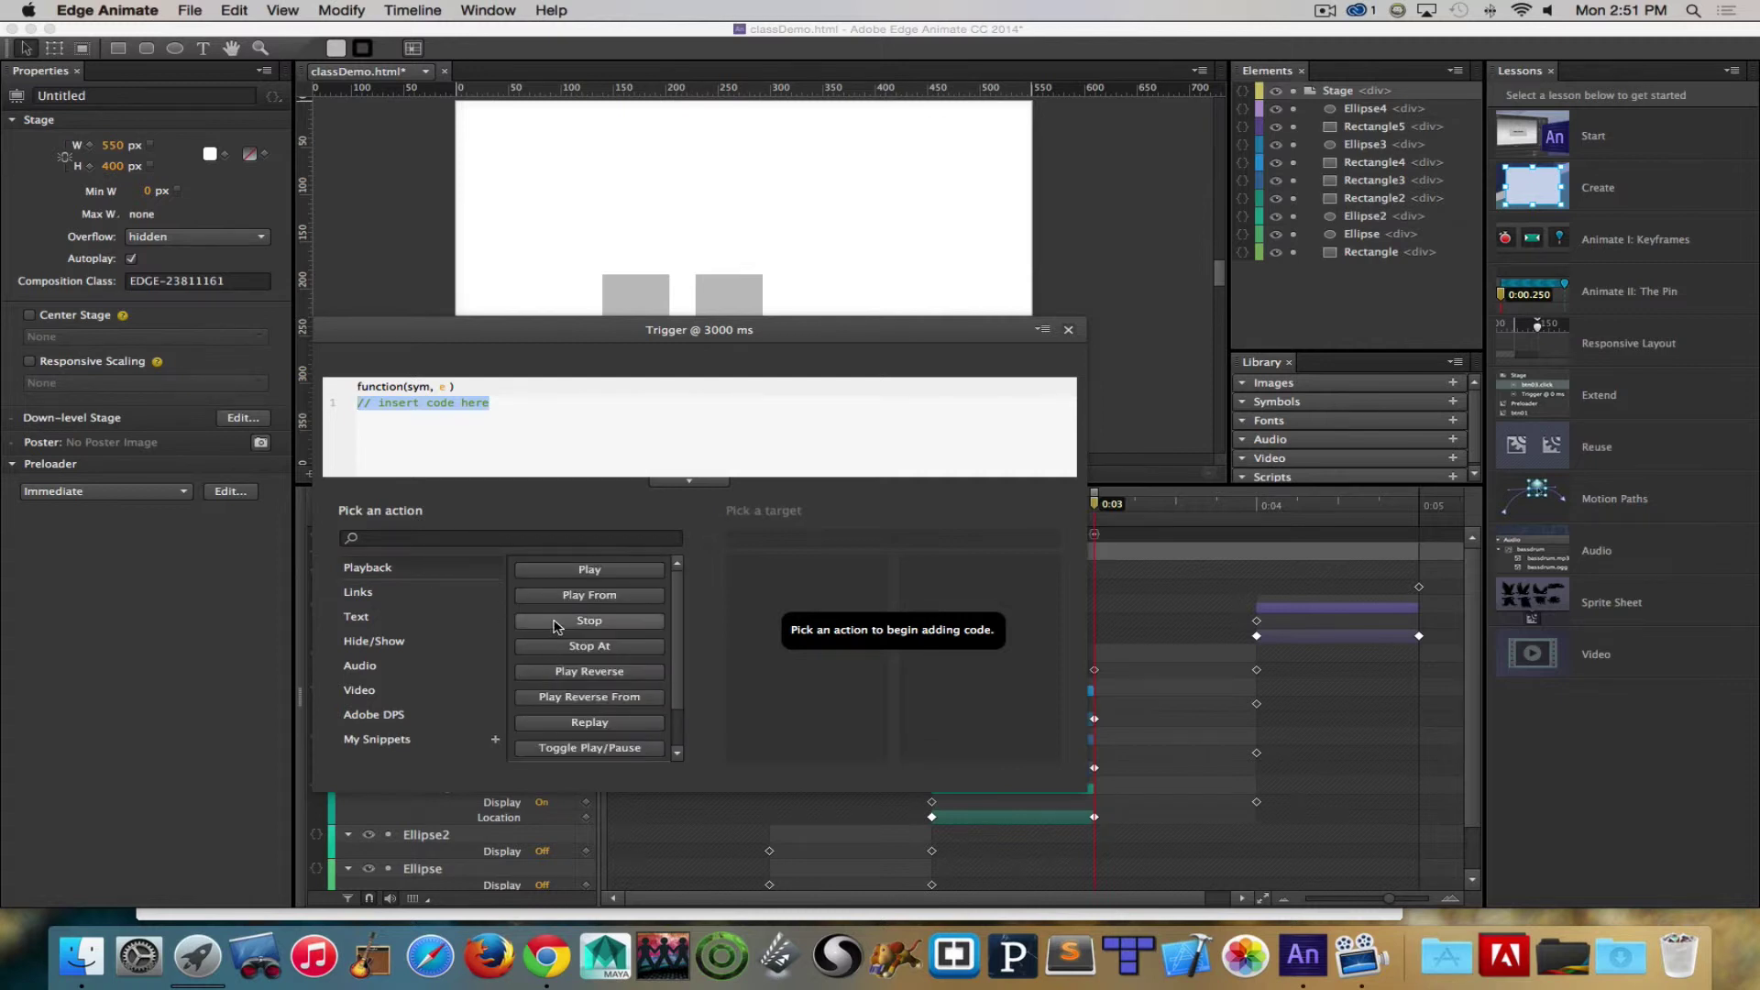
left_click(590, 621)
left_click(773, 565)
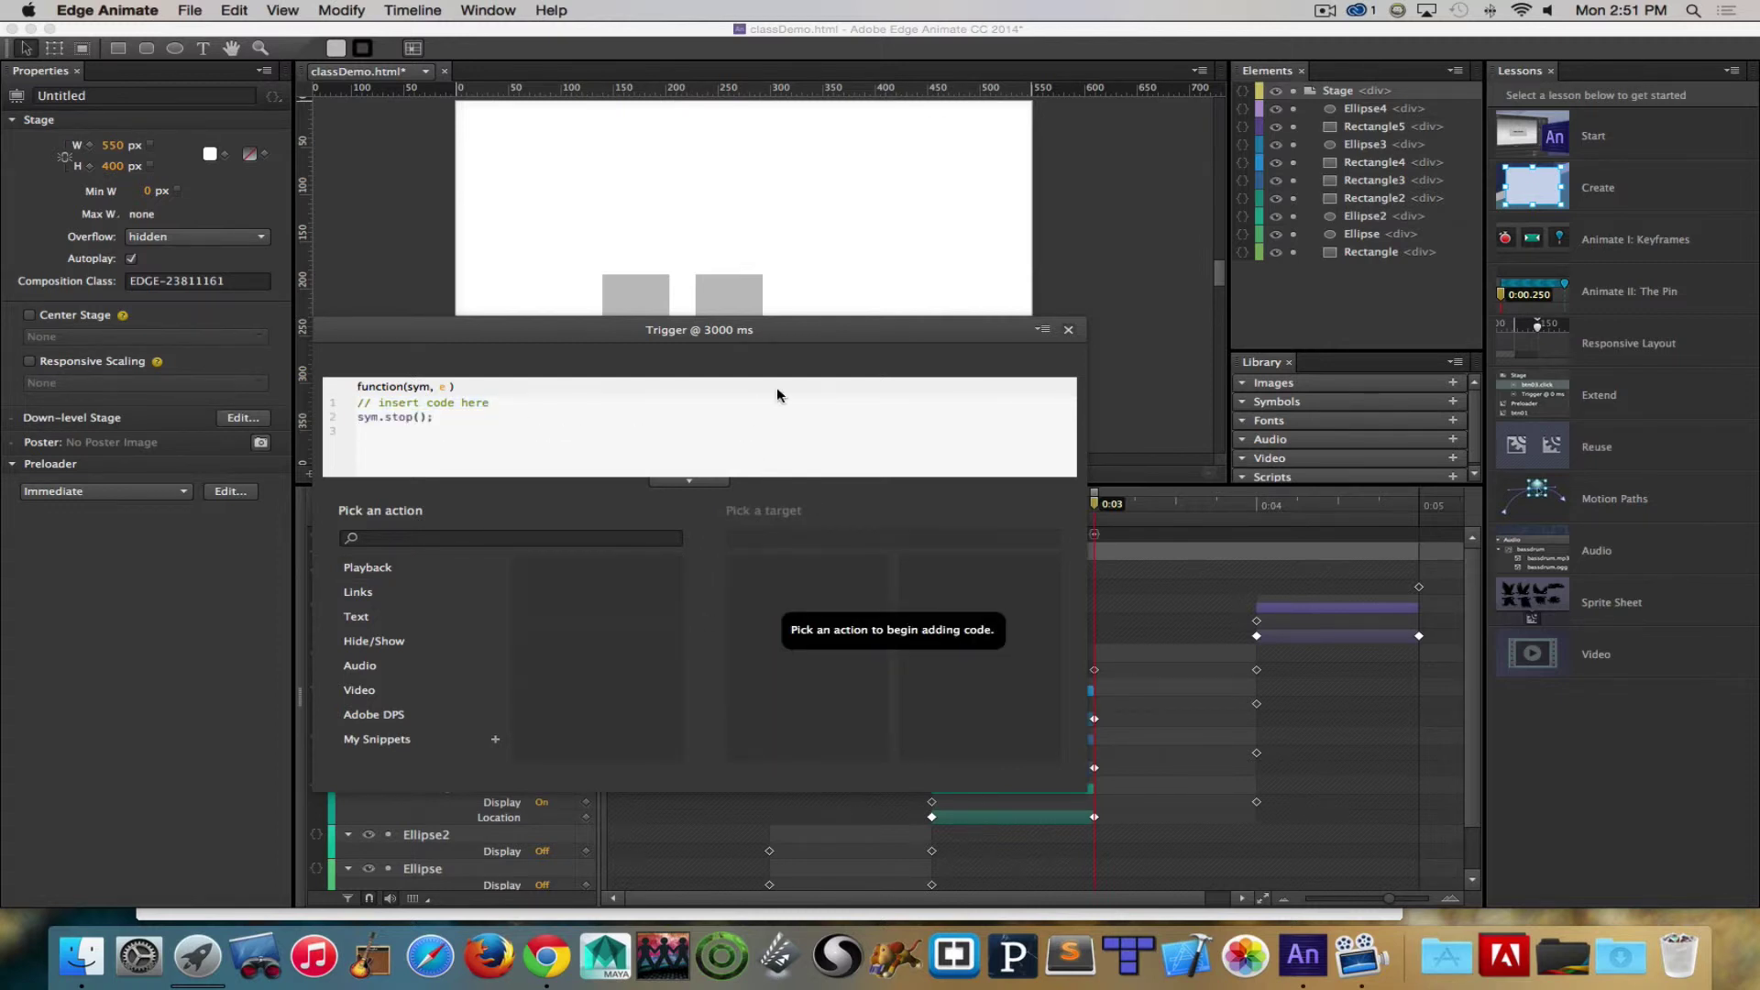
left_click(1068, 331)
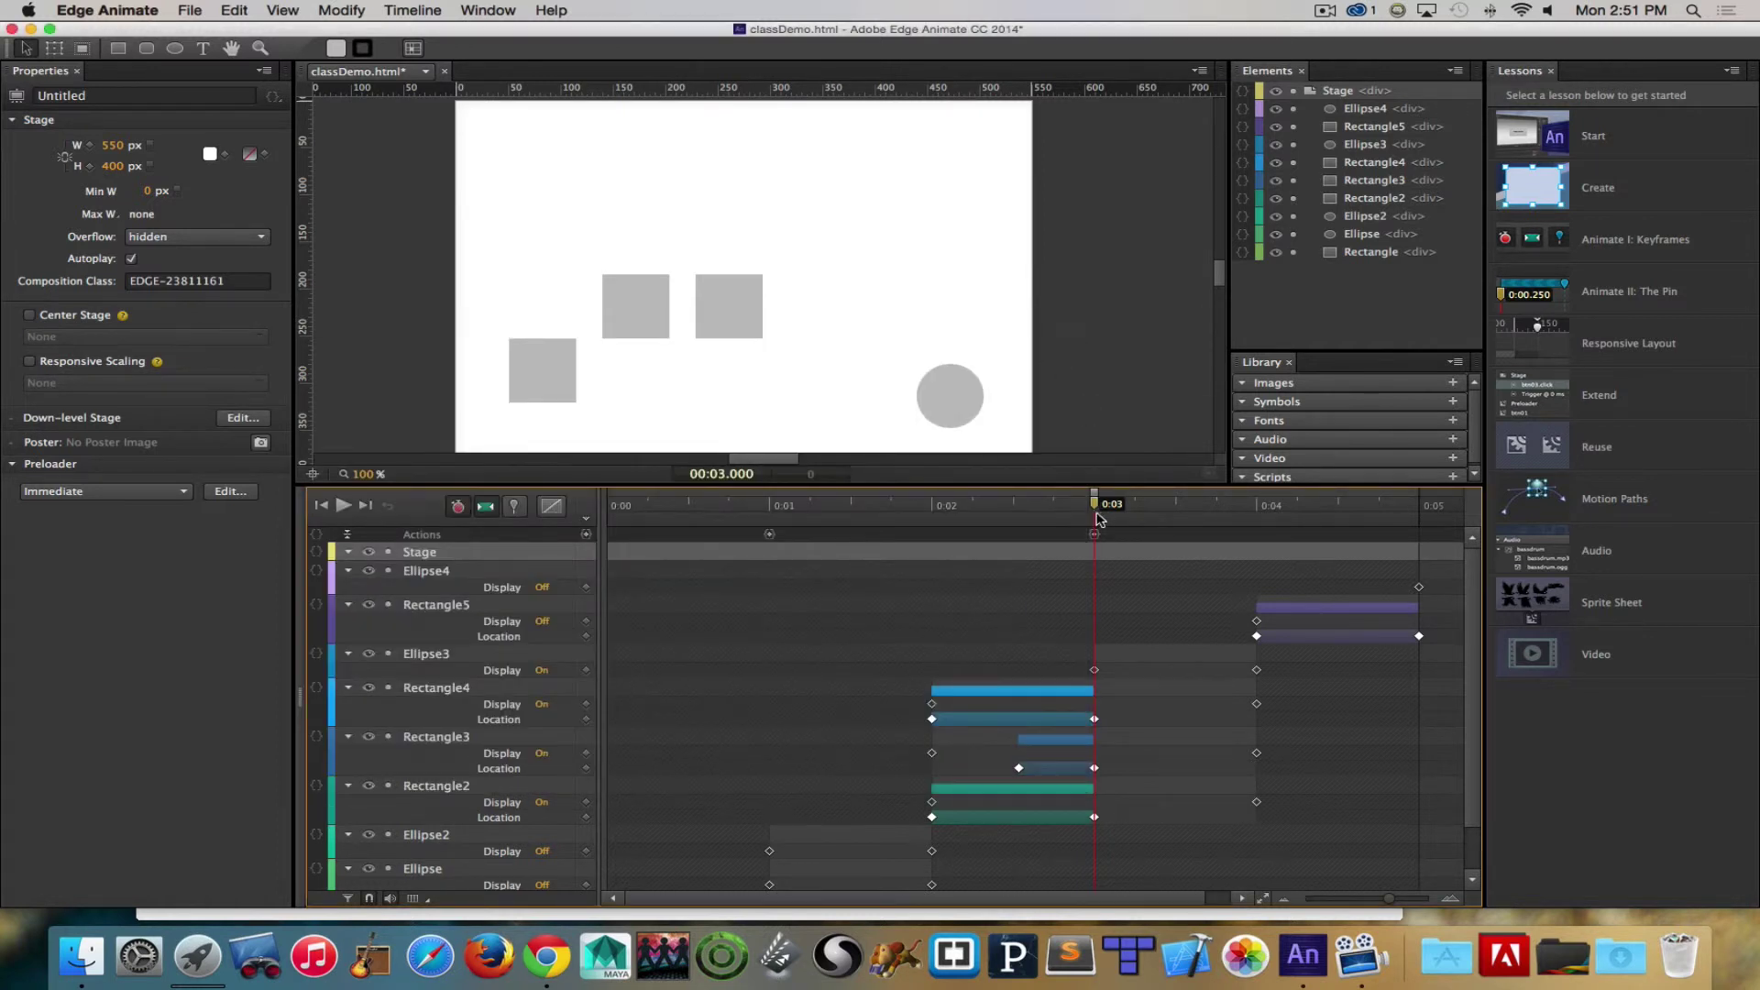
Step: At 0:05, insert a trigger with a Stop playback action that targets the Stage
left_click_drag(1097, 507, 1420, 510)
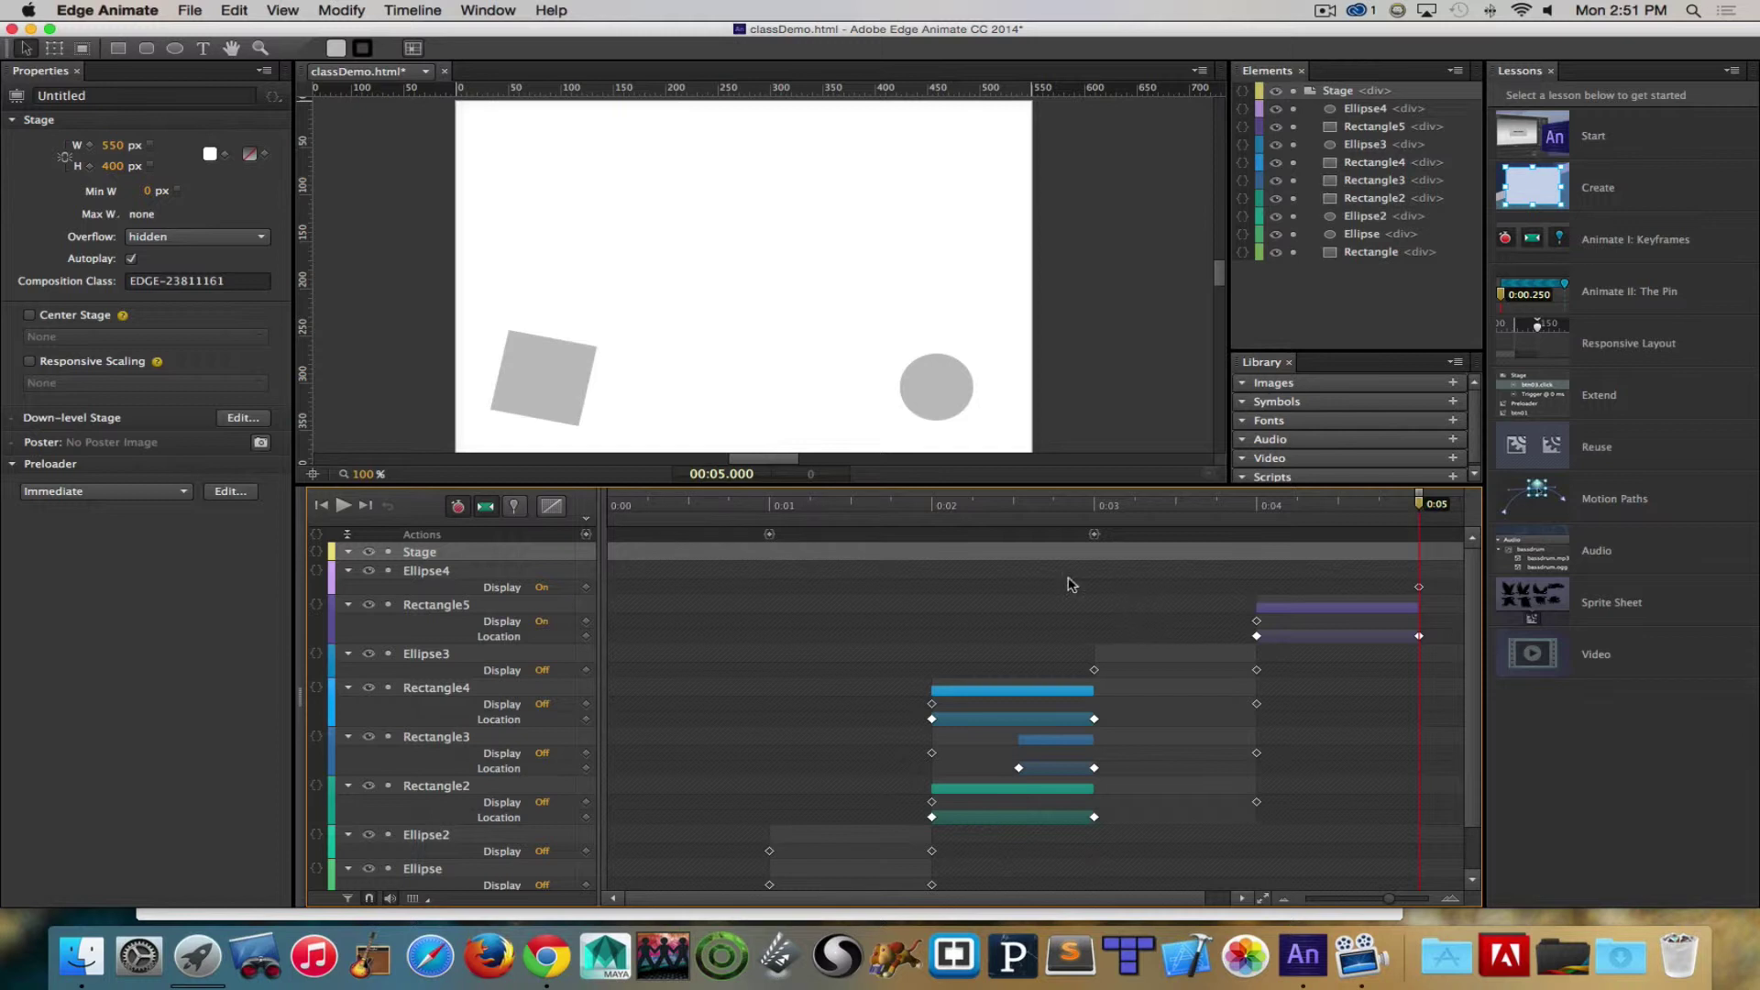
left_click(586, 534)
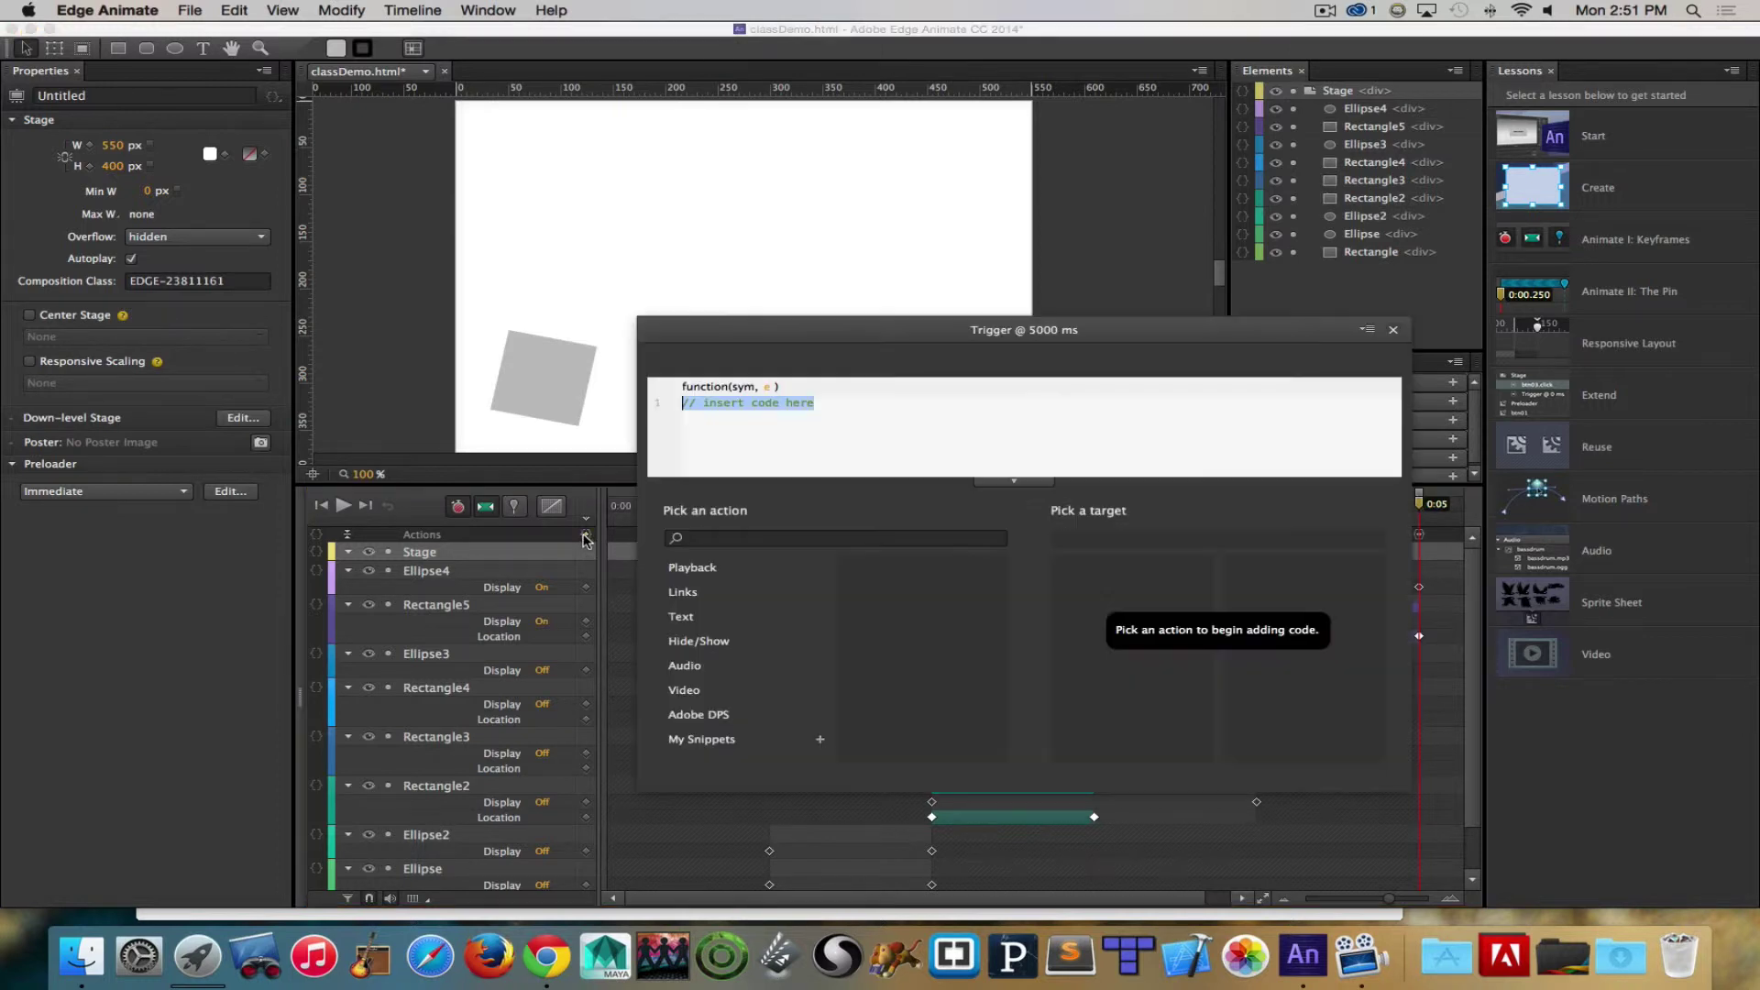
left_click(708, 570)
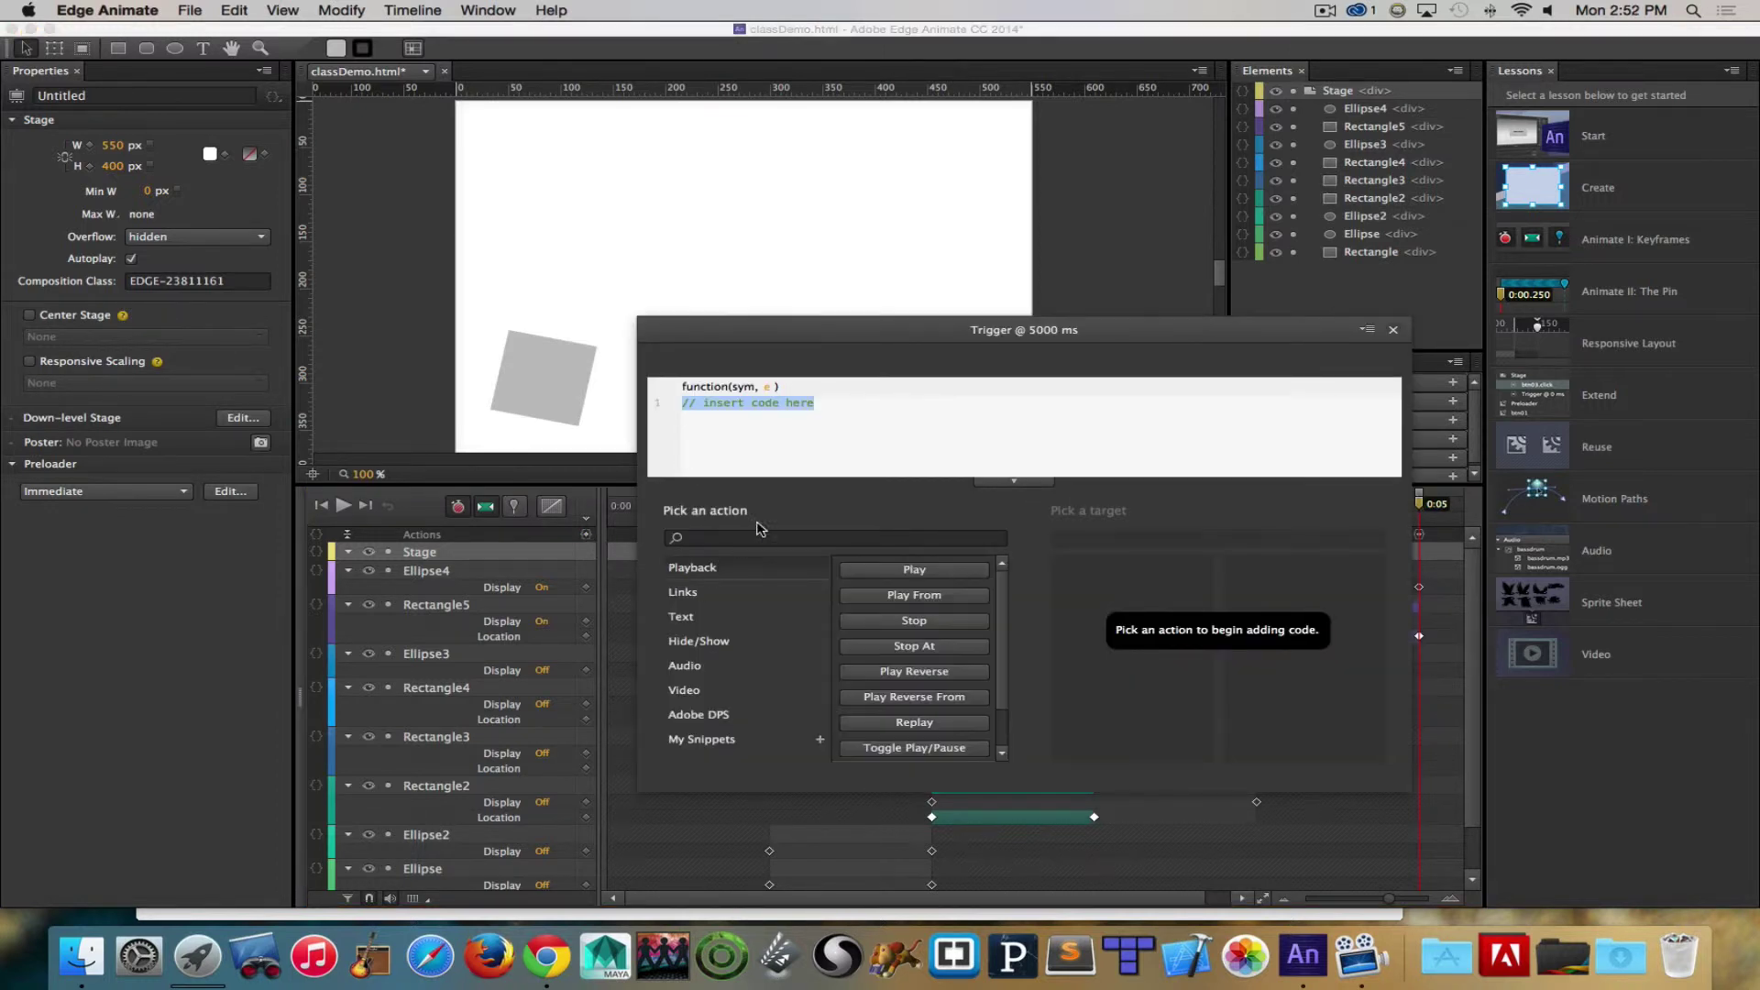
left_click(877, 622)
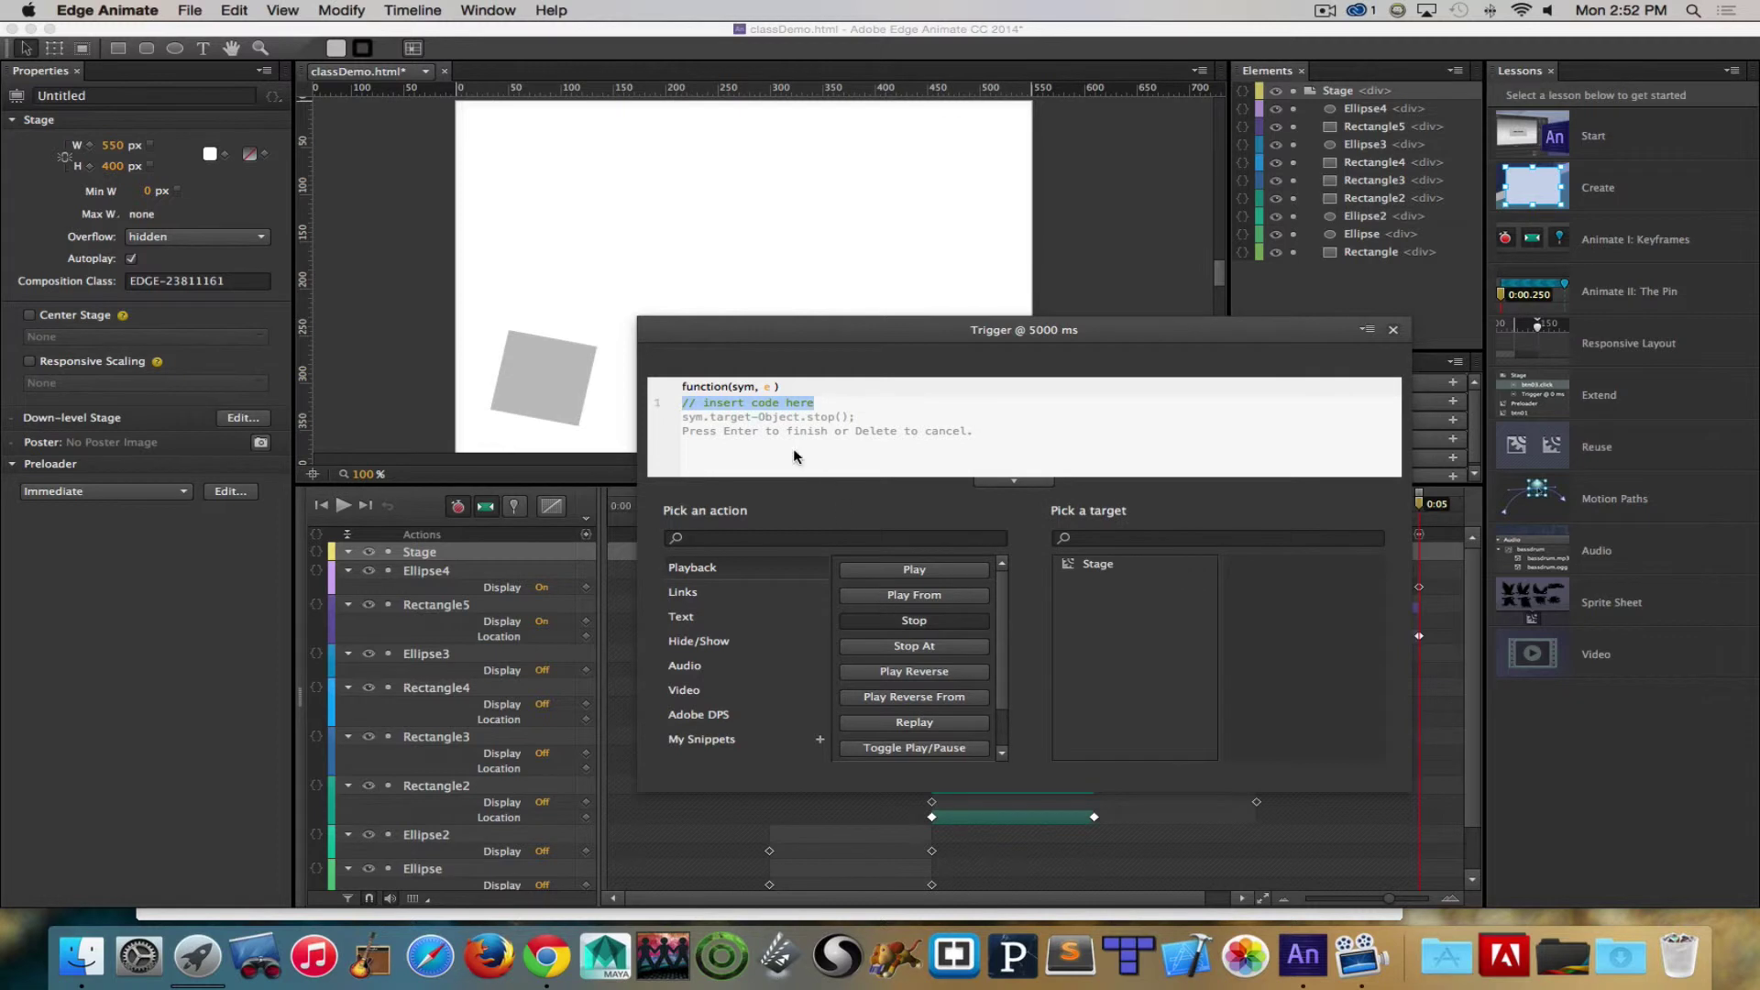
left_click(1078, 565)
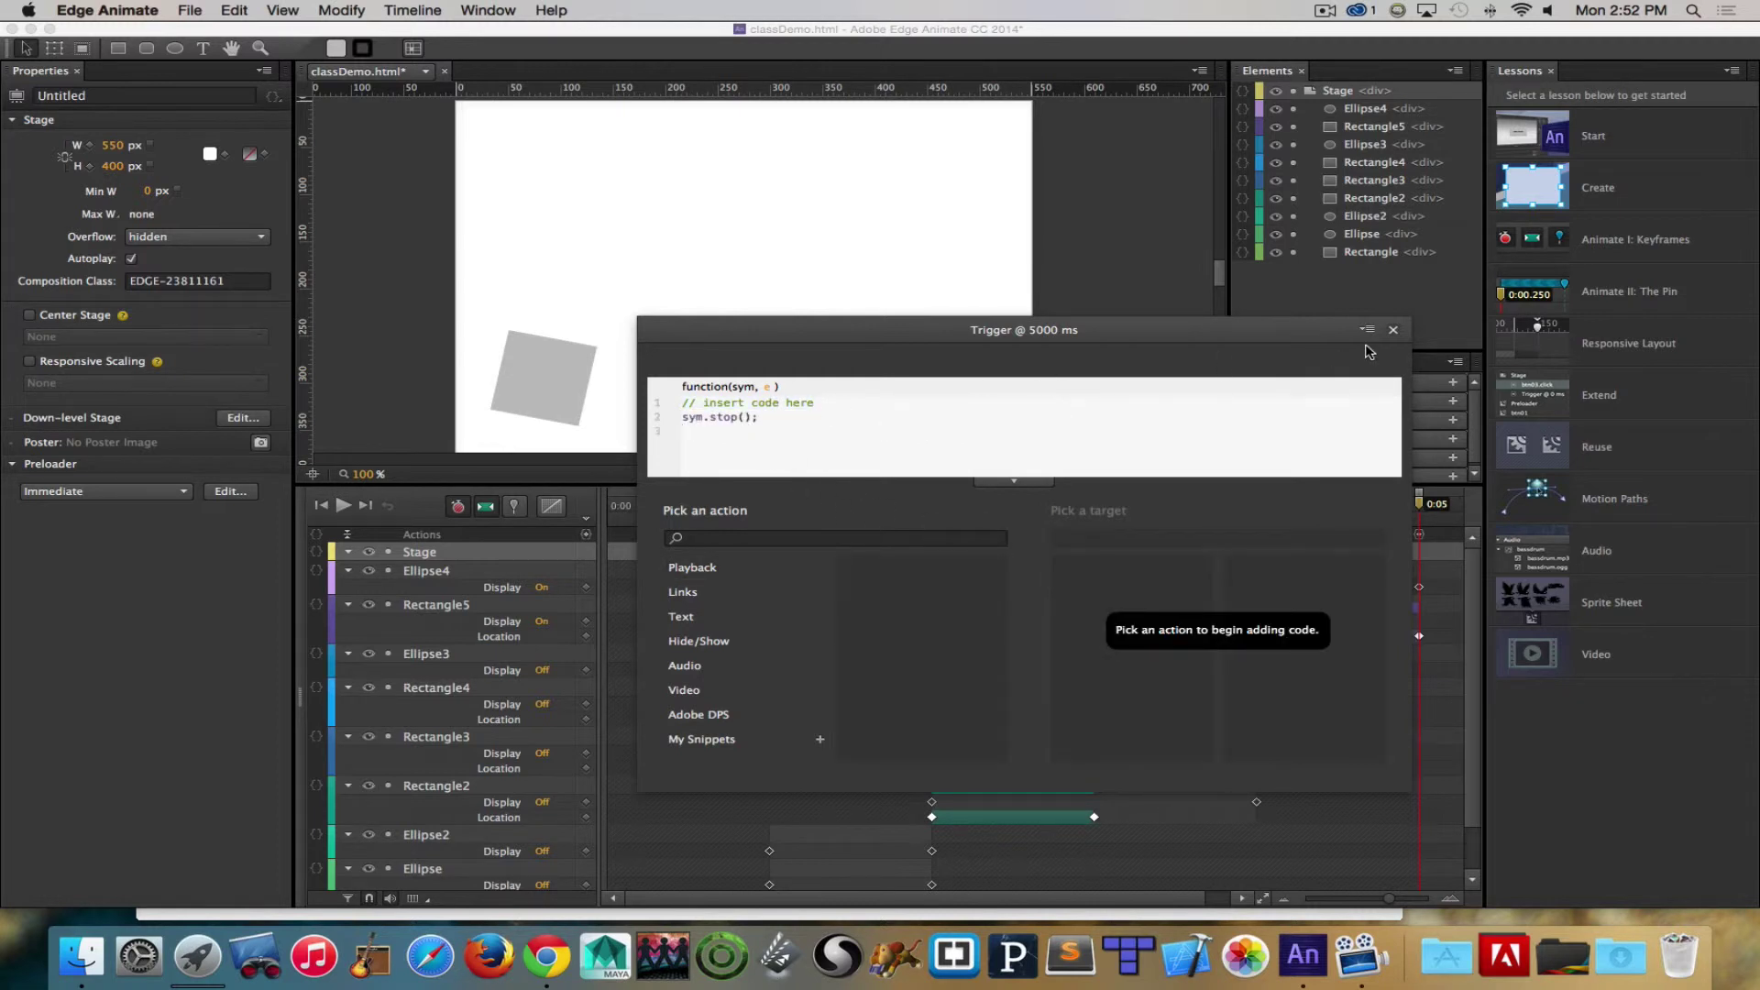
left_click(1393, 330)
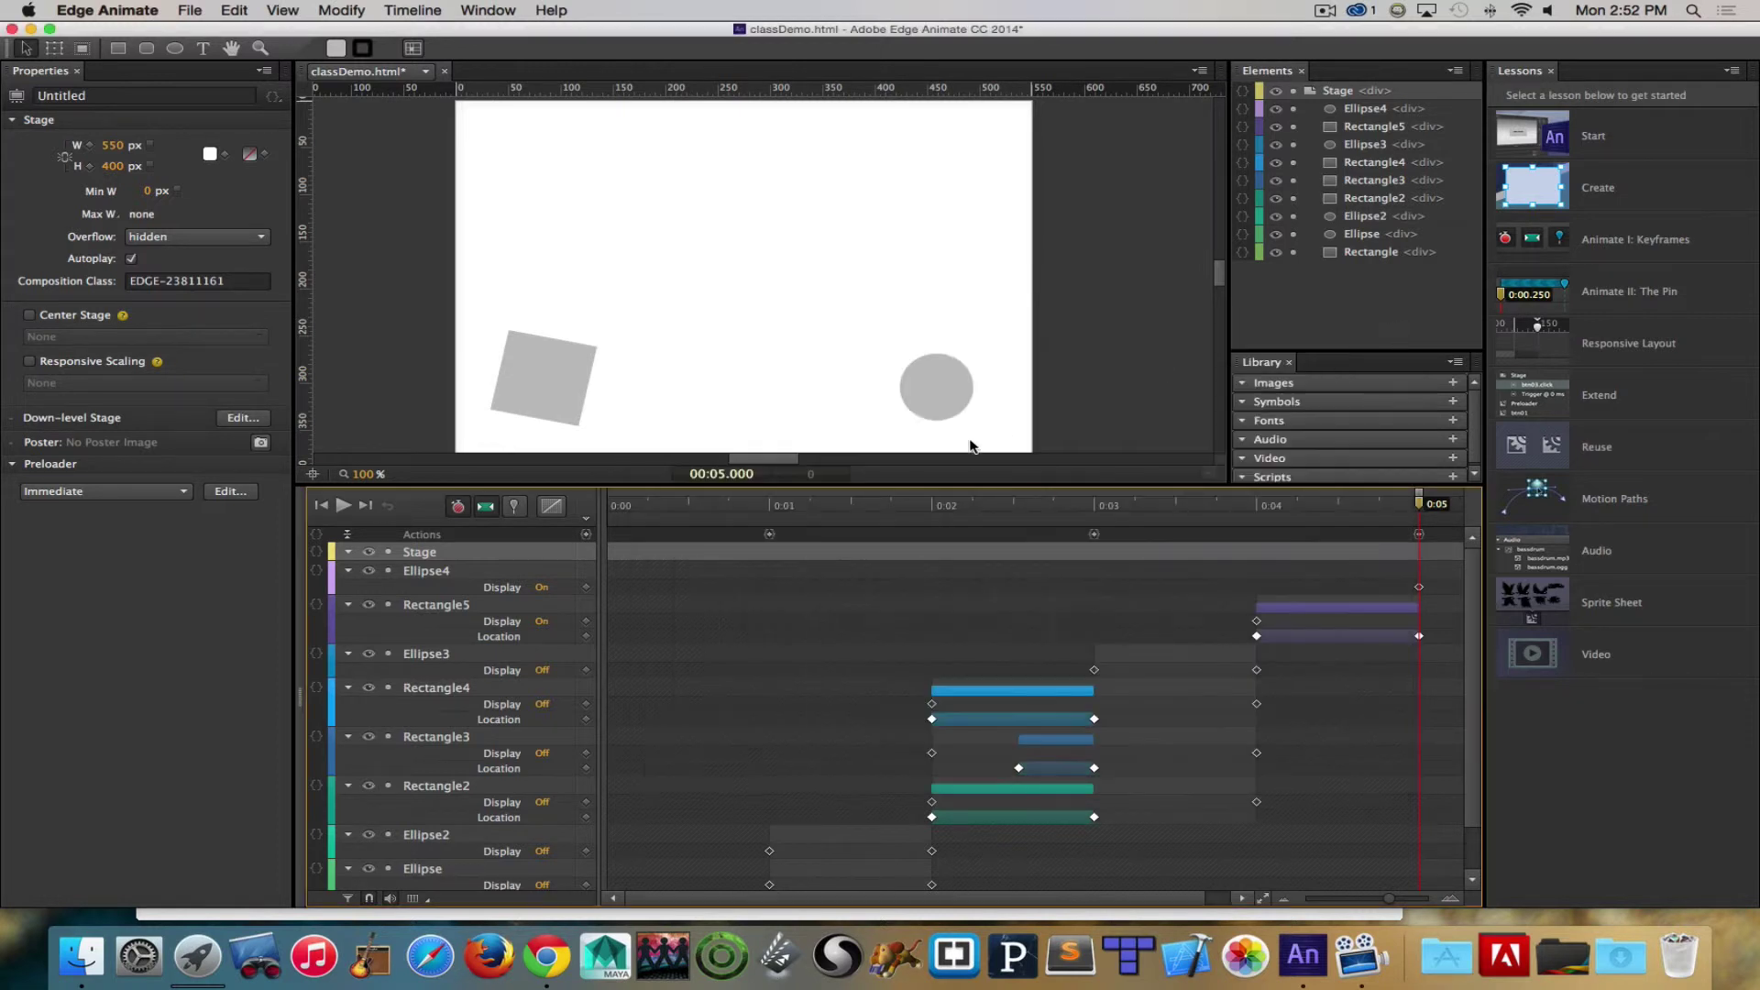
Step: Return to 0:01 and add a click event to the actions of the left ellipse
left_click(1411, 504)
left_click_drag(1338, 512, 774, 528)
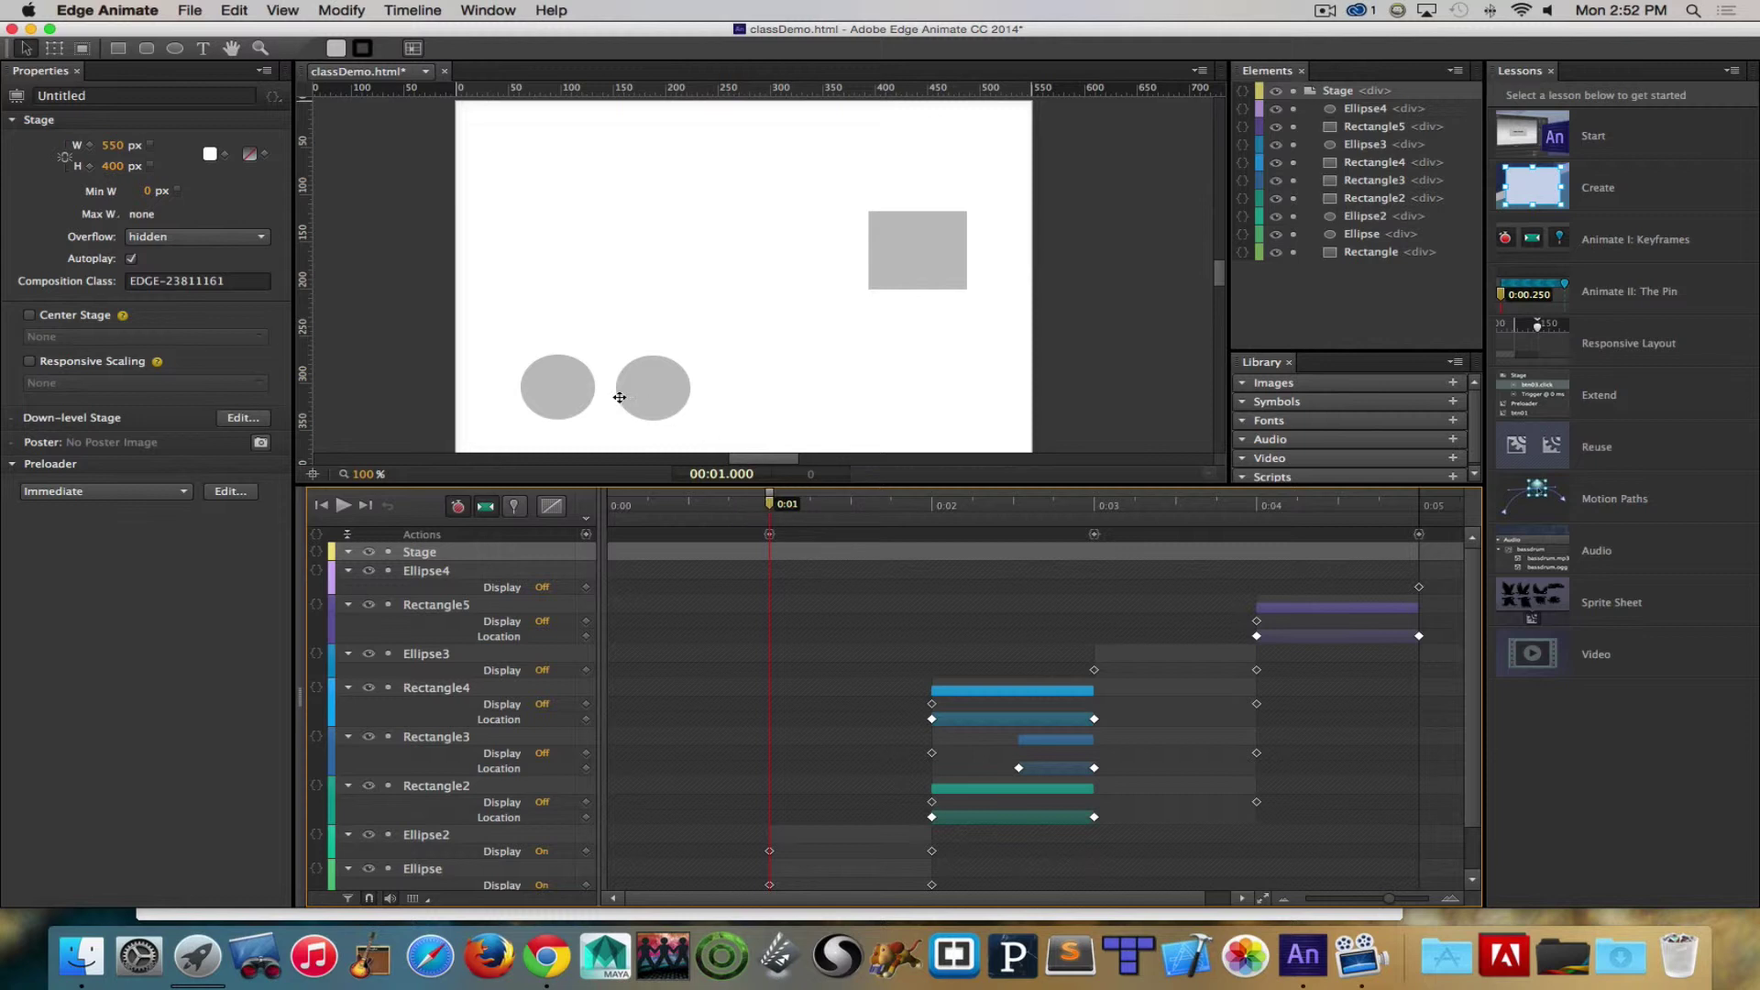
left_click(556, 406)
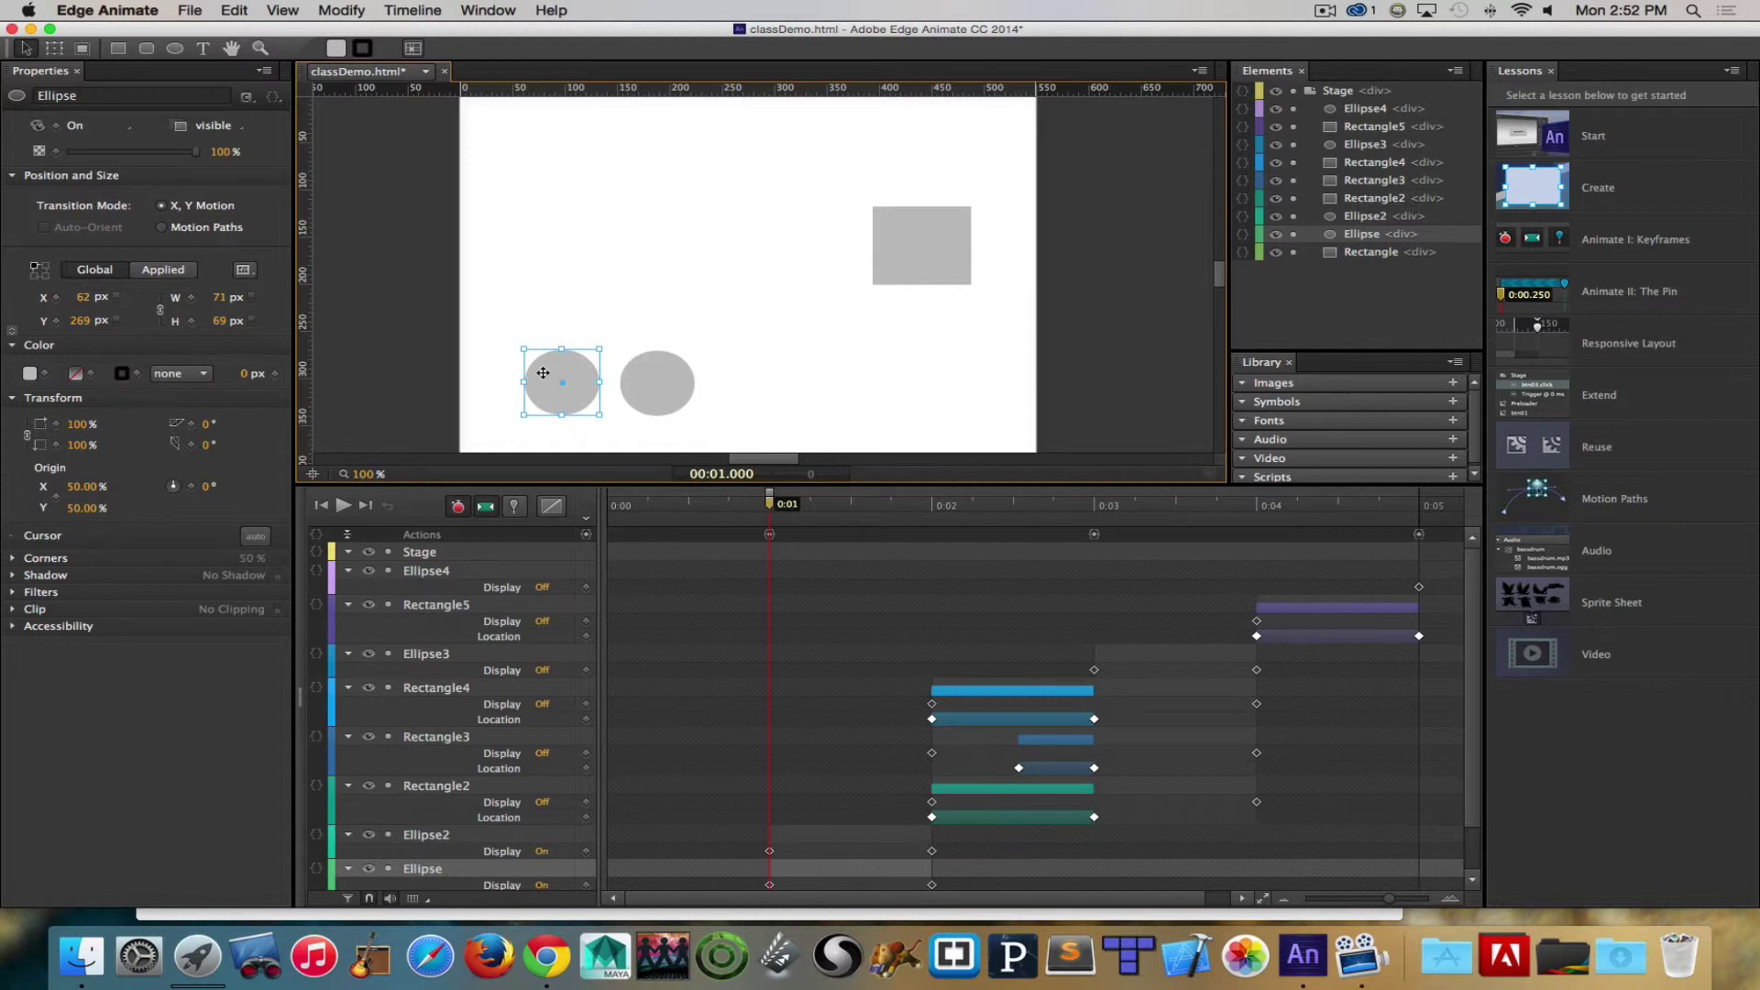
scroll(544, 372, "left", 1)
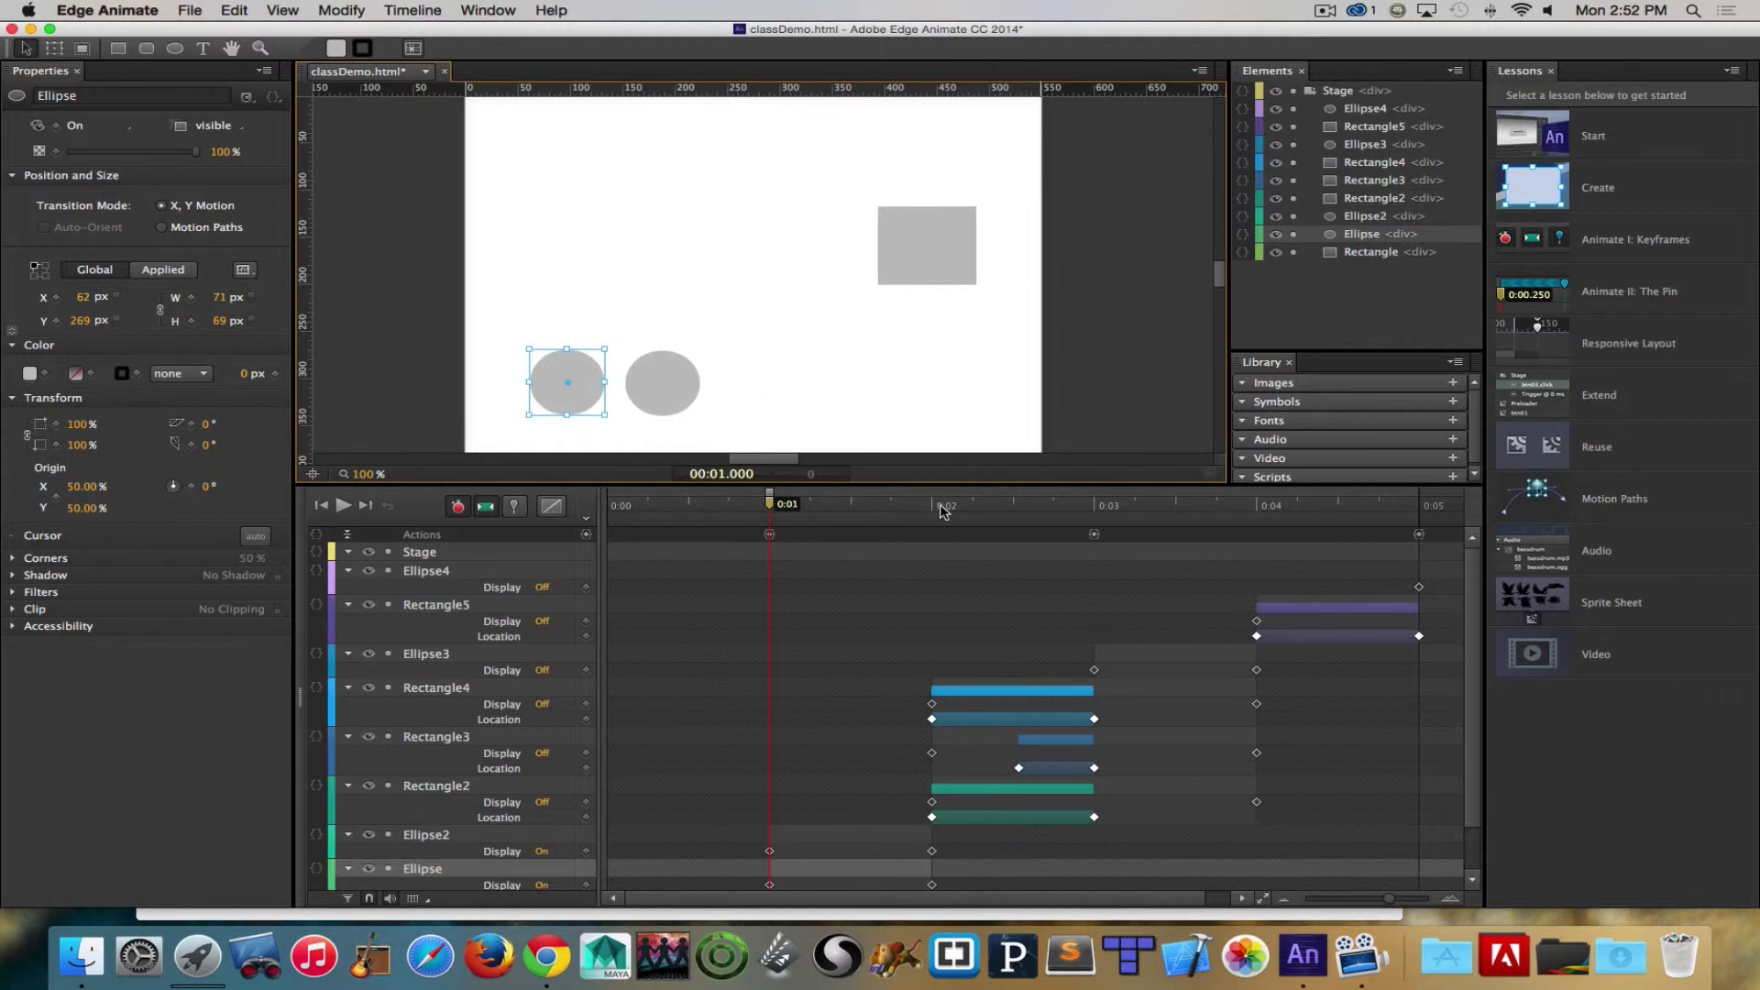
right_click(549, 382)
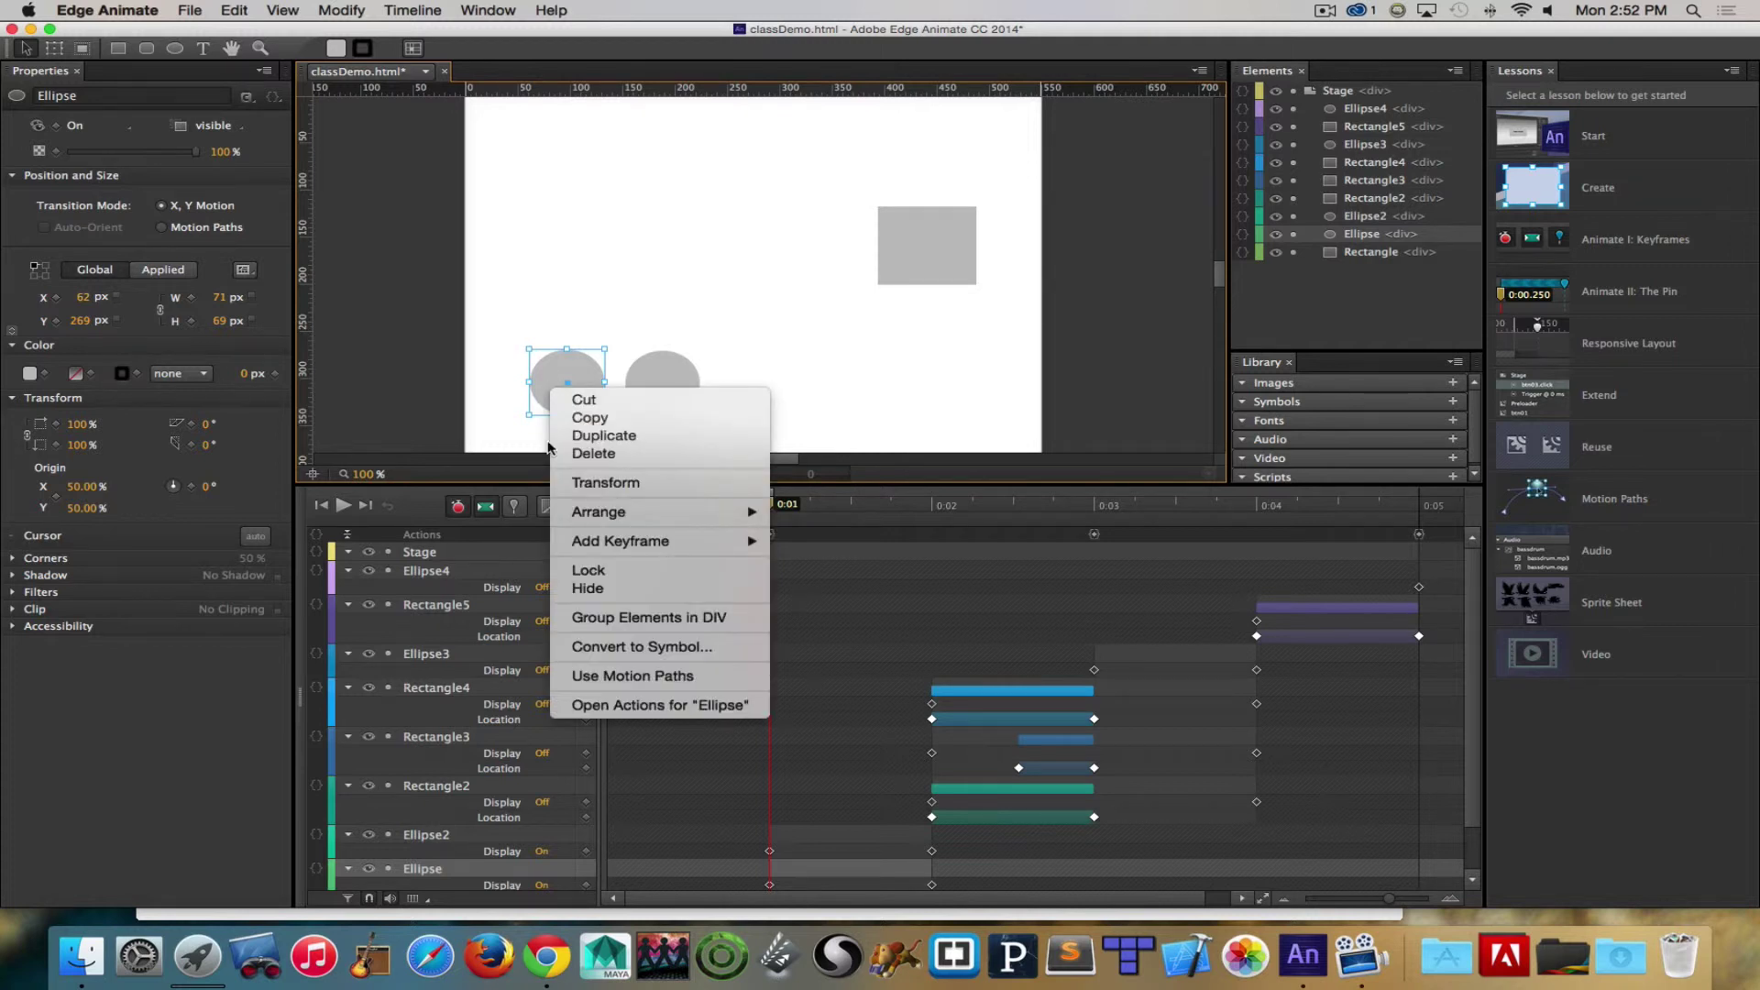
left_click(597, 706)
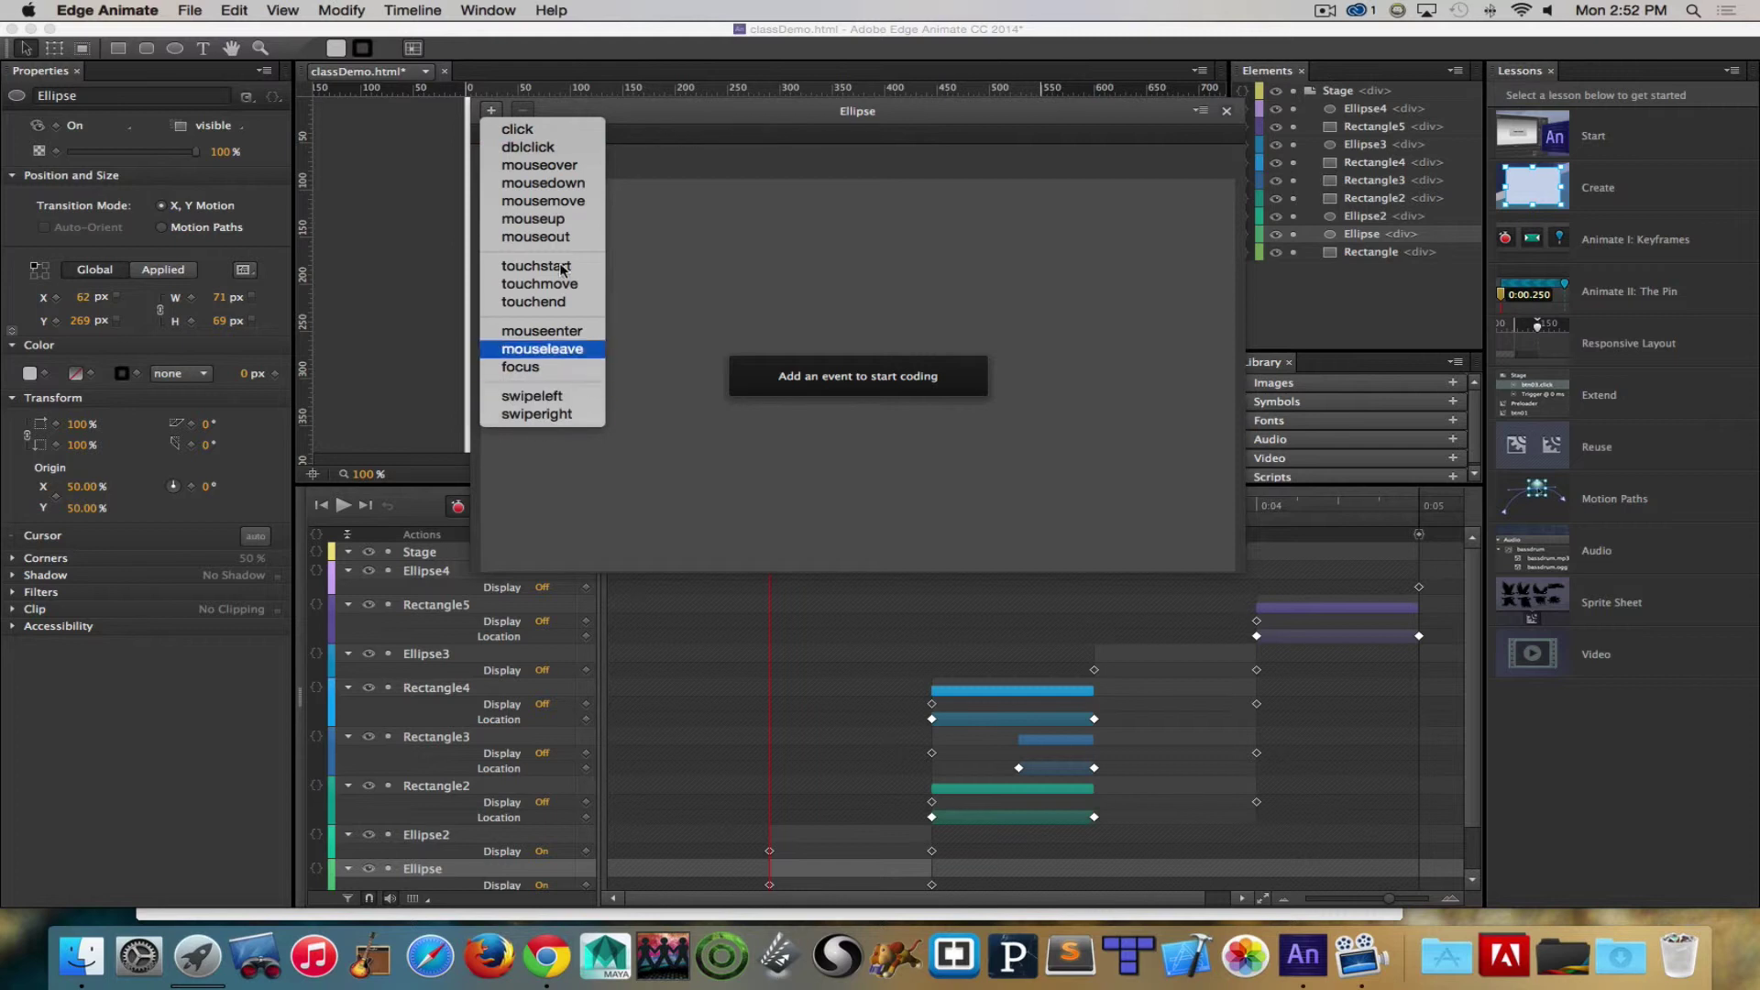
left_click(531, 130)
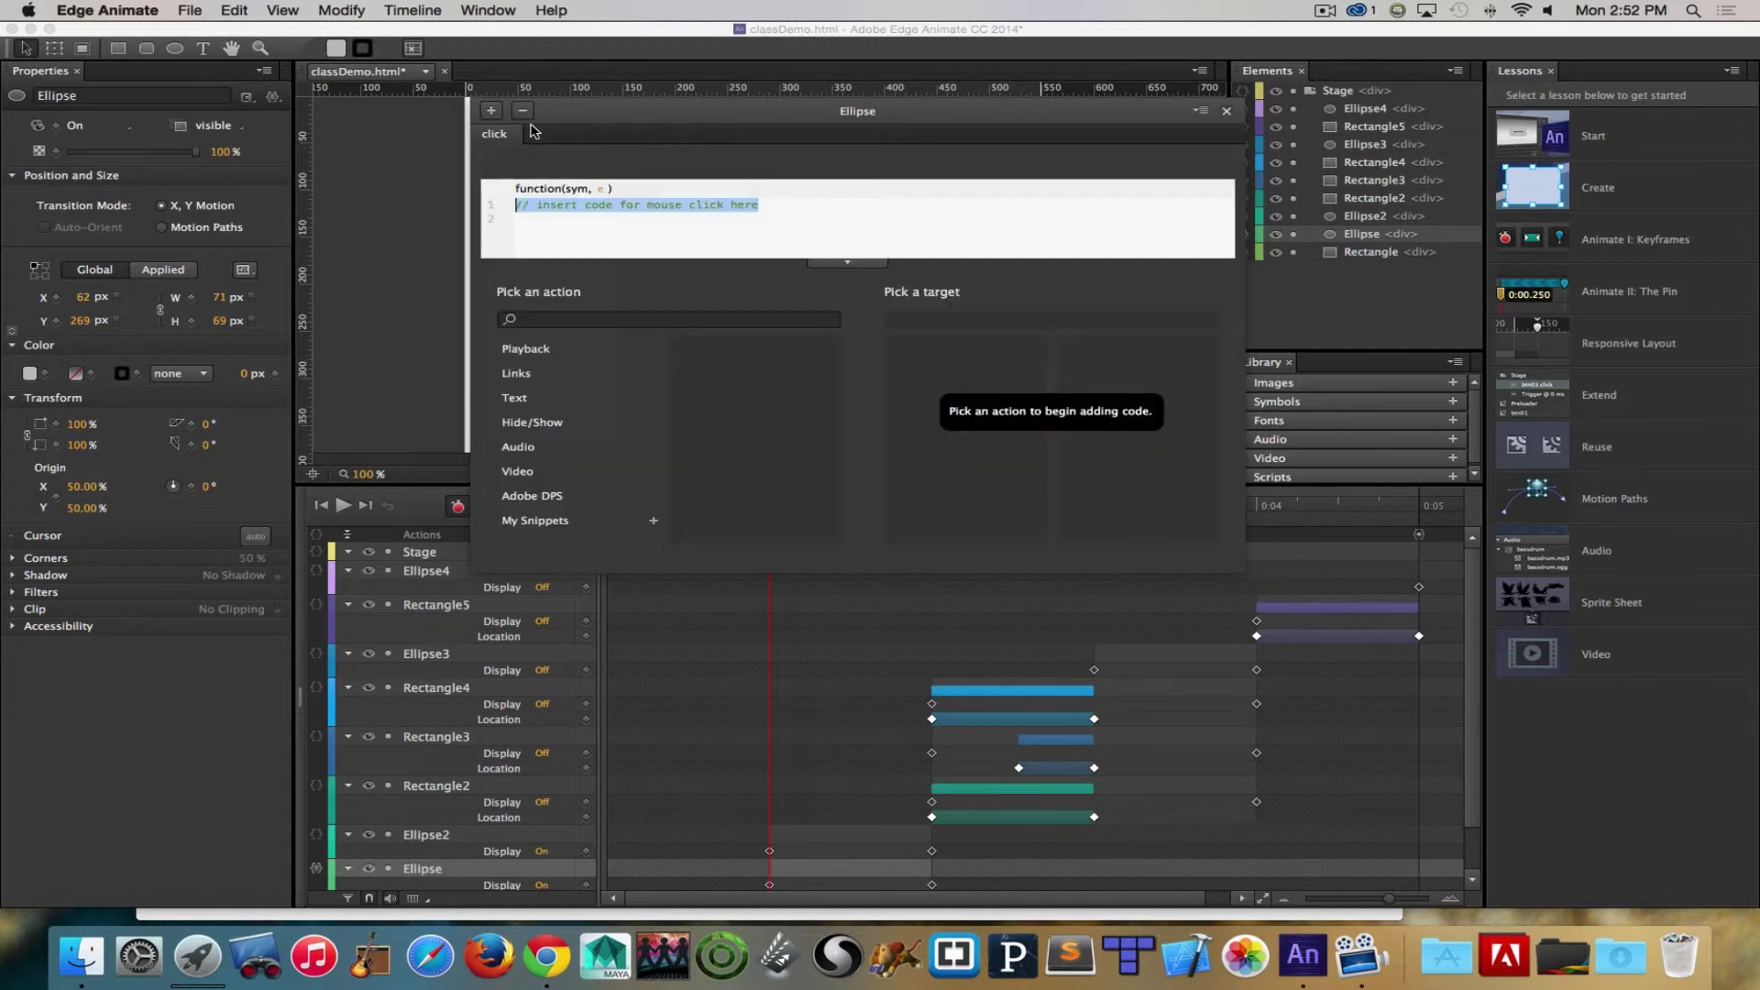
Step: Give the left ellipse's click event a Play From playback action that targets the Stage
left_click(526, 352)
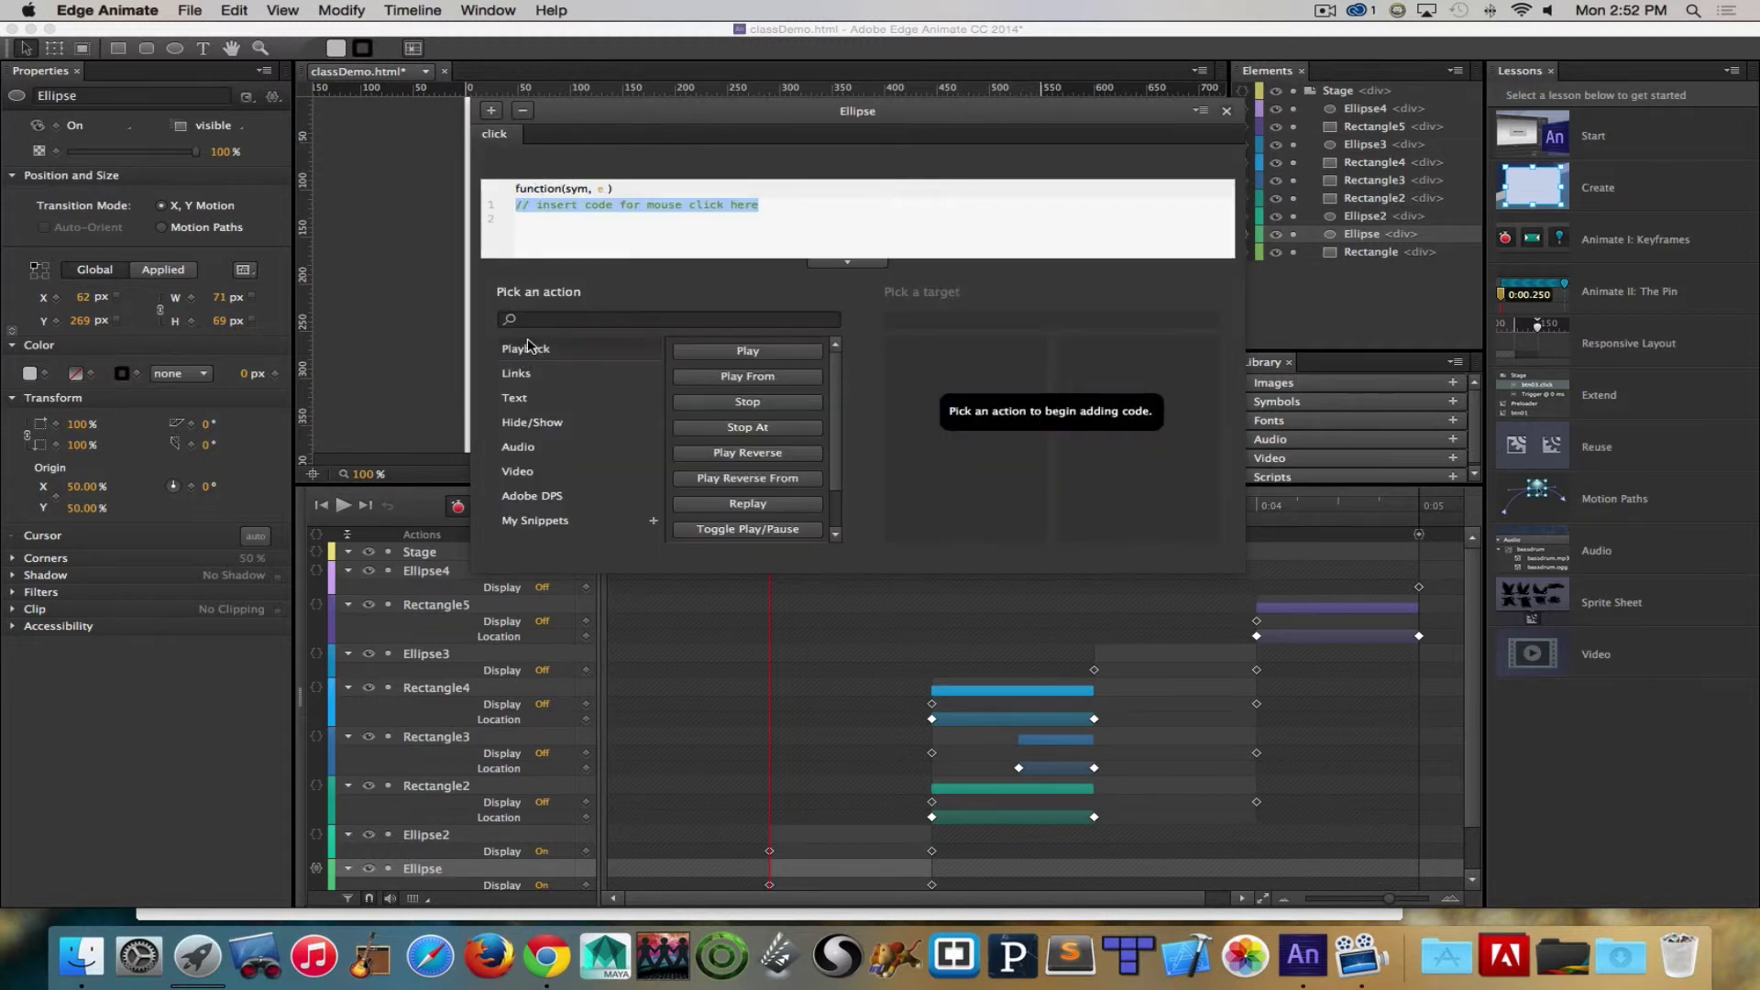
left_click(733, 377)
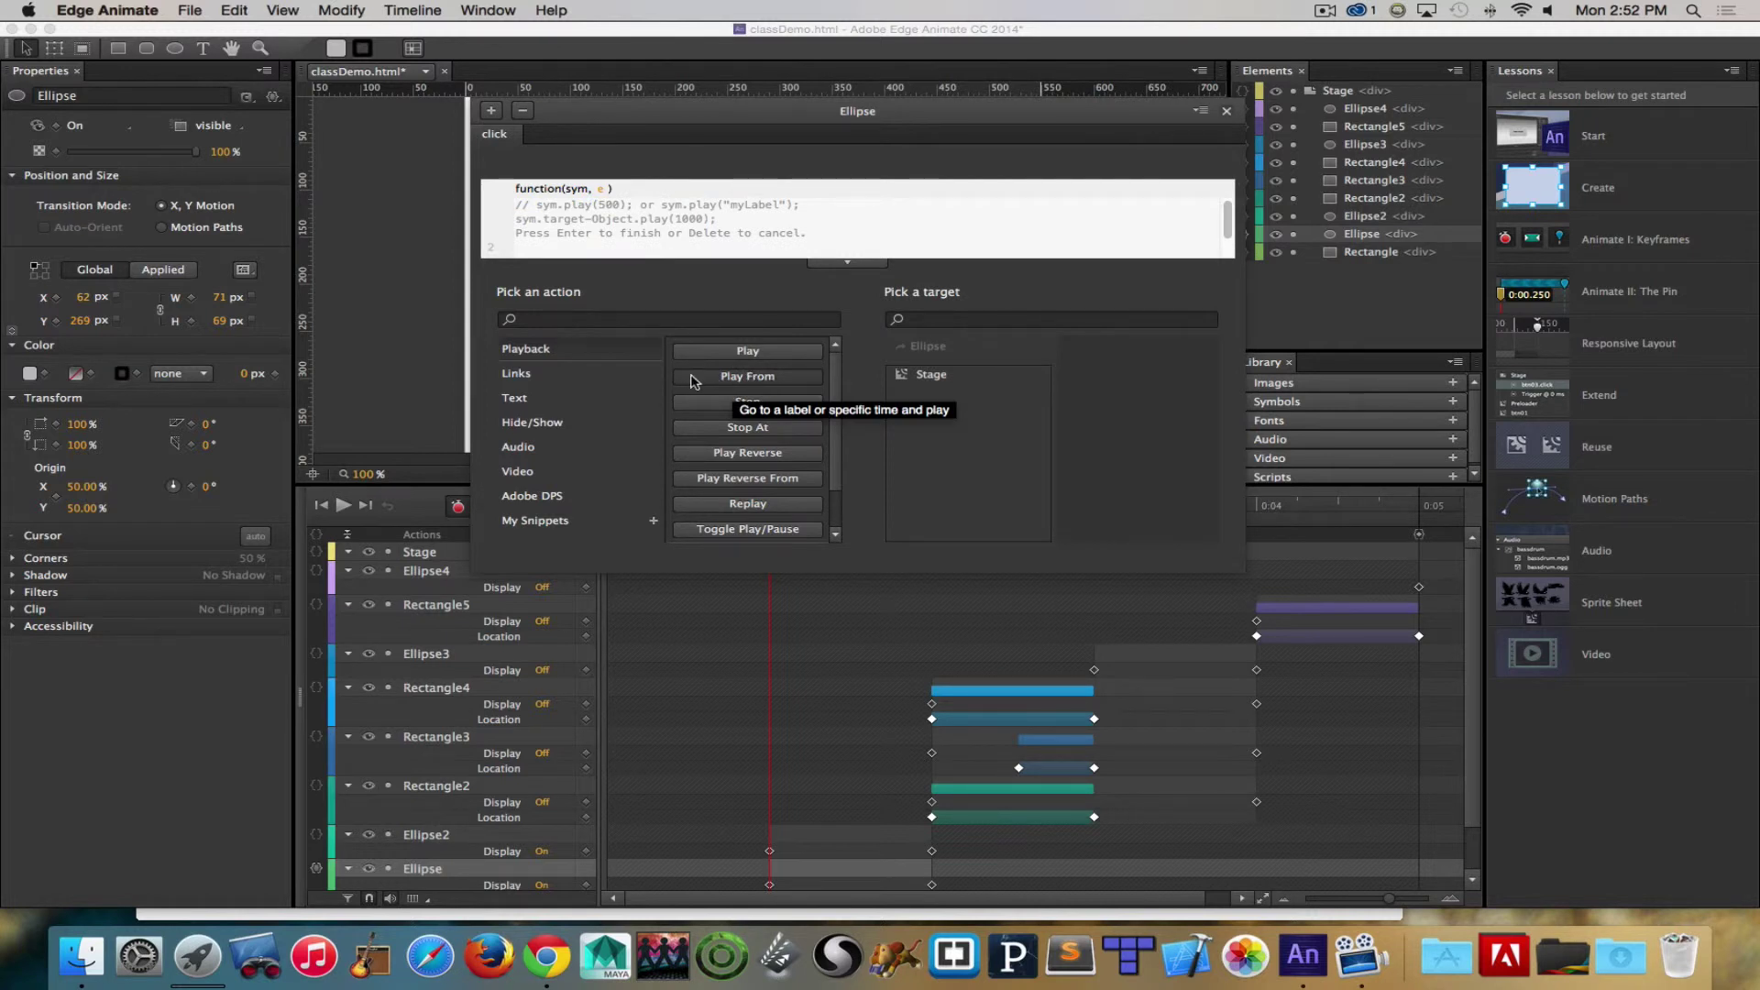
left_click(932, 376)
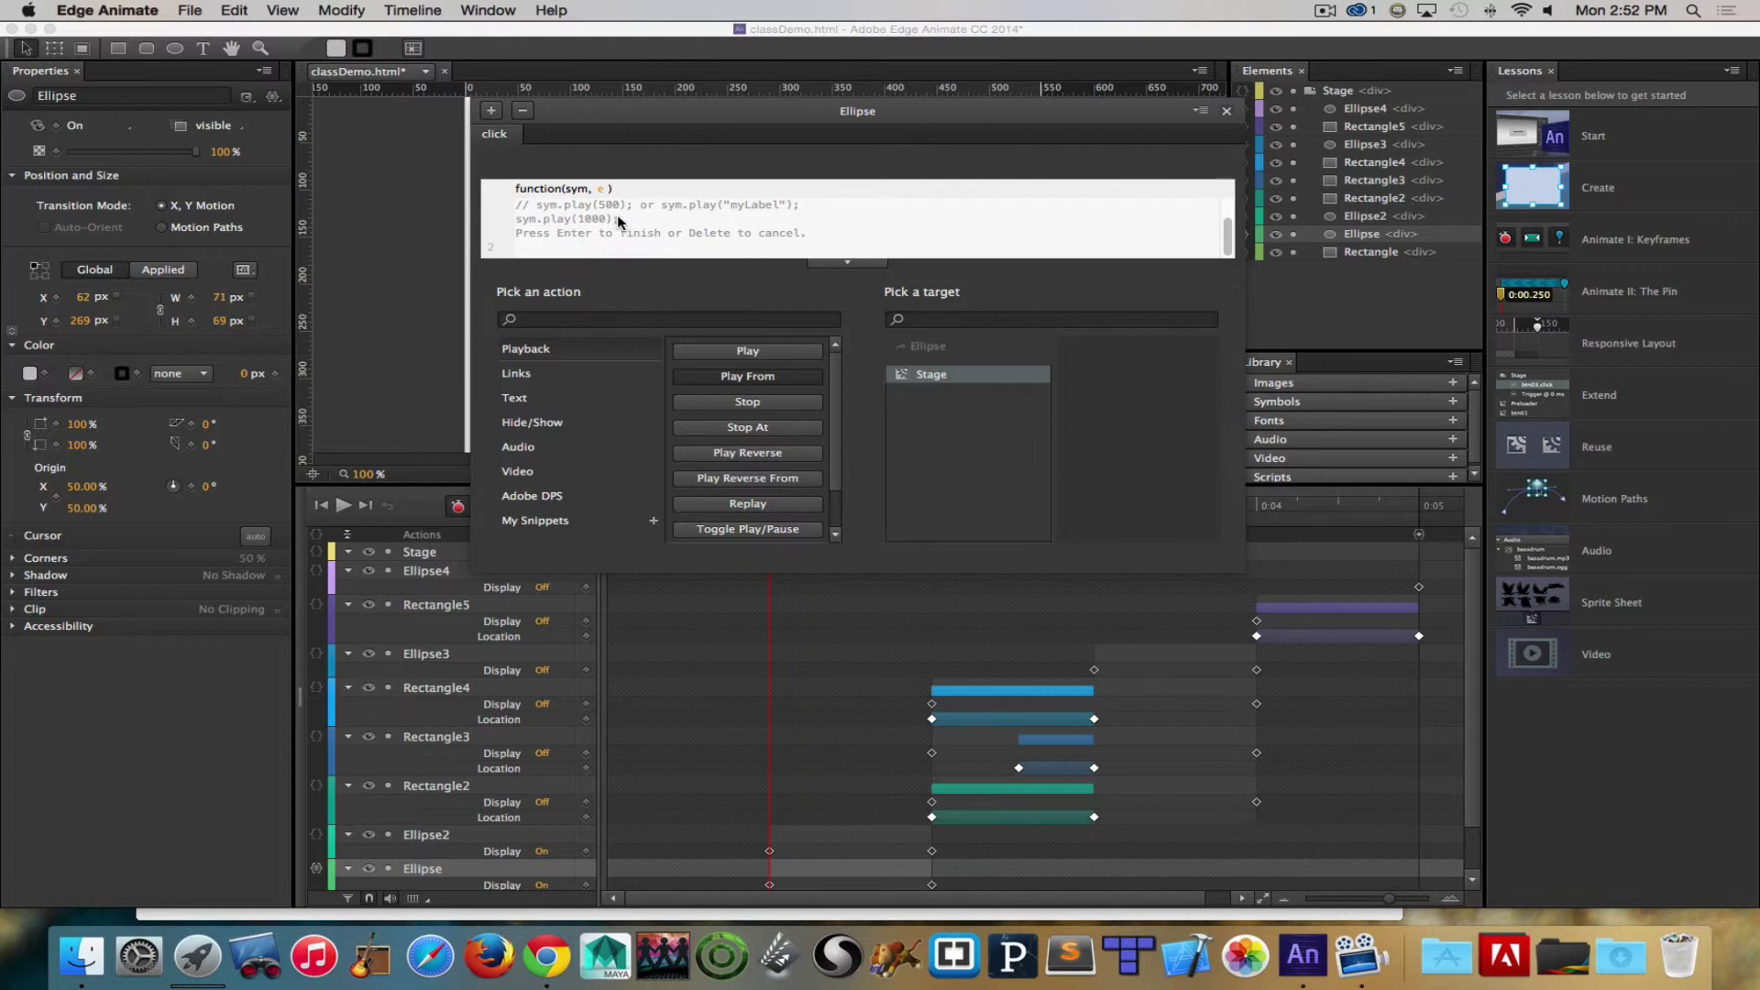
left_click(911, 376)
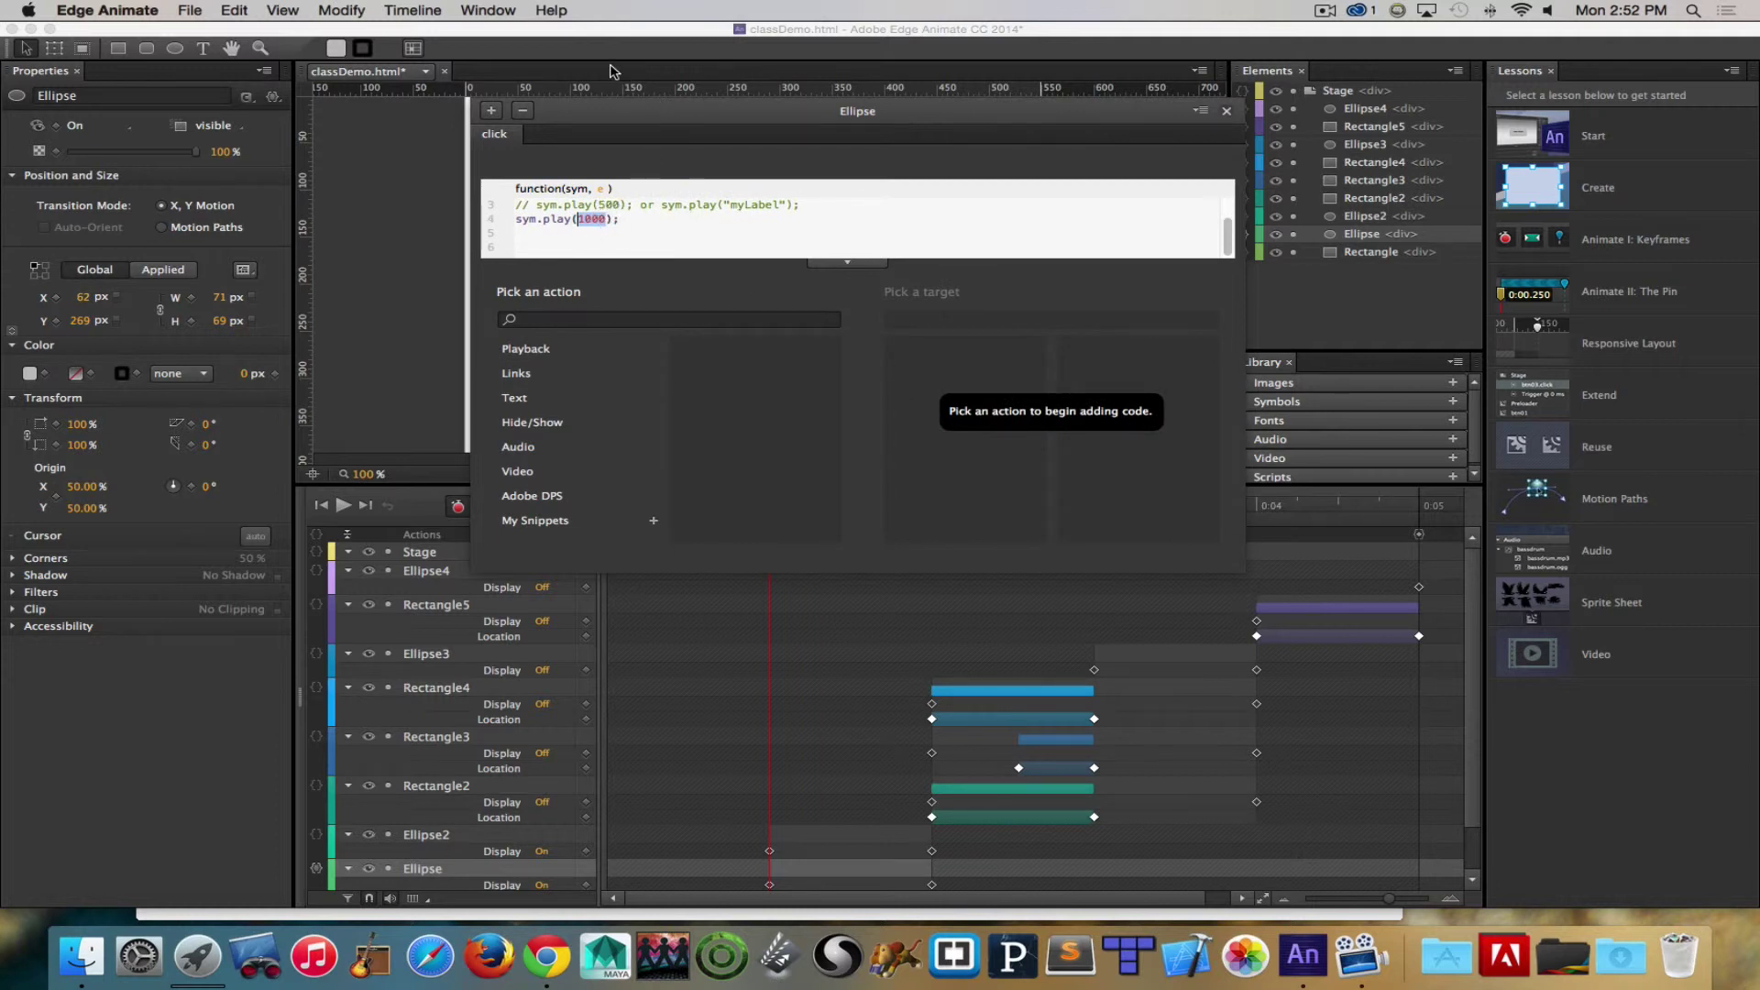
left_click_drag(619, 117, 1169, 230)
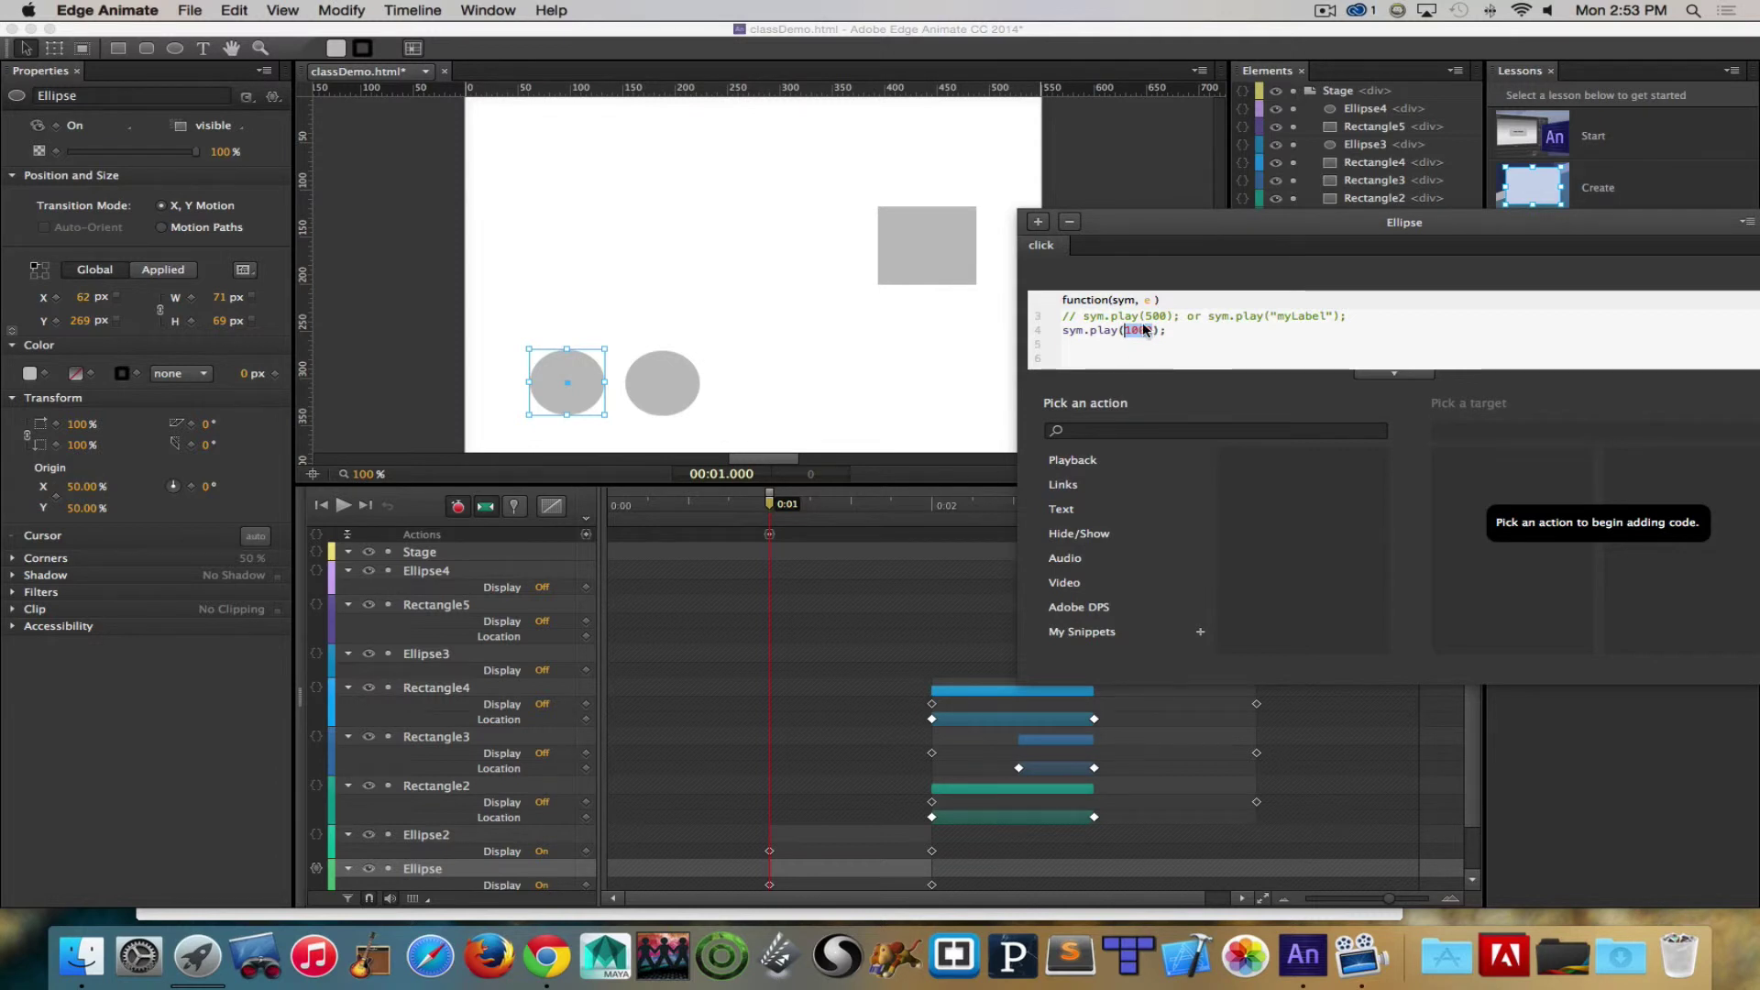
Step: Set the left ellipse's Play From time to 2000, and preview the composition in Chrome to check it
type("2000")
left_click_drag(1243, 221, 717, 157)
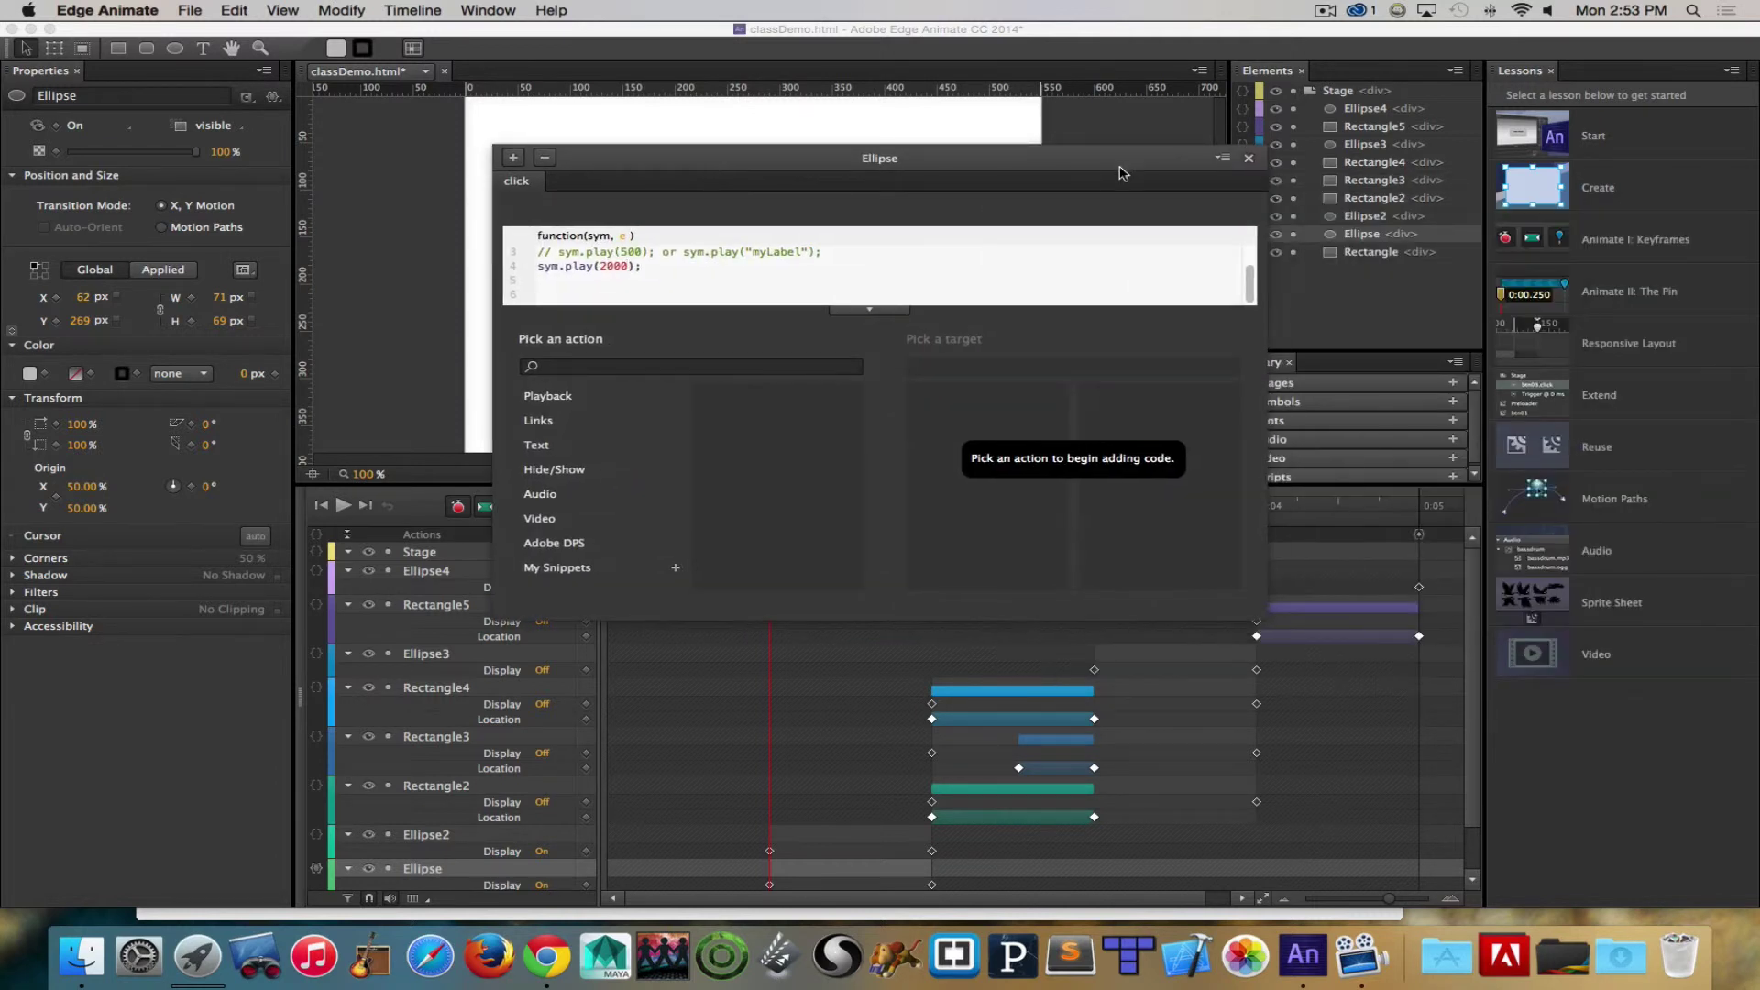
left_click(1249, 157)
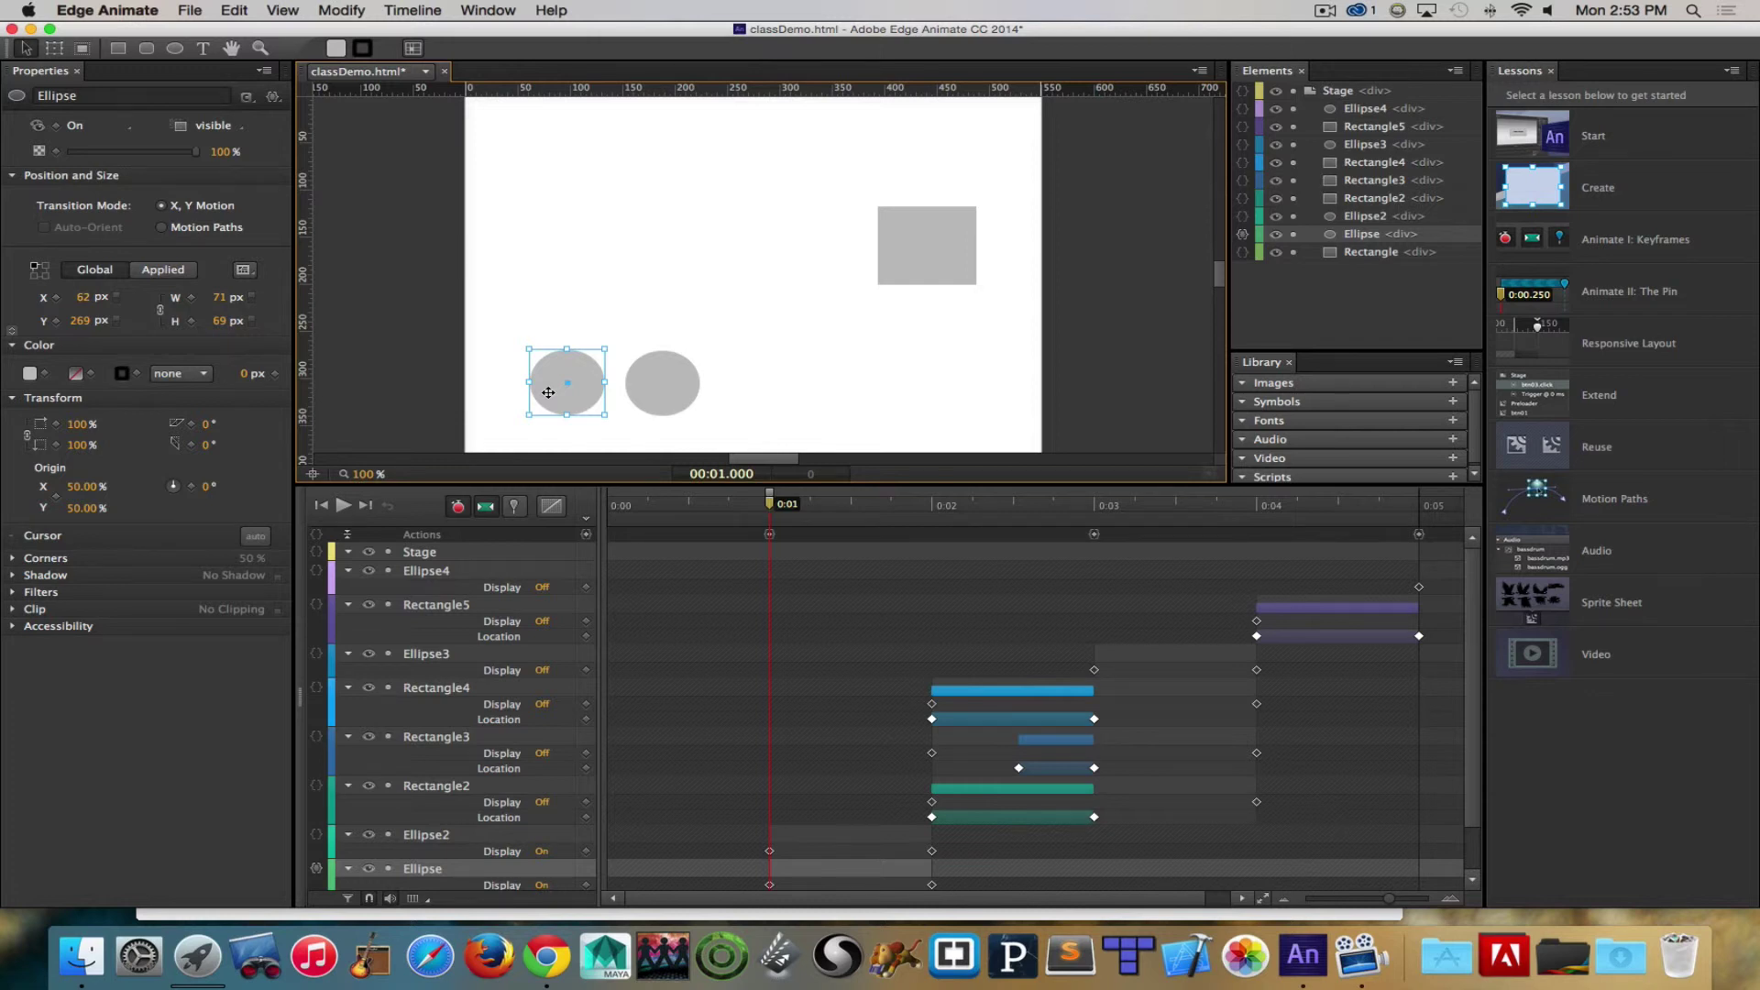
key("super+Return")
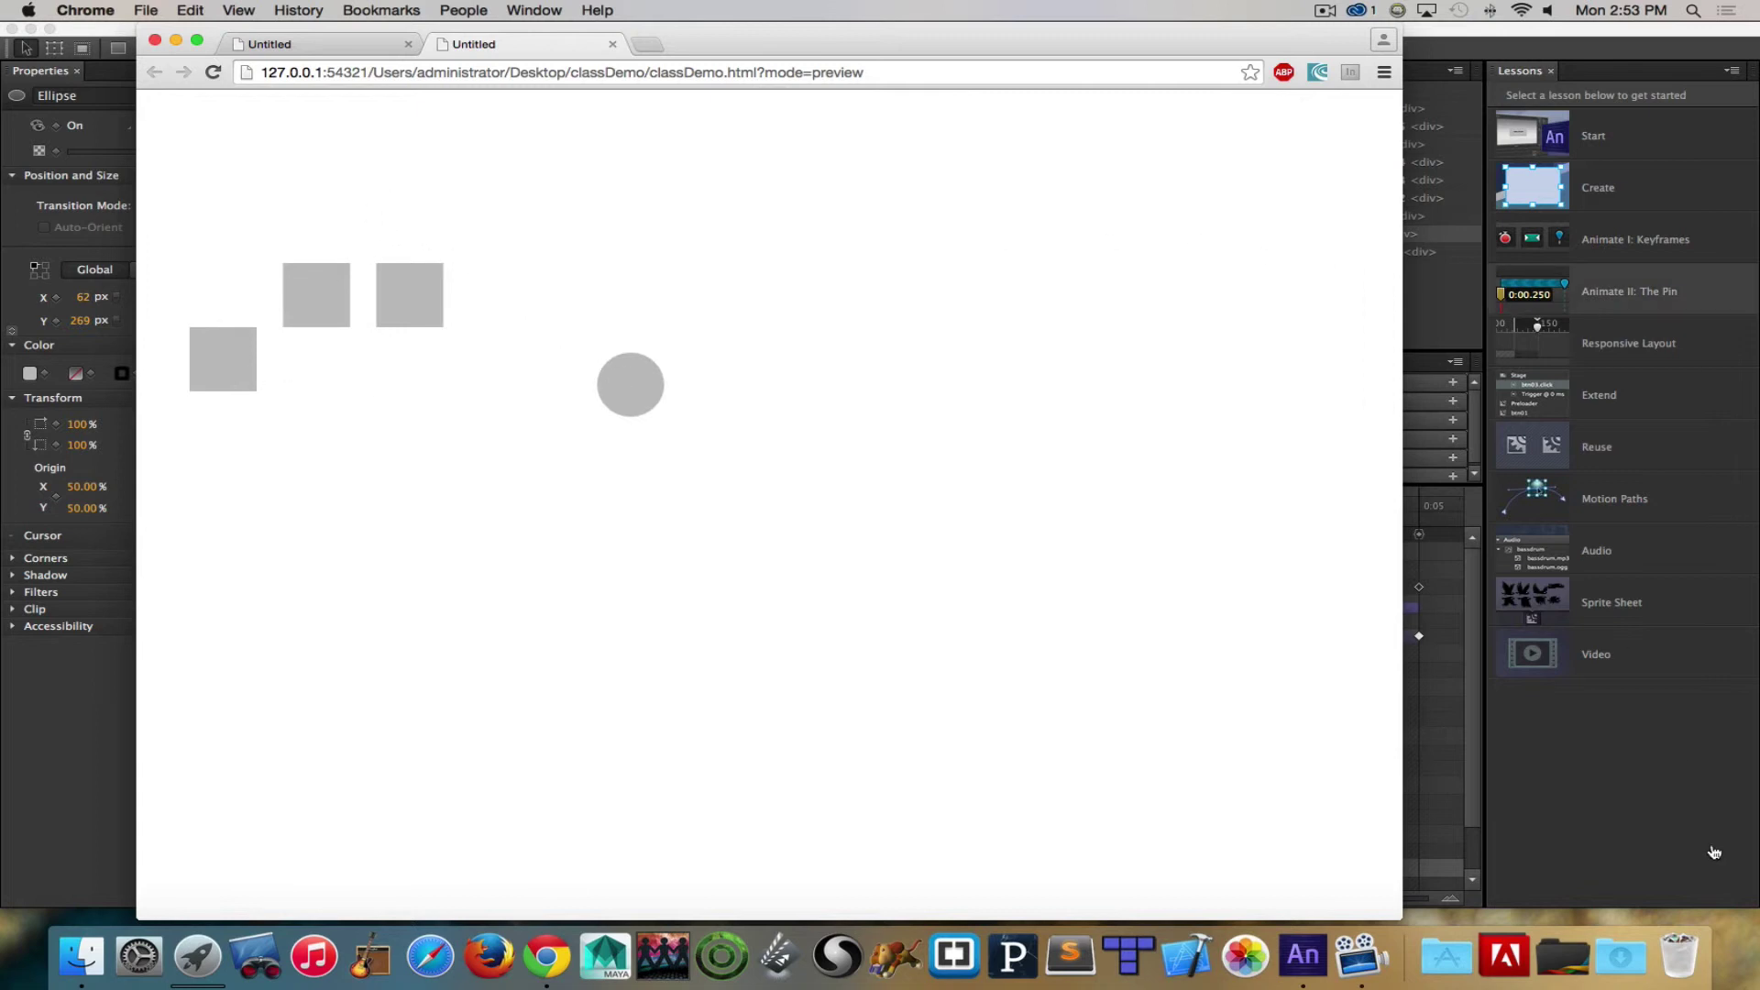
left_click(1664, 816)
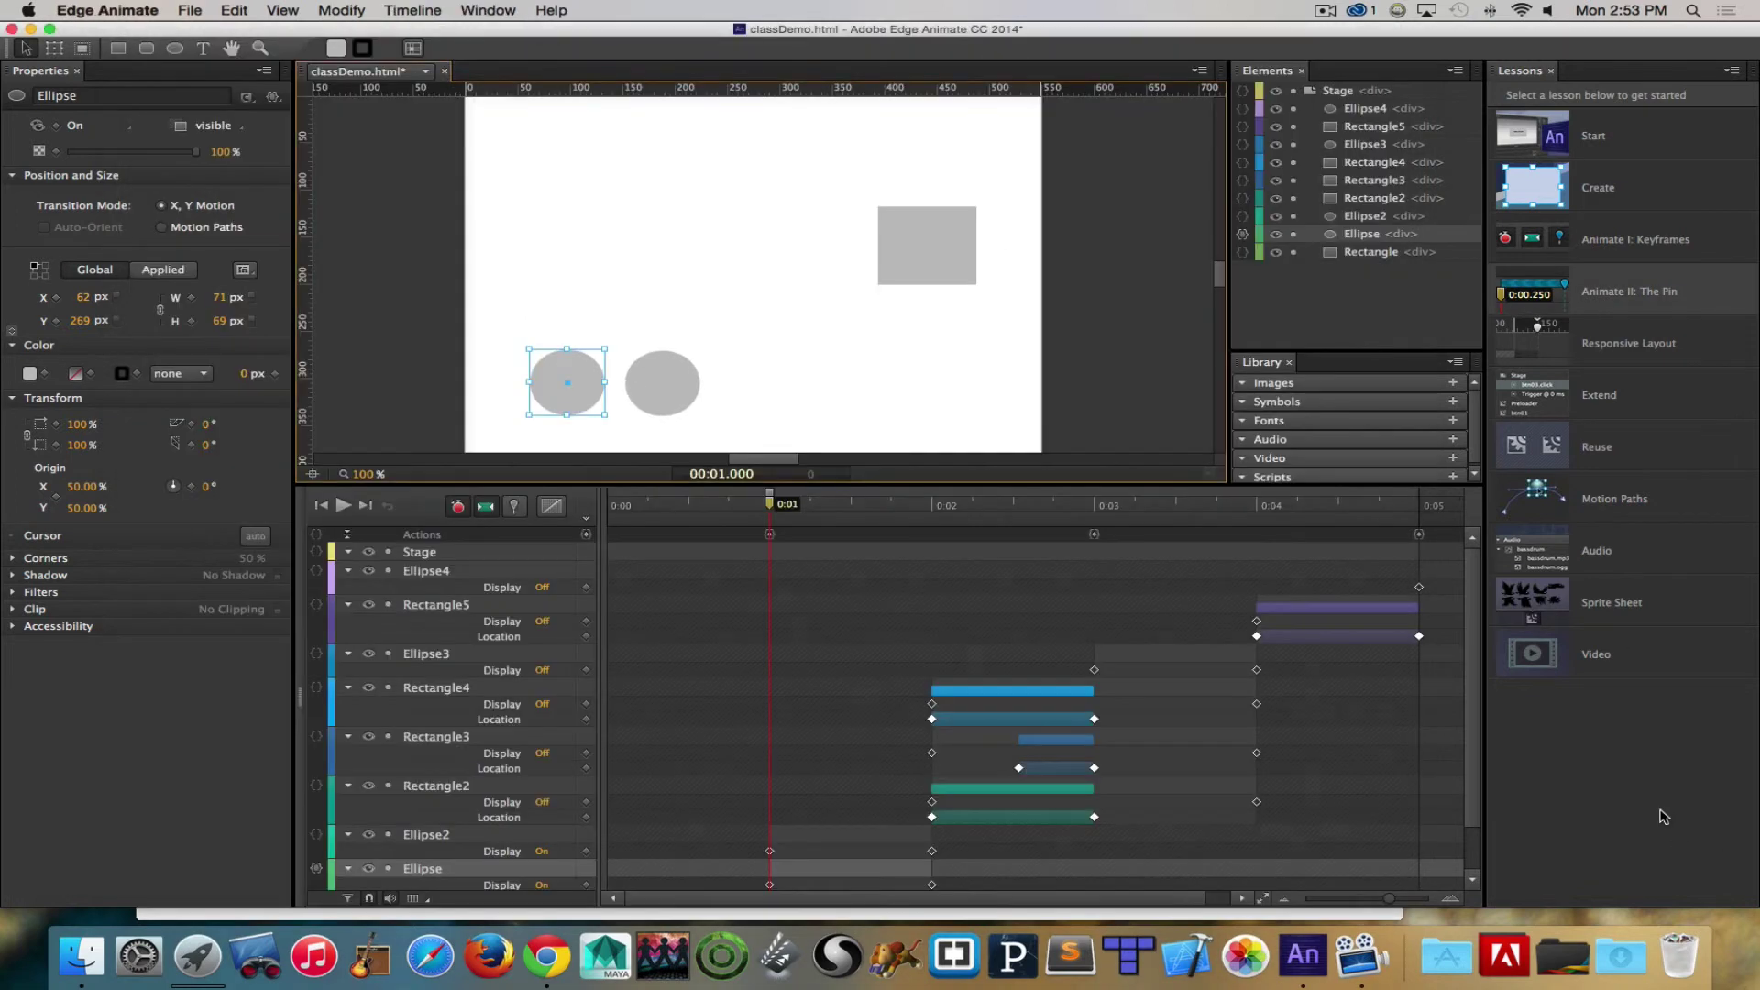
Step: Add a click event to Ellipse2 with a Play From action that targets the Stage and starts at 4000
left_click(666, 377)
right_click(687, 372)
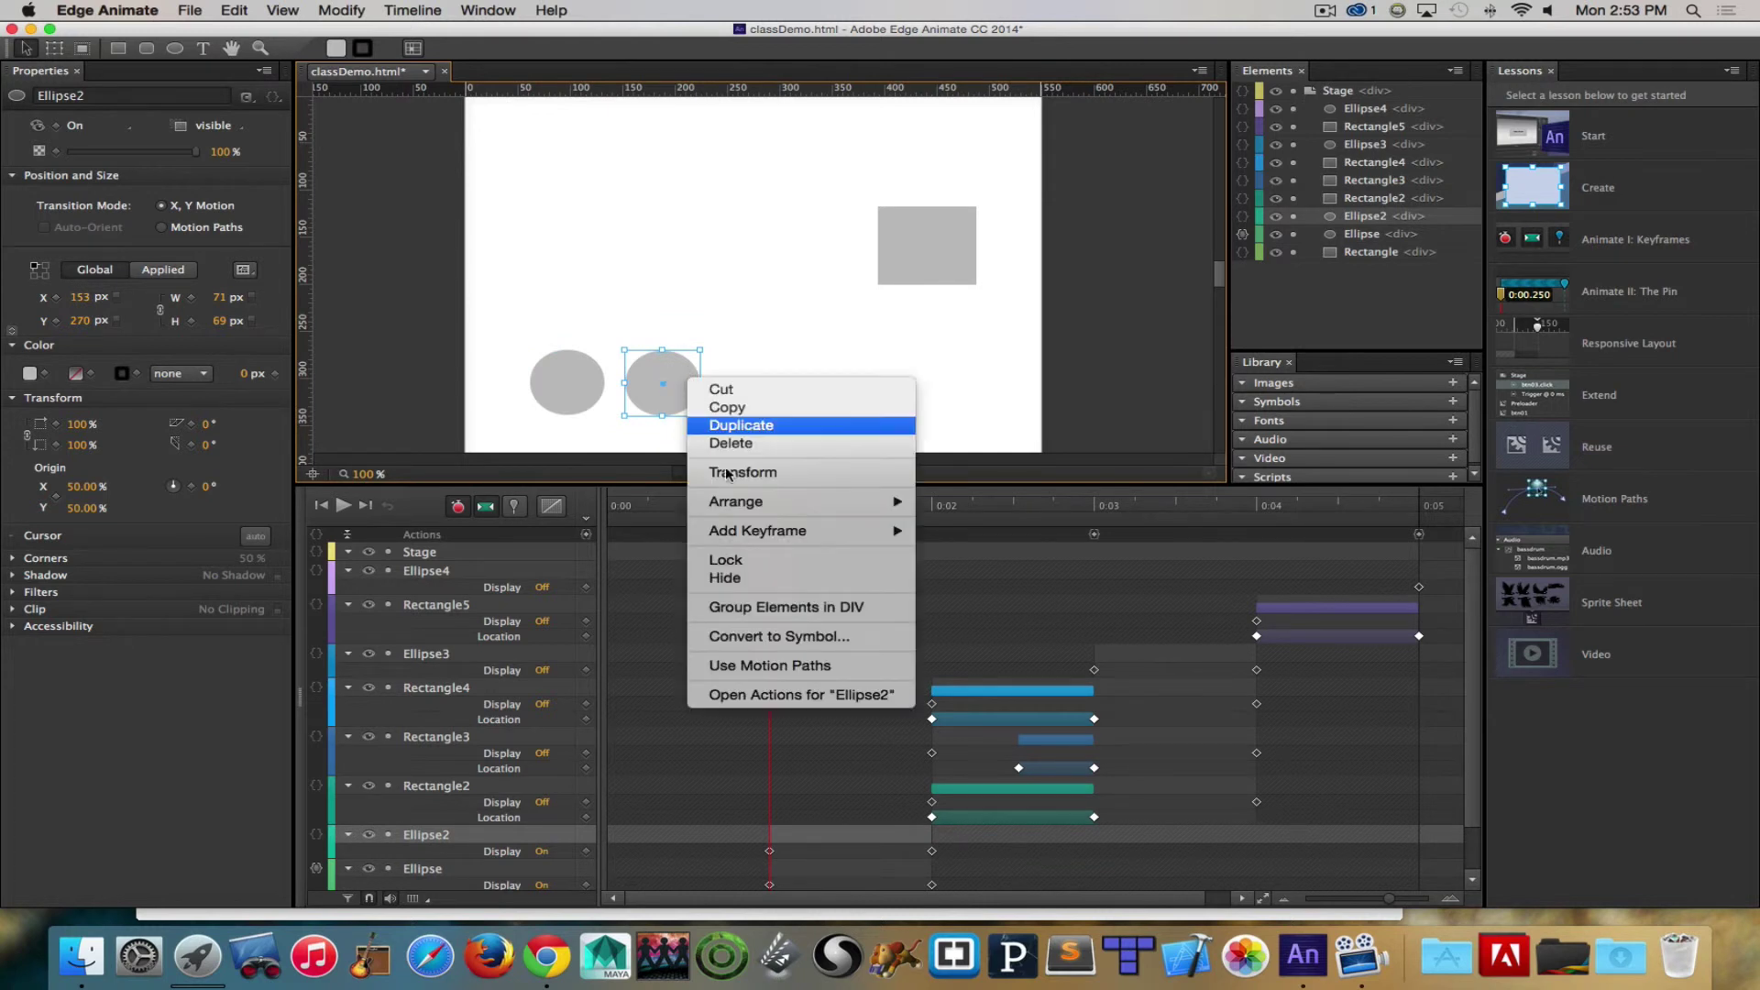
left_click(809, 694)
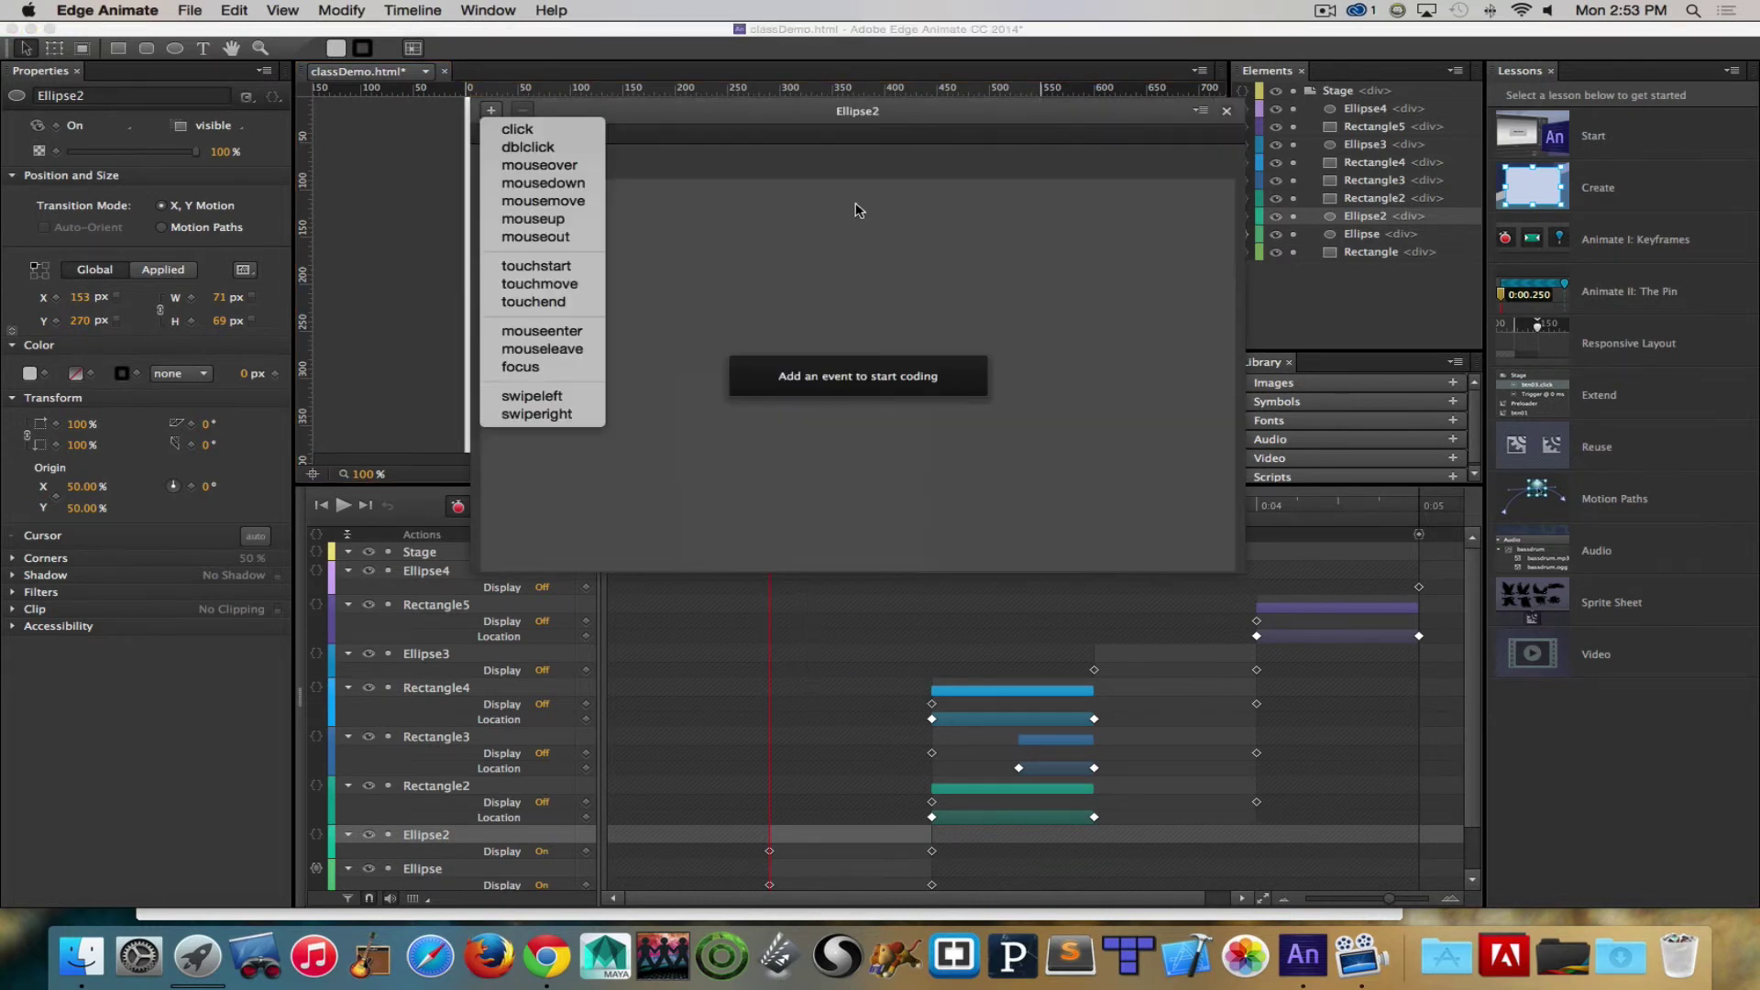
left_click(535, 130)
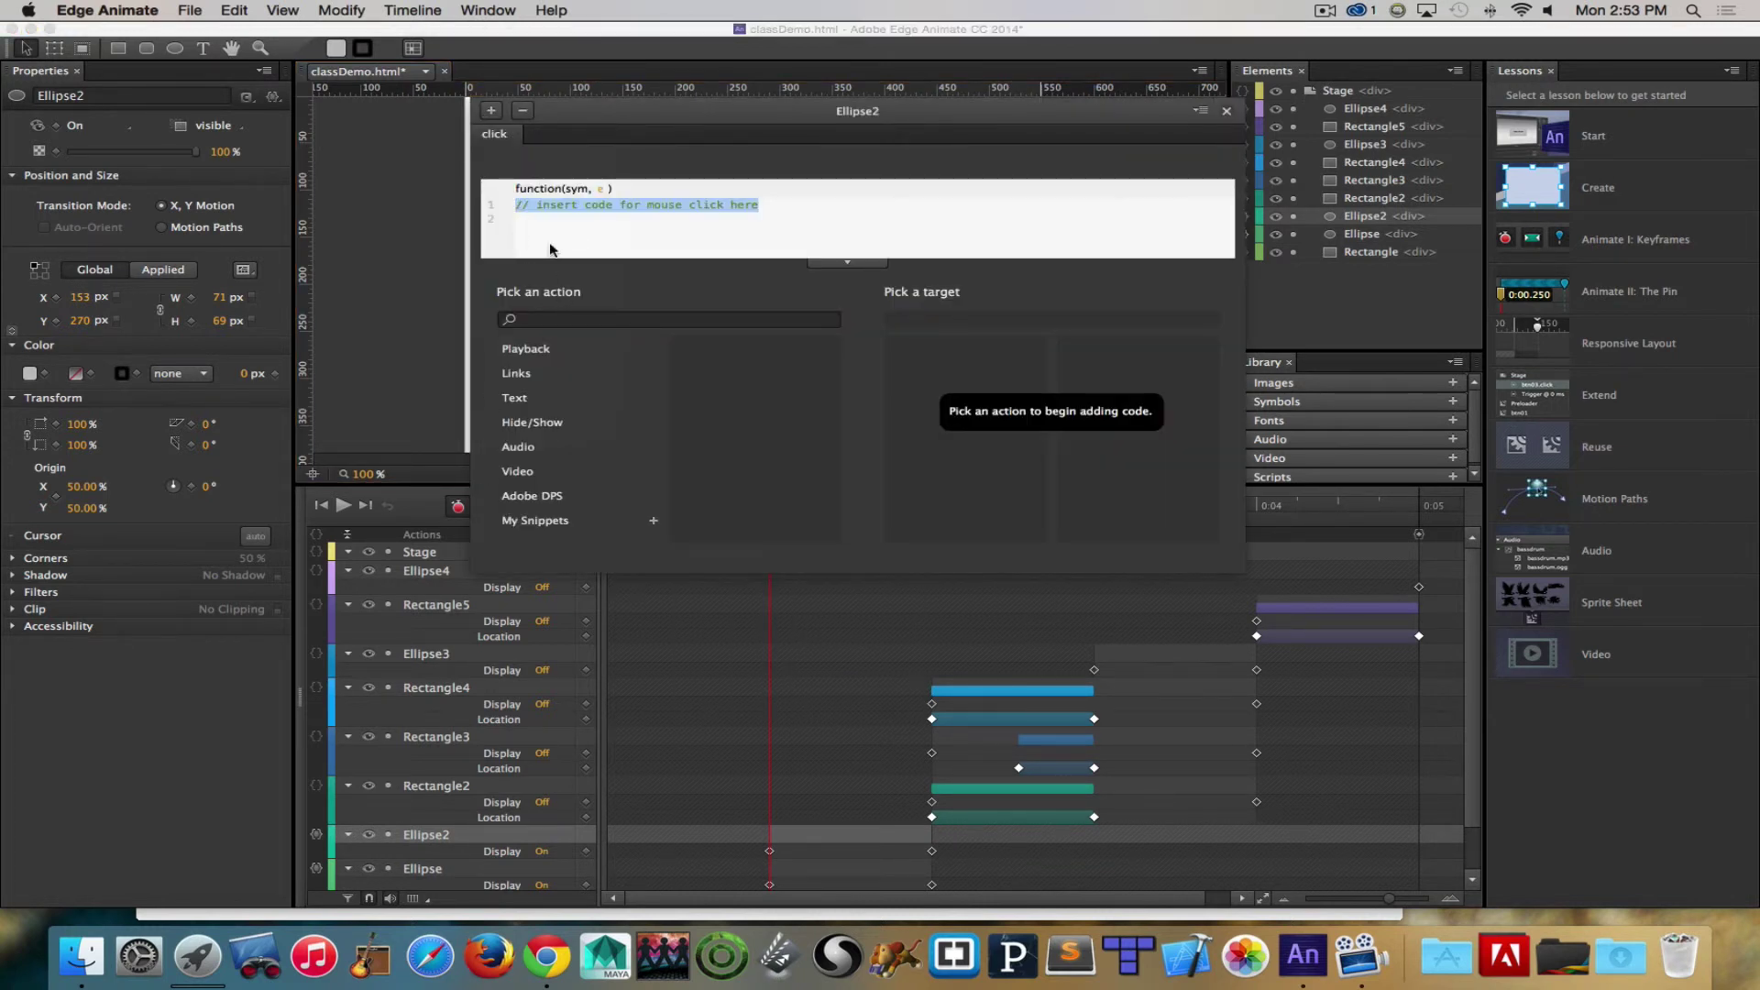
left_click(541, 353)
left_click(742, 378)
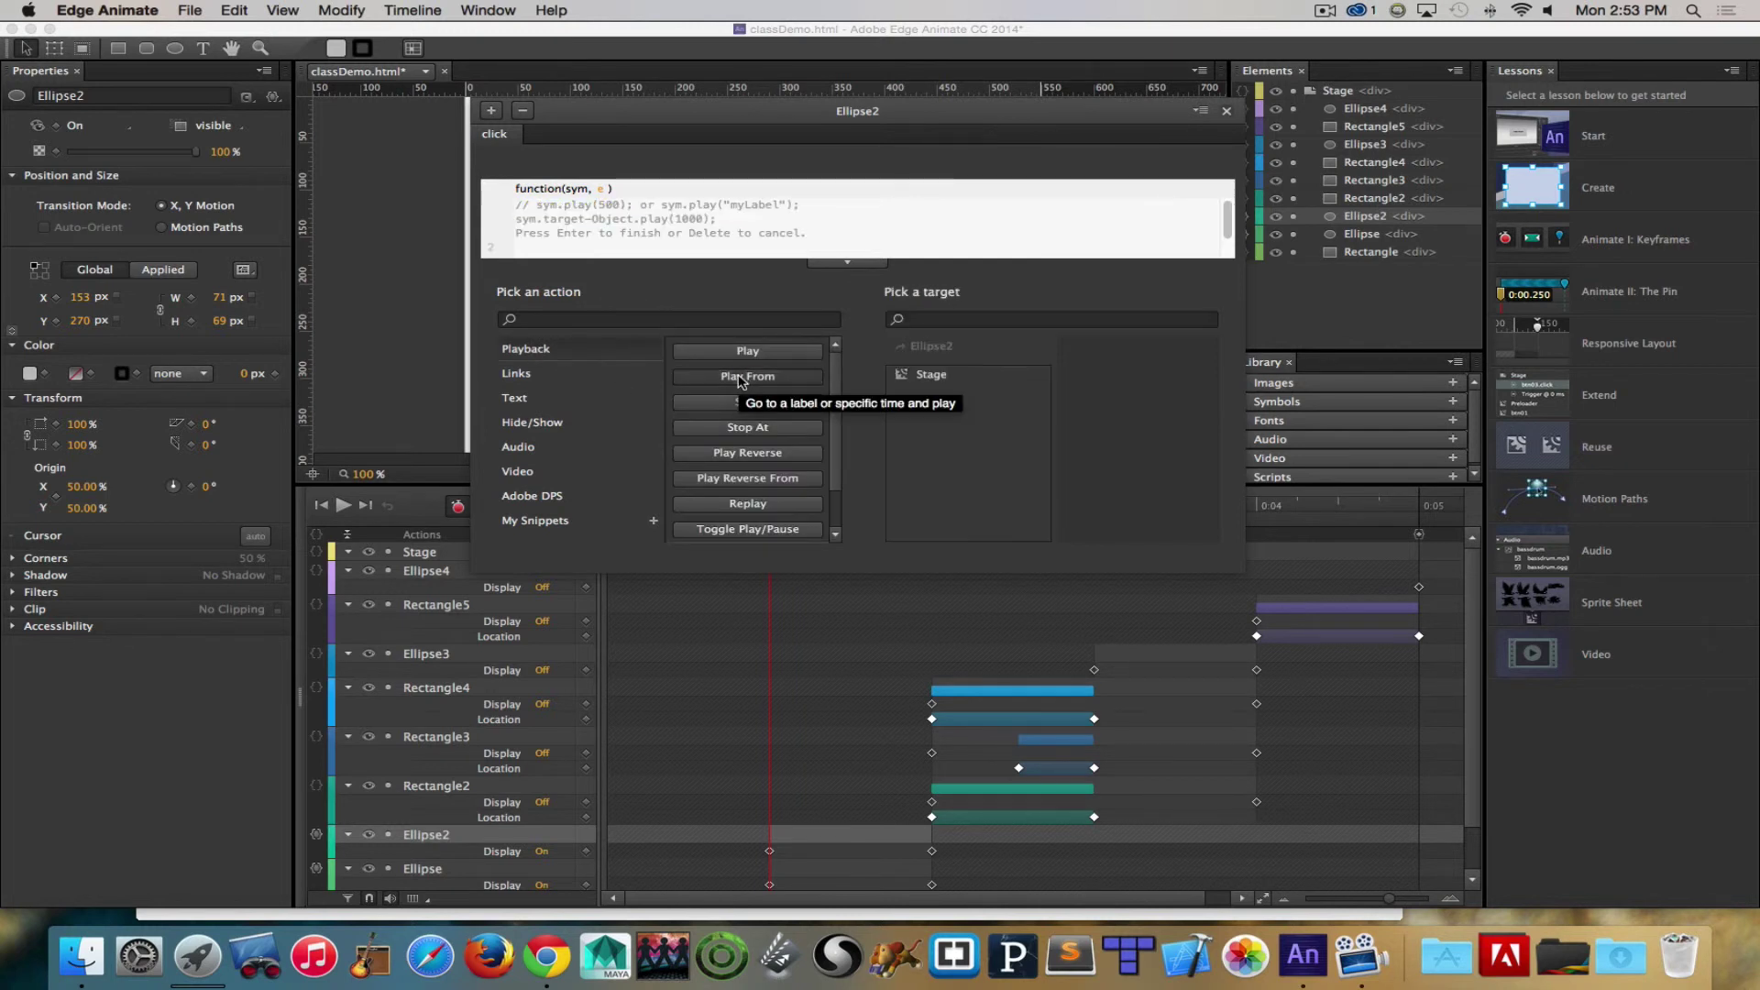
left_click(926, 374)
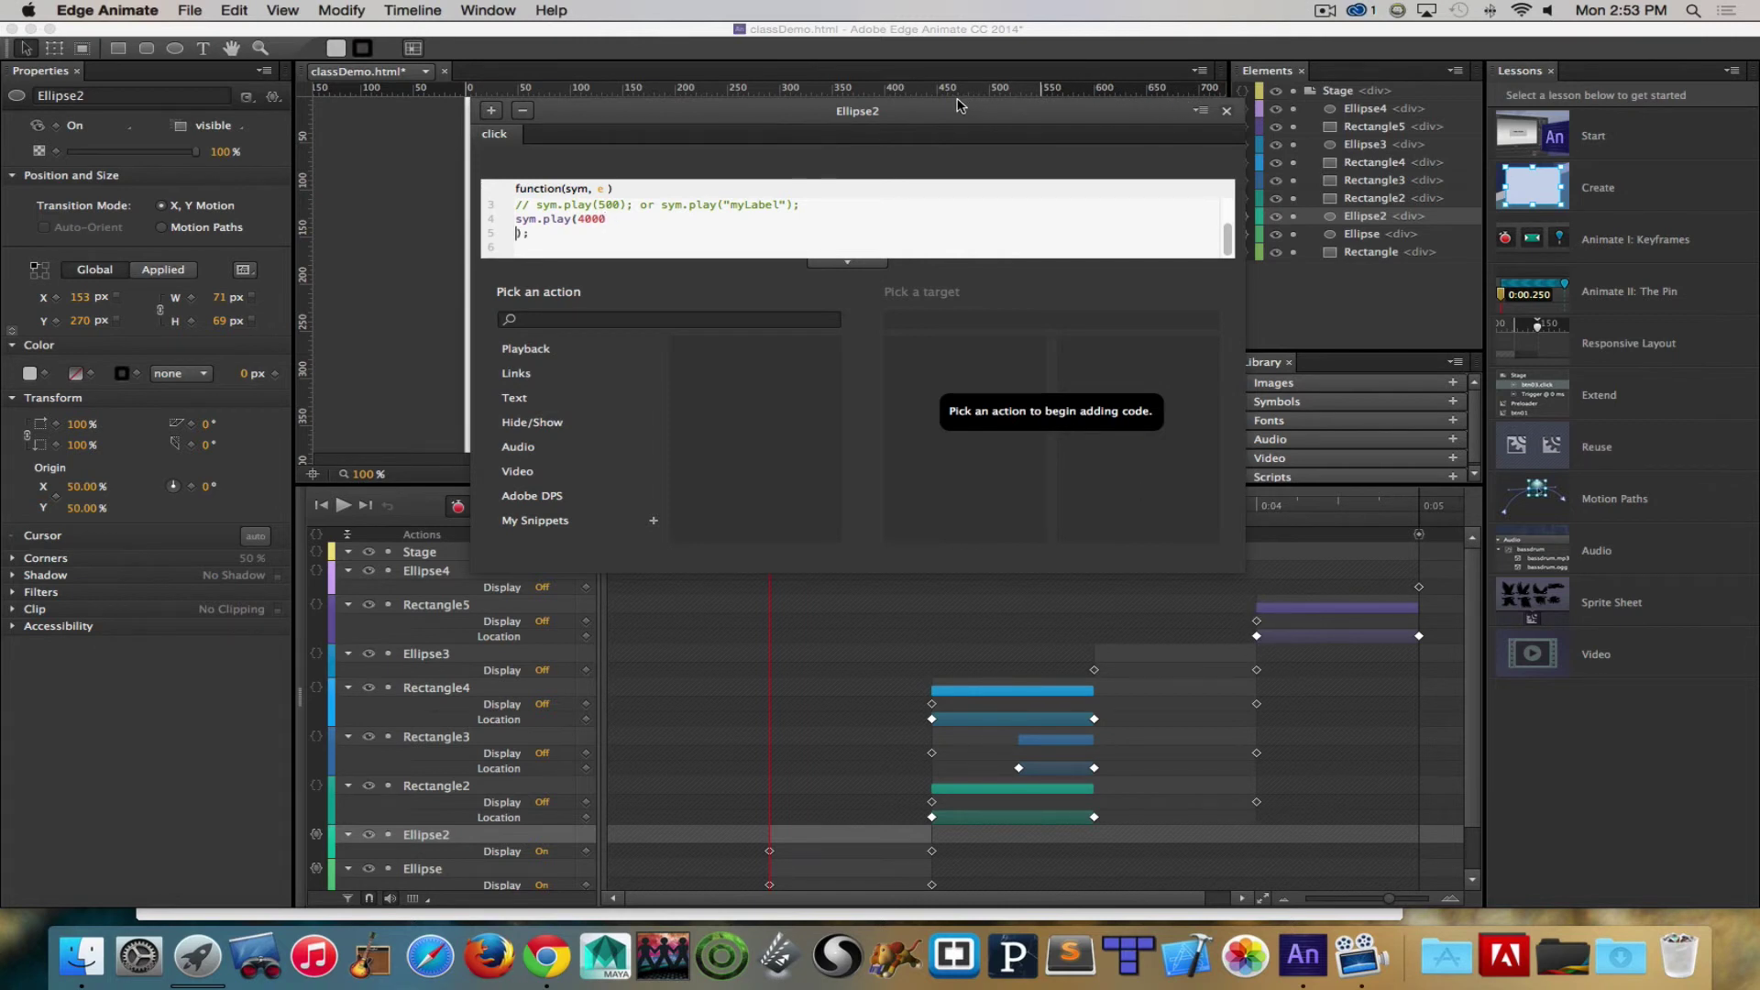
left_click(1227, 110)
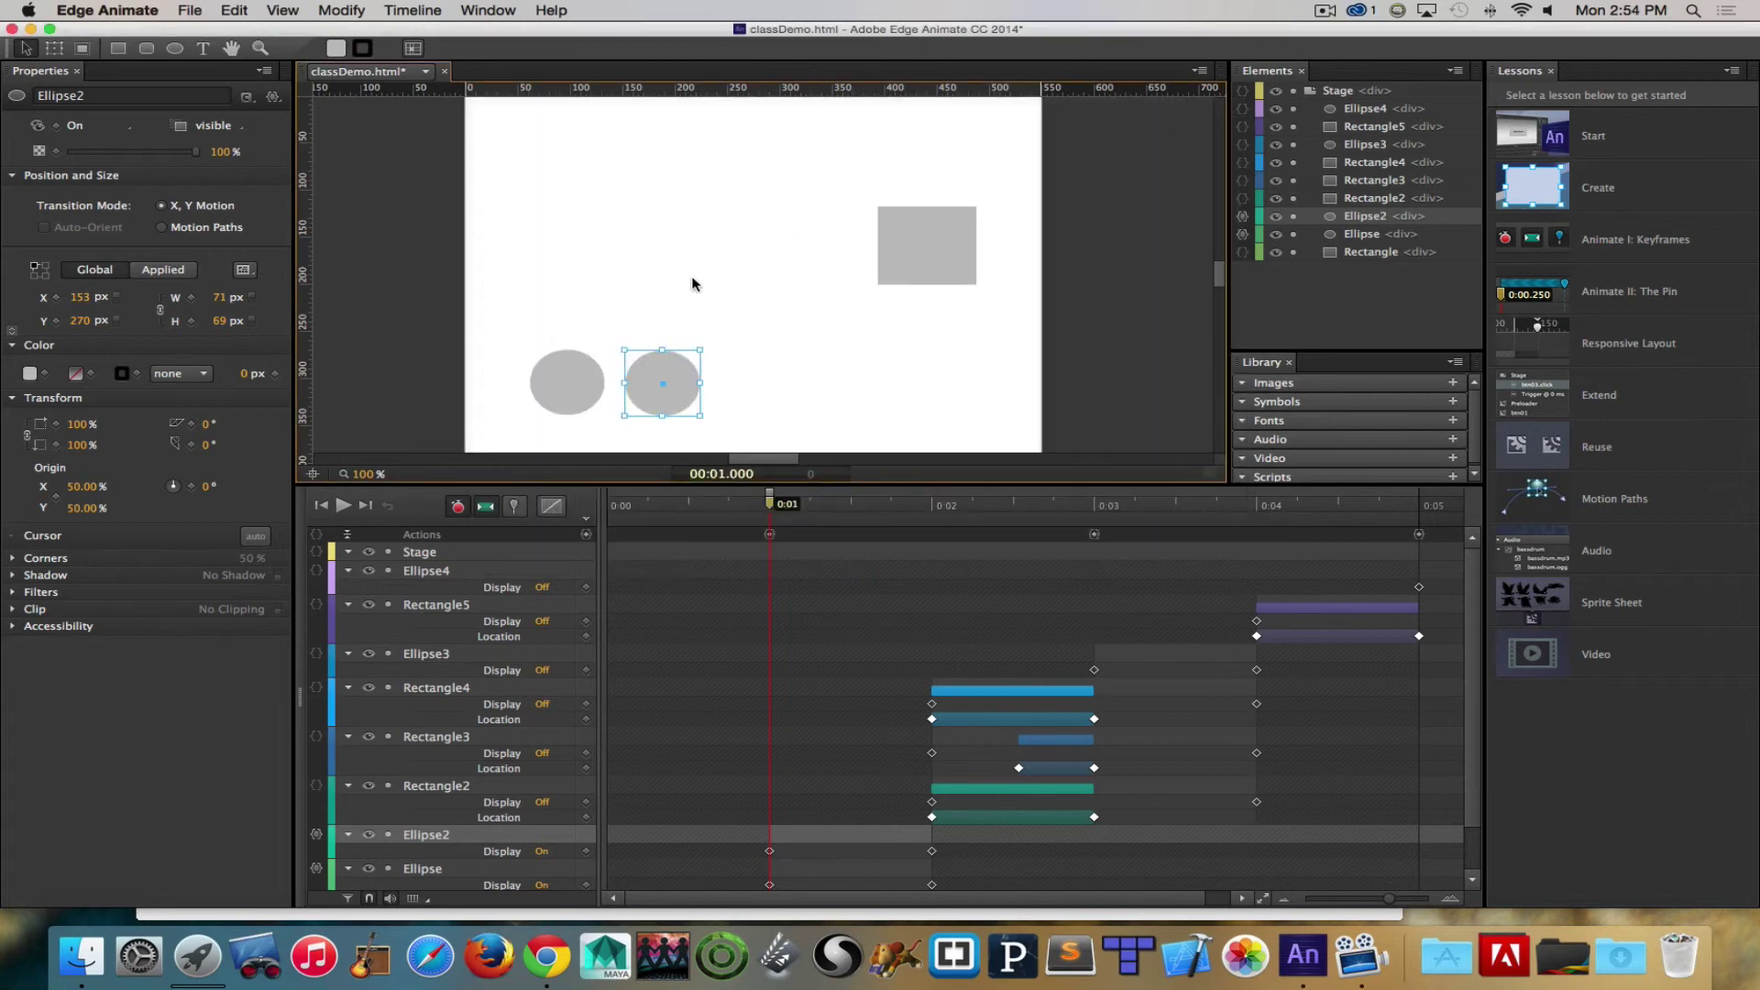
Step: Preview the composition in Chrome and test the click action of the second ellipse
key("super+Return")
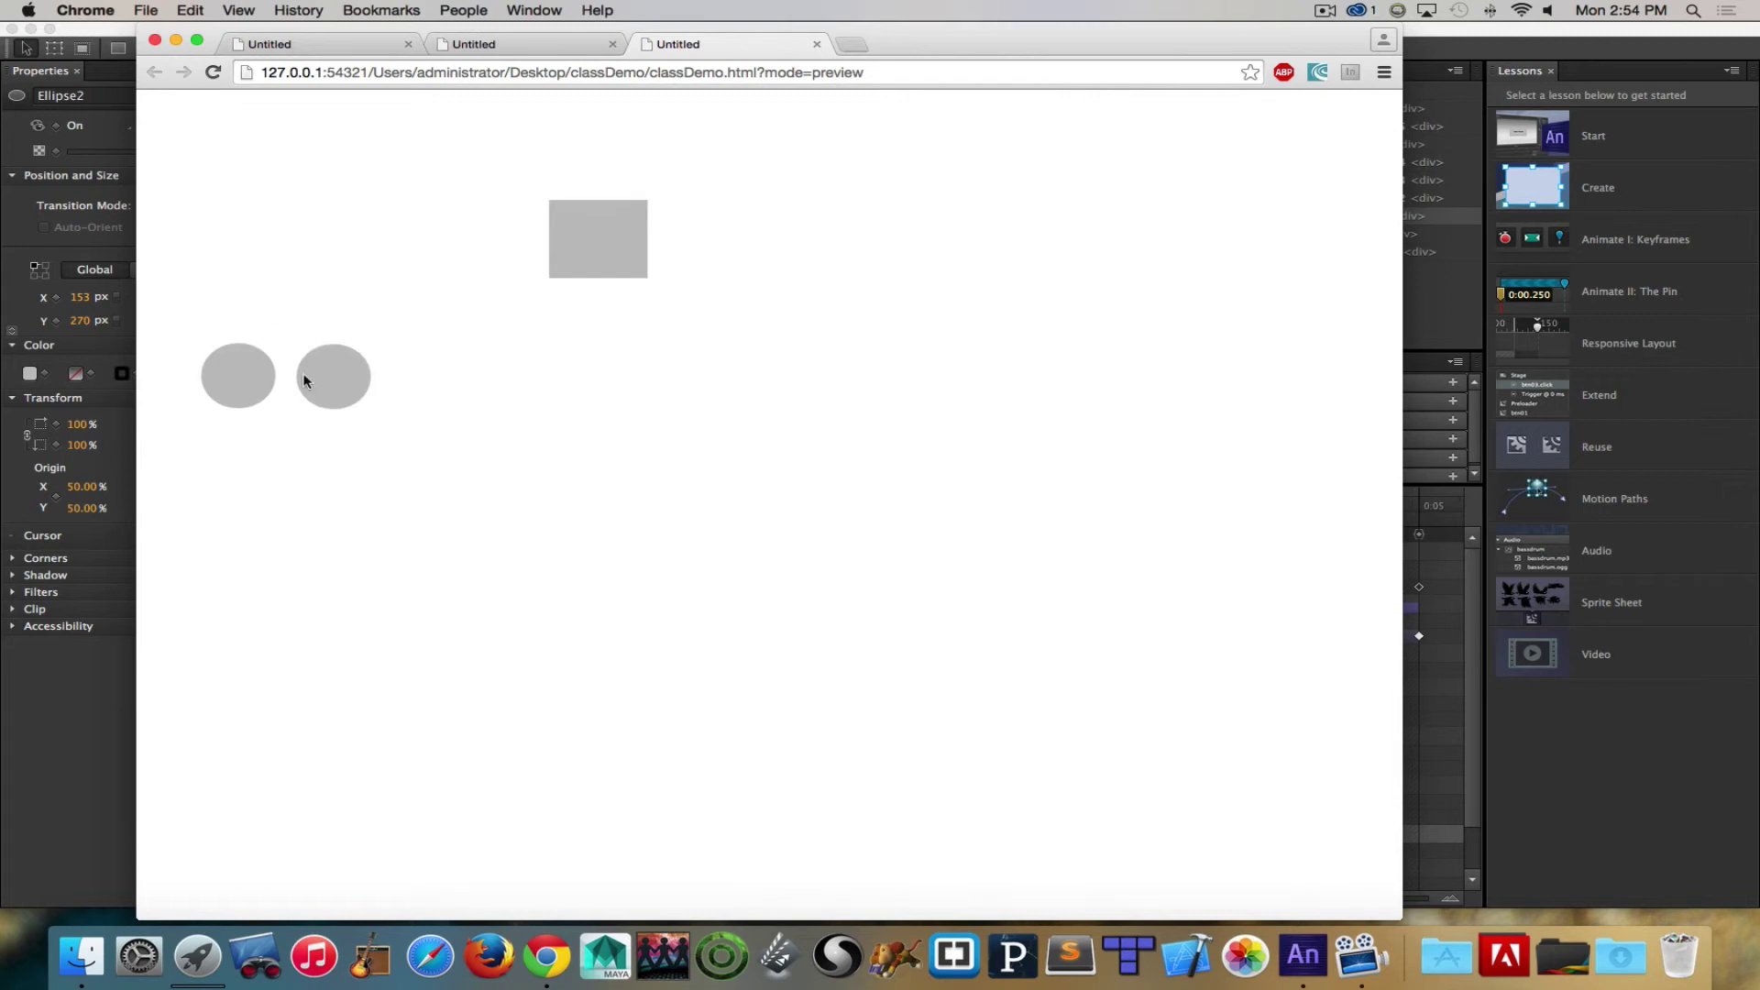
left_click(316, 379)
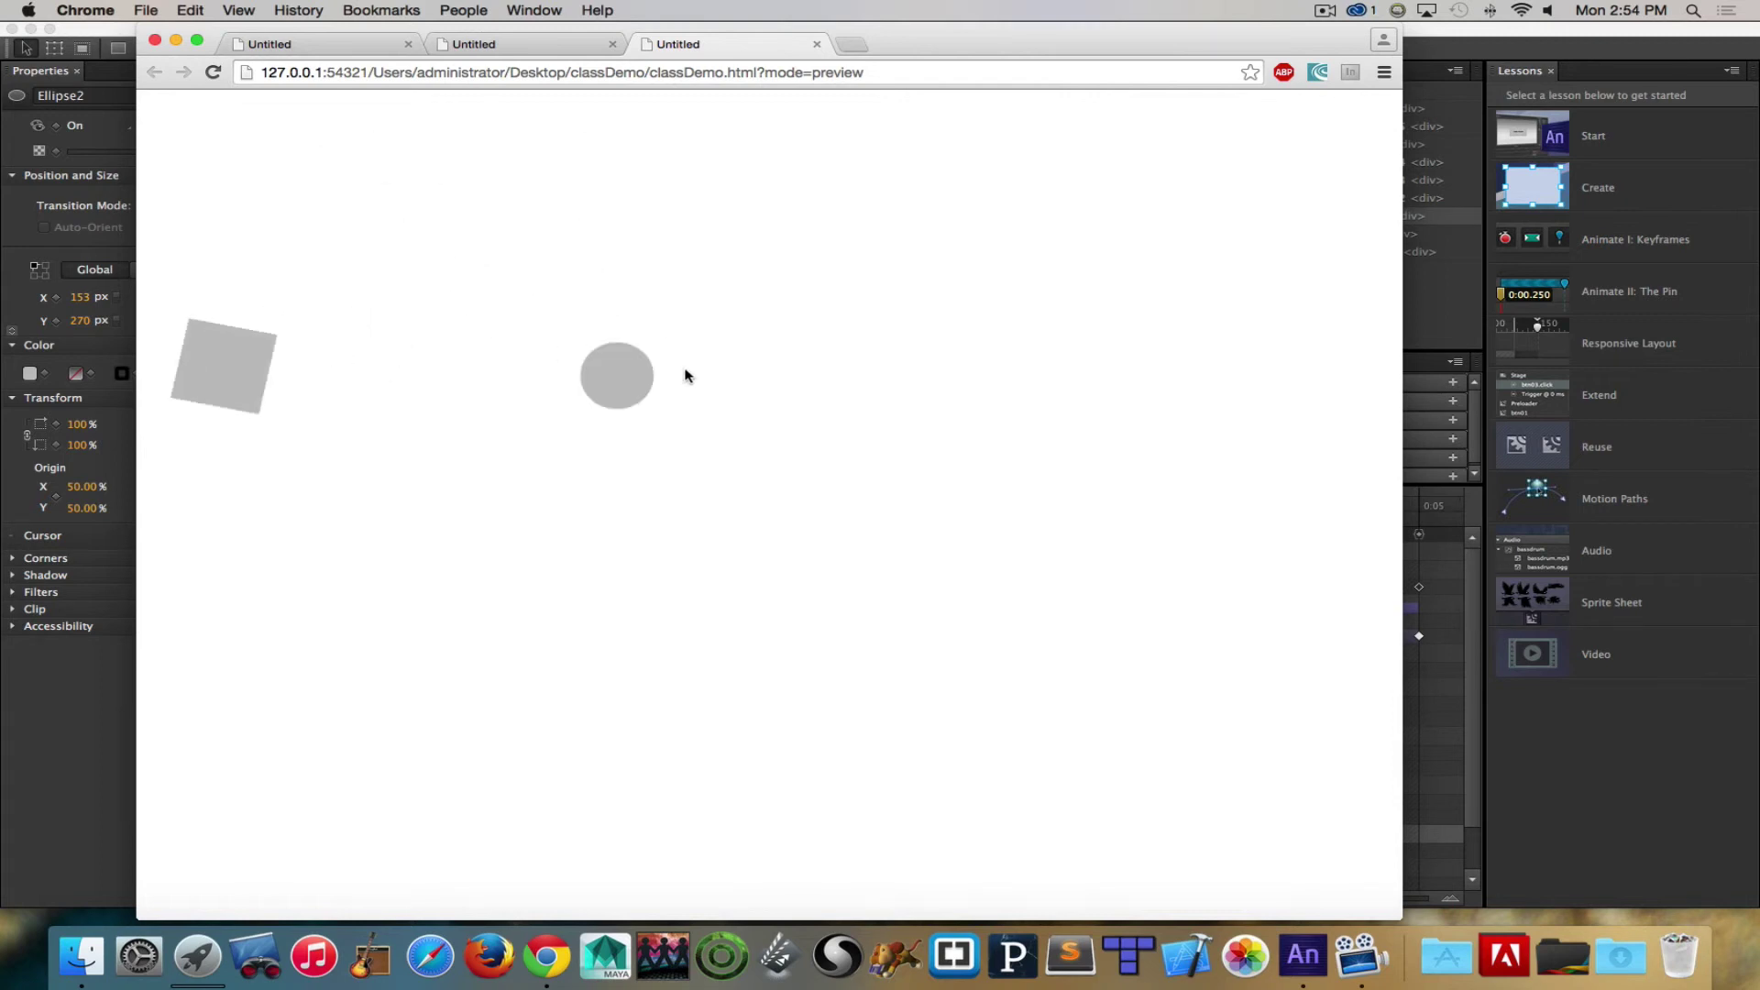
left_click(1649, 846)
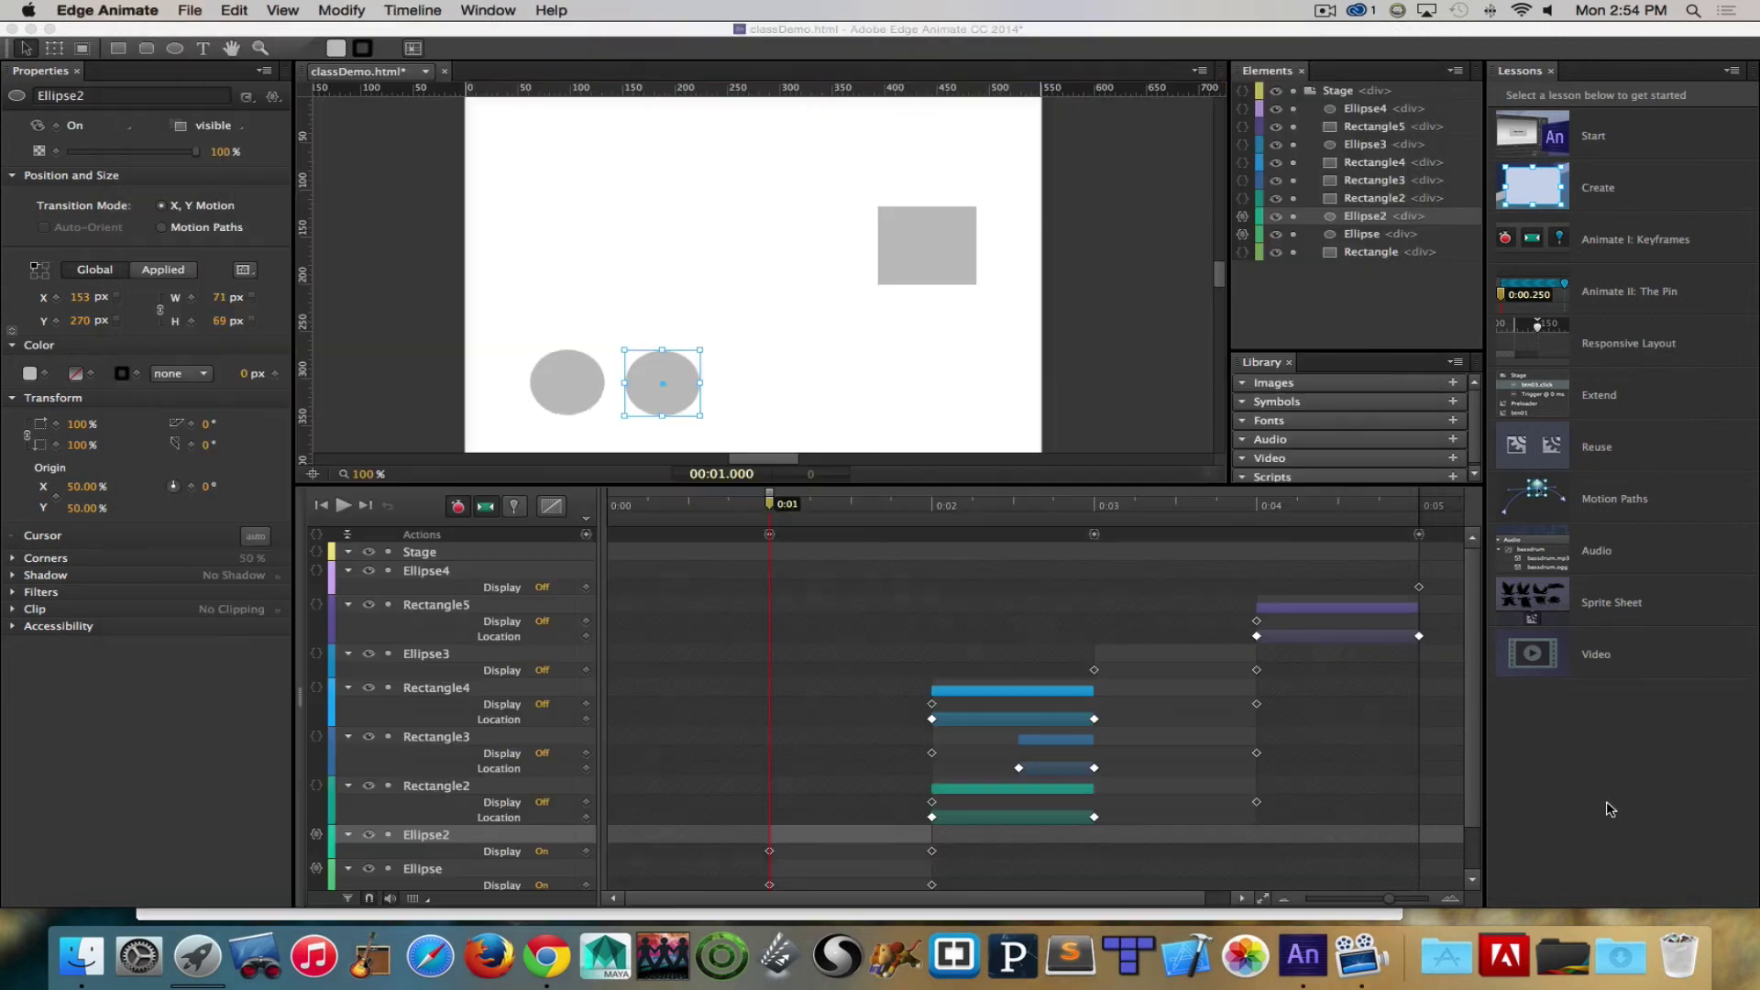
Step: Go to 0:05 and add a click event to the actions of Ellipse4
left_click_drag(1273, 503, 1420, 503)
left_click(937, 386)
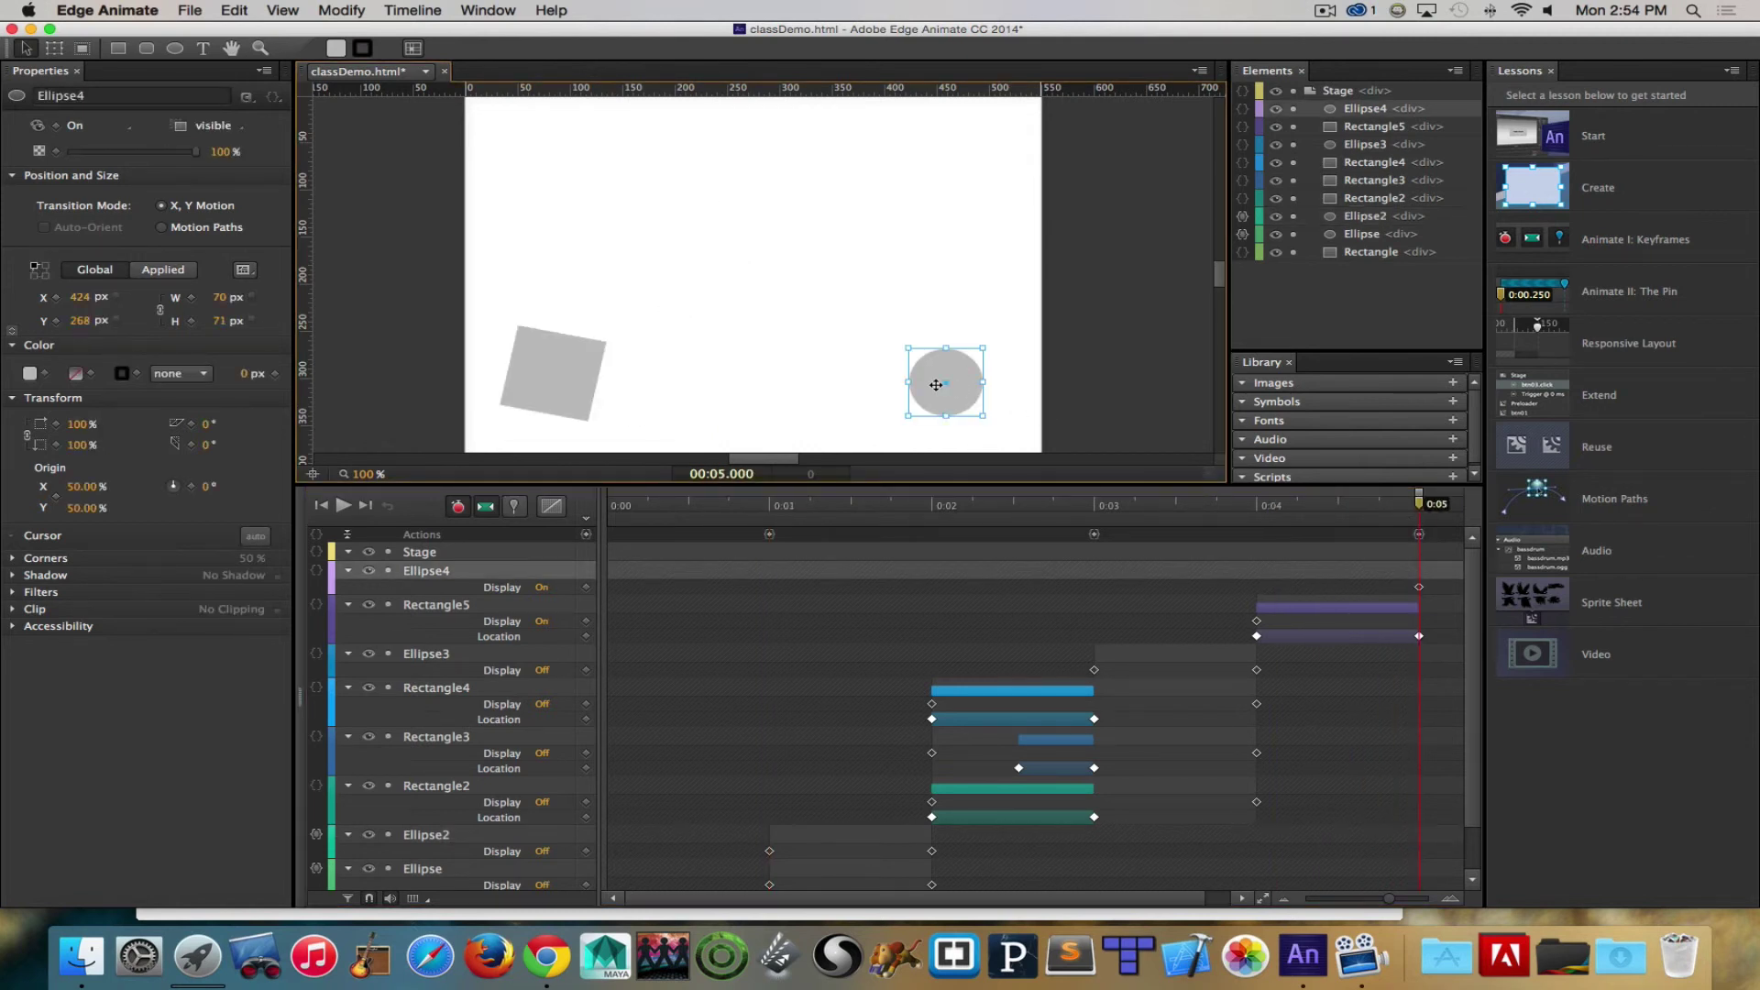
right_click(936, 385)
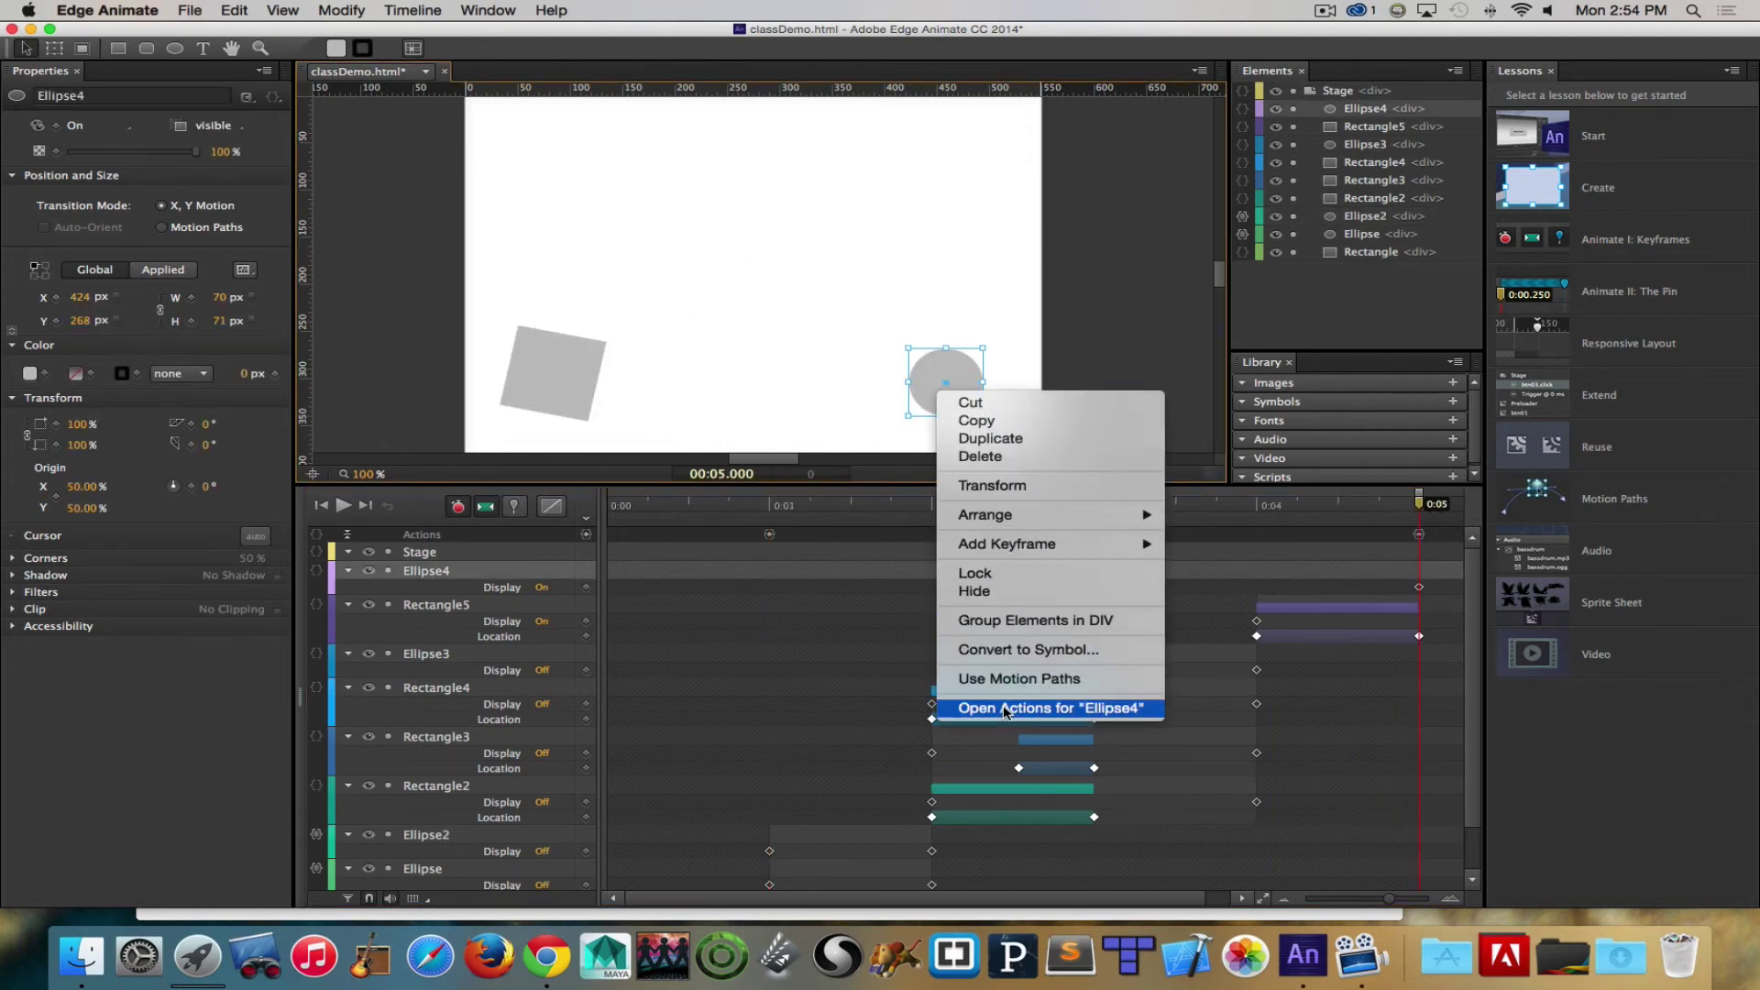
left_click(981, 679)
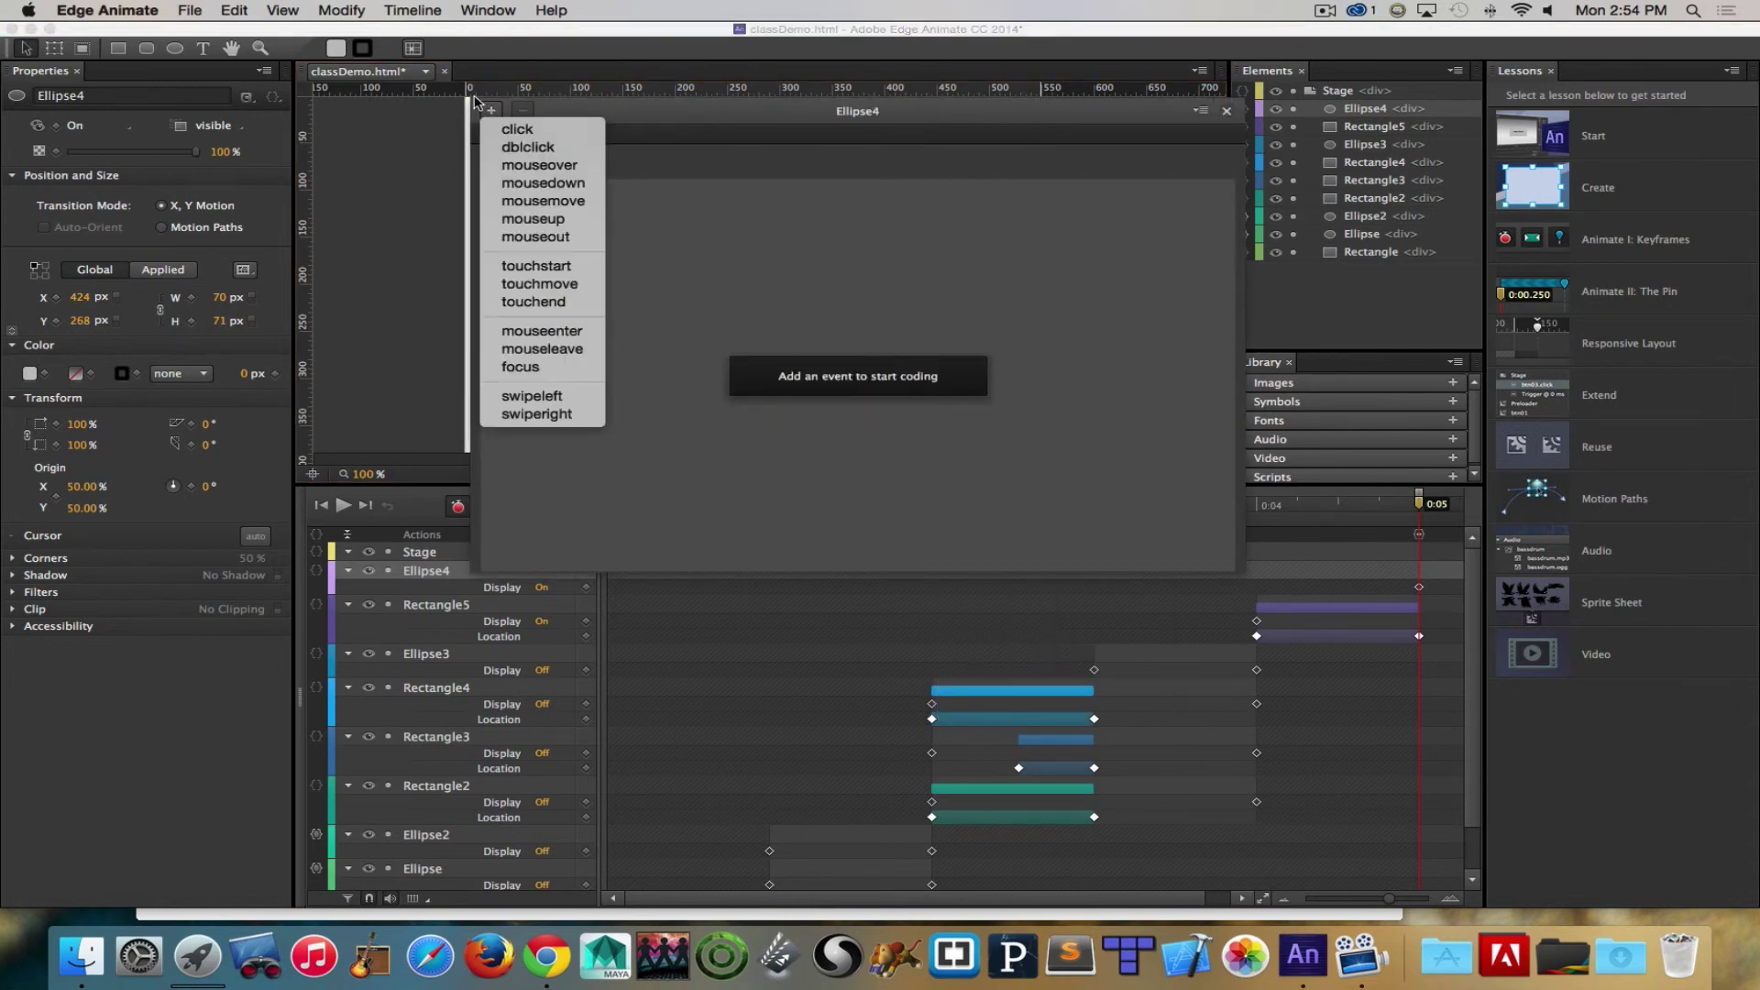
left_click(519, 131)
Step: Give Ellipse4's click event a Play From action targeting the Stage, keeping the time at 1000
left_click(540, 349)
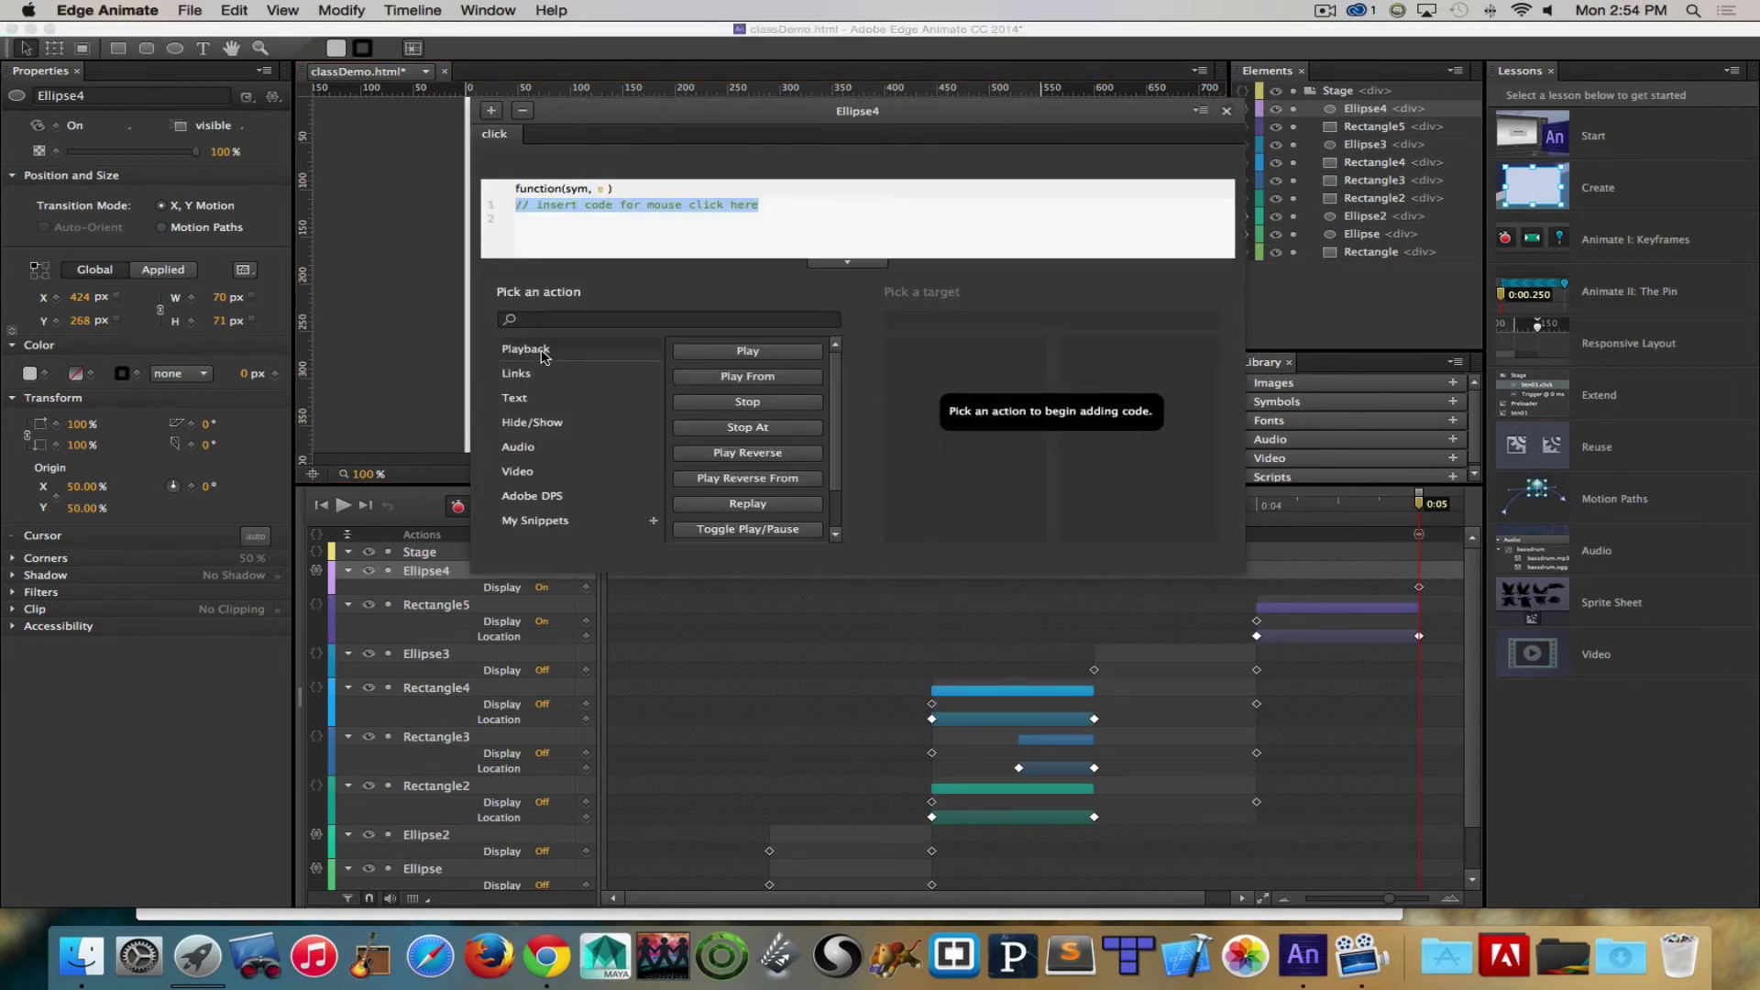
left_click(734, 379)
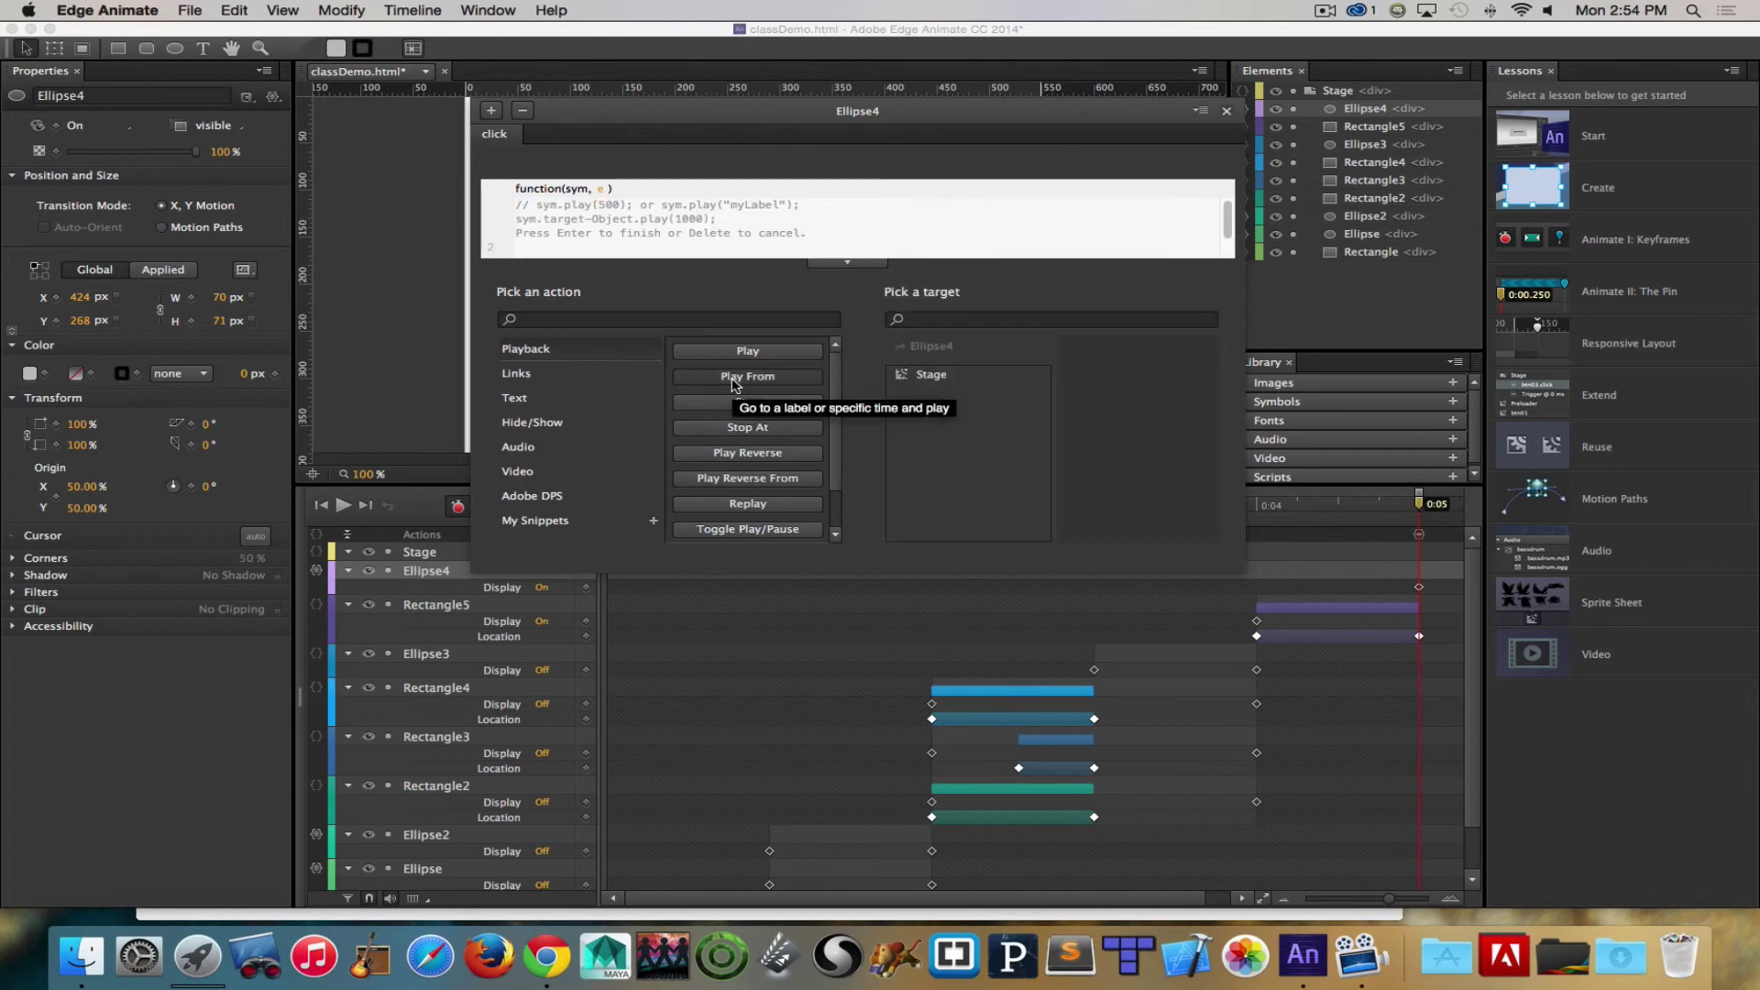
left_click(933, 376)
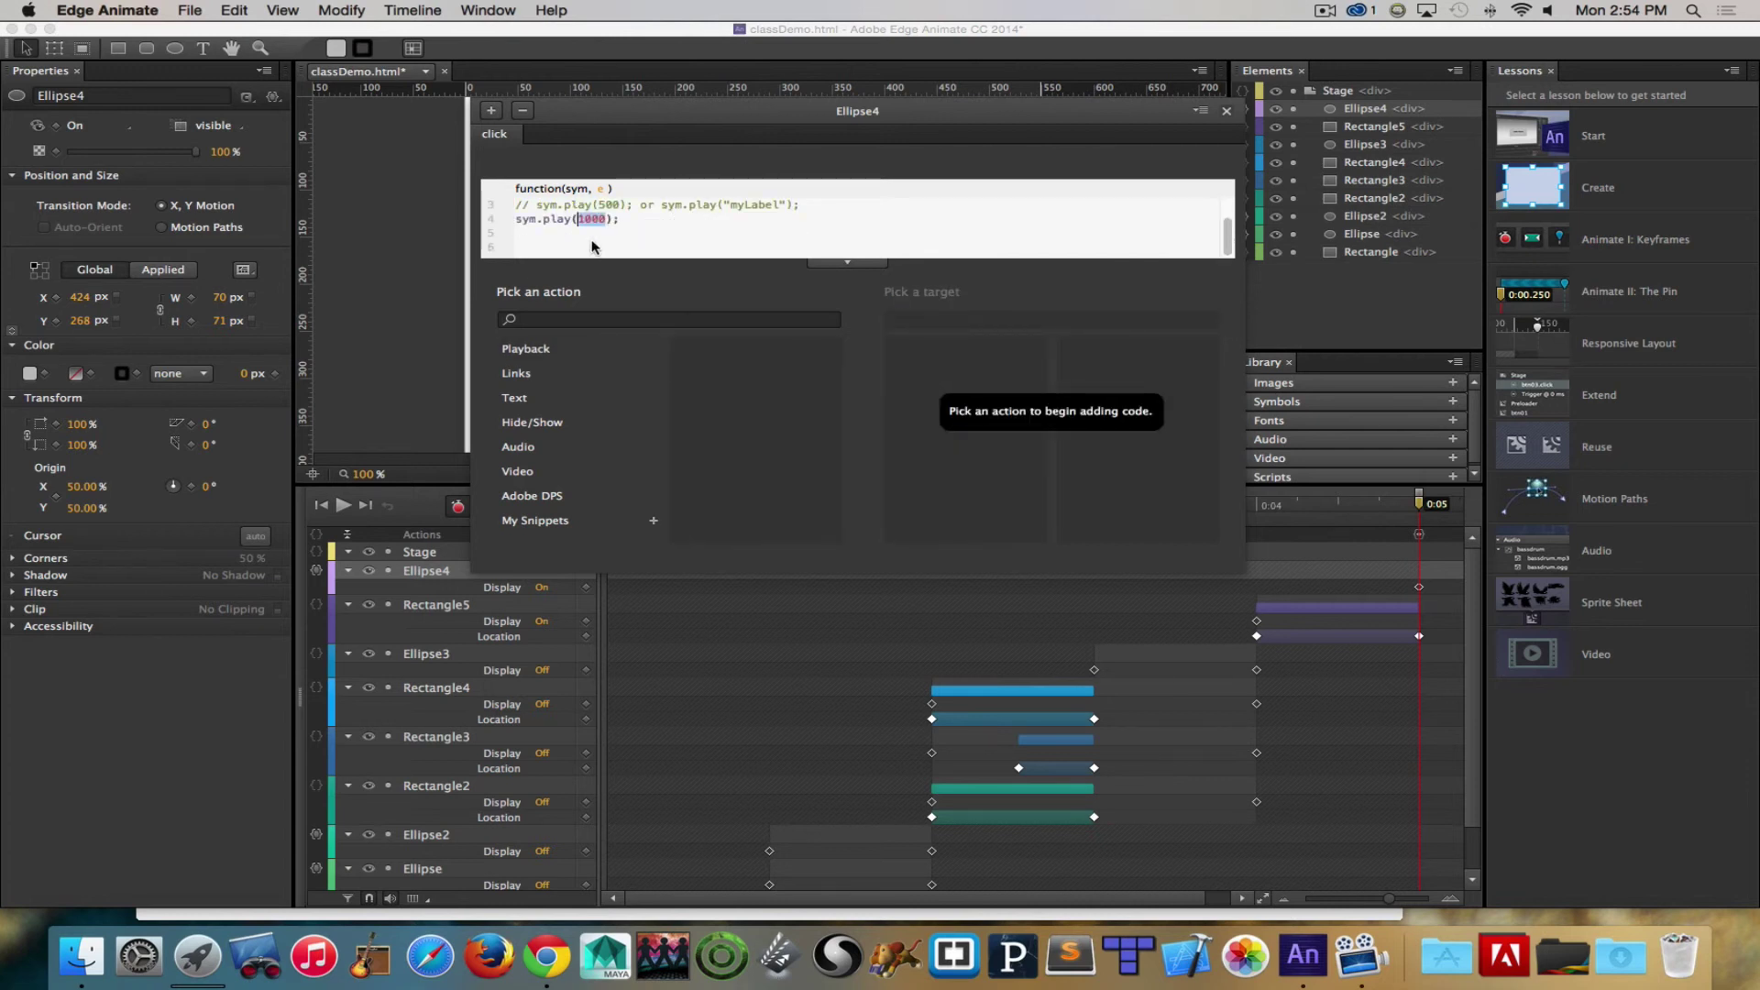
left_click_drag(580, 112, 1139, 242)
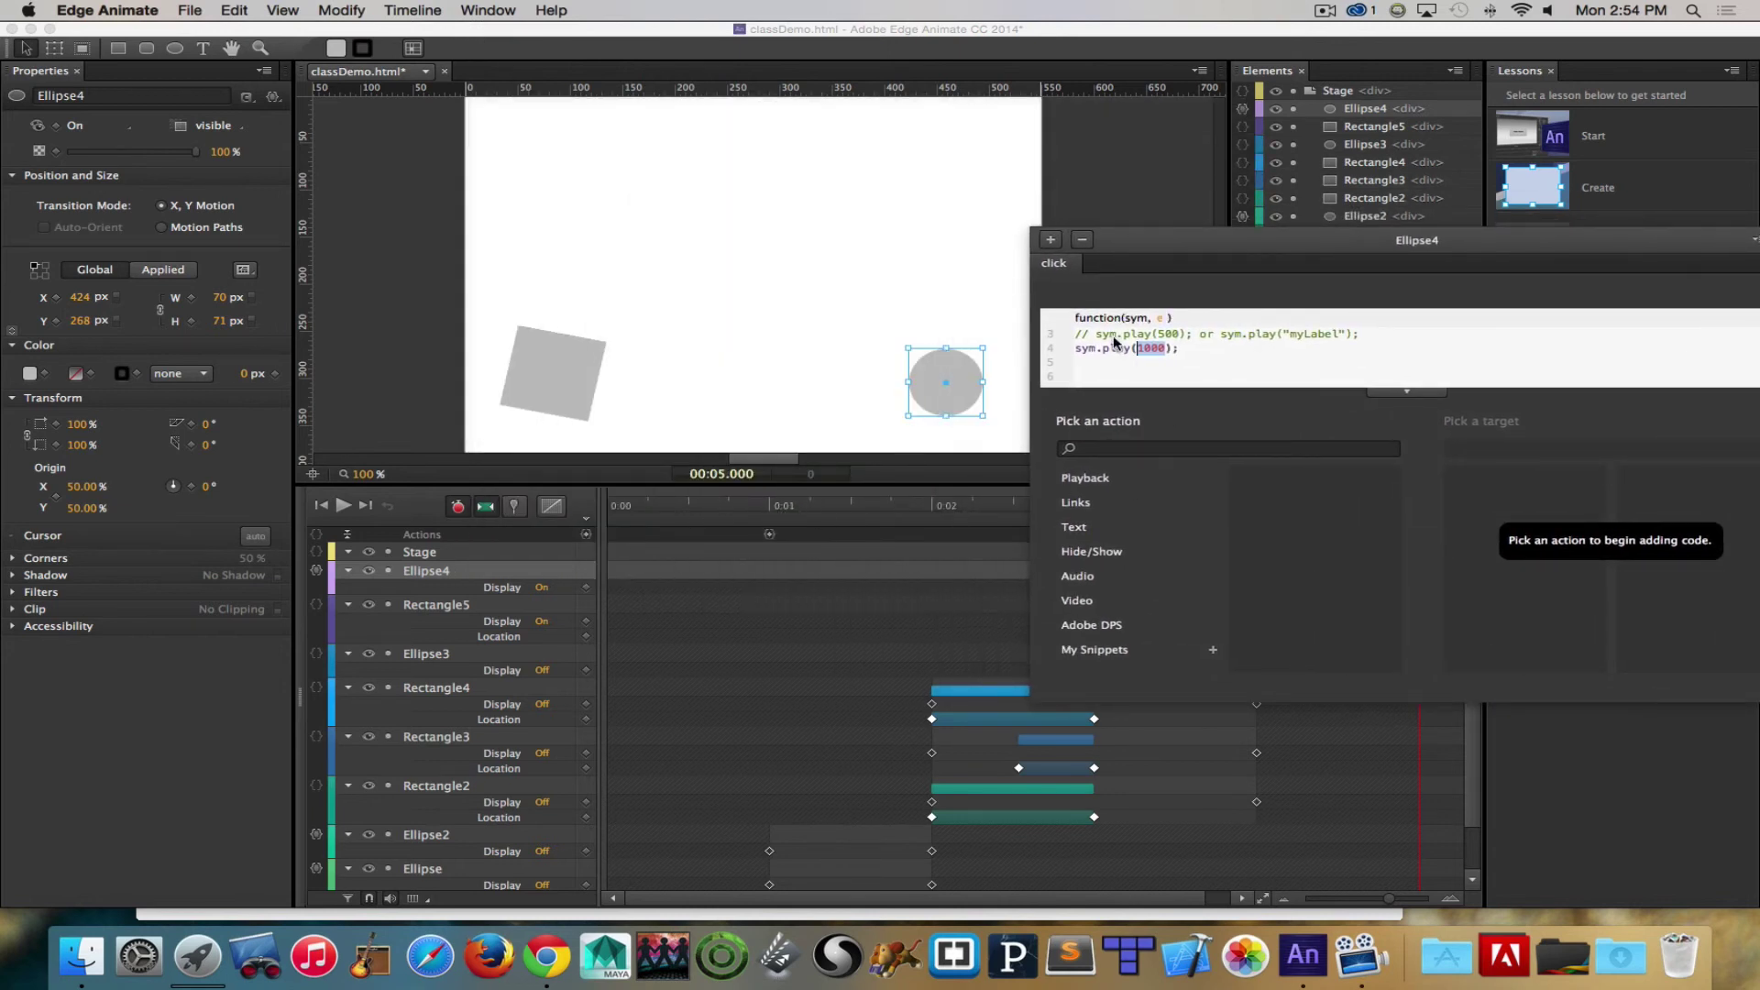
left_click_drag(1209, 246, 1046, 220)
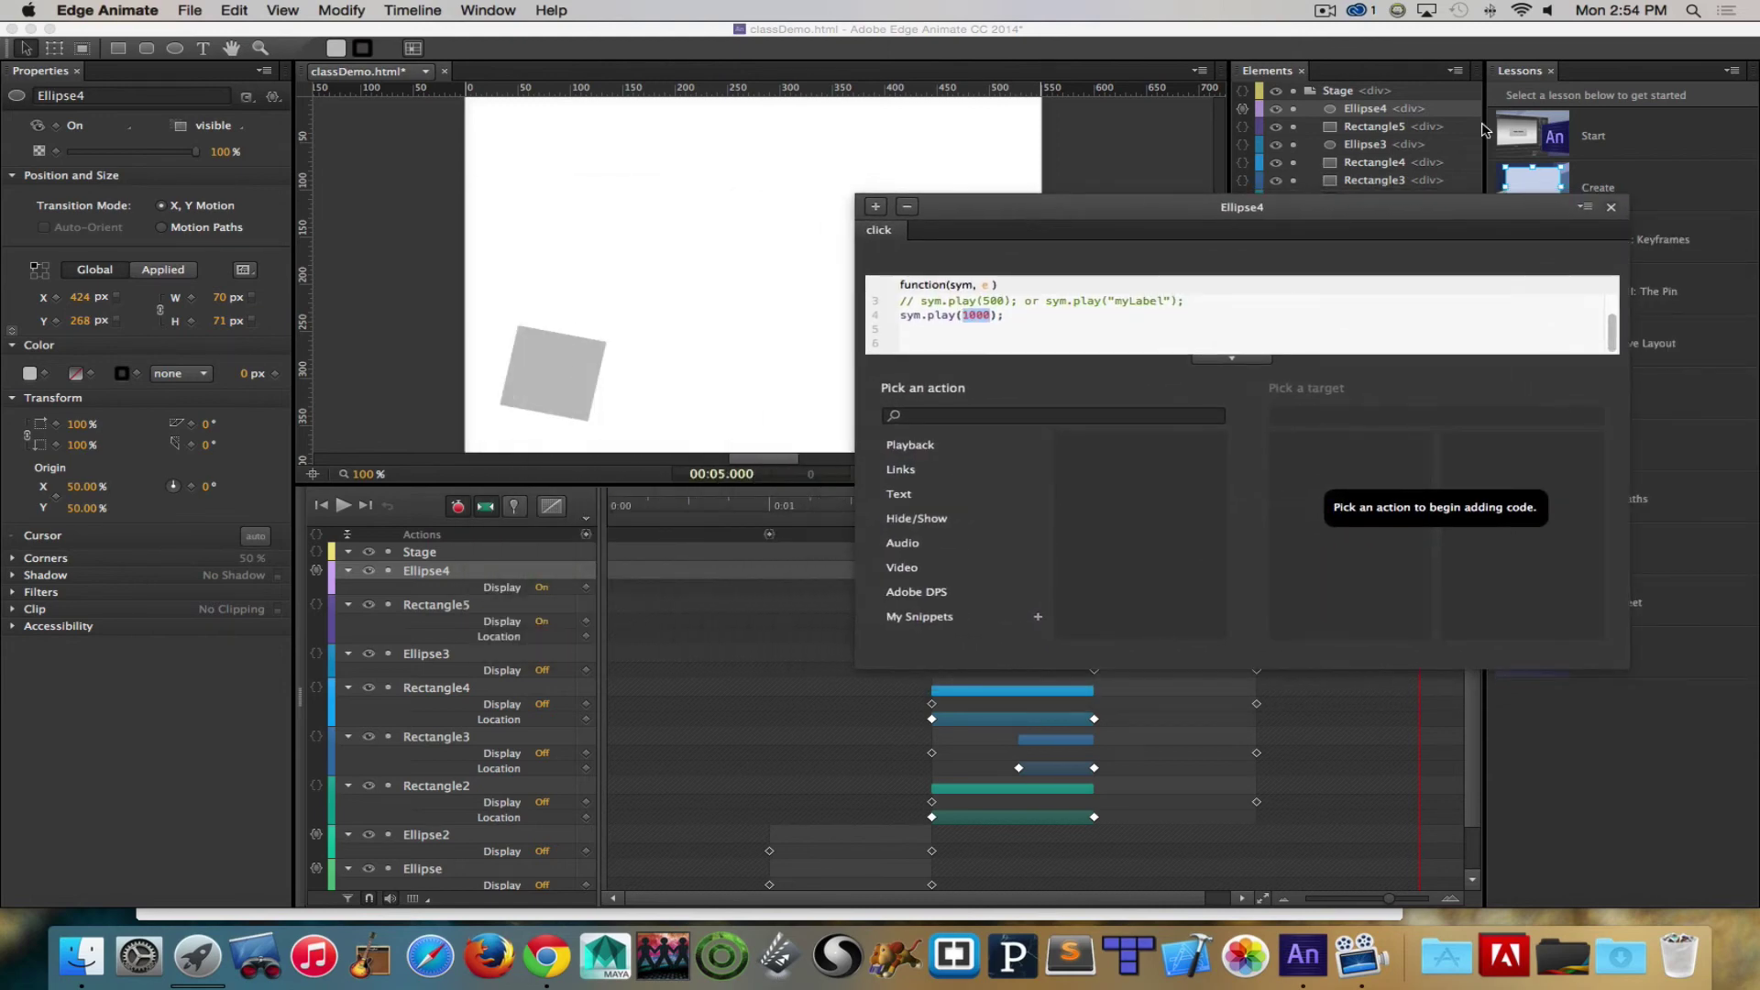
left_click(1612, 208)
Step: Preview the composition in Chrome and test Ellipse4's click action, which should return to the start shapes
key("super+Return")
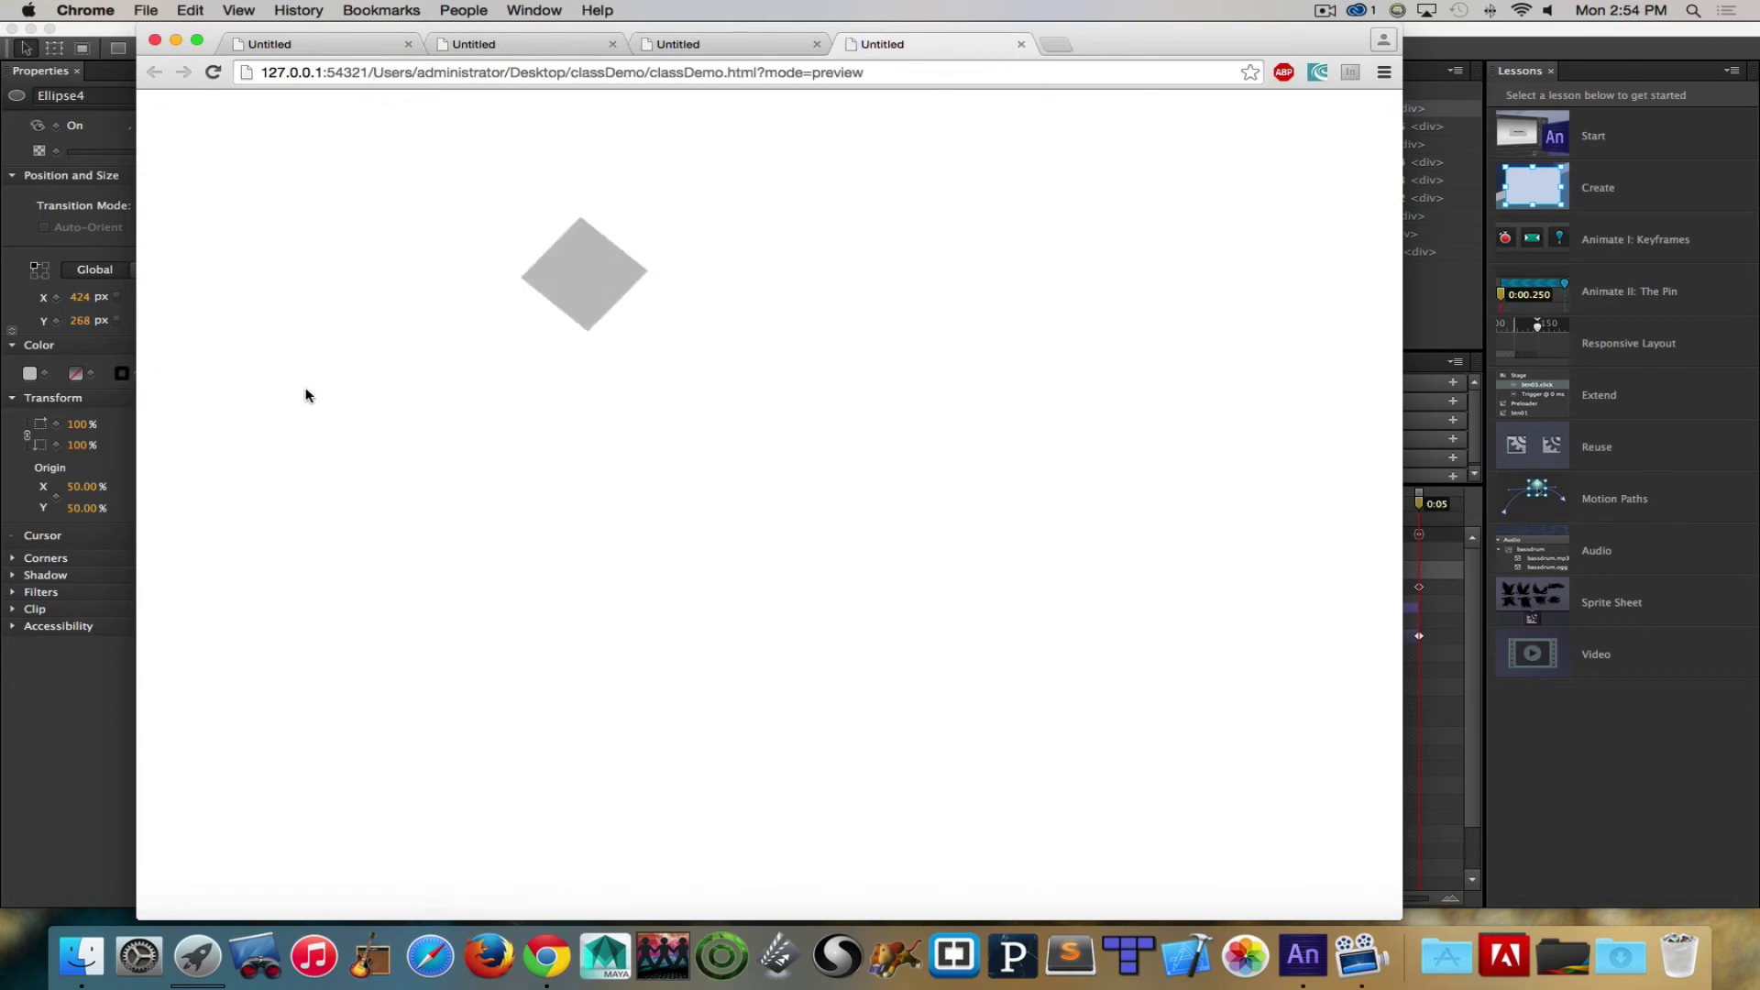
left_click(624, 378)
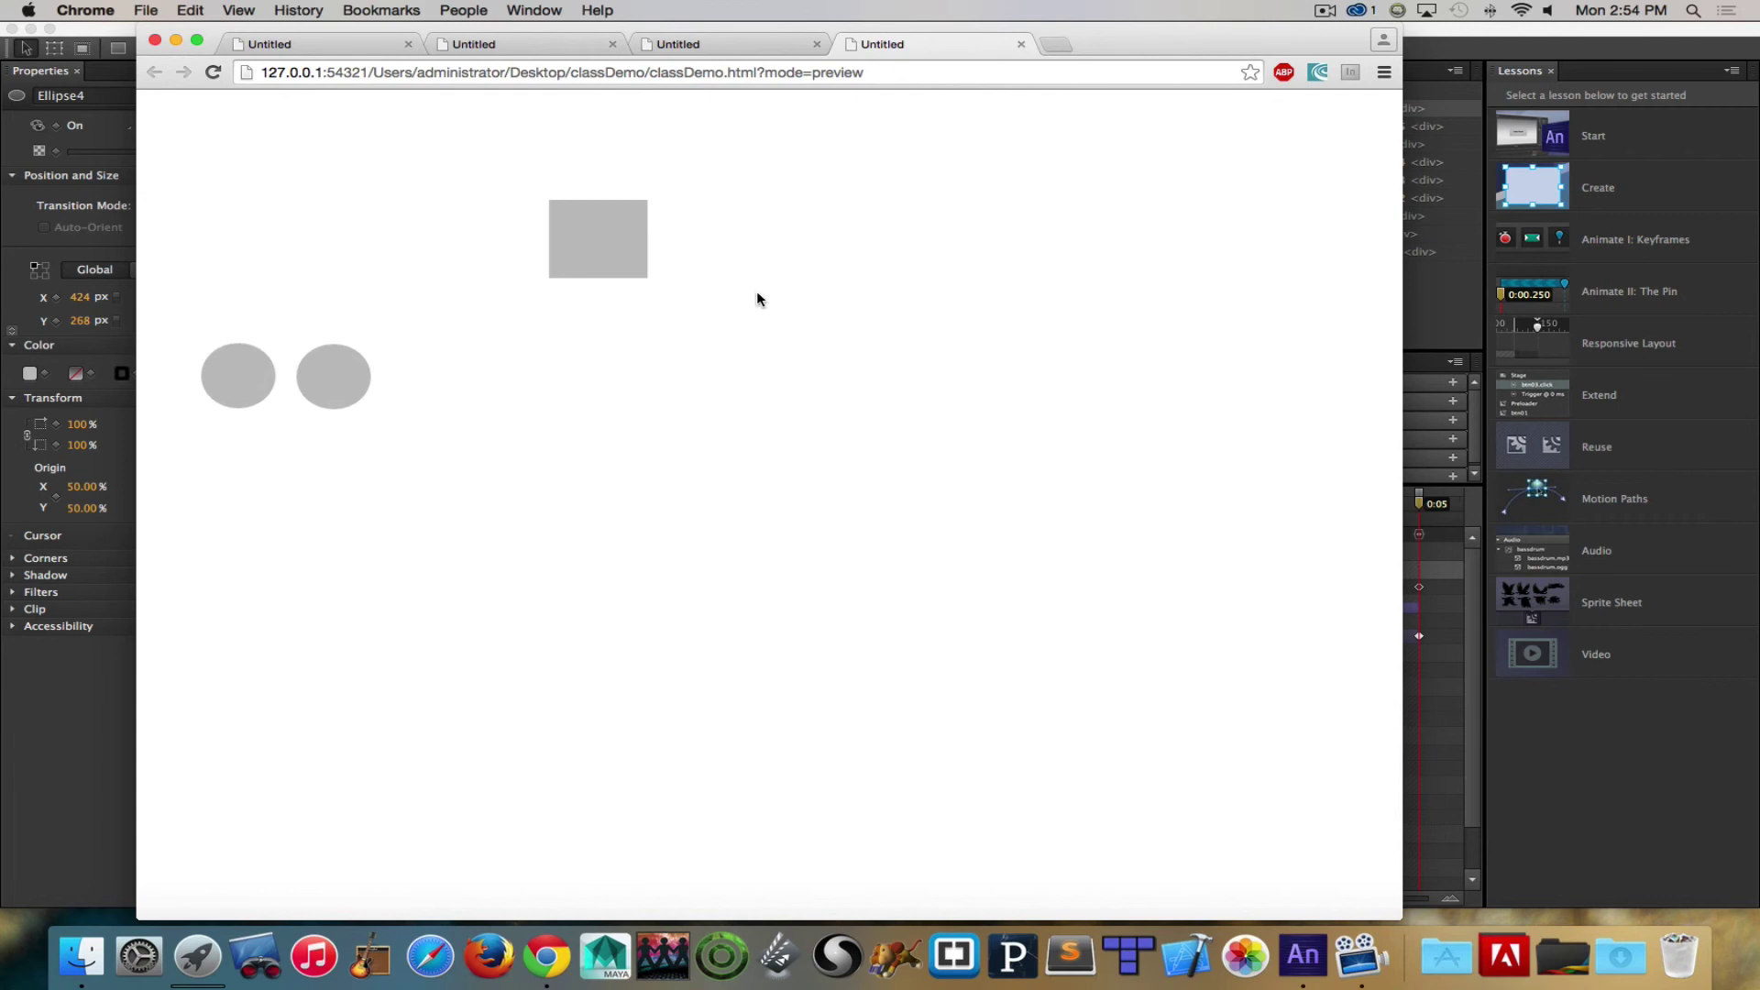
key("super+Tab")
Step: At 0:03, add a click event to Ellipse3 with a Play From action targeting the Stage at 1000
left_click_drag(965, 504, 1094, 503)
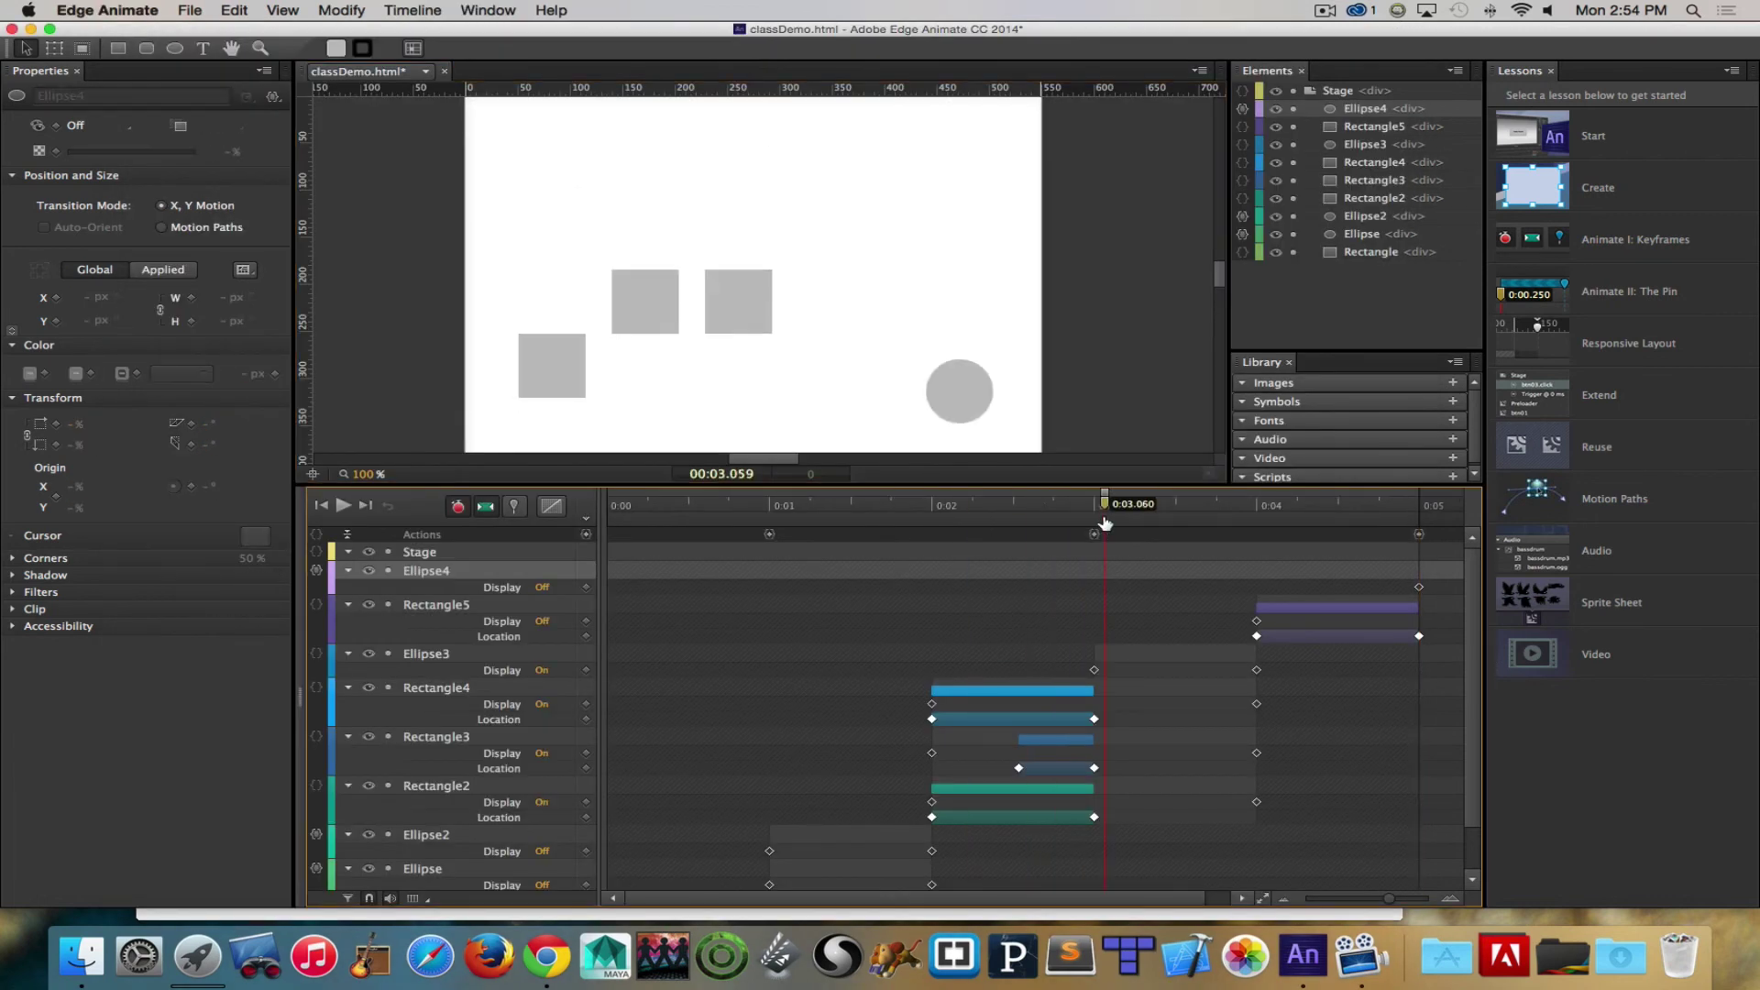
left_click(962, 399)
right_click(955, 404)
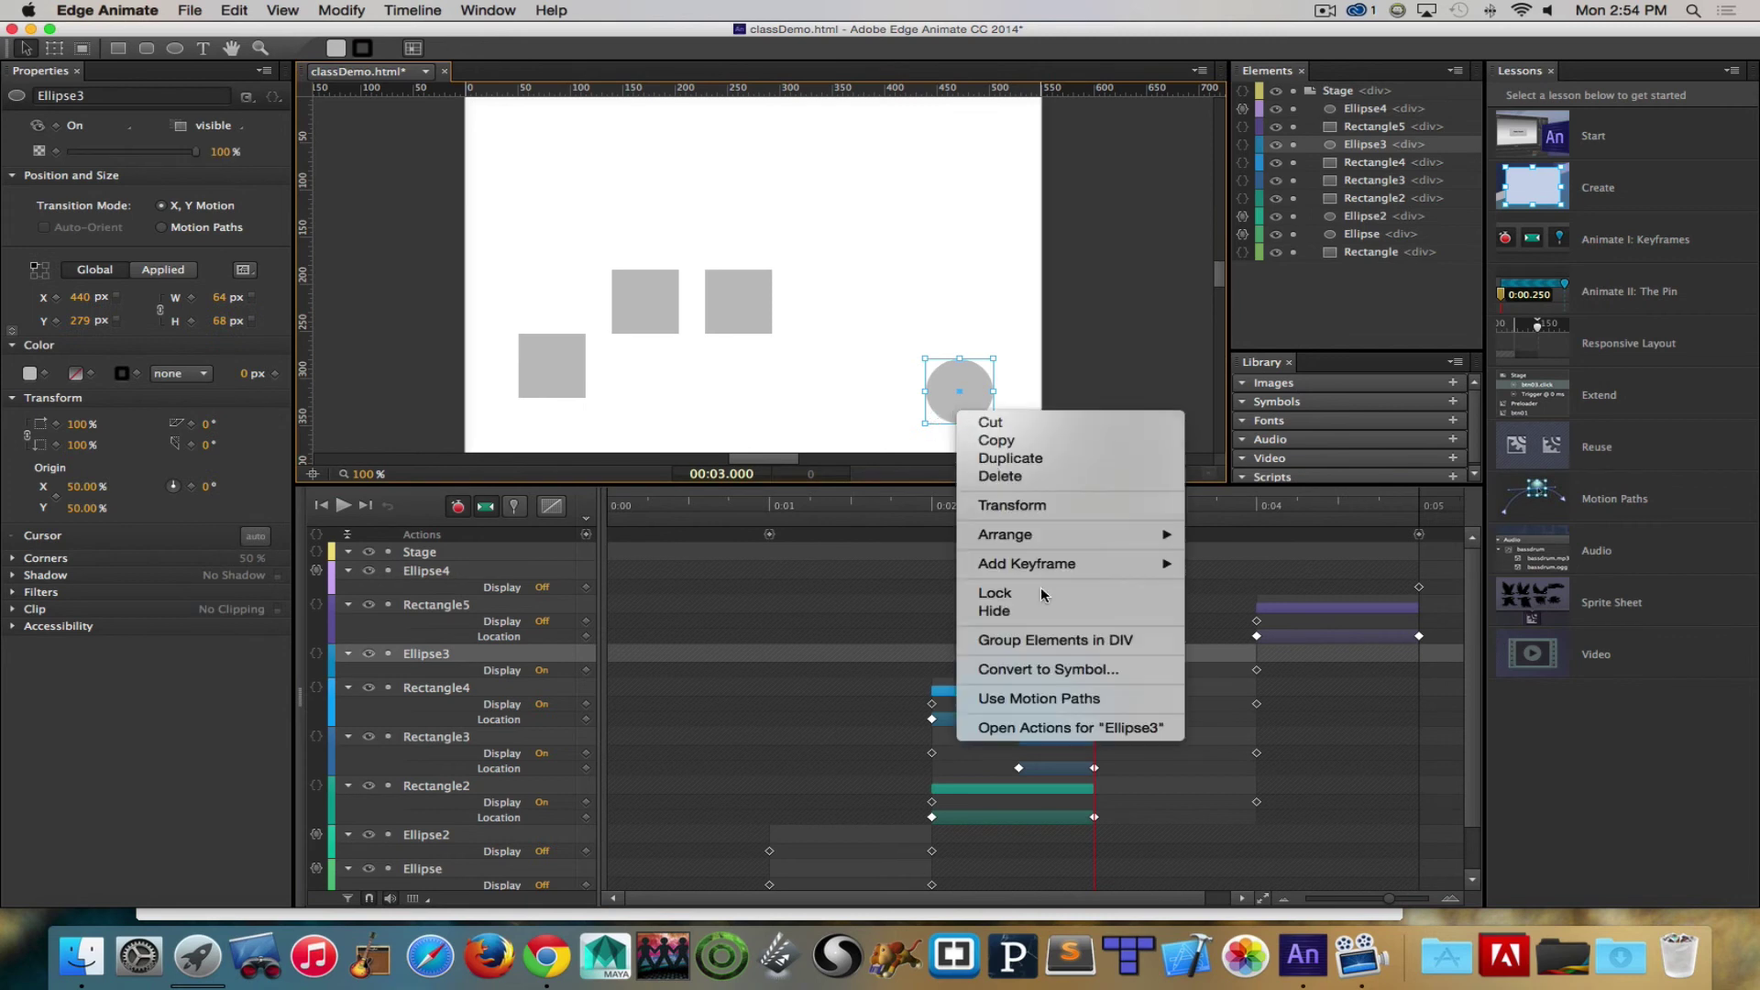
left_click(1048, 723)
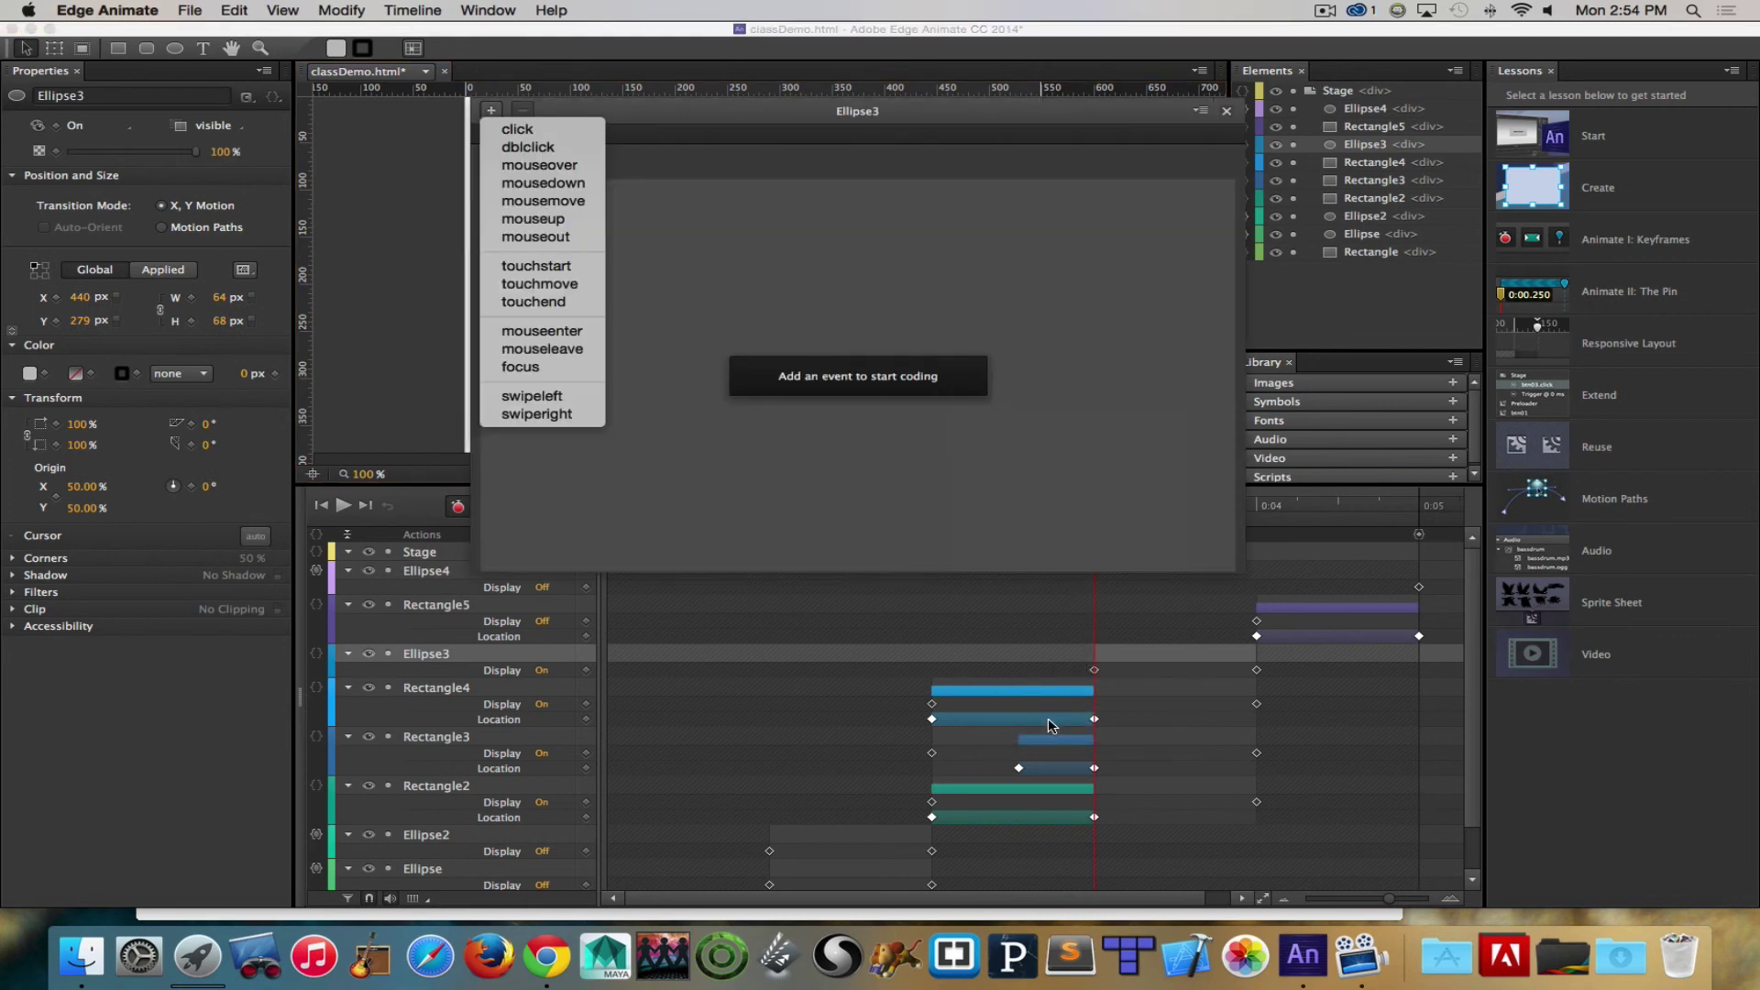
left_click(531, 138)
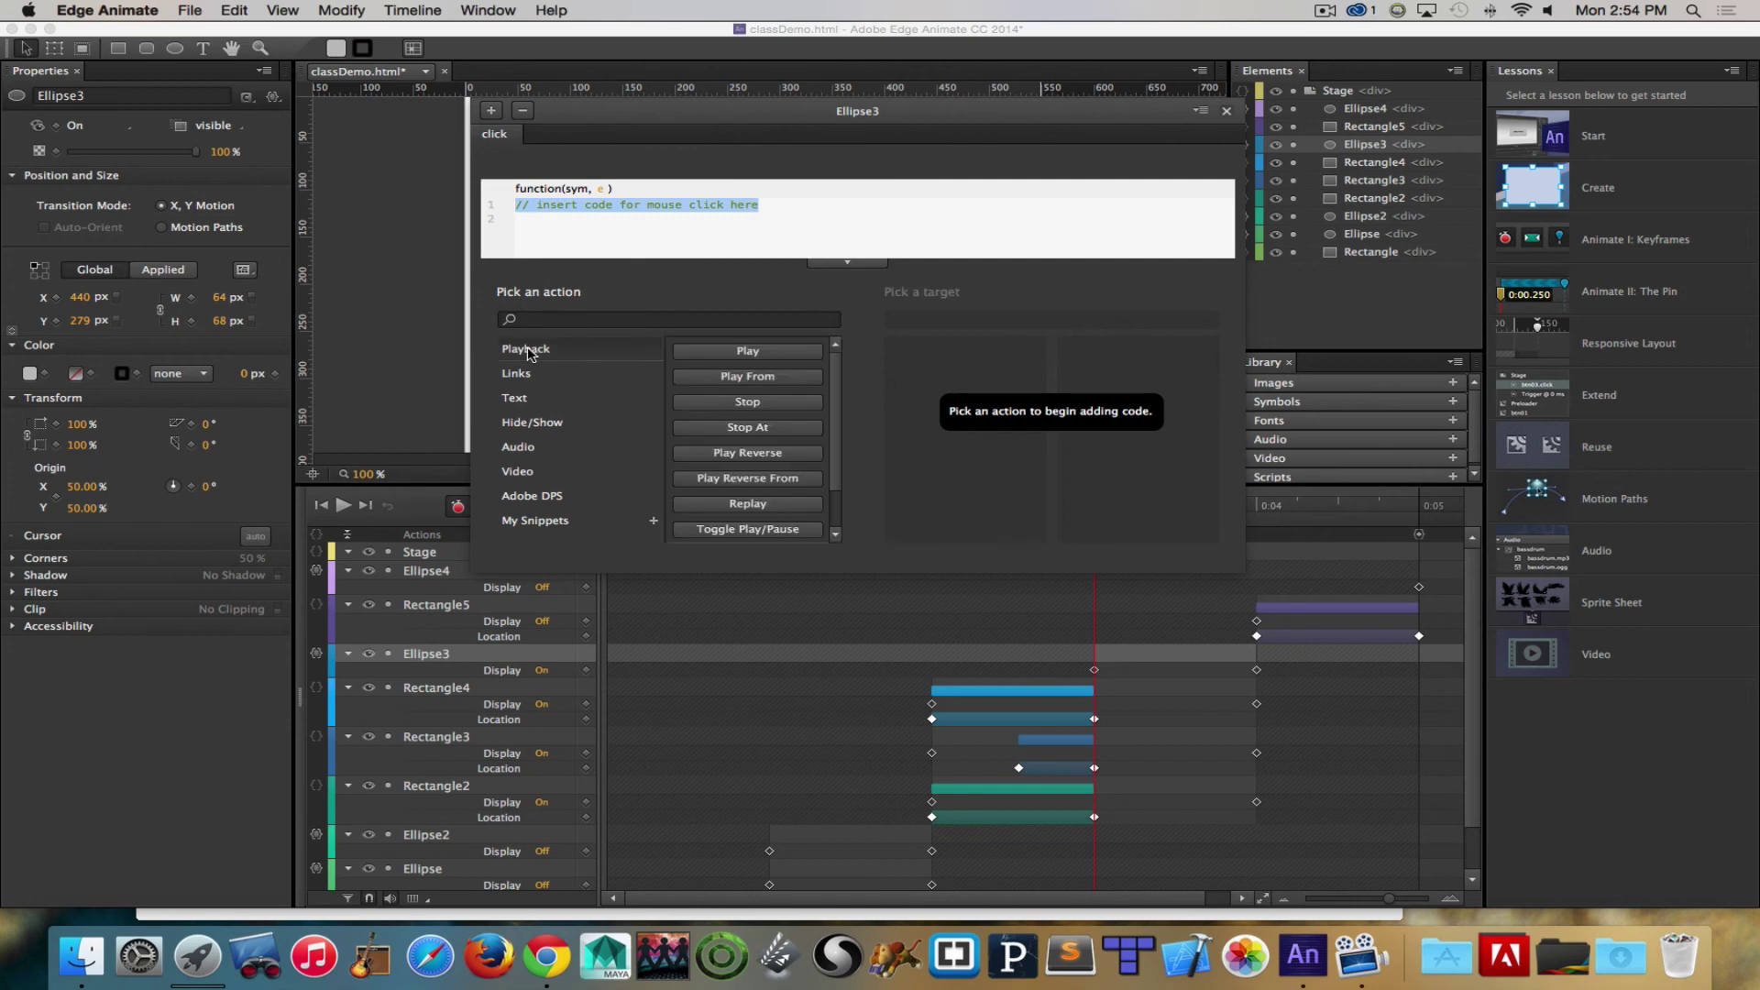
left_click(738, 376)
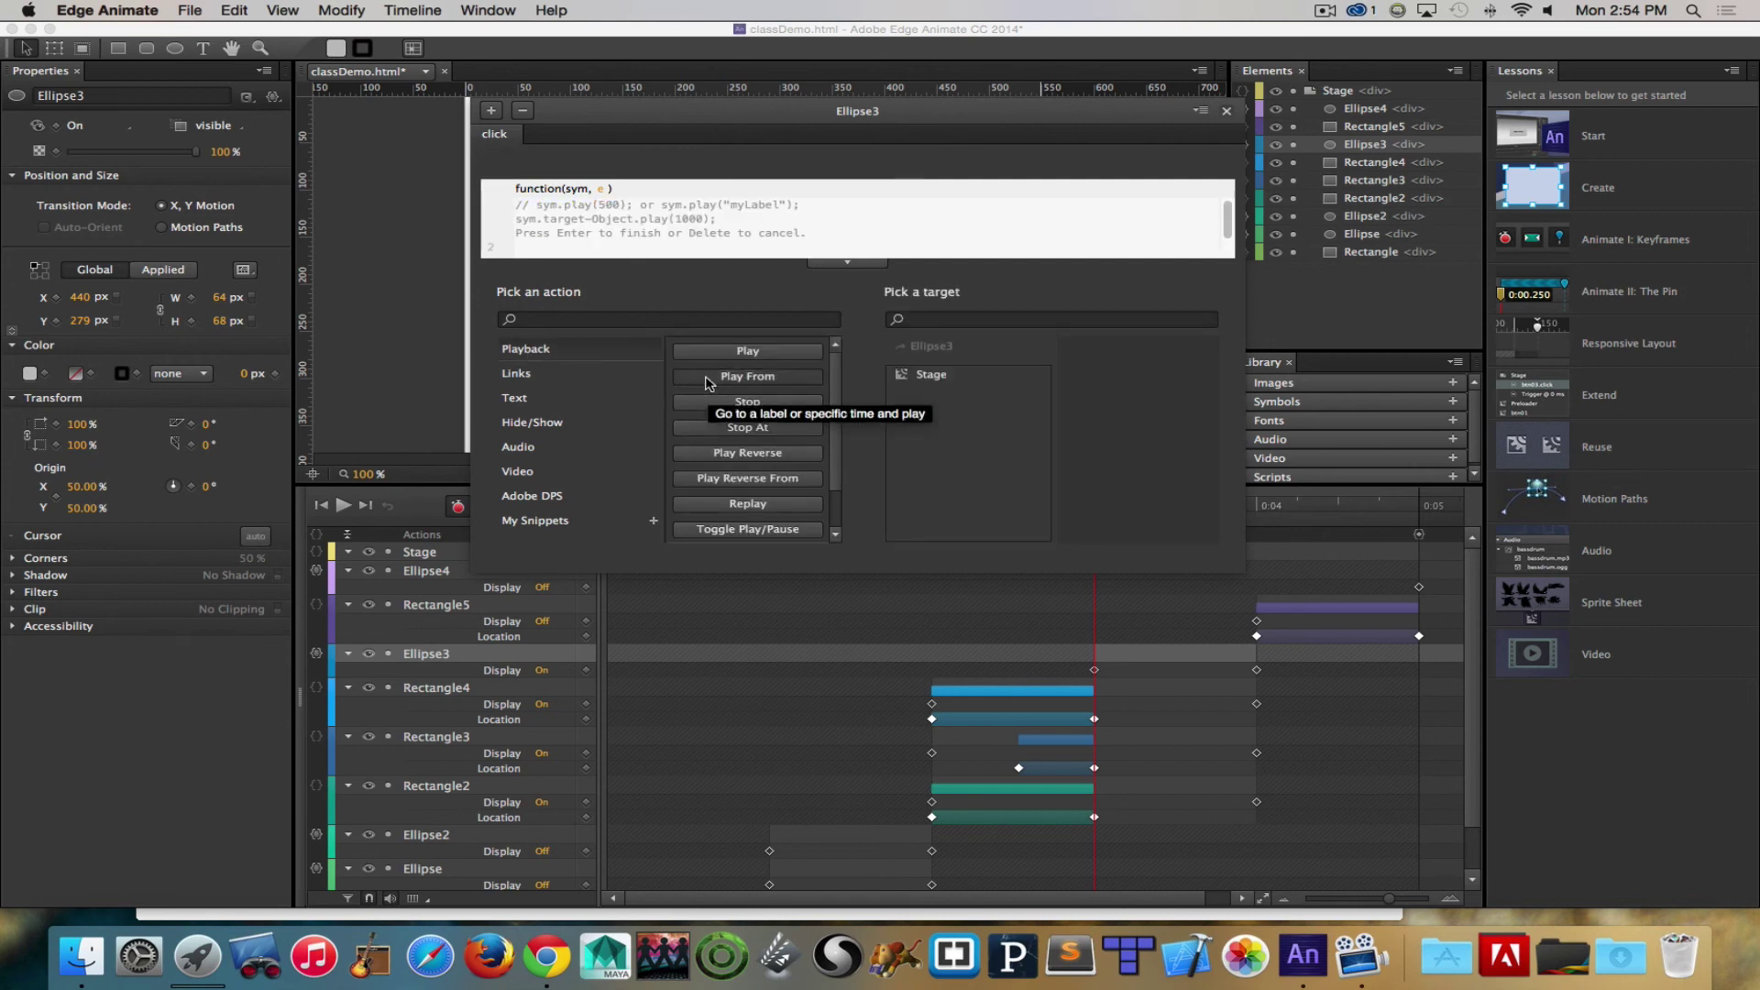
left_click(926, 375)
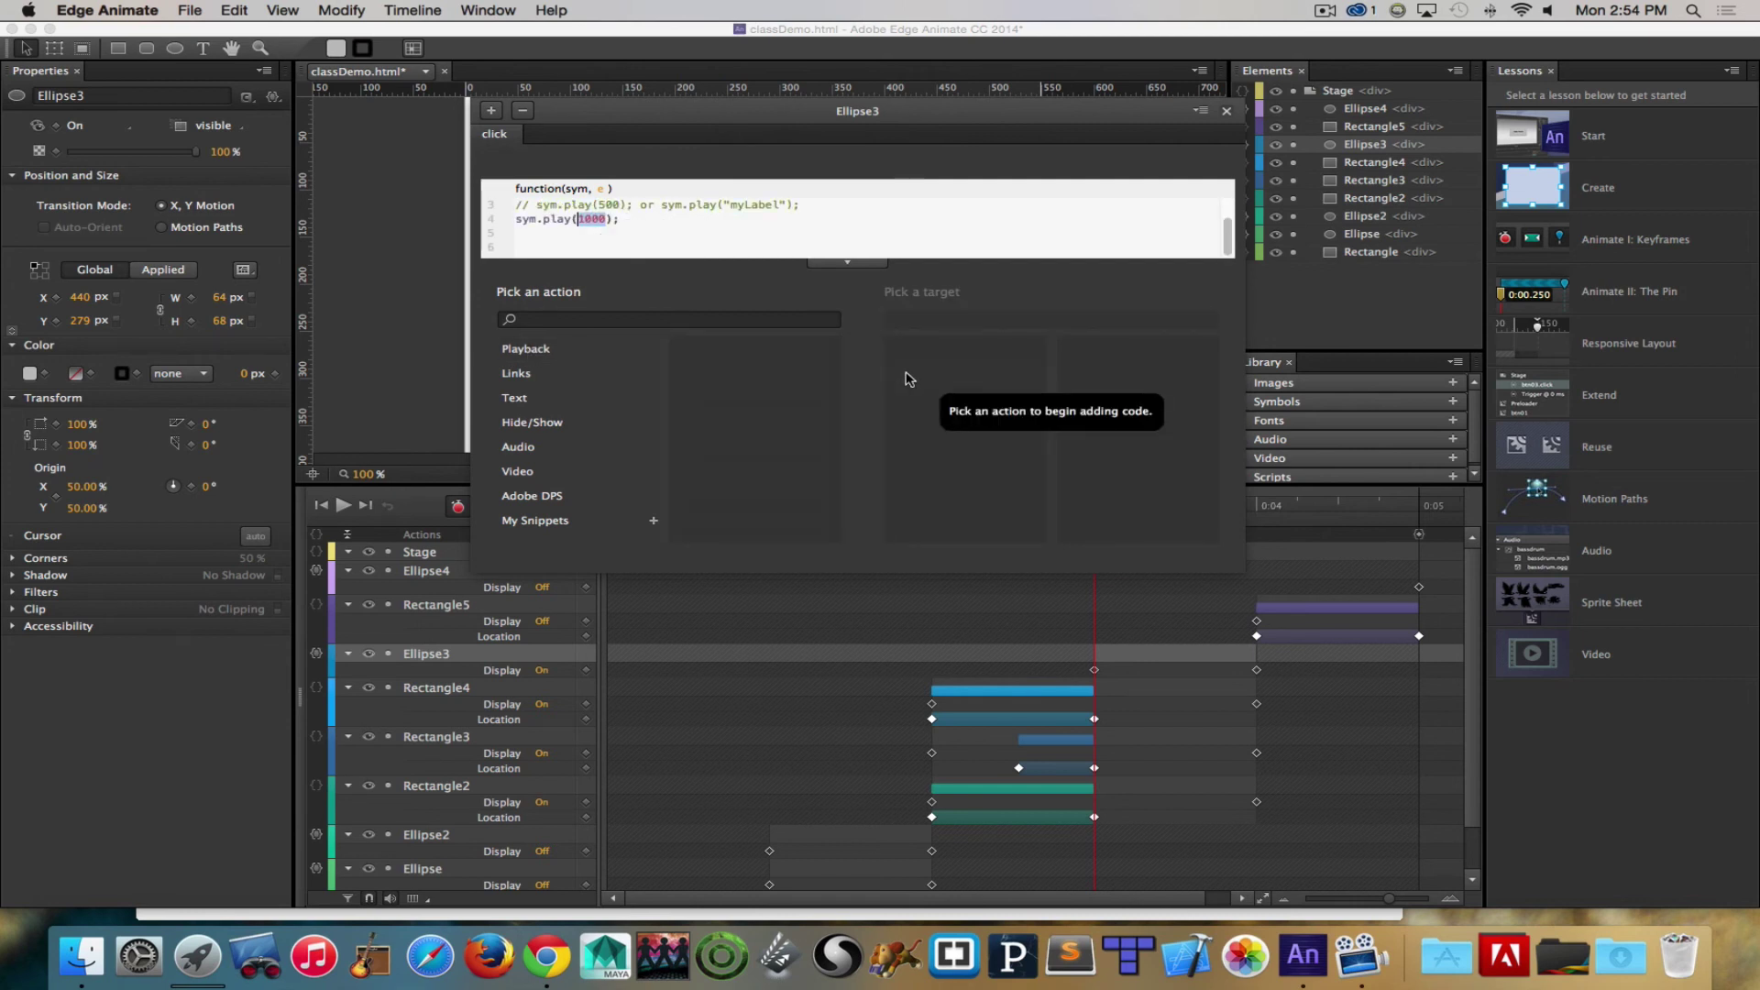
left_click(1229, 112)
left_click_drag(1094, 500, 1418, 509)
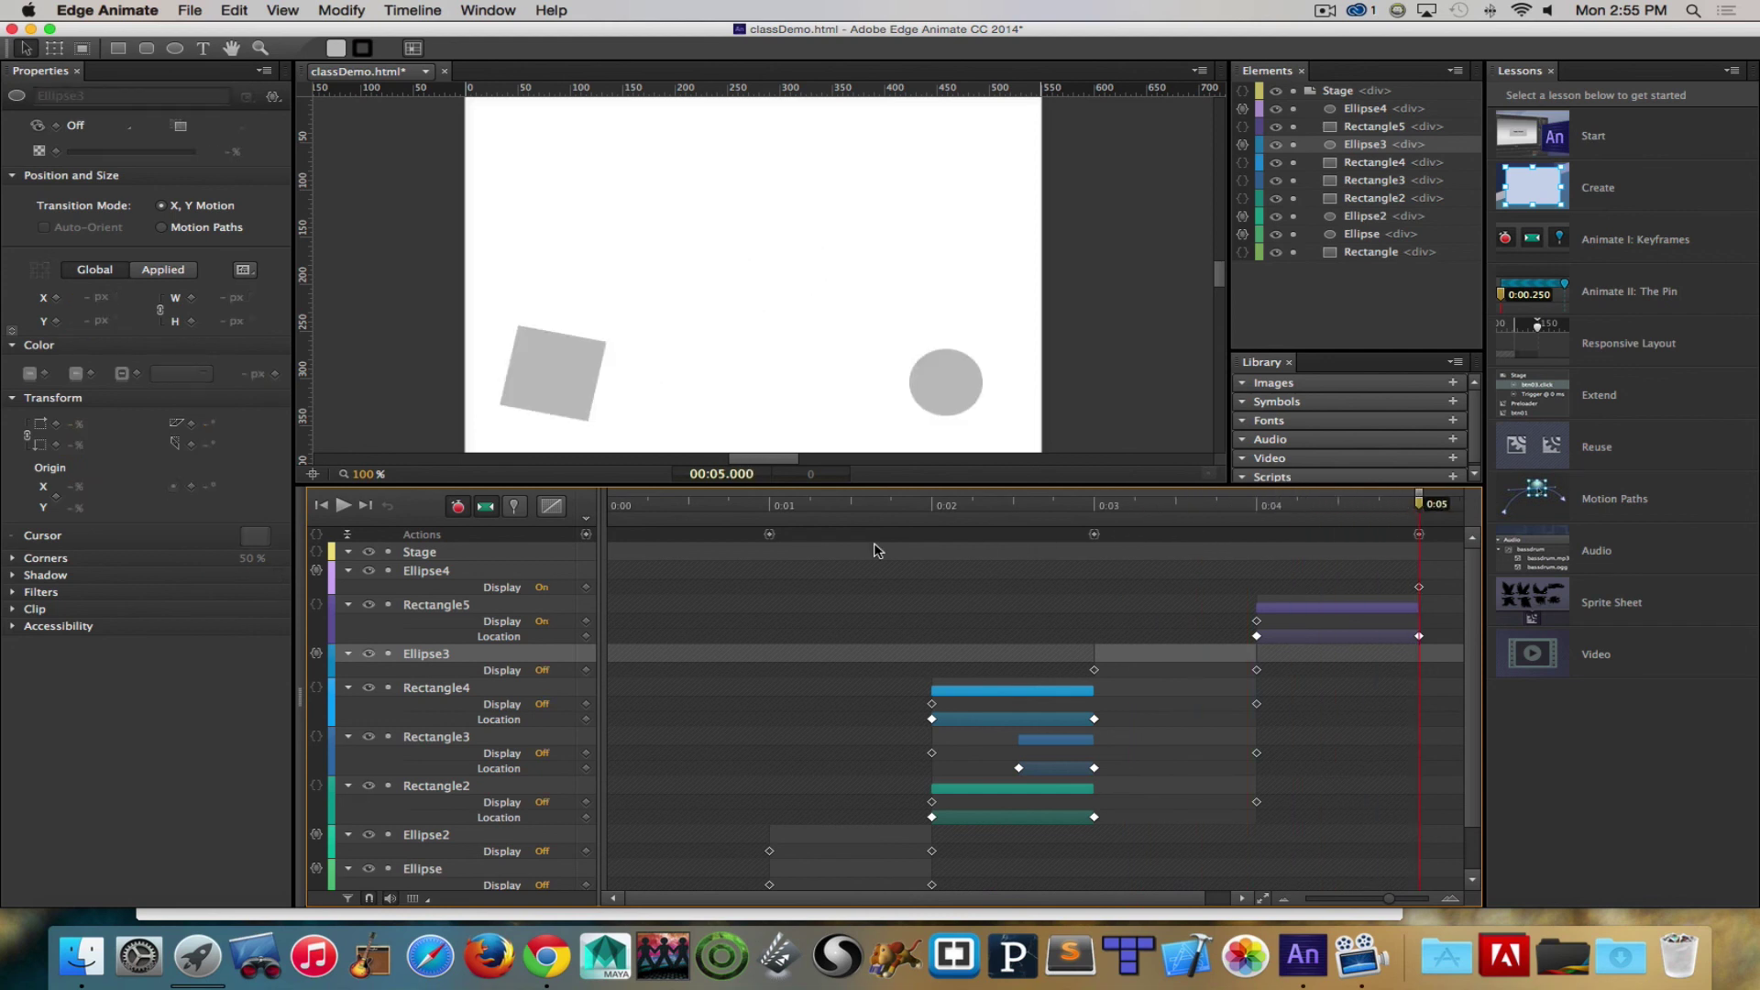
left_click(954, 378)
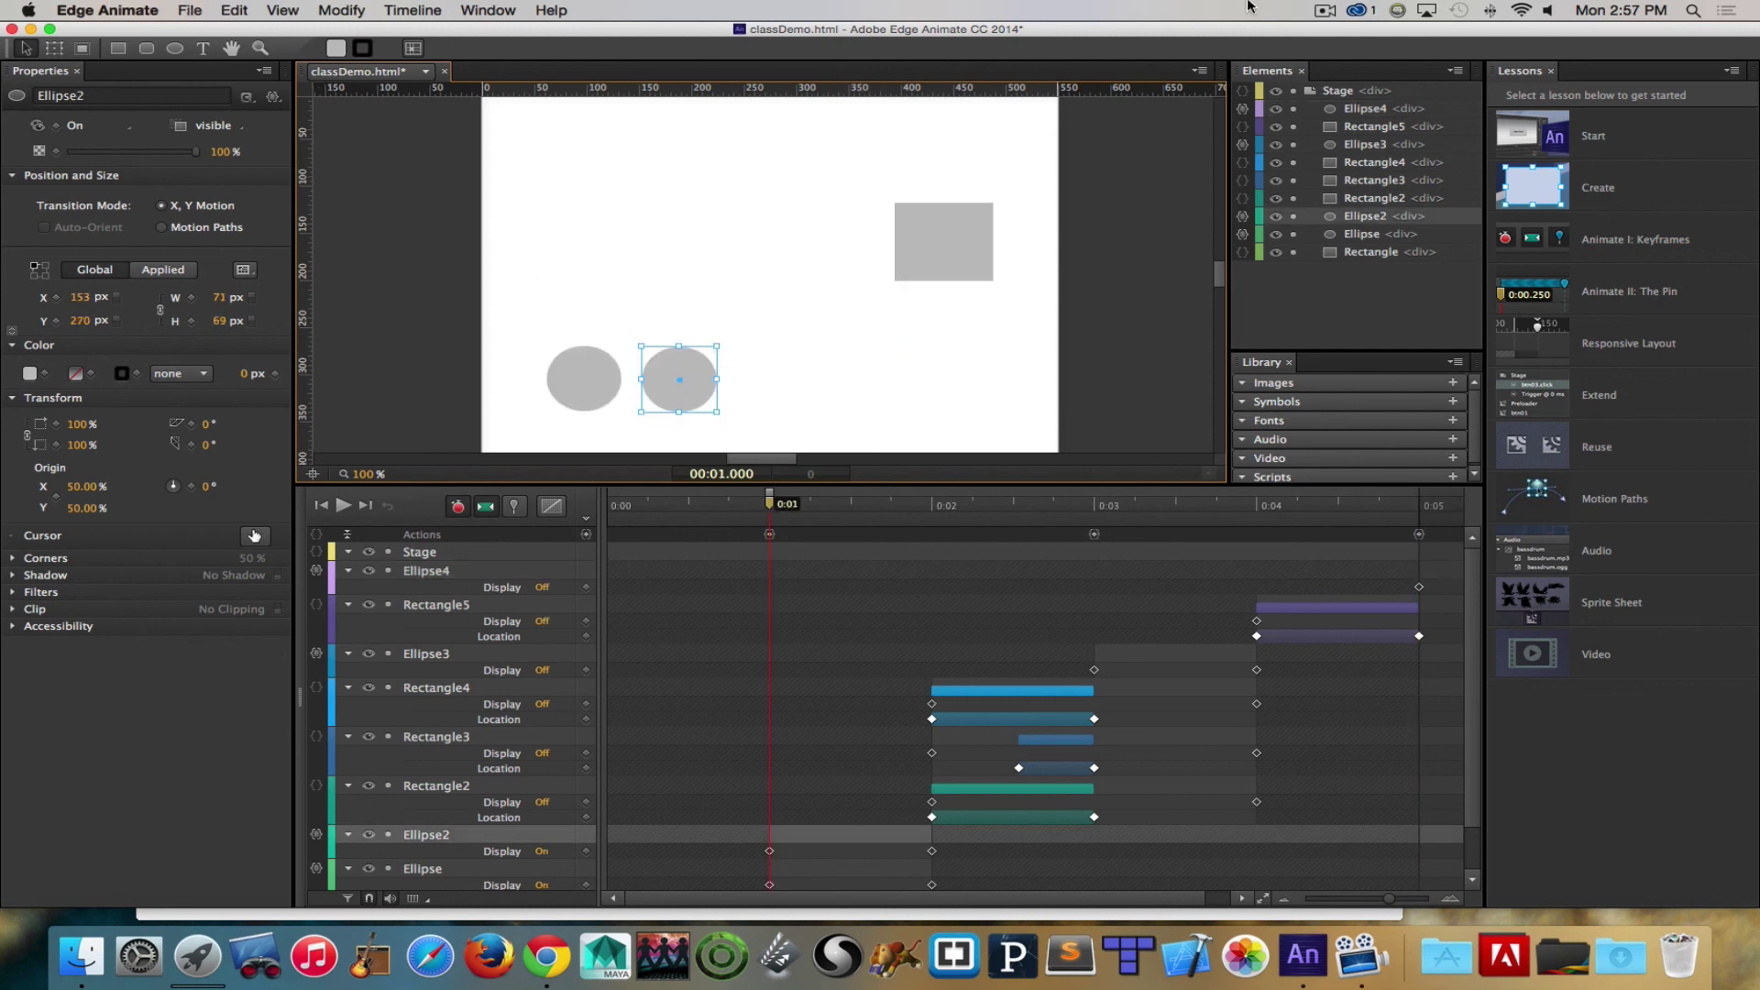
left_click(1323, 12)
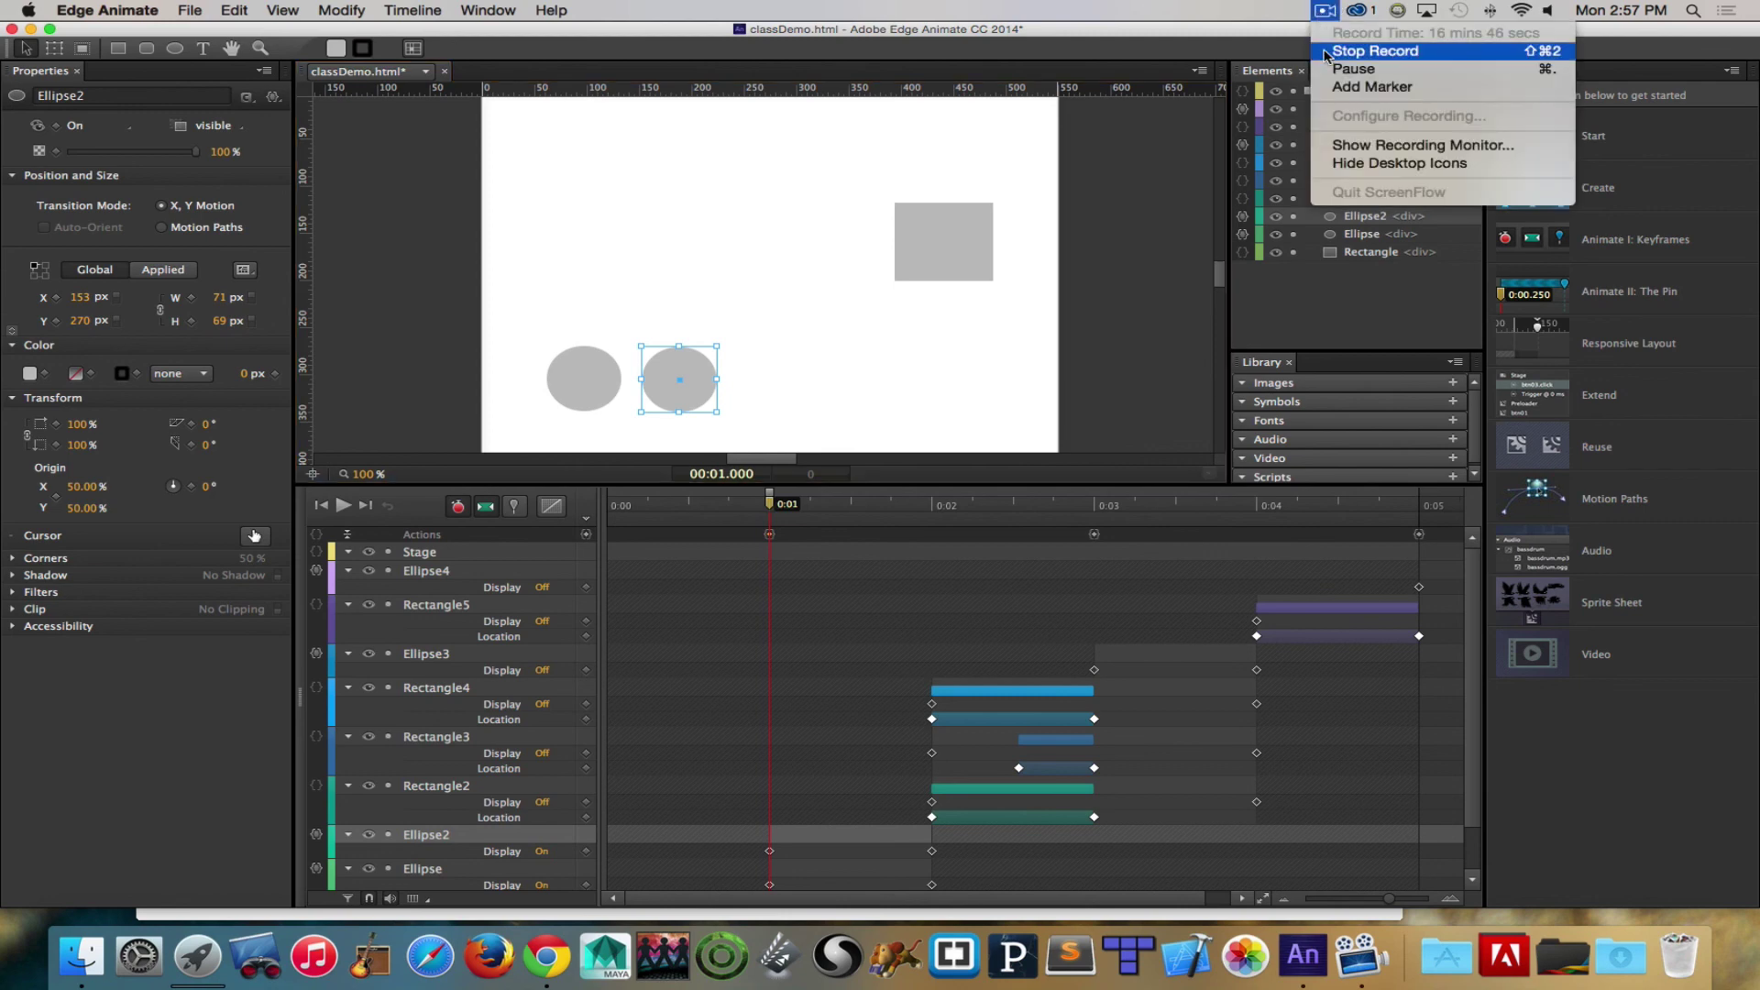